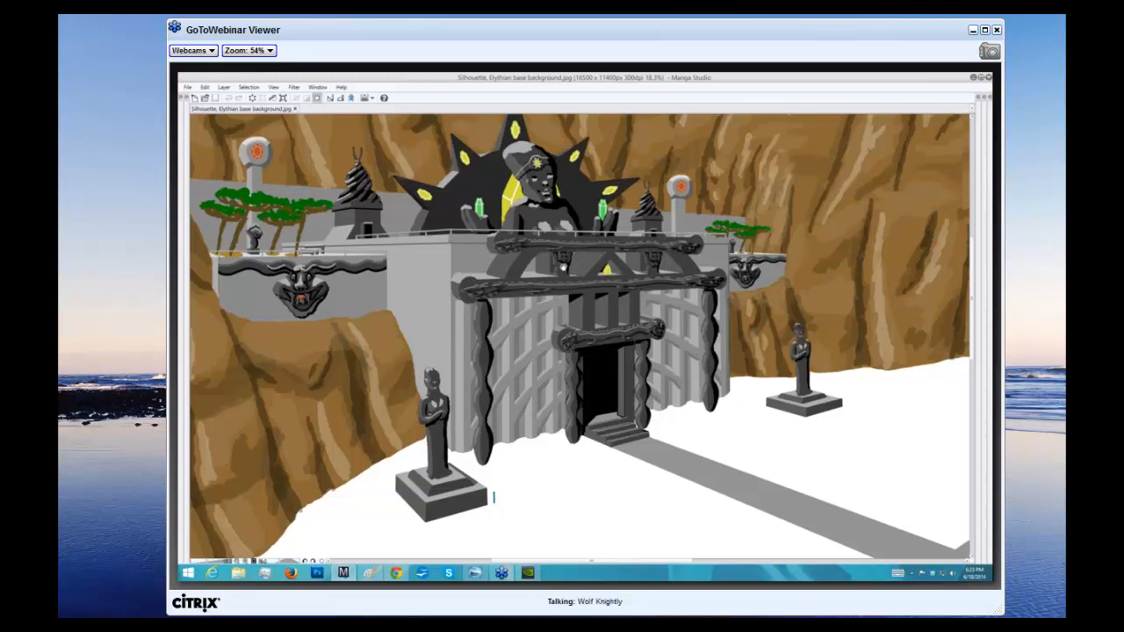
Examine the overall composition of the temple background, from the cliff walls to the entrance path
scroll(563, 265, up, 1)
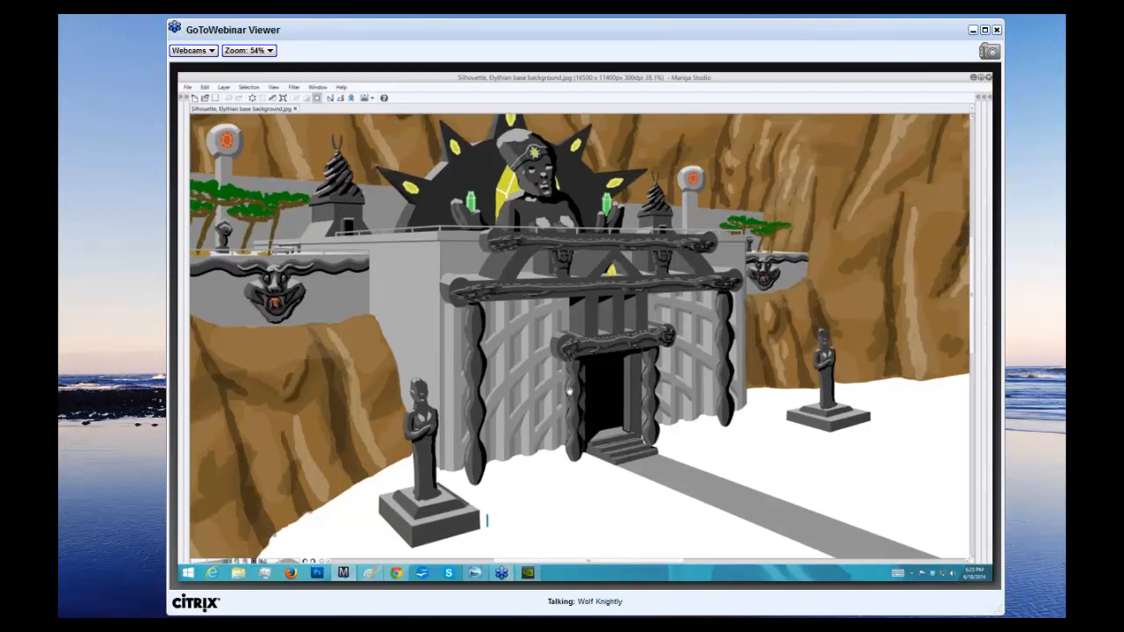
scroll(568, 392, down, 1)
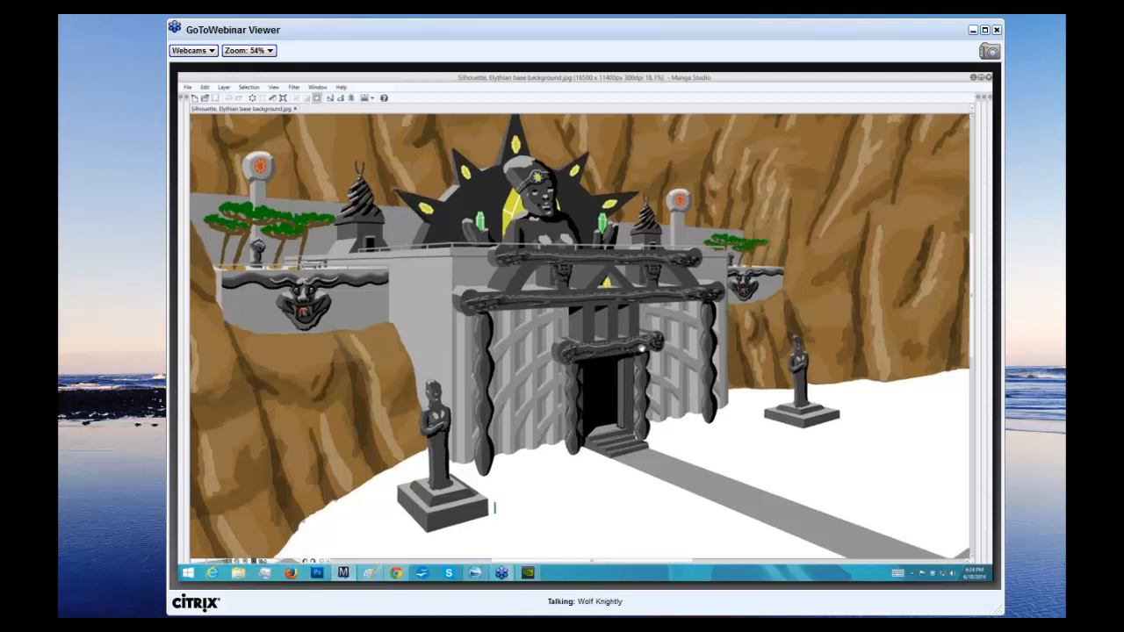
drag(641, 347, 621, 424)
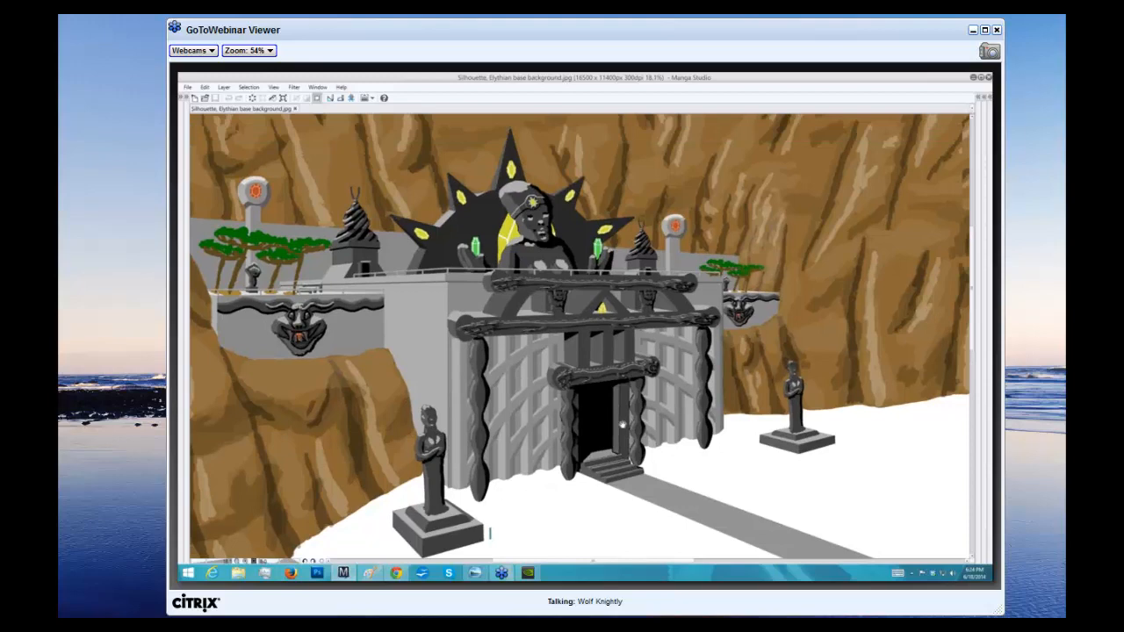
scroll(622, 424, up, 1)
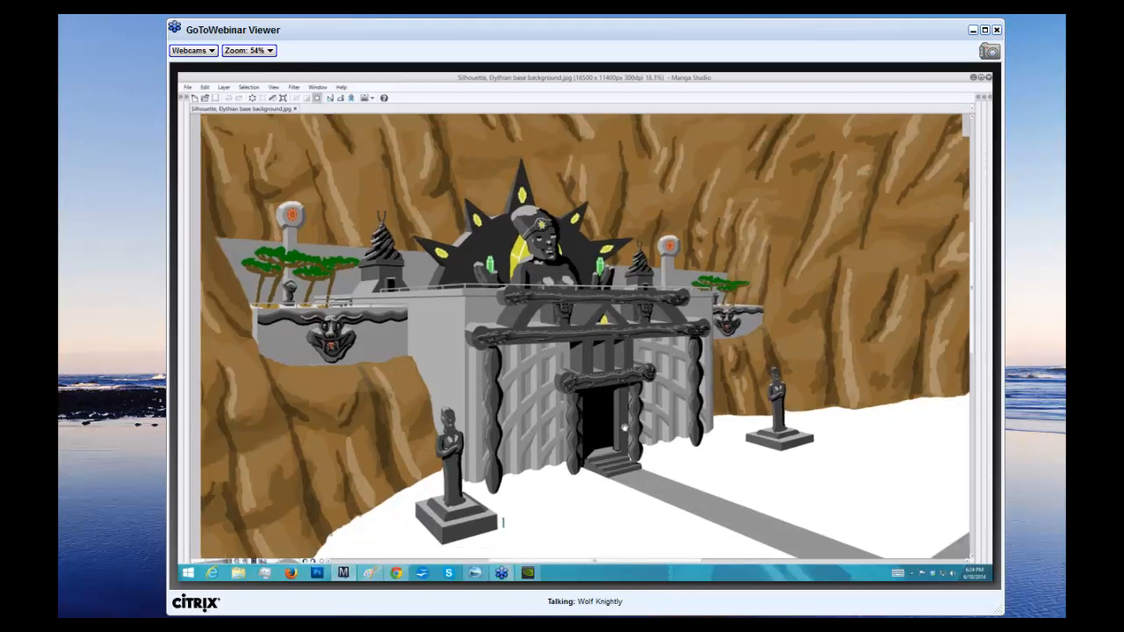
drag(624, 428, 632, 445)
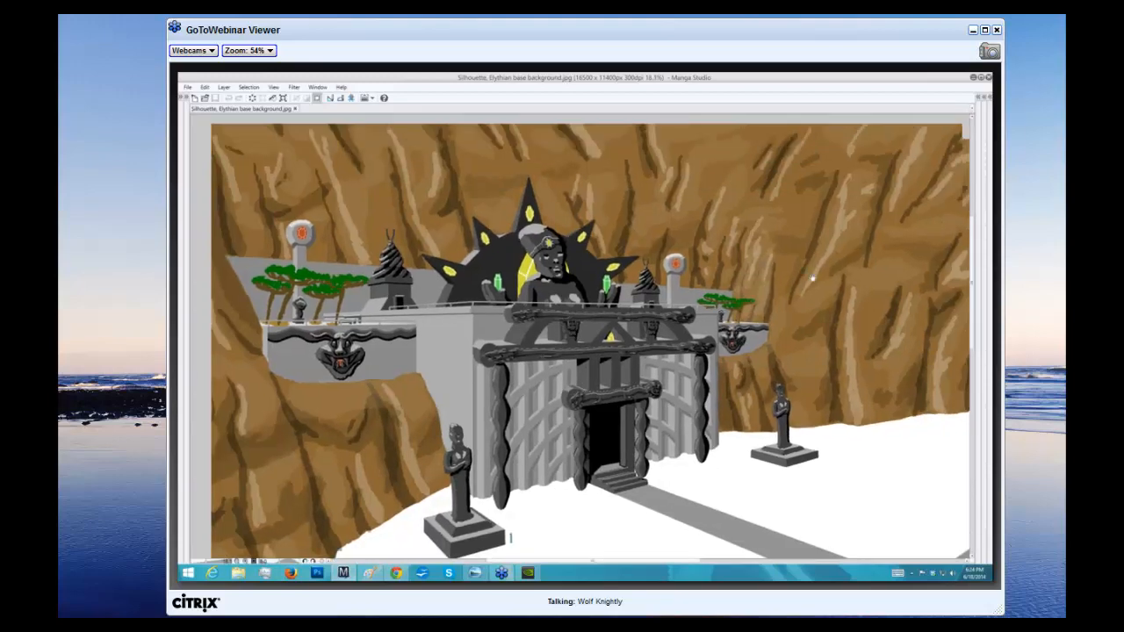
scroll(813, 278, down, 1)
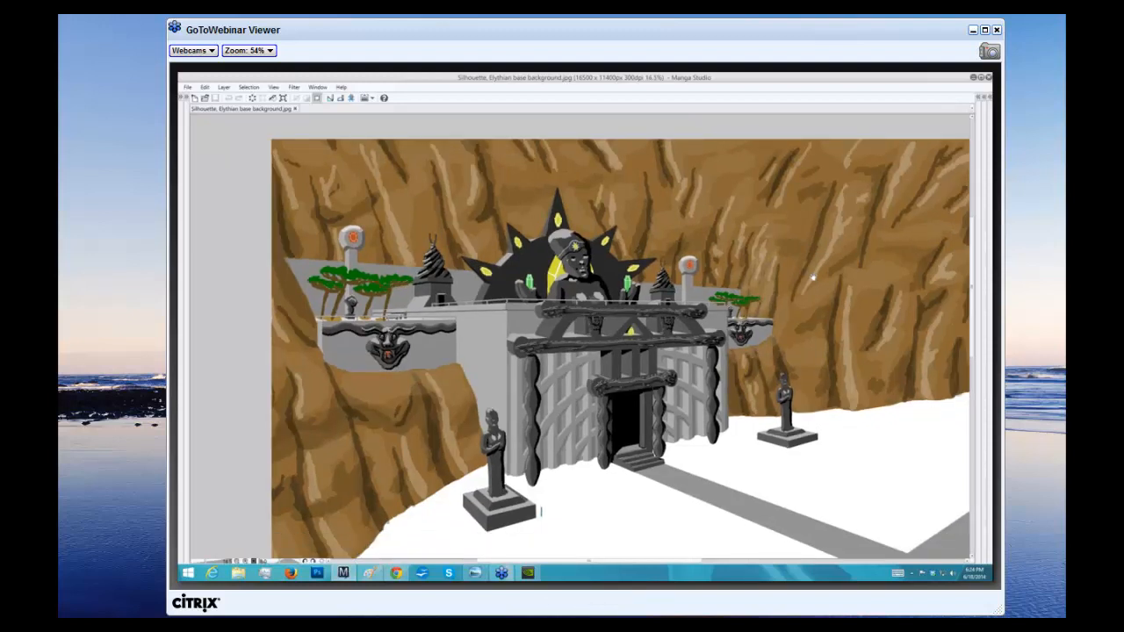
Inspect the horned face relief and the trees on the temple's side terrace up close
scroll(813, 278, up, 1)
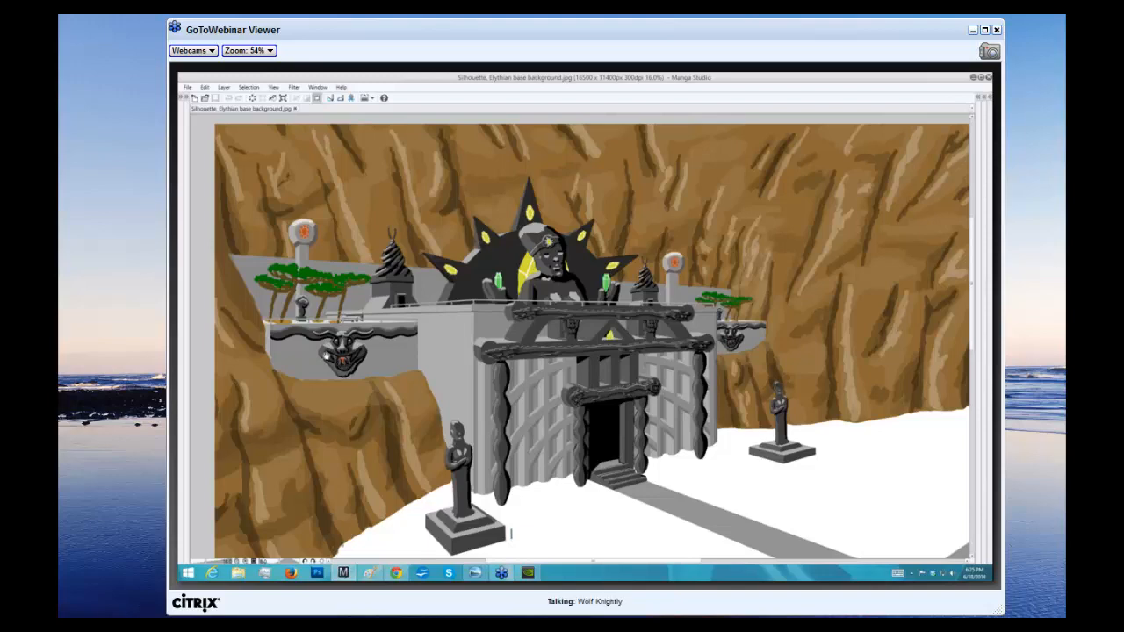
scroll(328, 356, up, 1)
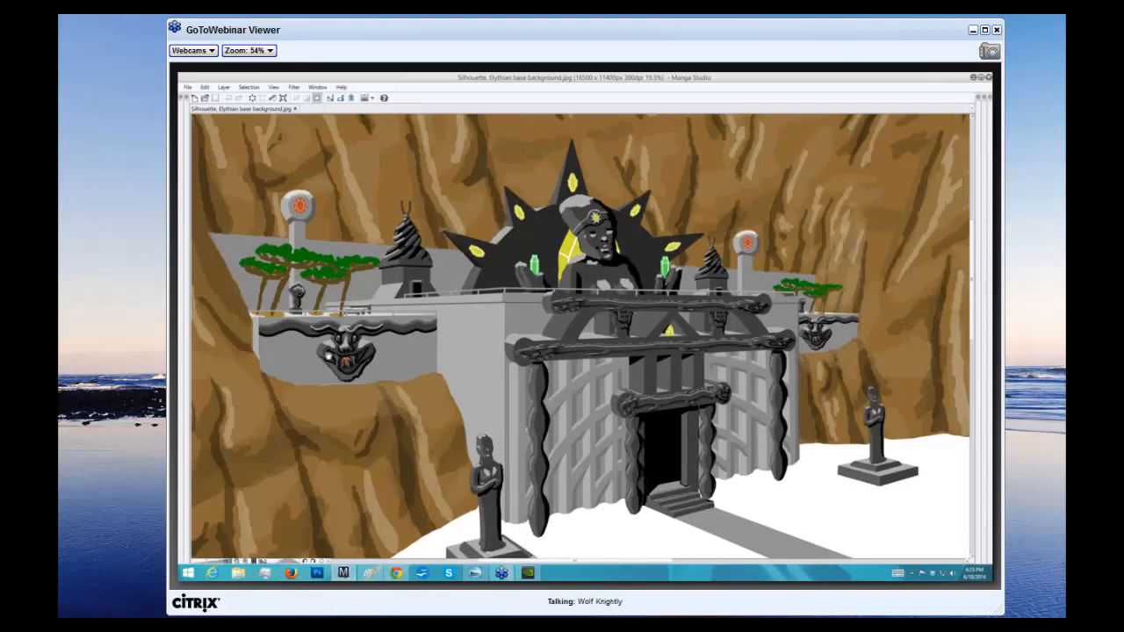
scroll(357, 364, up, 2)
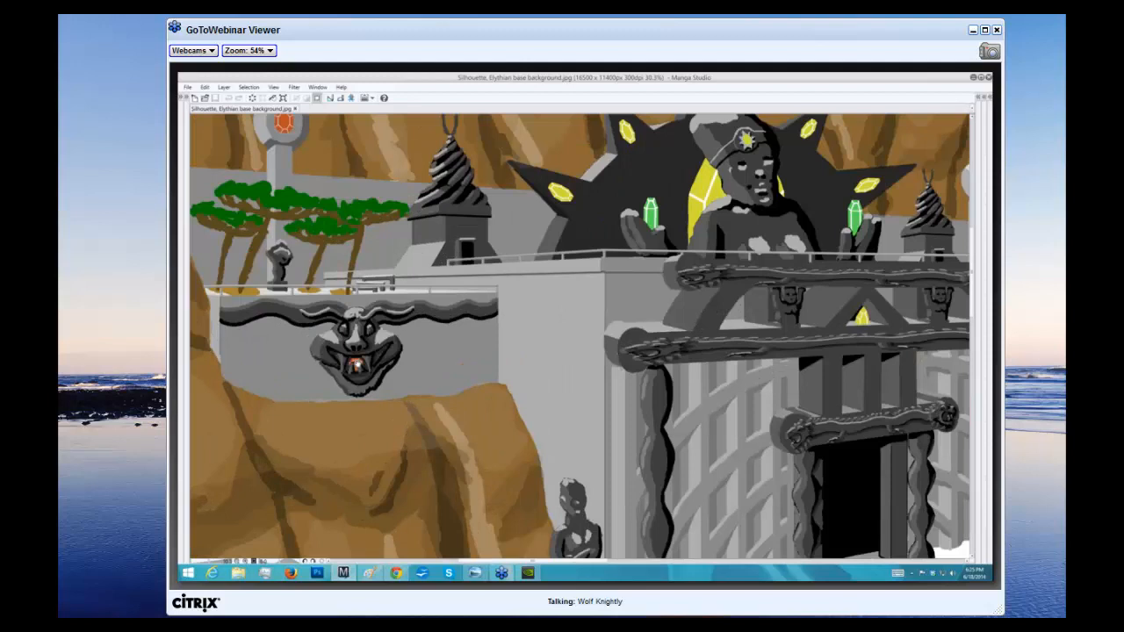
scroll(357, 364, up, 1)
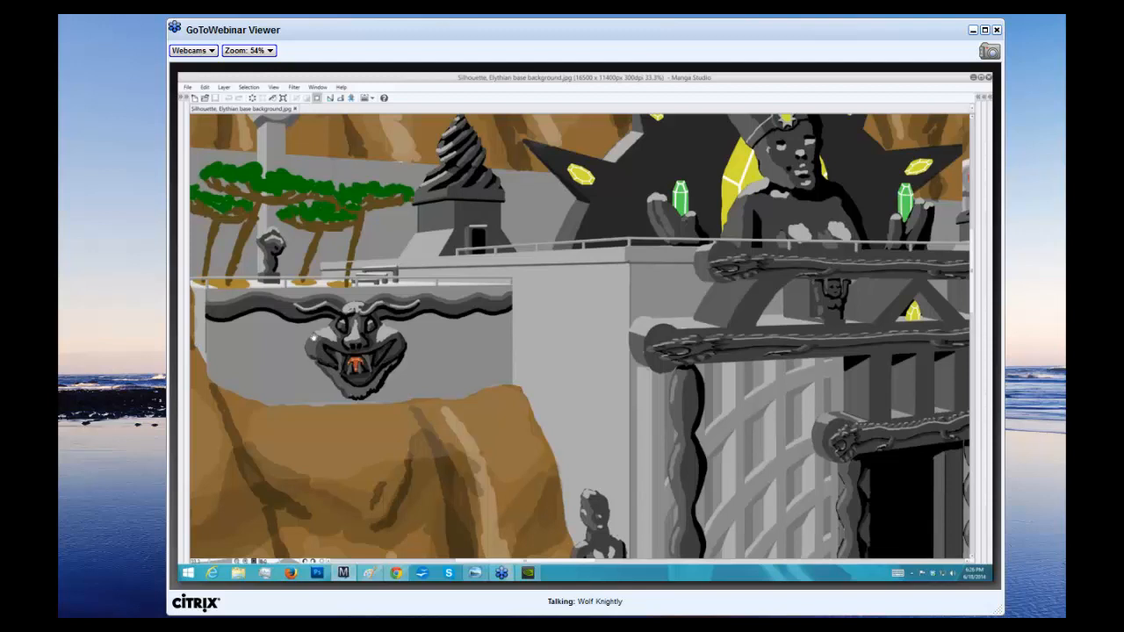
scroll(312, 337, down, 1)
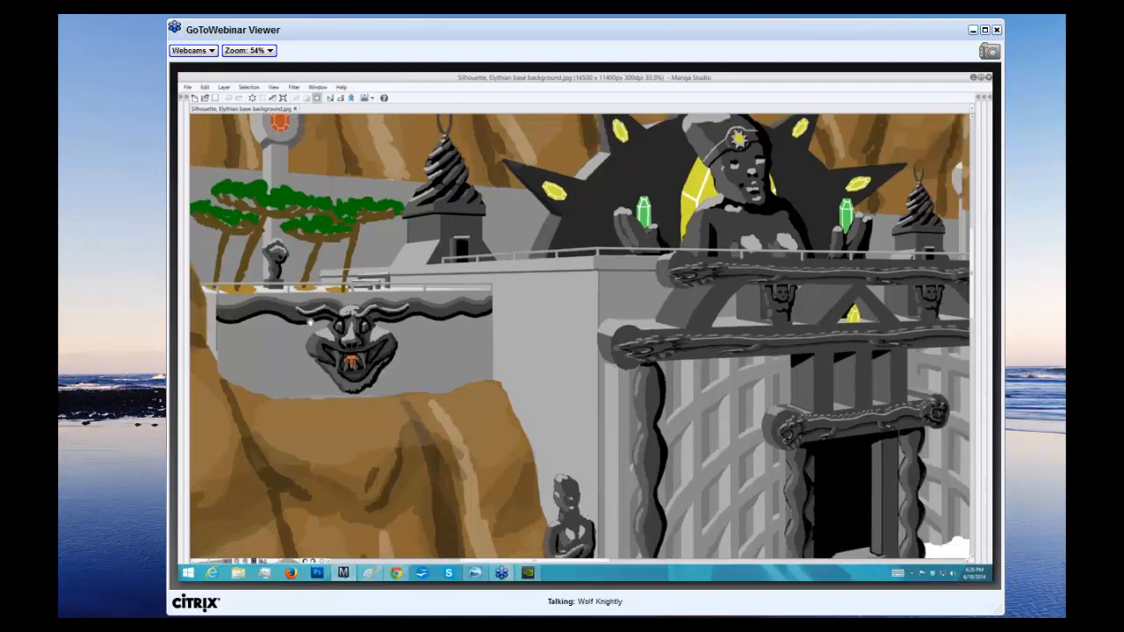
scroll(309, 323, down, 1)
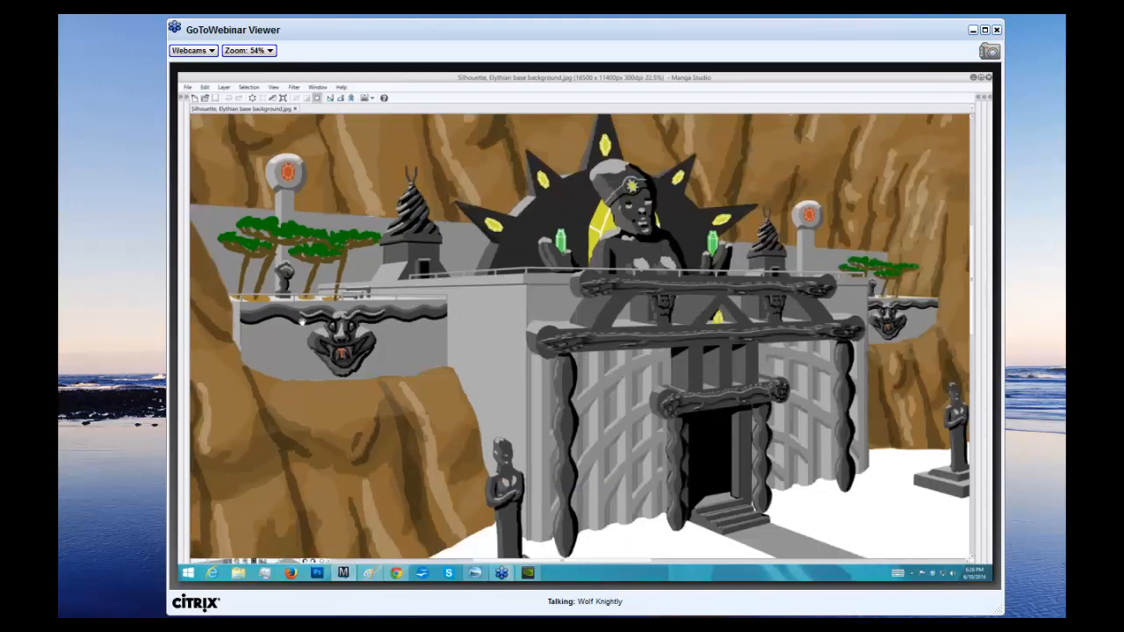
Inspect the temple's doorway, wavy columns and entrance steps in close-up
drag(433, 255, 464, 283)
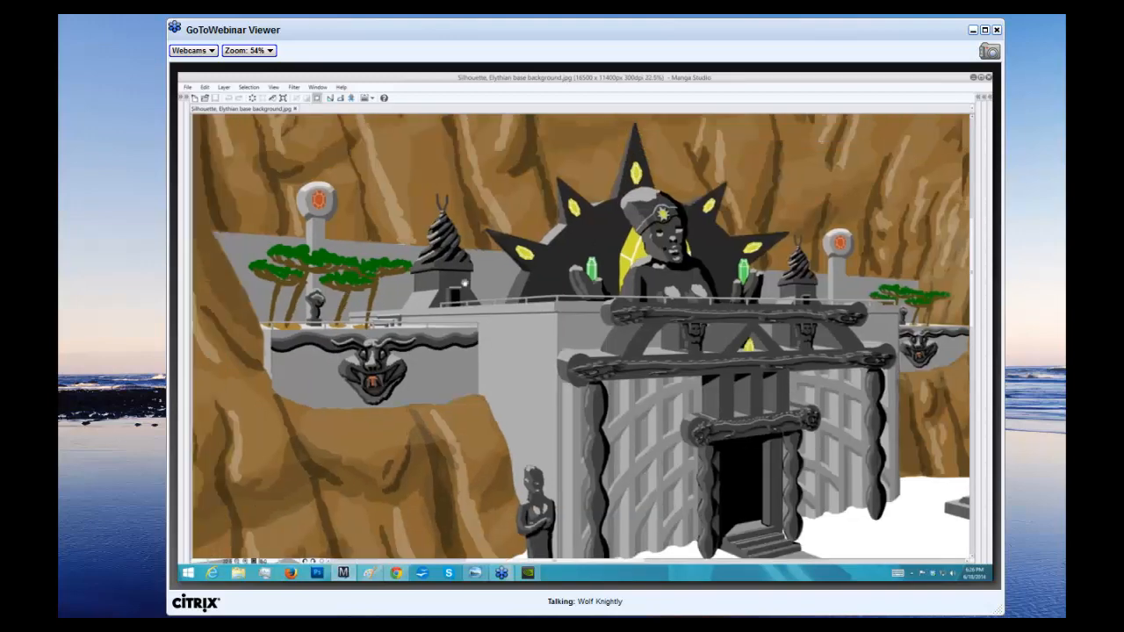
drag(640, 403, 423, 264)
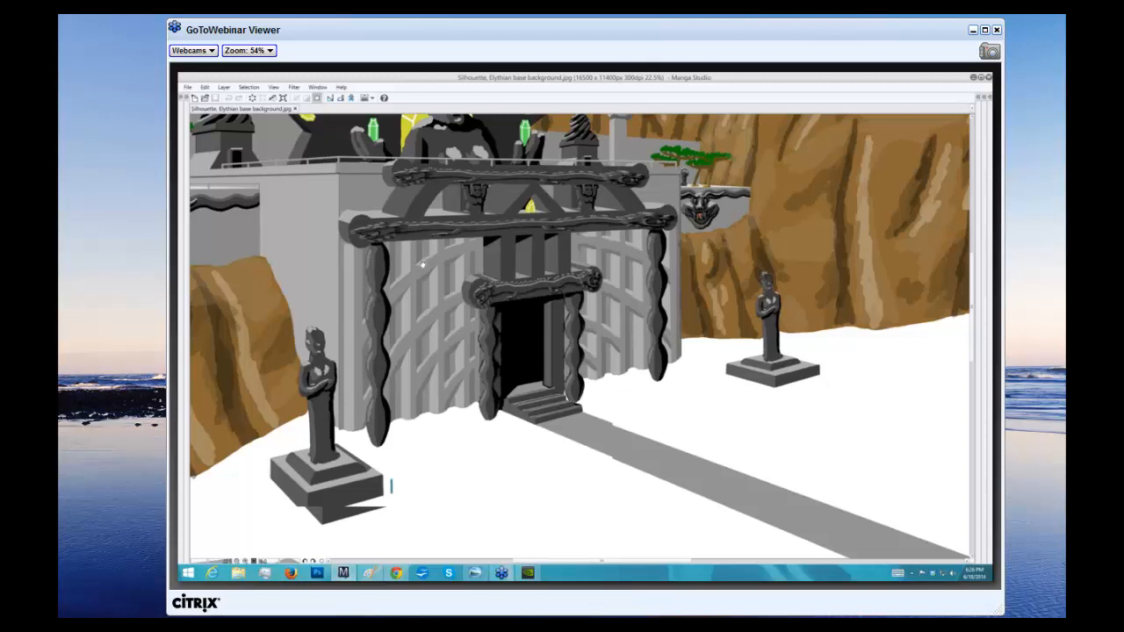
drag(524, 363, 492, 343)
scroll(491, 343, up, 1)
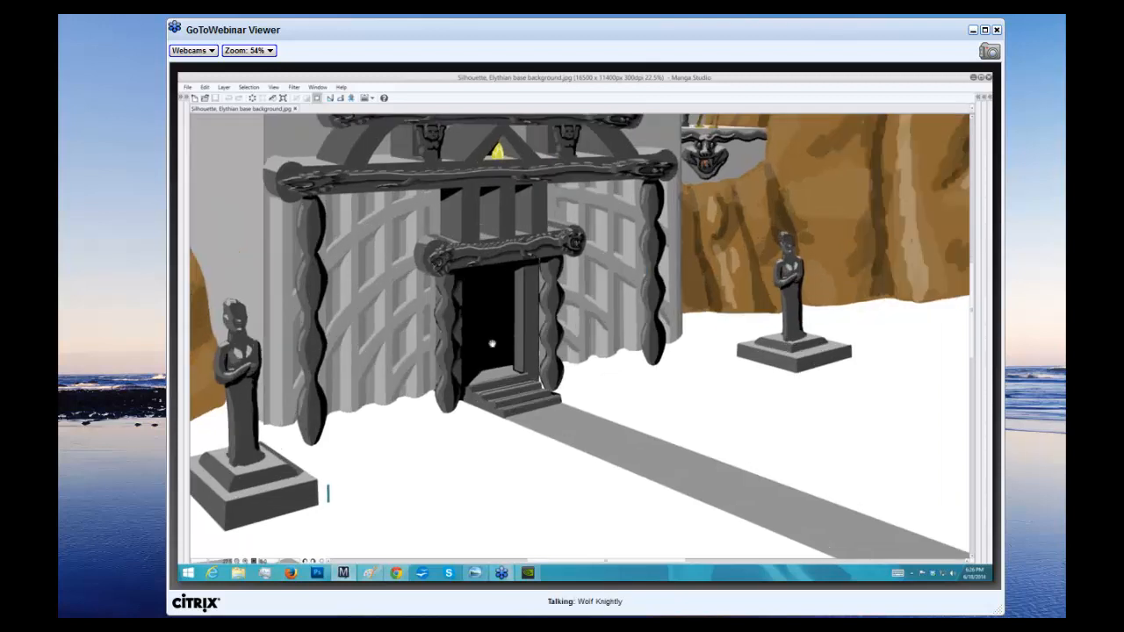
scroll(492, 344, up, 1)
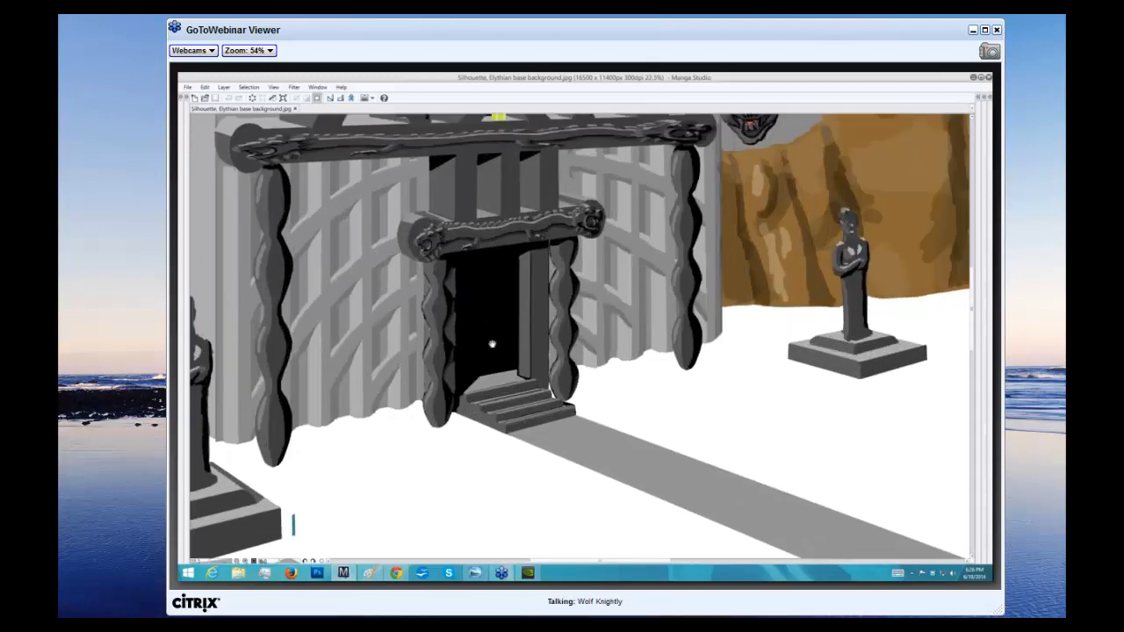
scroll(492, 343, up, 1)
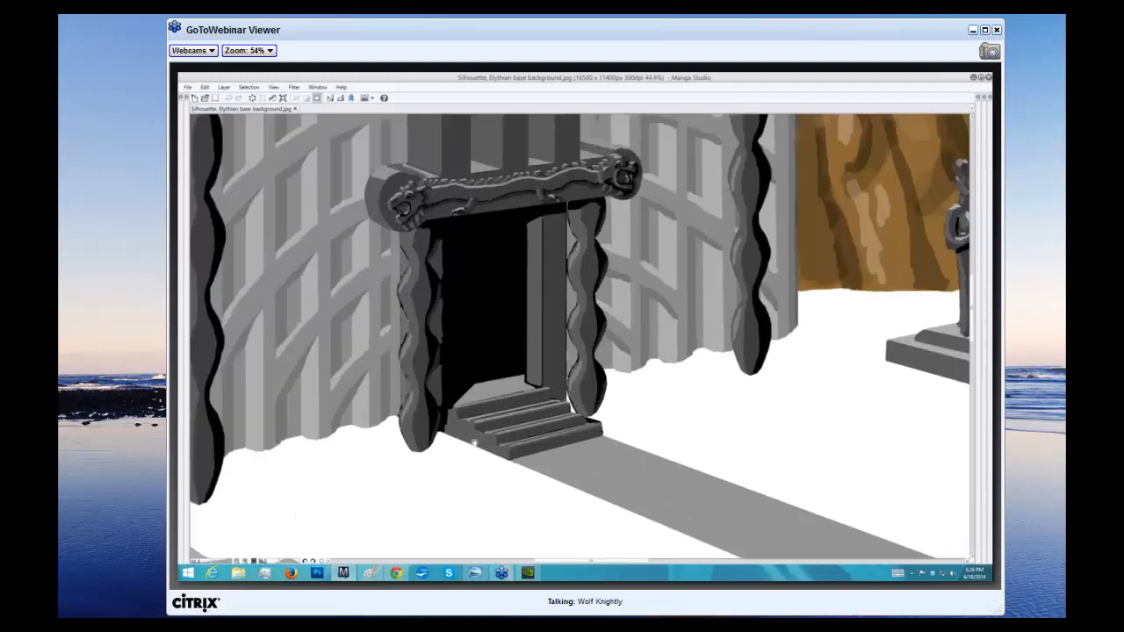
scroll(474, 442, up, 1)
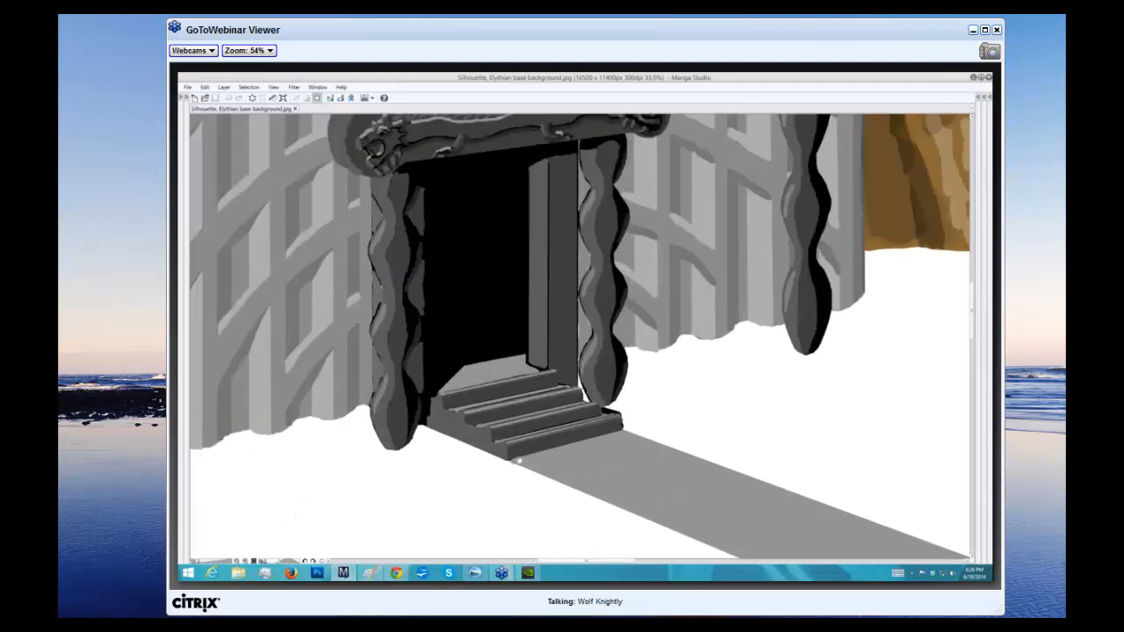
scroll(517, 461, up, 1)
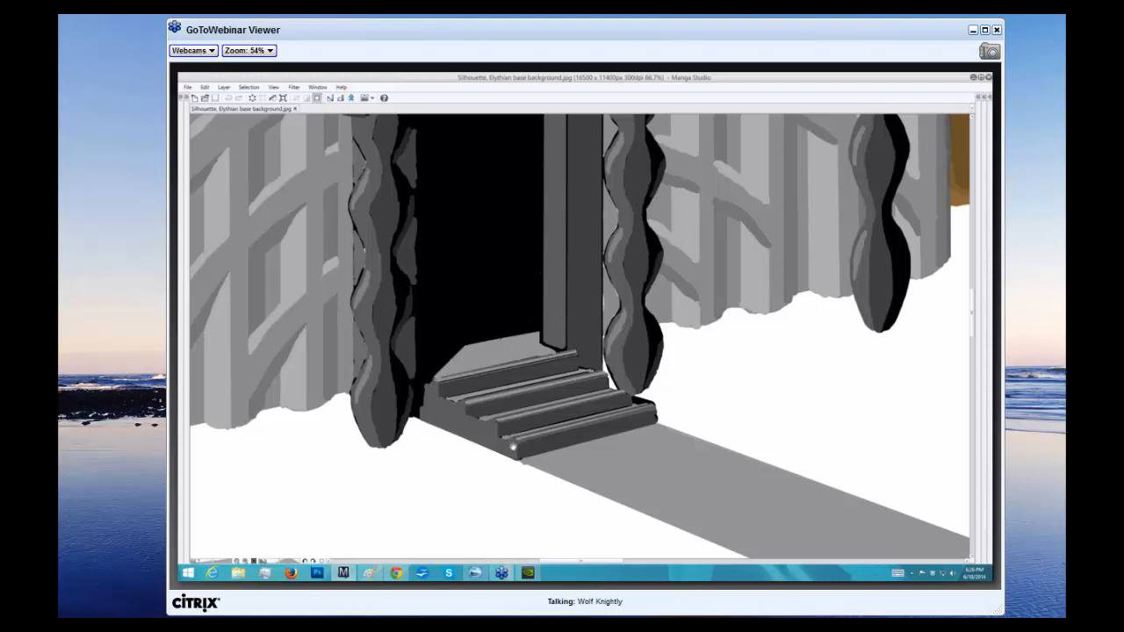
drag(515, 447, 550, 446)
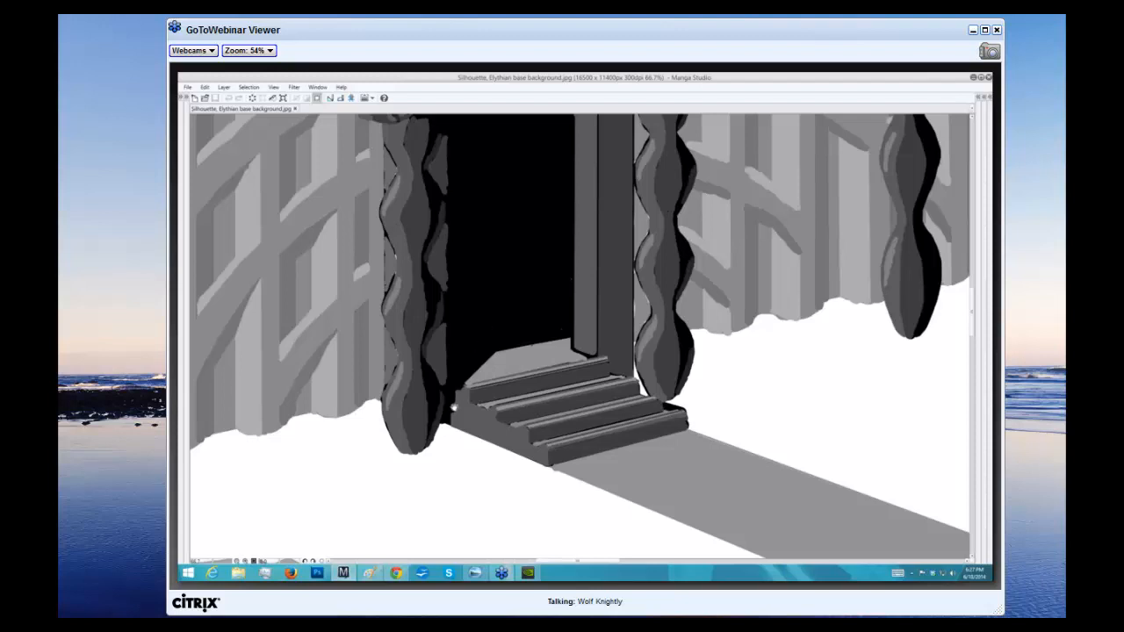
Examine the sun-disc statue above the entrance and the side terrace's railing, bench and trees
scroll(453, 408, down, 1)
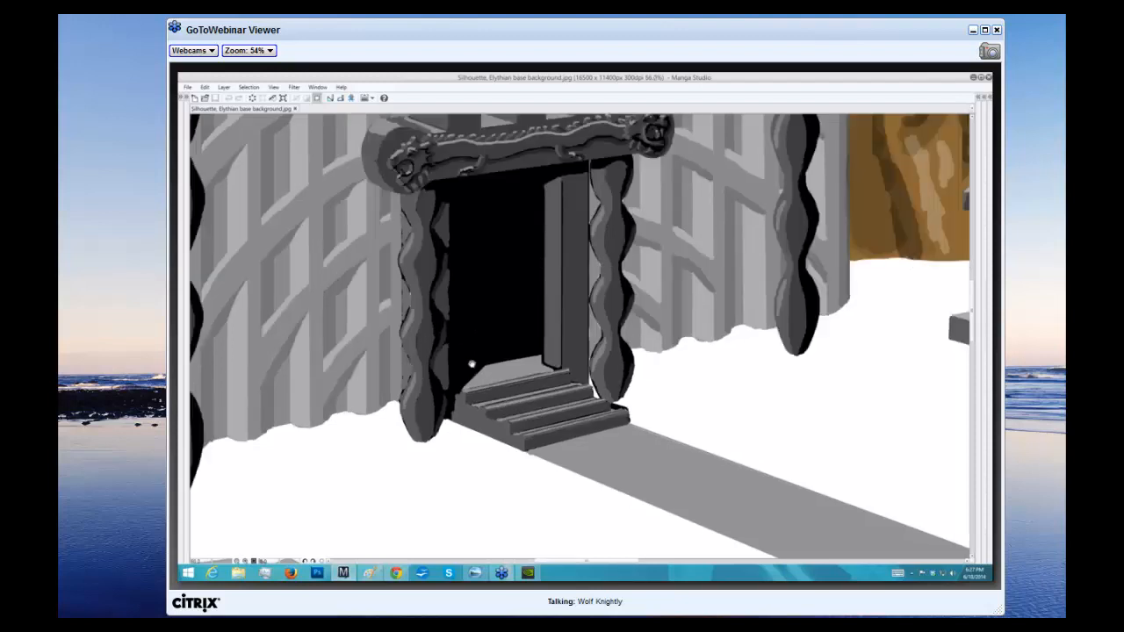
scroll(472, 364, down, 1)
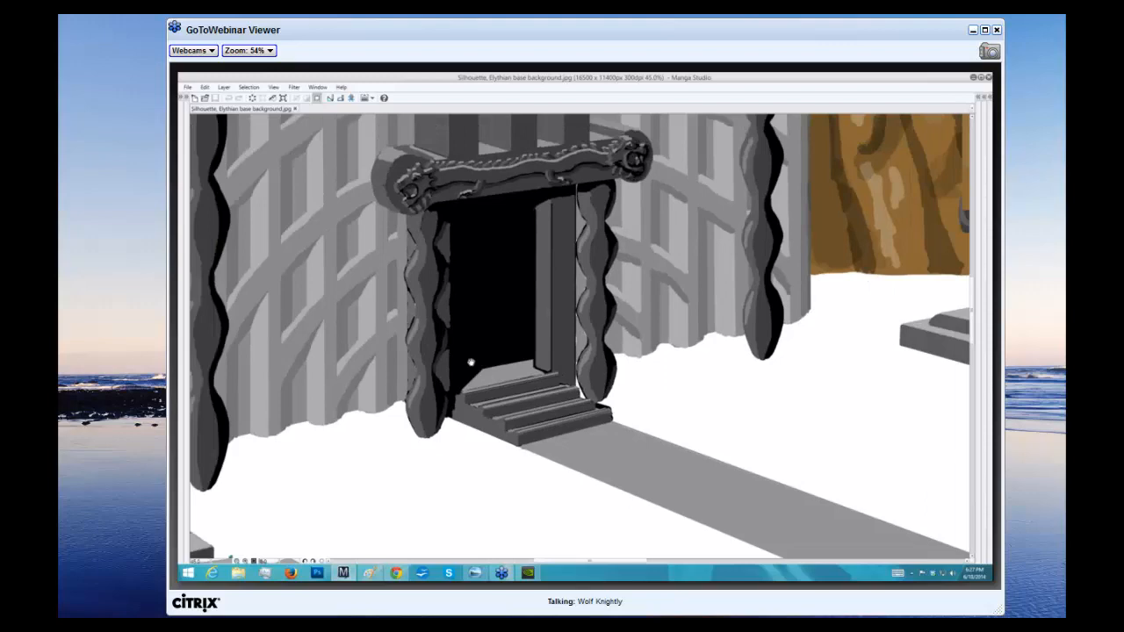
scroll(471, 363, down, 1)
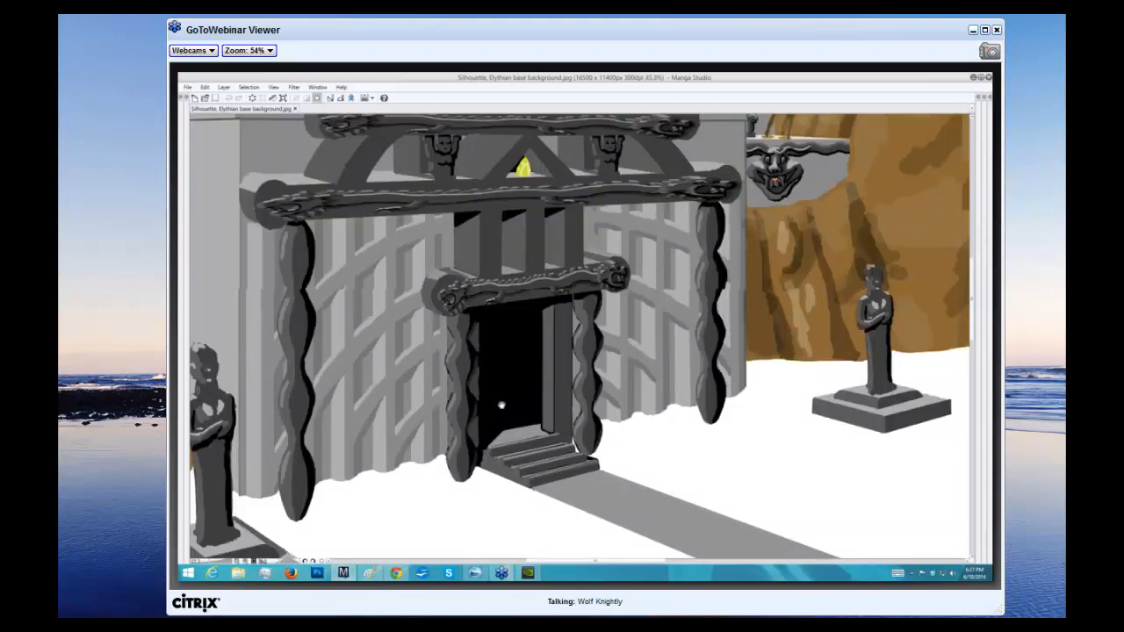
drag(289, 142, 472, 444)
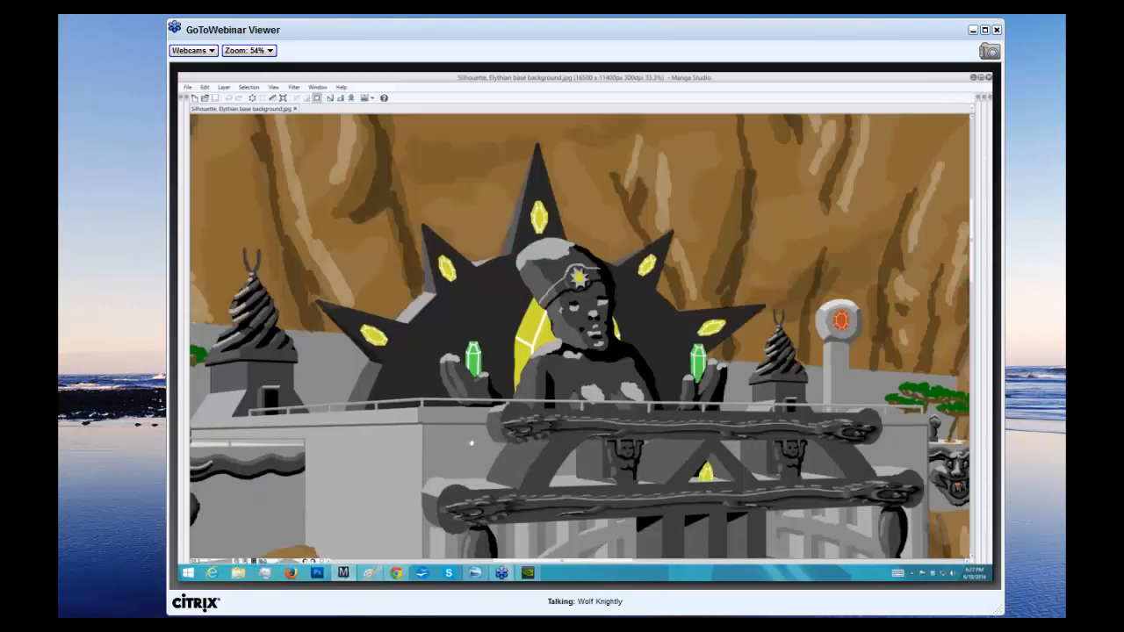
drag(193, 439, 463, 386)
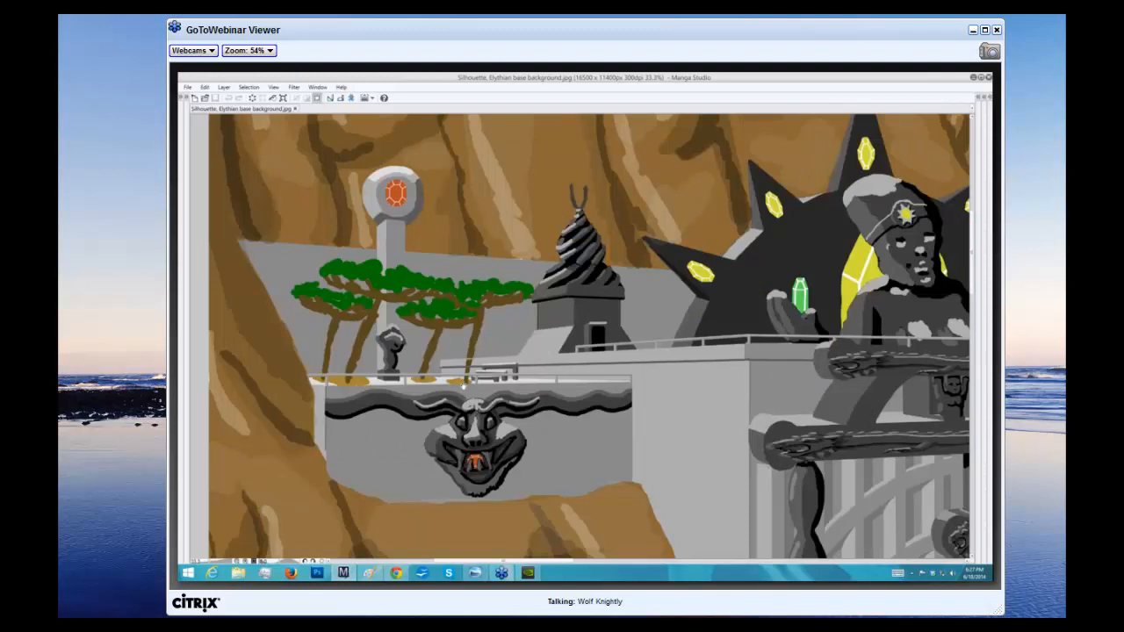
scroll(537, 391, up, 3)
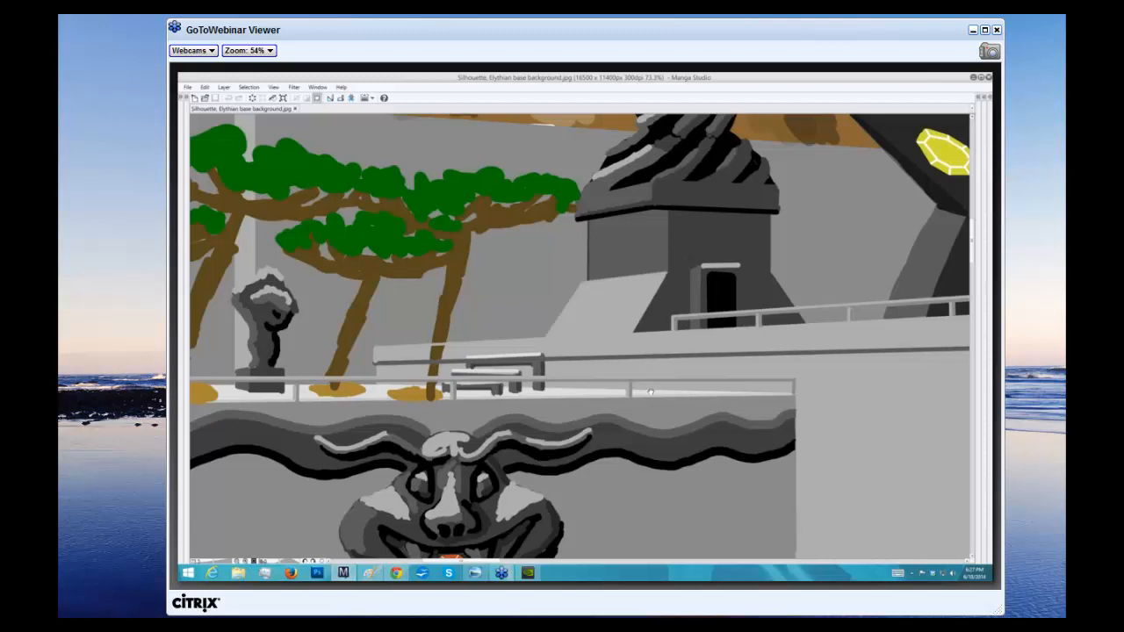
scroll(649, 391, down, 1)
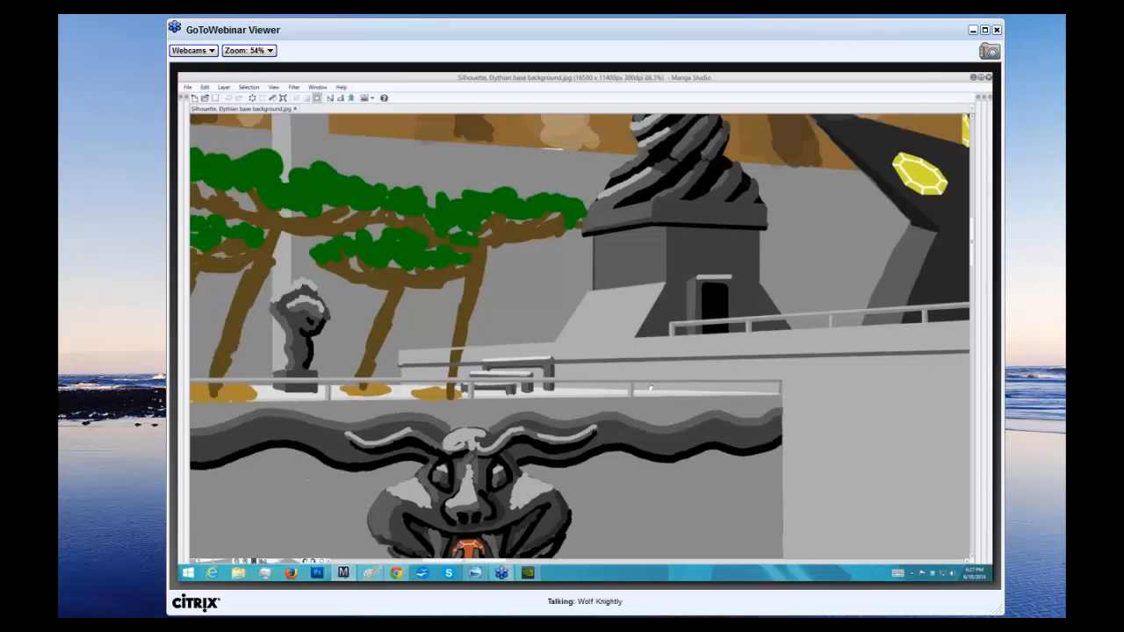
scroll(649, 388, down, 2)
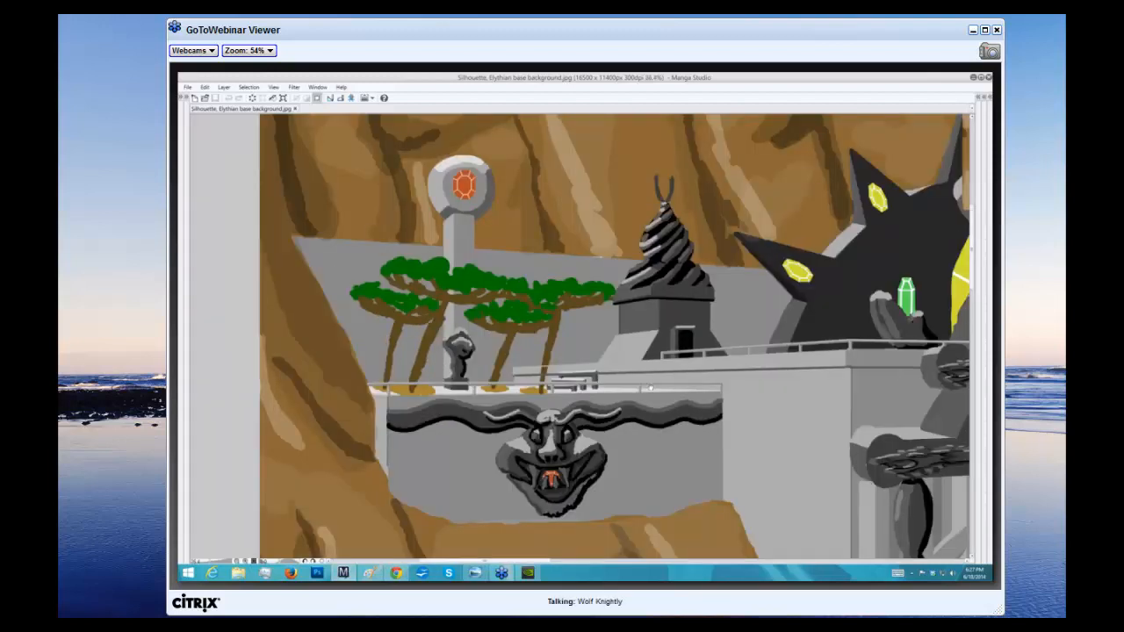
scroll(554, 283, down, 2)
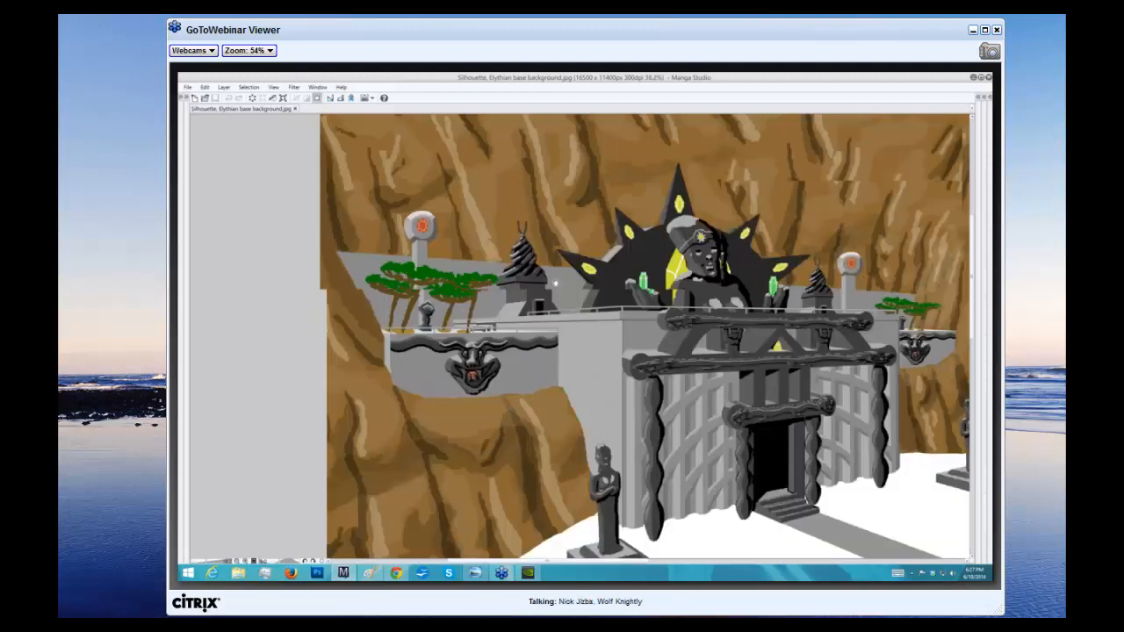
drag(760, 324, 609, 301)
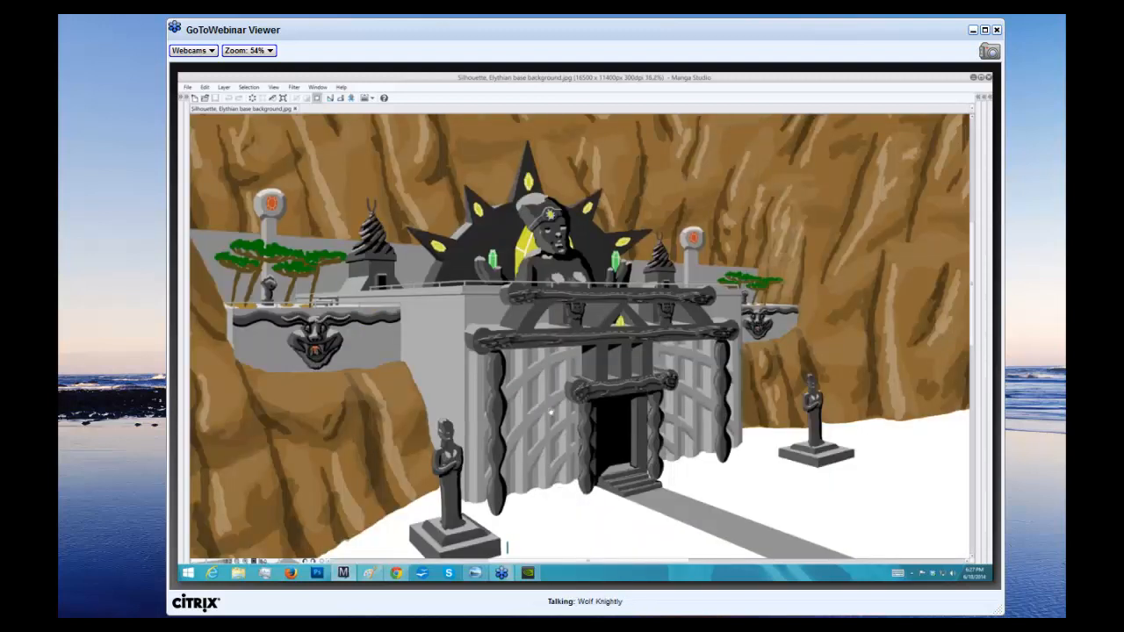
scroll(534, 402, up, 1)
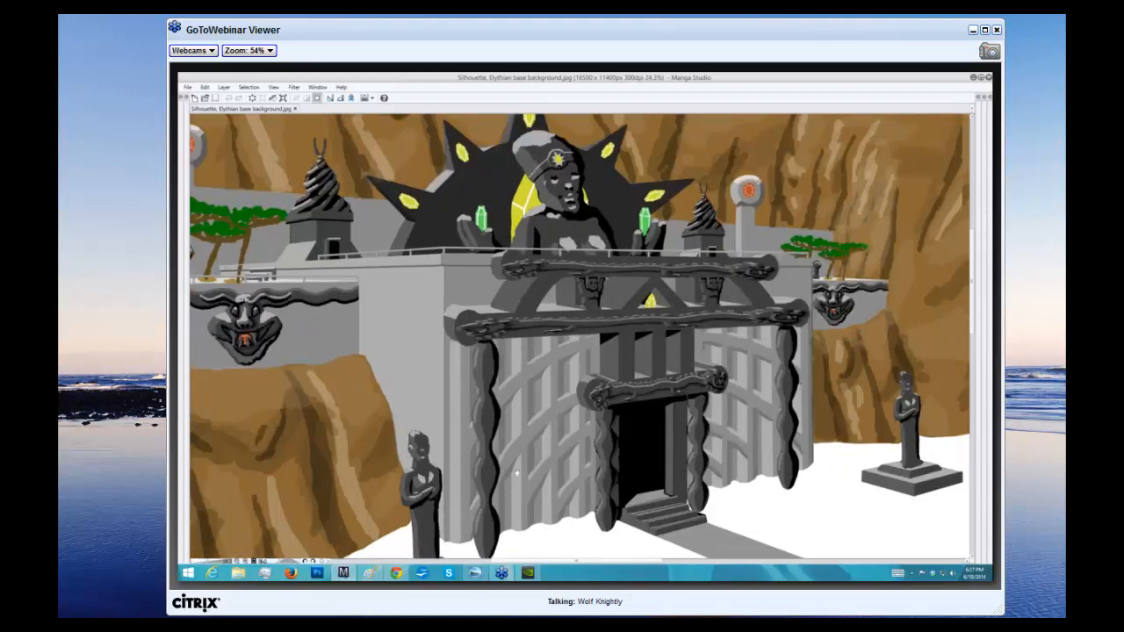
scroll(517, 471, down, 1)
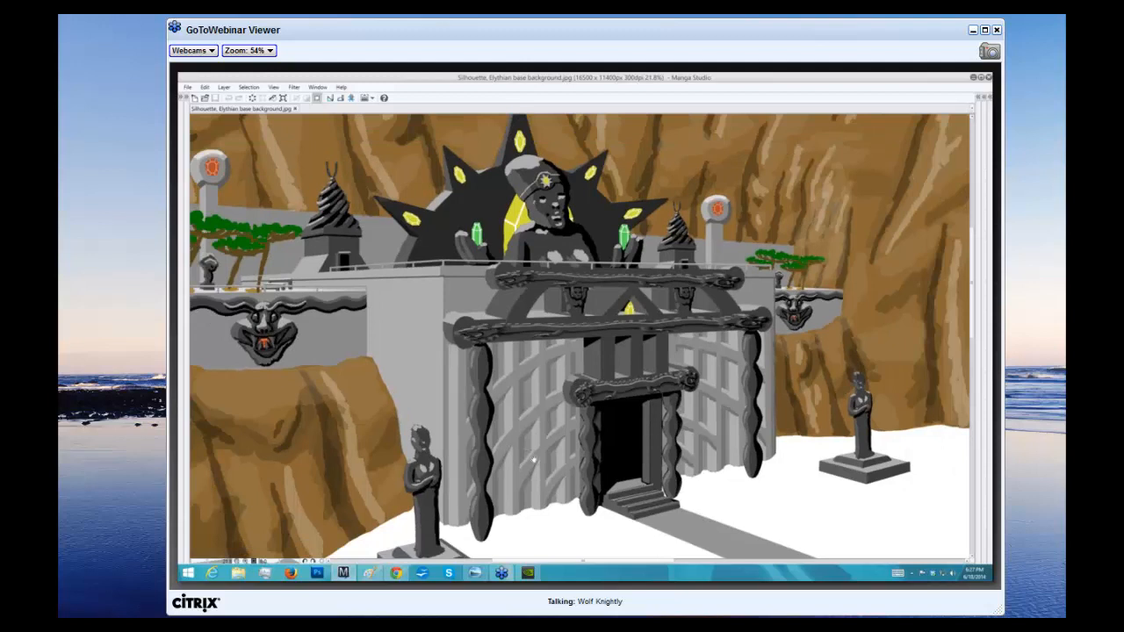
scroll(563, 429, up, 1)
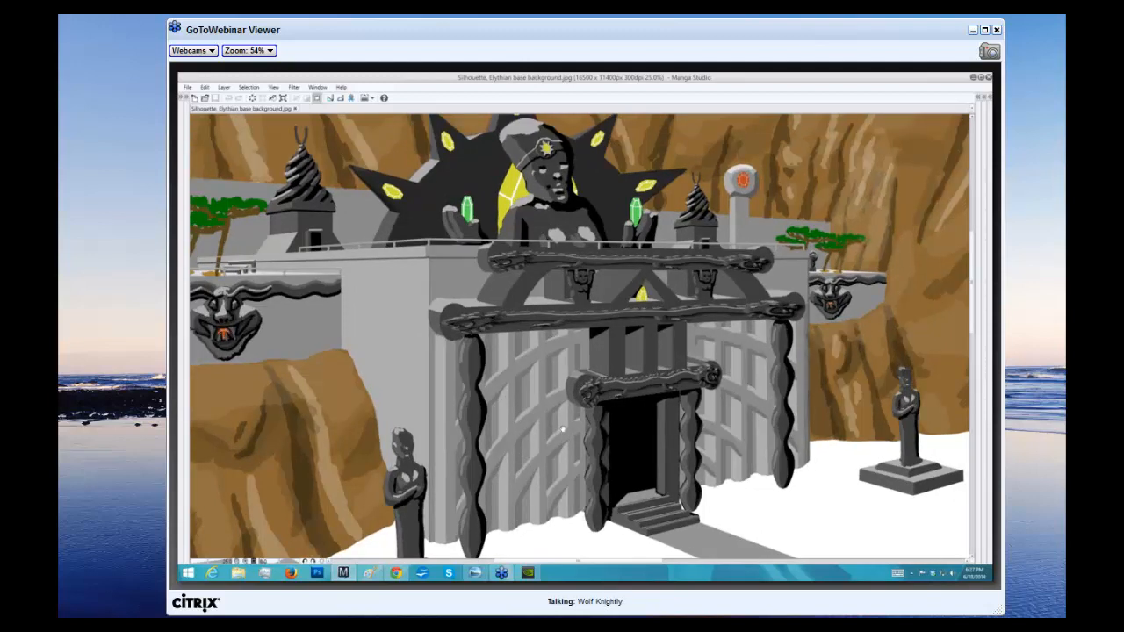
scroll(567, 416, down, 1)
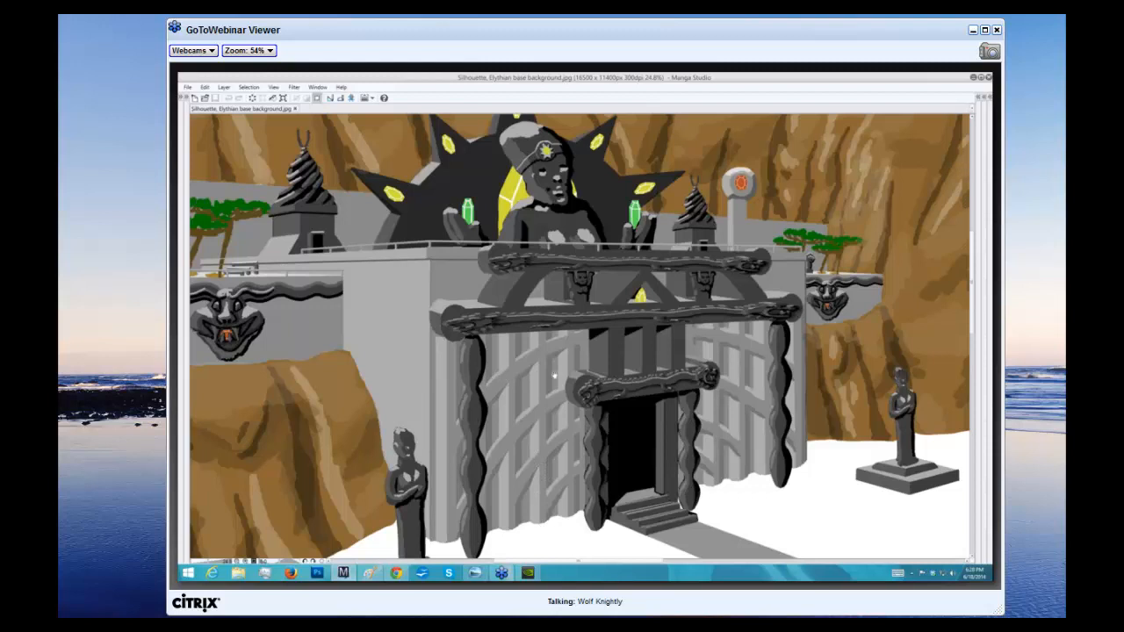
scroll(552, 379, down, 1)
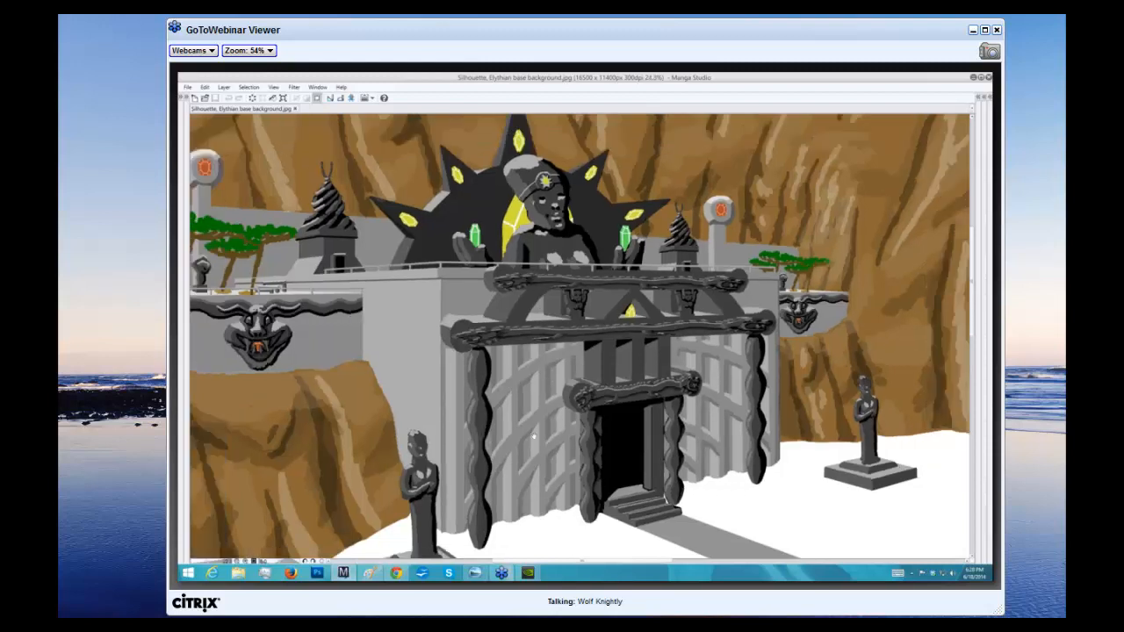
Examine the full scene from the temple facade across the open ground to the dragon-topped pavilion
scroll(789, 468, down, 1)
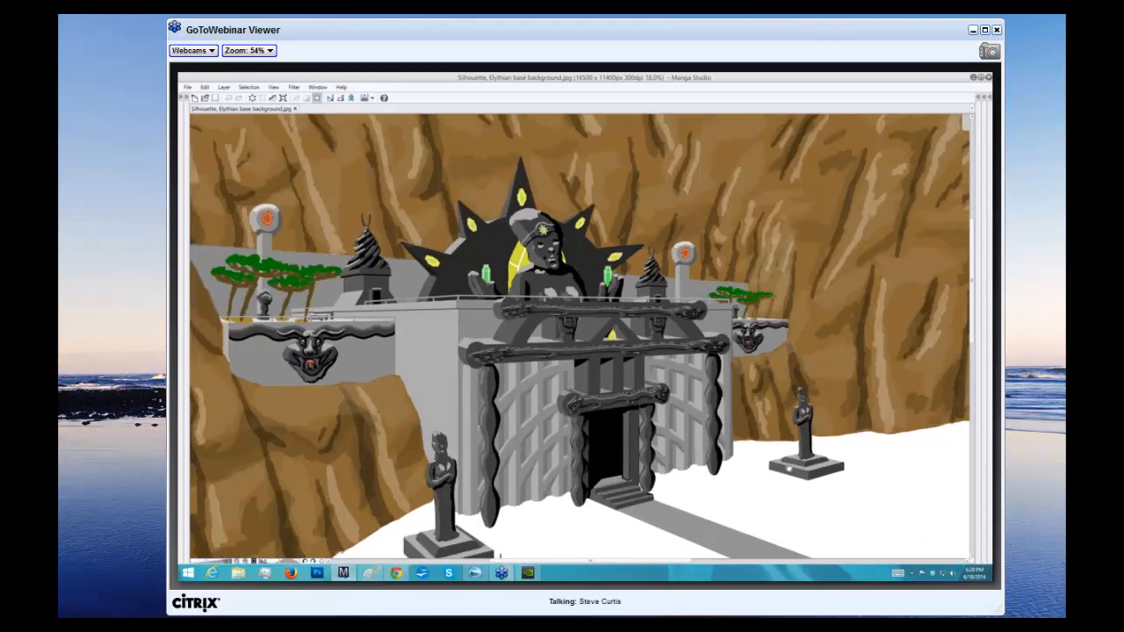
scroll(789, 468, down, 1)
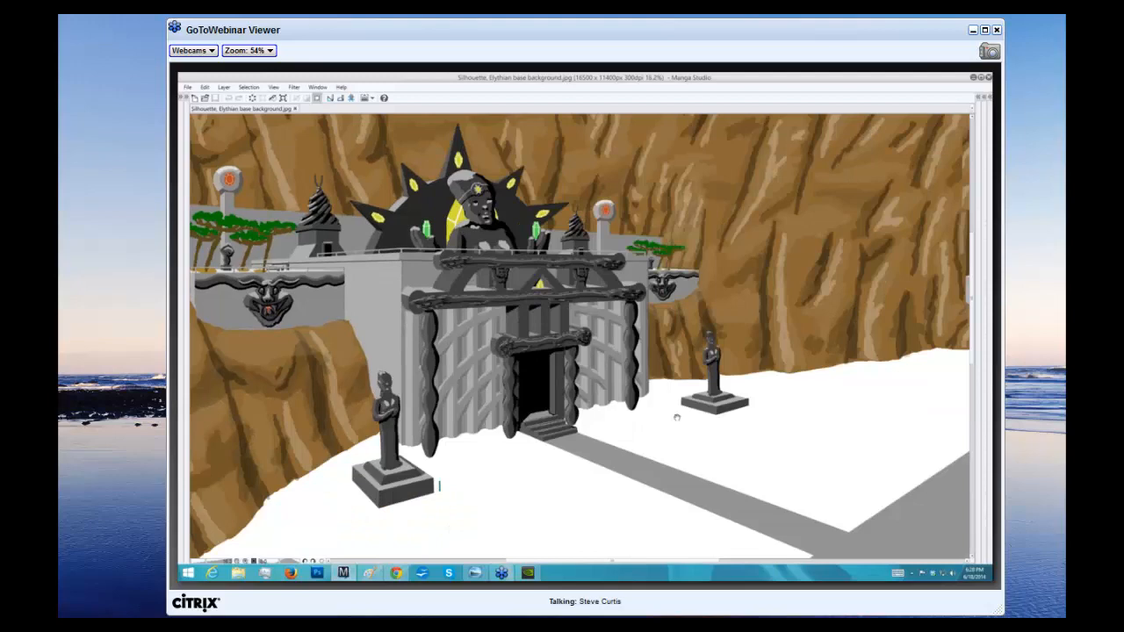
scroll(676, 417, down, 1)
scroll(676, 417, down, 1)
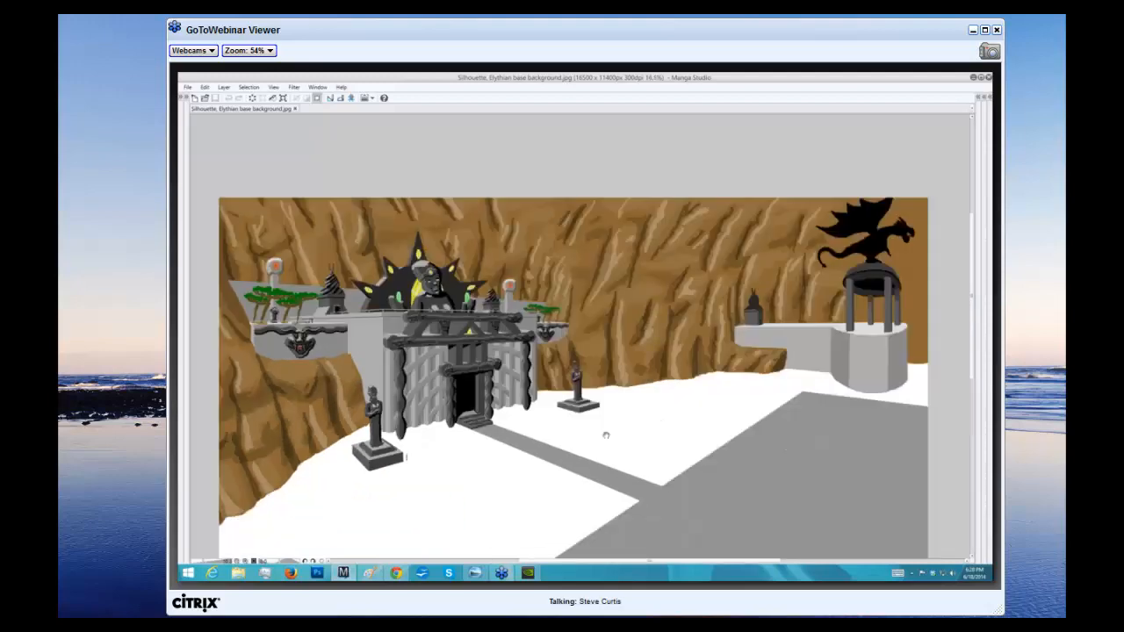
drag(606, 436, 597, 376)
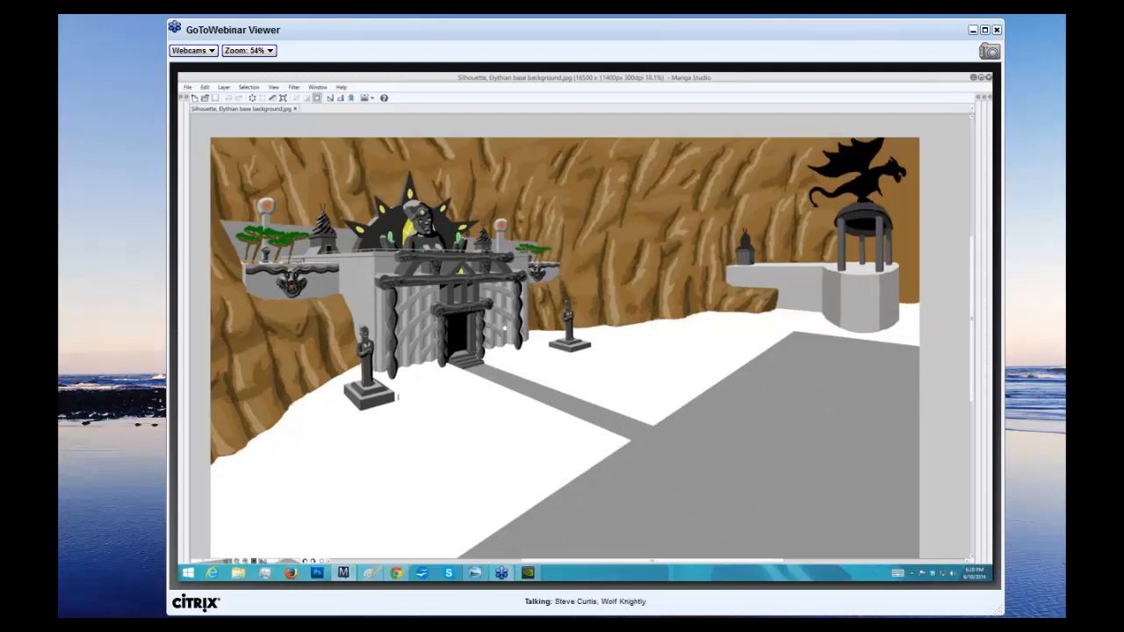
Inspect the temple's lattice walls, carved beams, doorway and flanking guardian statues up close, and how they sit against the cliff
scroll(505, 327, up, 1)
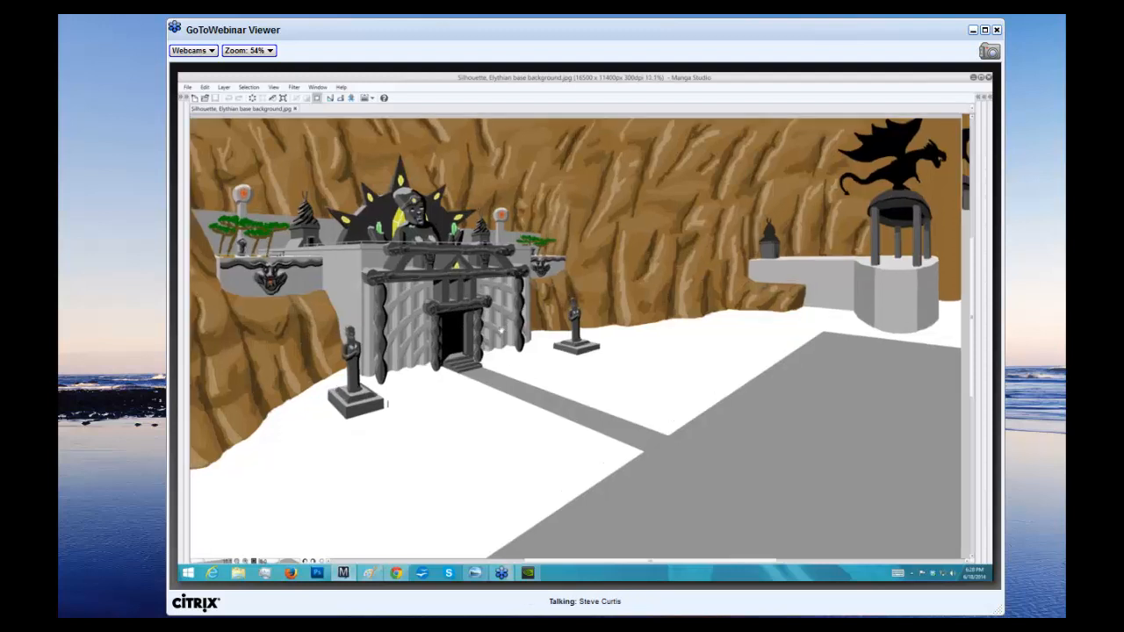
scroll(500, 330, up, 2)
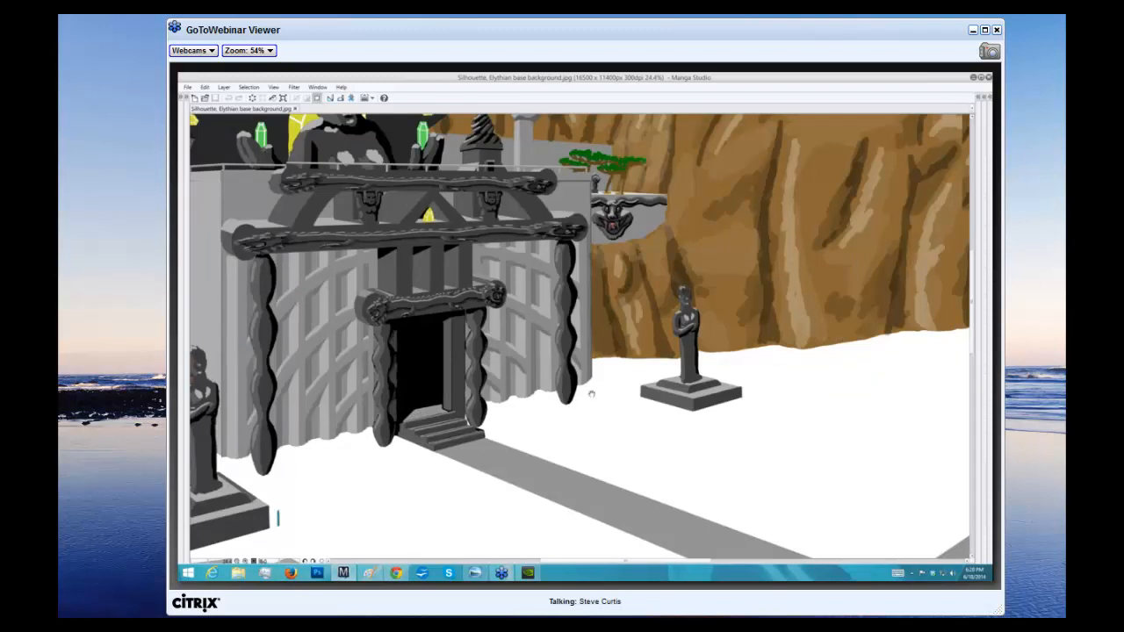
scroll(591, 394, up, 1)
scroll(592, 394, up, 1)
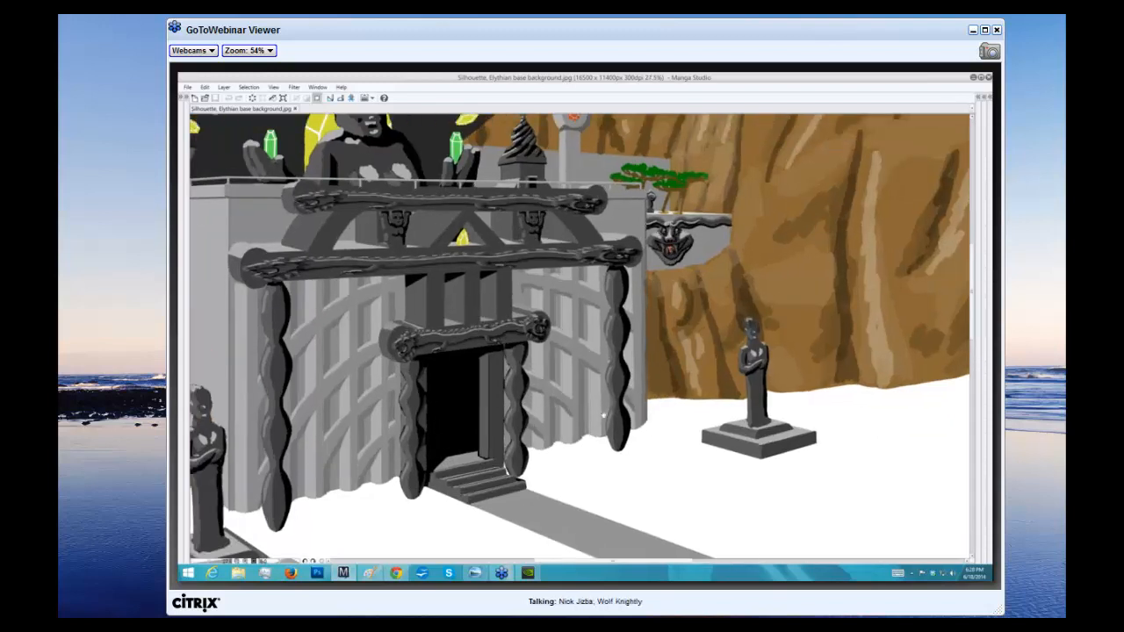
scroll(592, 394, up, 1)
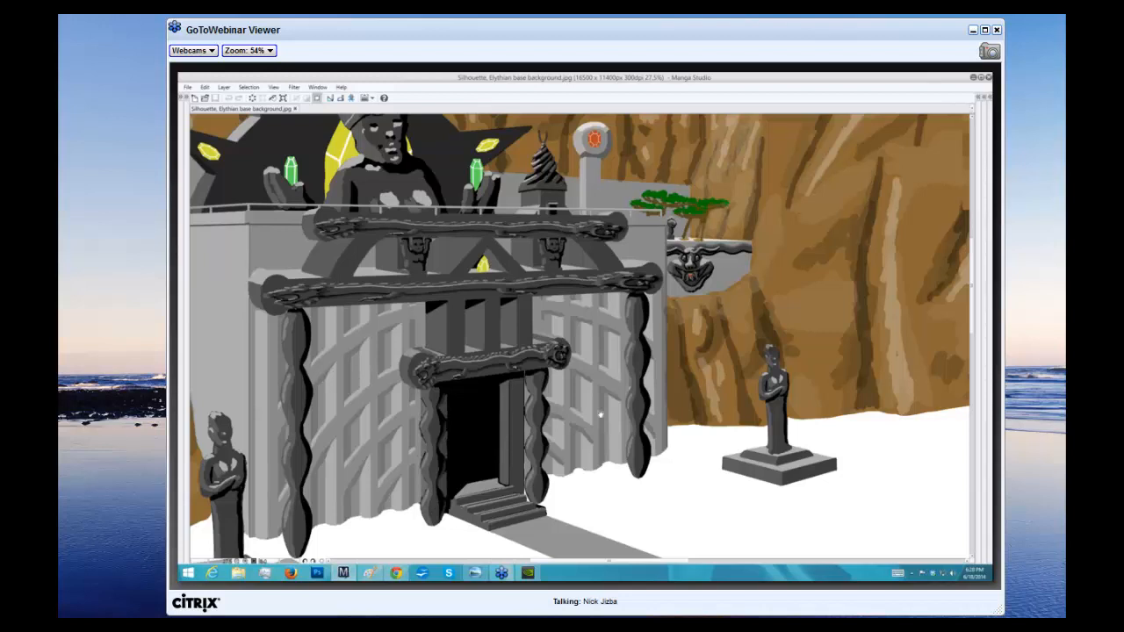
scroll(601, 414, down, 1)
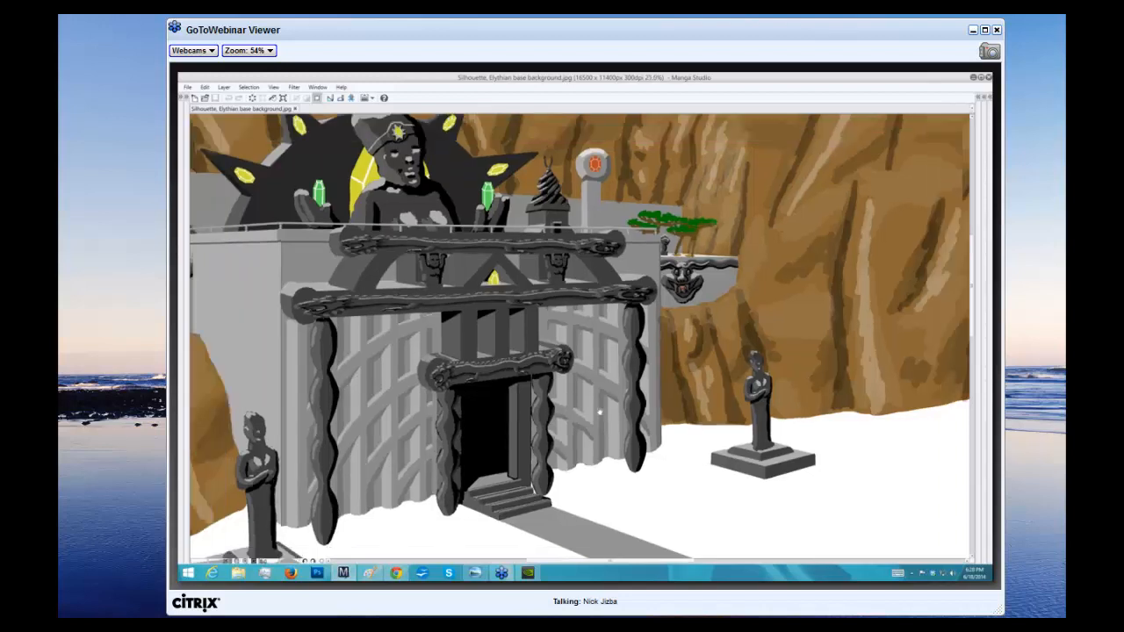
scroll(600, 413, down, 1)
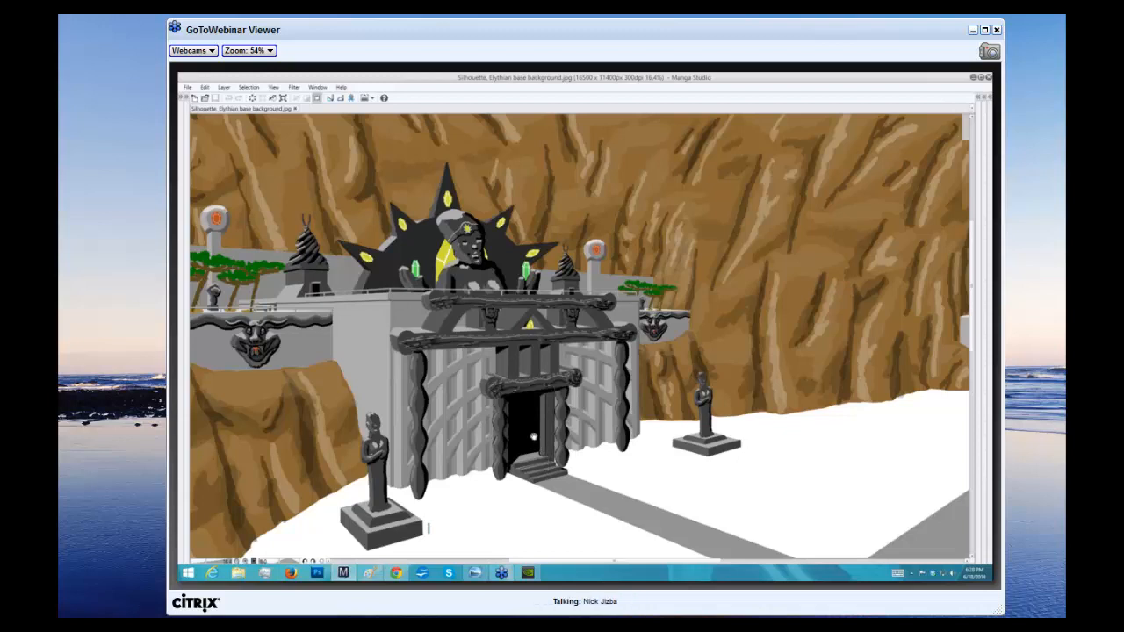
scroll(532, 436, down, 1)
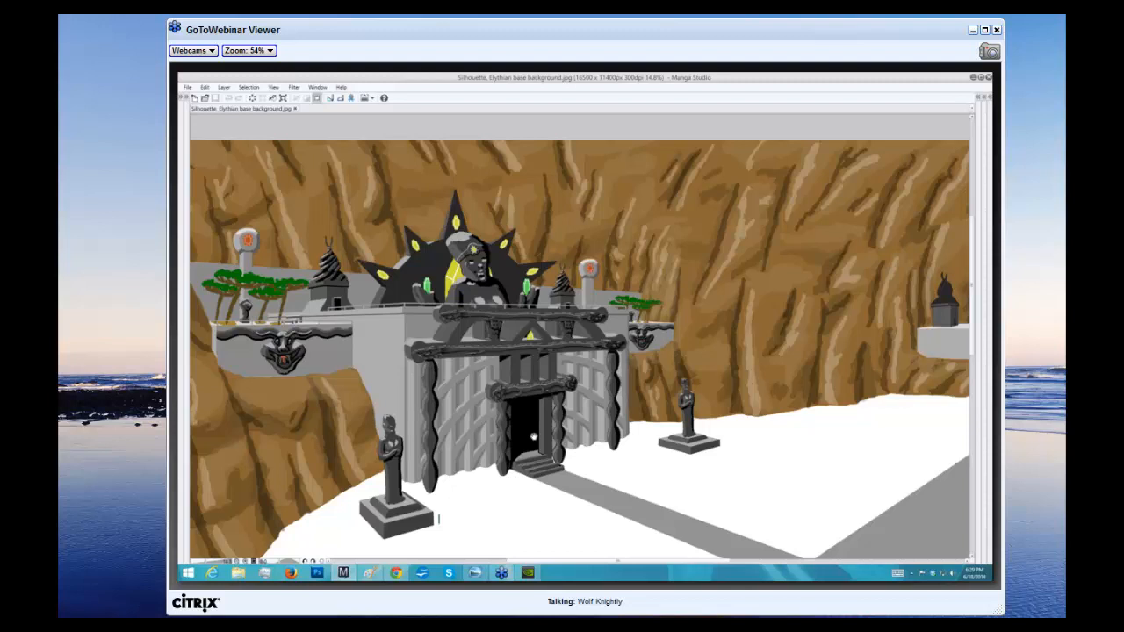
scroll(423, 321, down, 1)
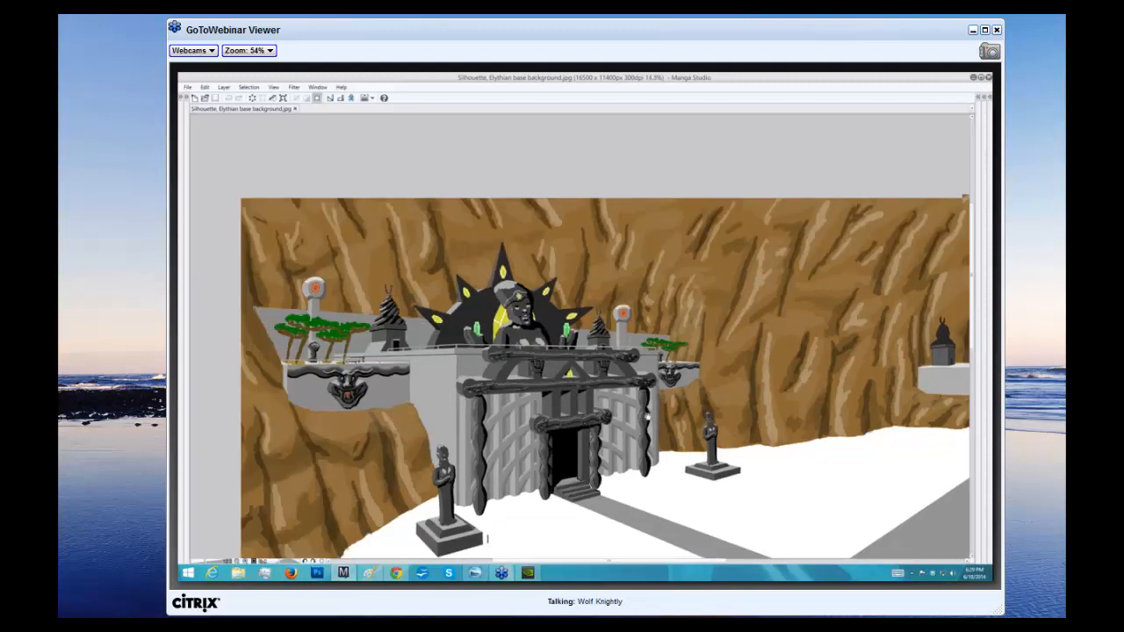
drag(648, 416, 537, 361)
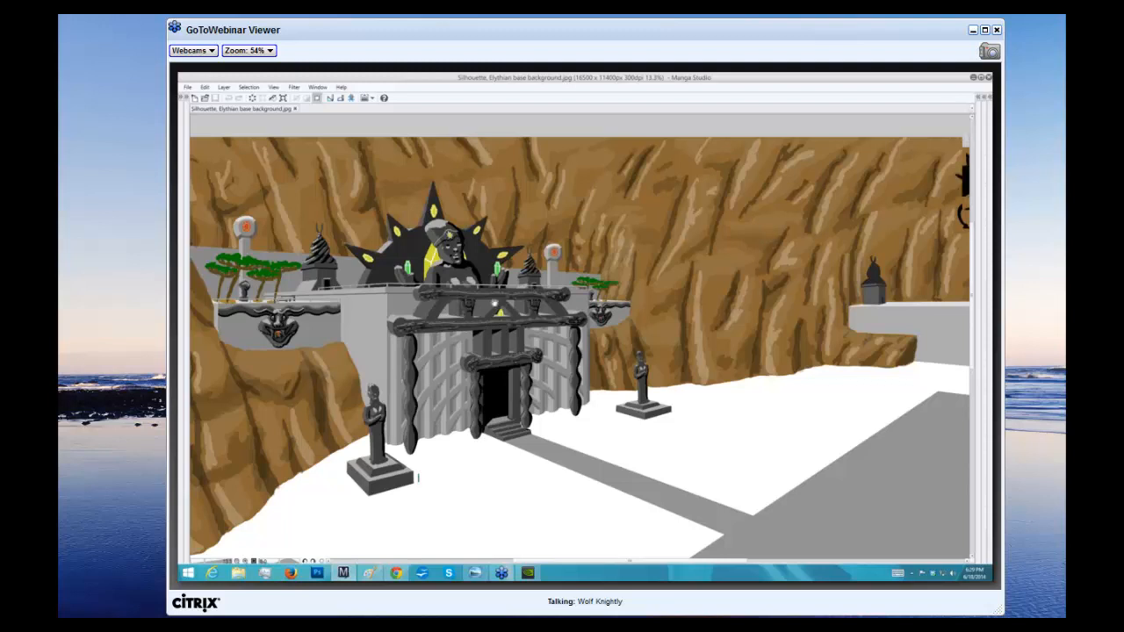
scroll(495, 303, down, 1)
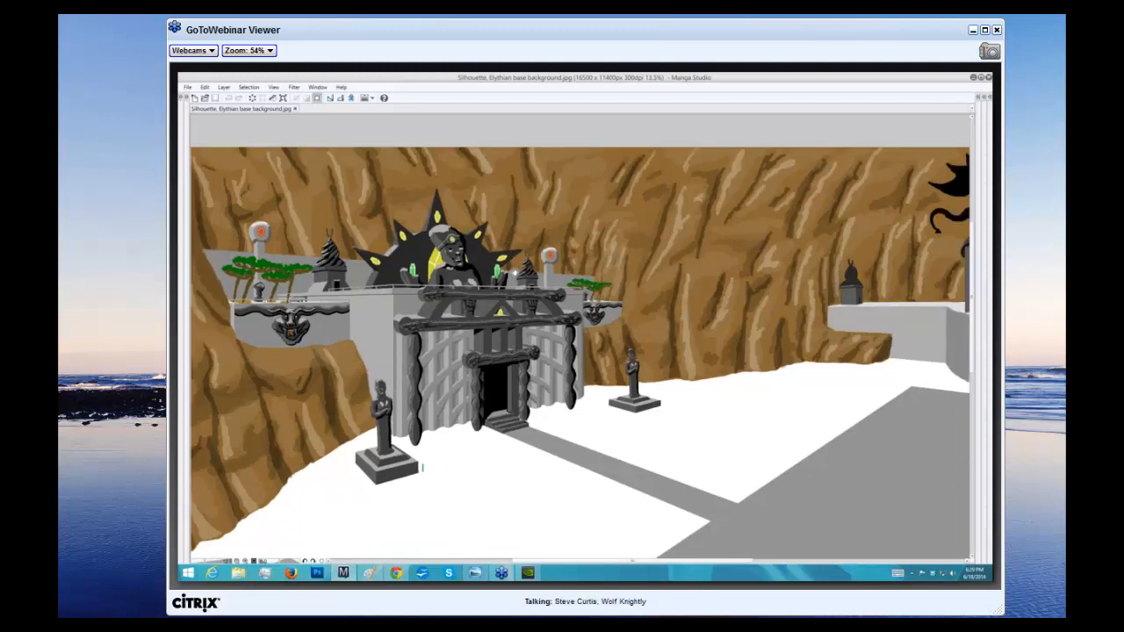
scroll(495, 318, up, 1)
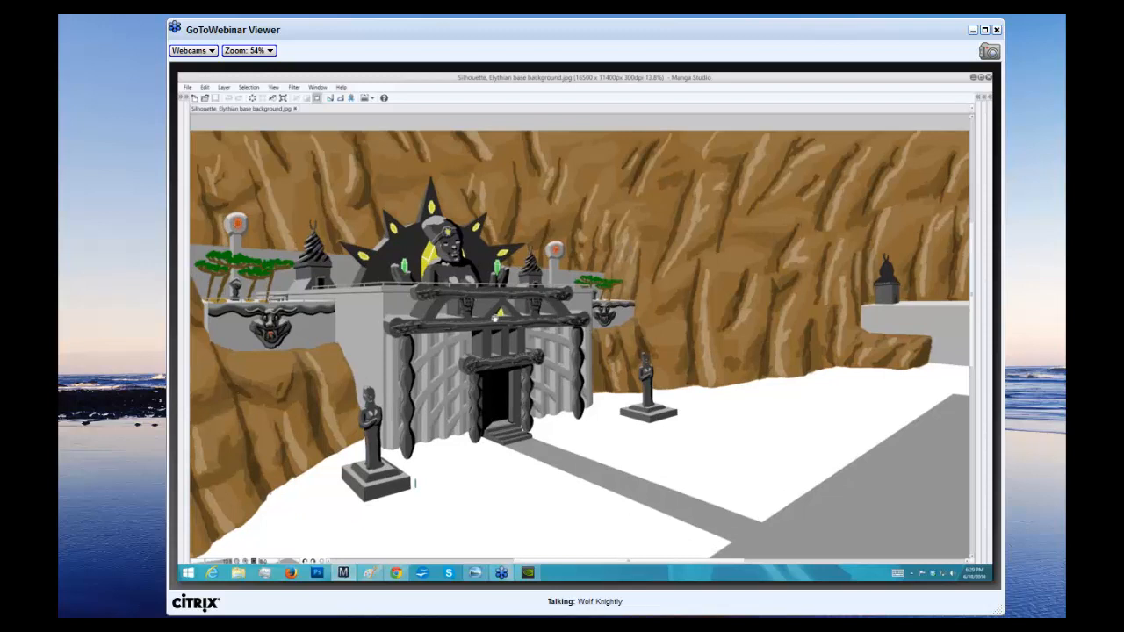
drag(495, 319, 519, 359)
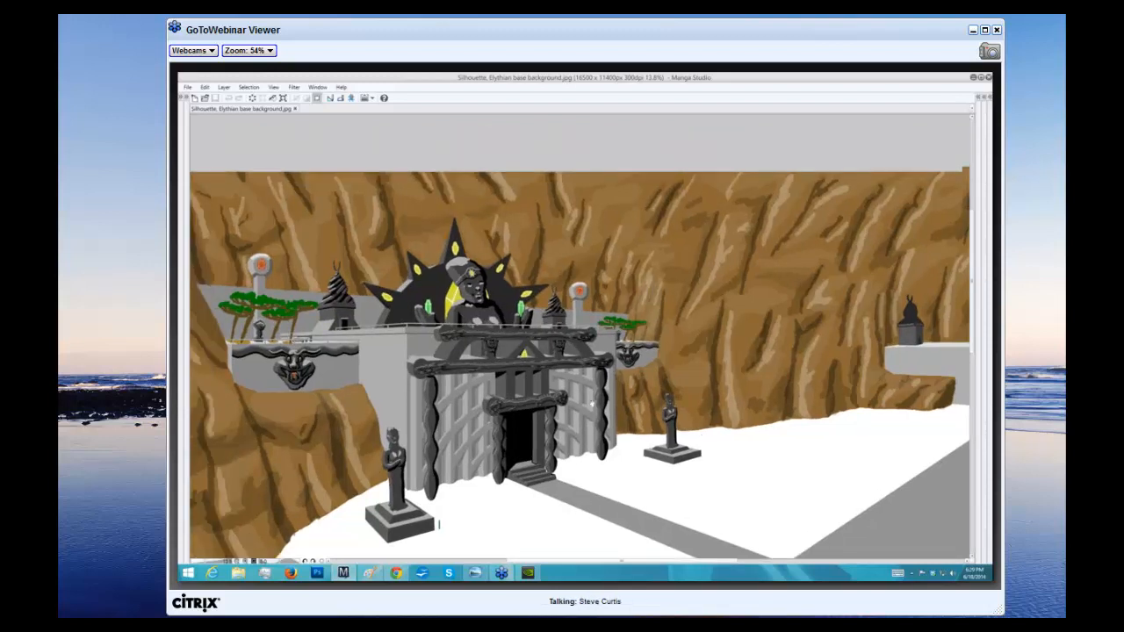
drag(592, 404, 574, 388)
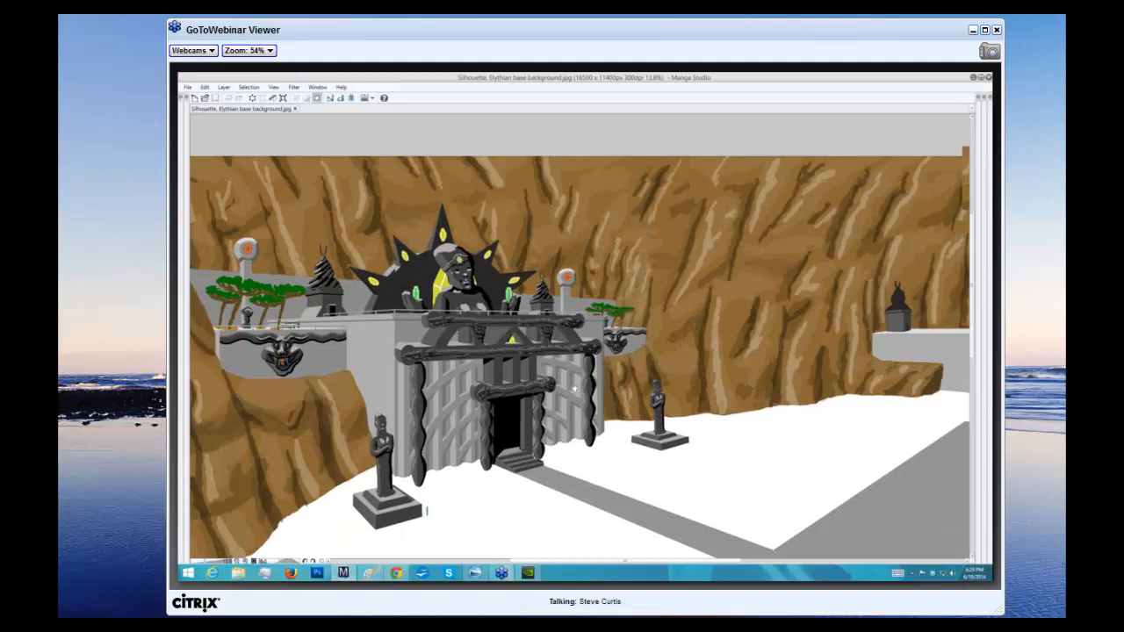
drag(643, 444, 632, 446)
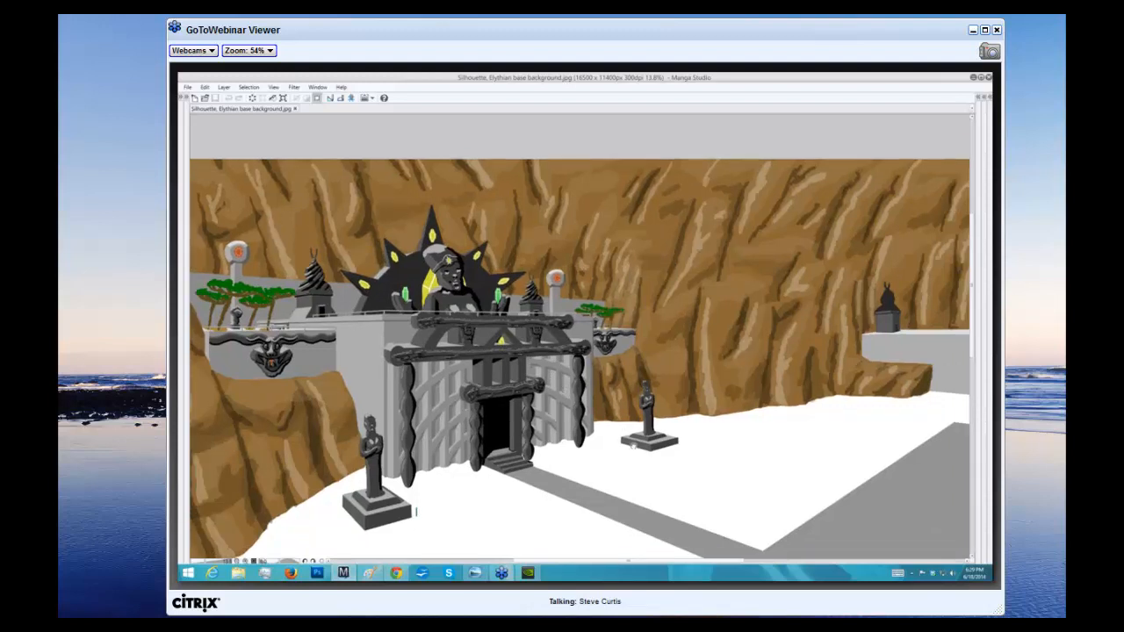
drag(632, 446, 627, 420)
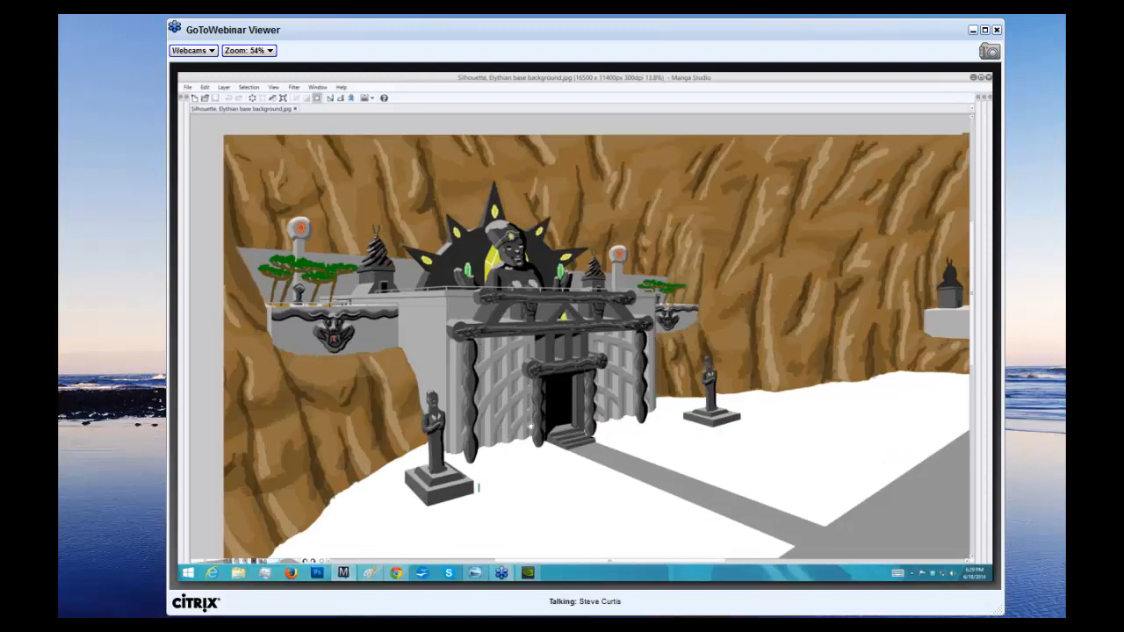
drag(534, 520, 509, 473)
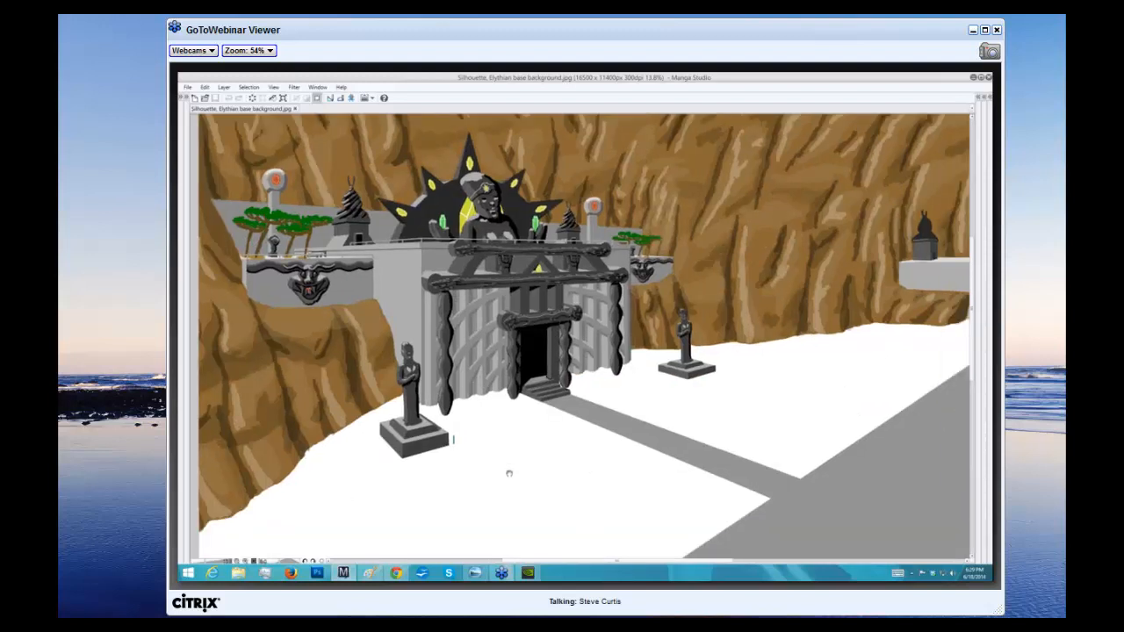
Examine the layout of the grey plaza, the path to the temple and the dragon pavilion beside the cliff
scroll(510, 473, down, 1)
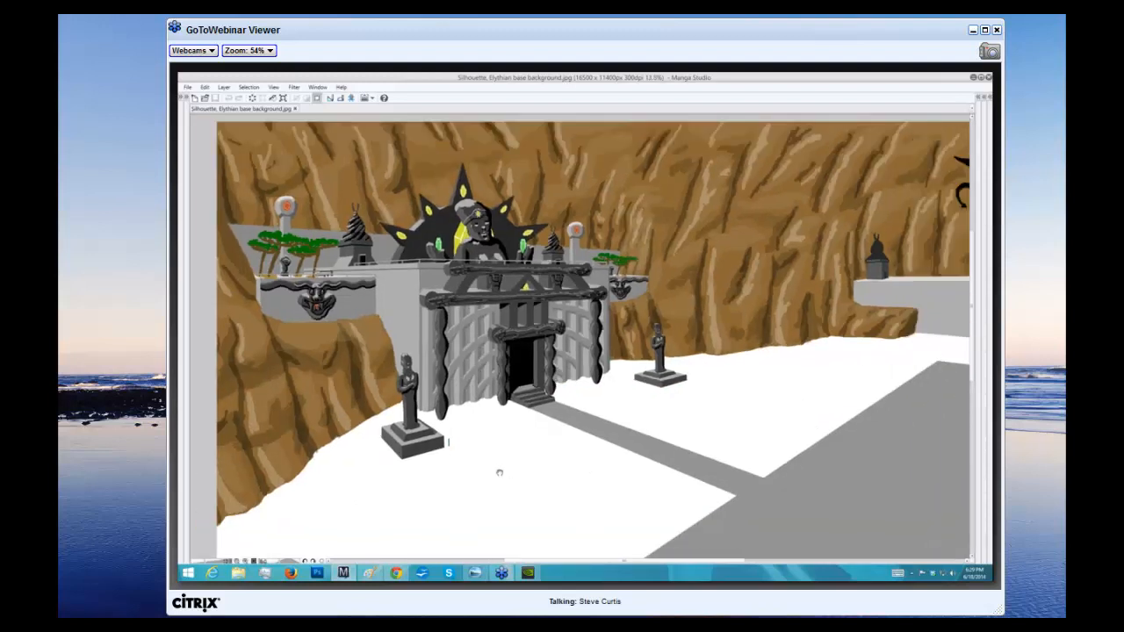
scroll(620, 455, down, 1)
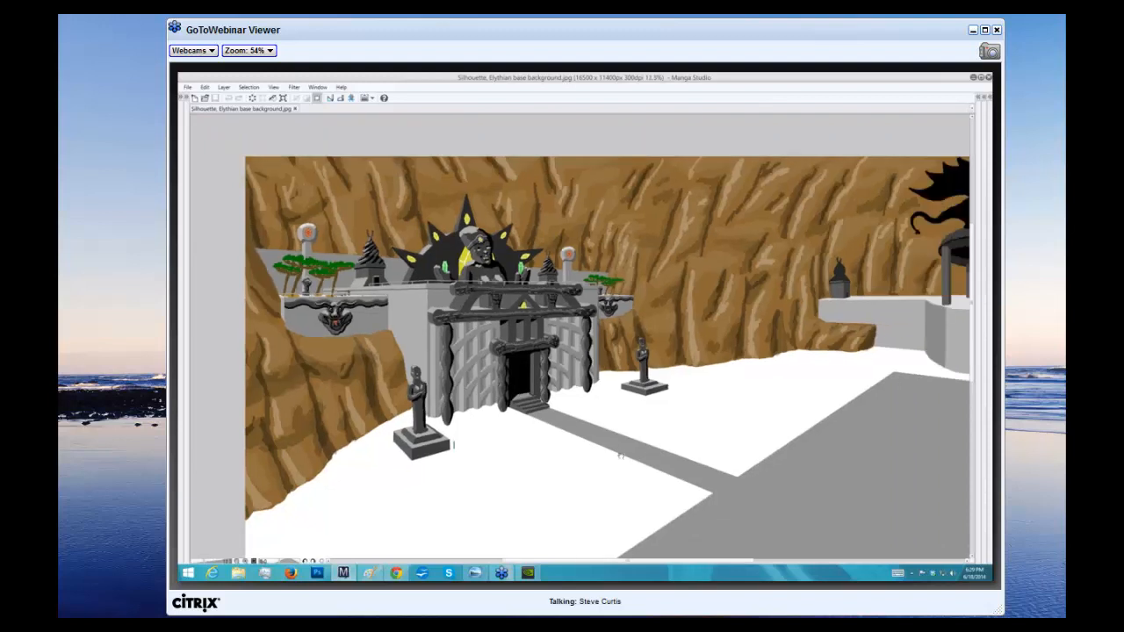
drag(620, 456, 553, 454)
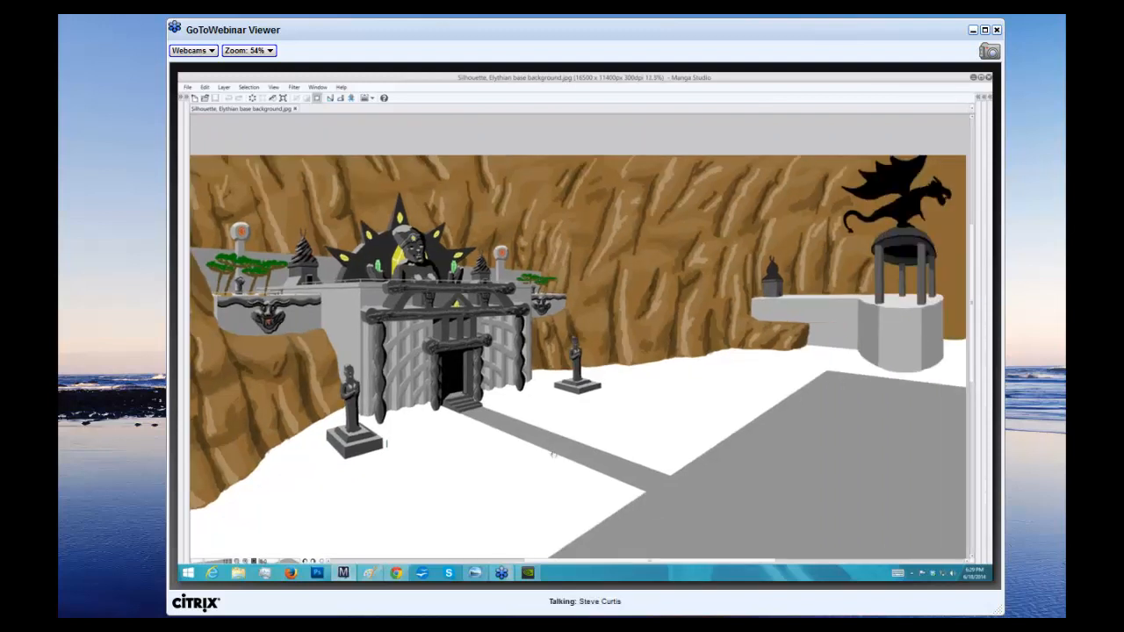
scroll(553, 455, down, 1)
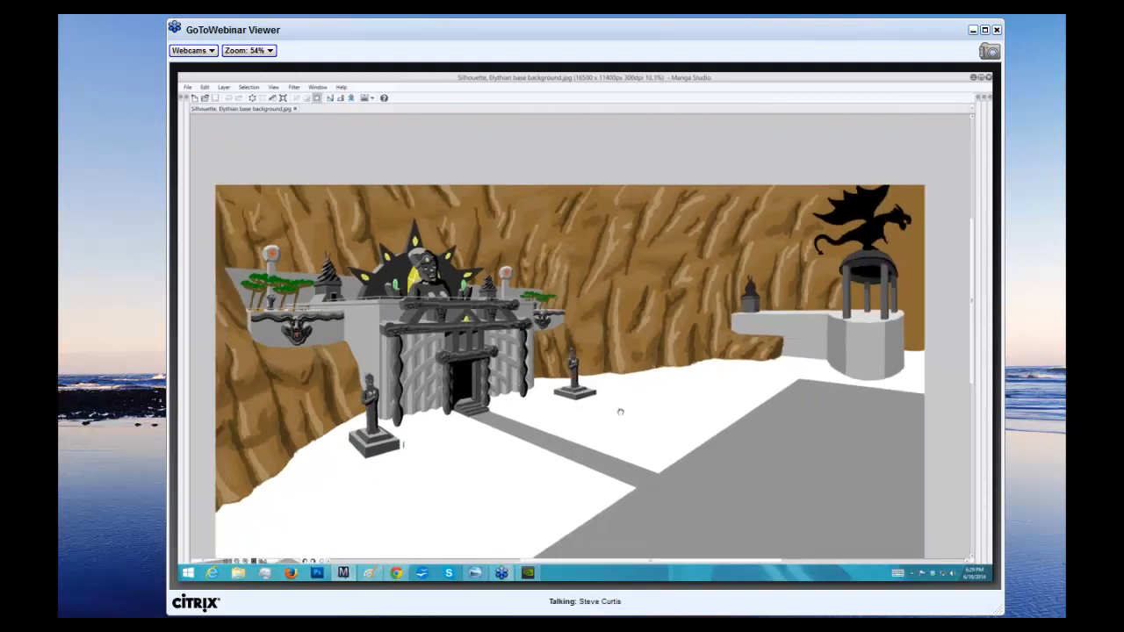
drag(617, 407, 607, 398)
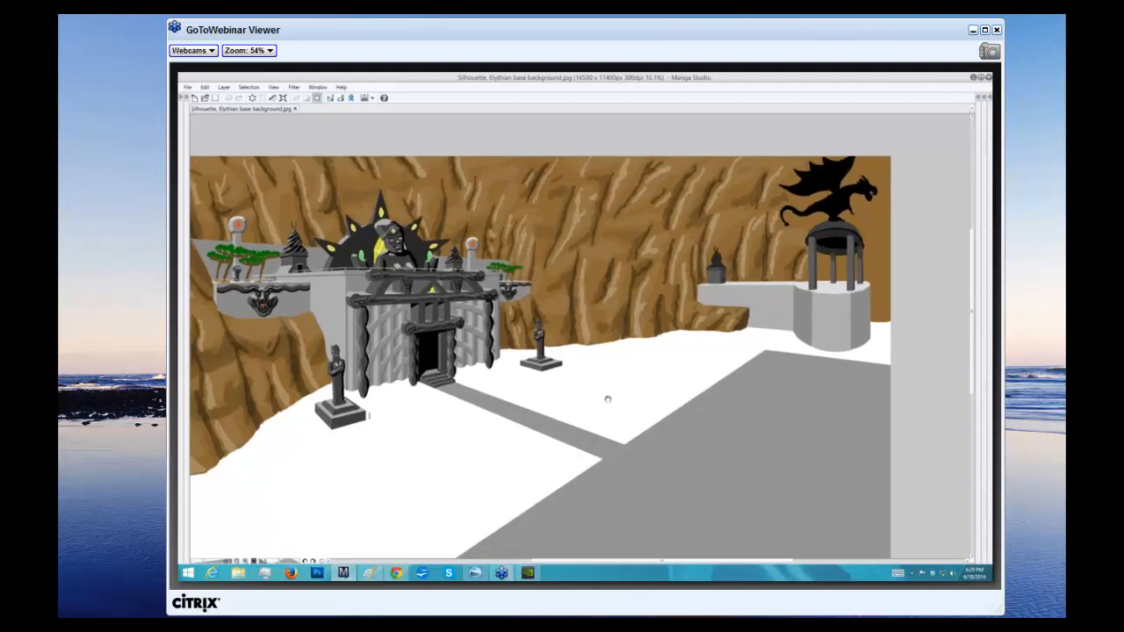
scroll(613, 408, down, 1)
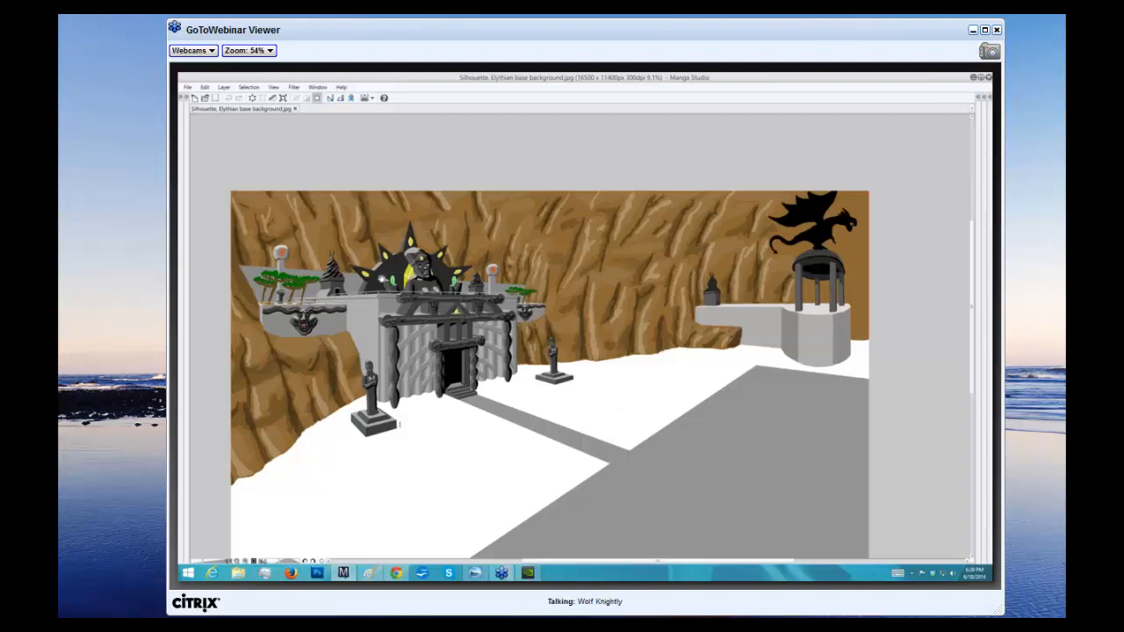
Inspect the crystal-holding statue, the spiked sun disc and the roof railing in close-up, and compare them with the whole temple
scroll(382, 279, up, 1)
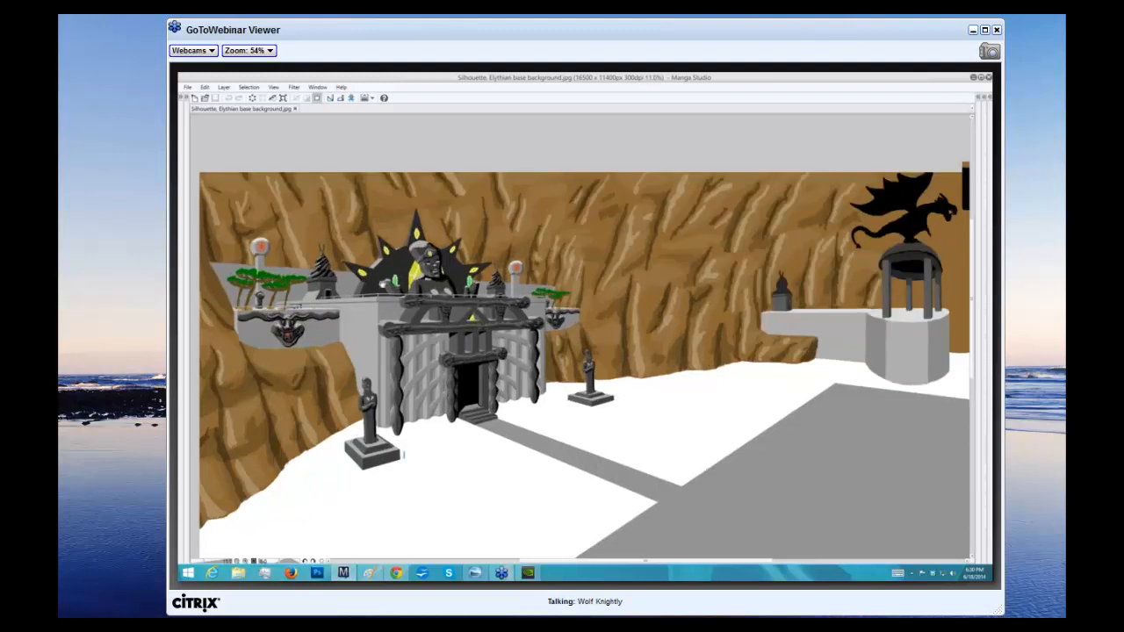
scroll(382, 283, up, 3)
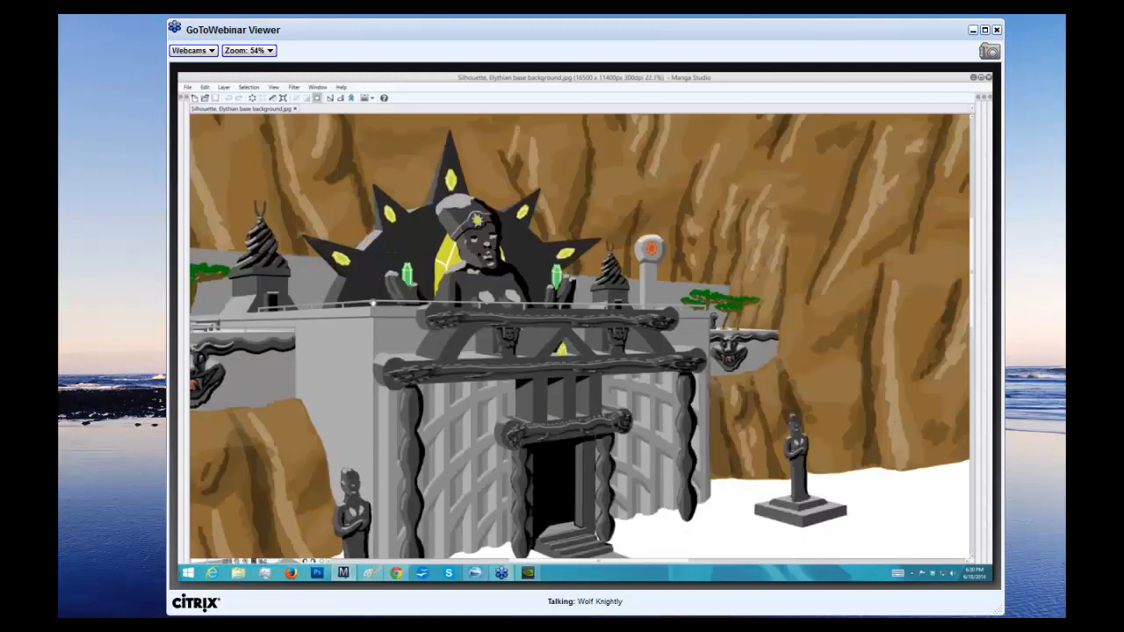
scroll(373, 303, up, 1)
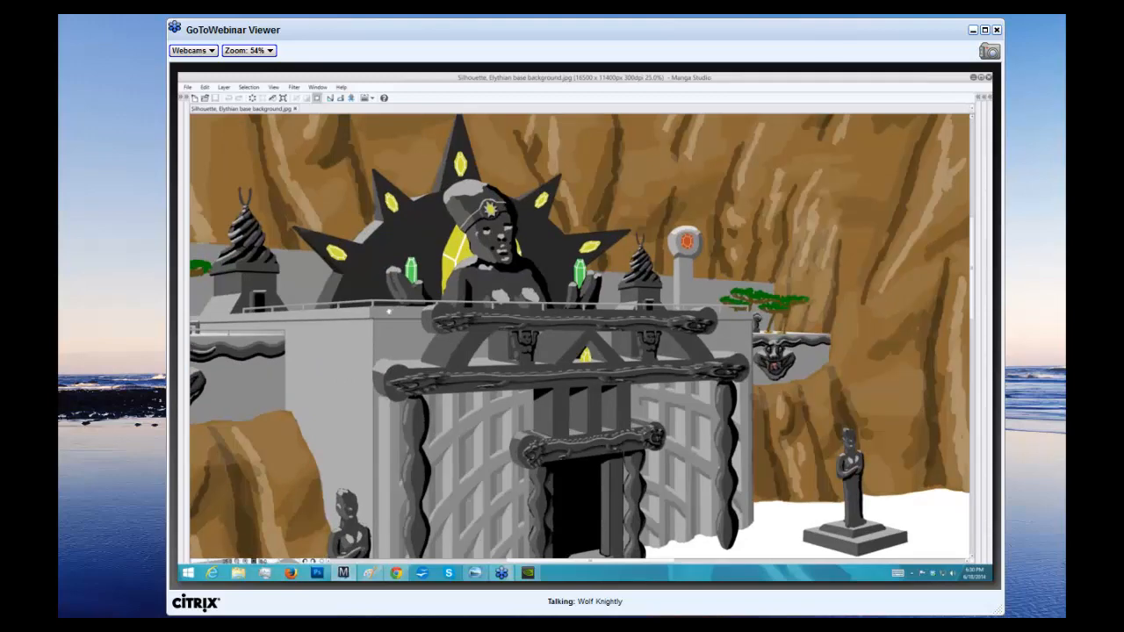
scroll(368, 303, up, 1)
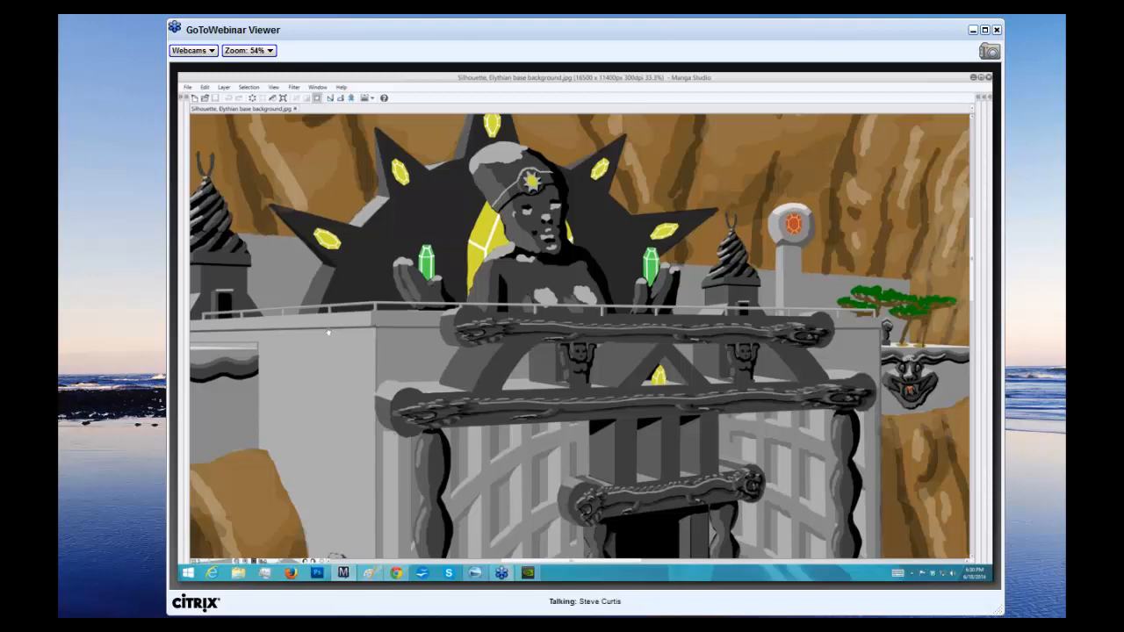
scroll(328, 332, down, 1)
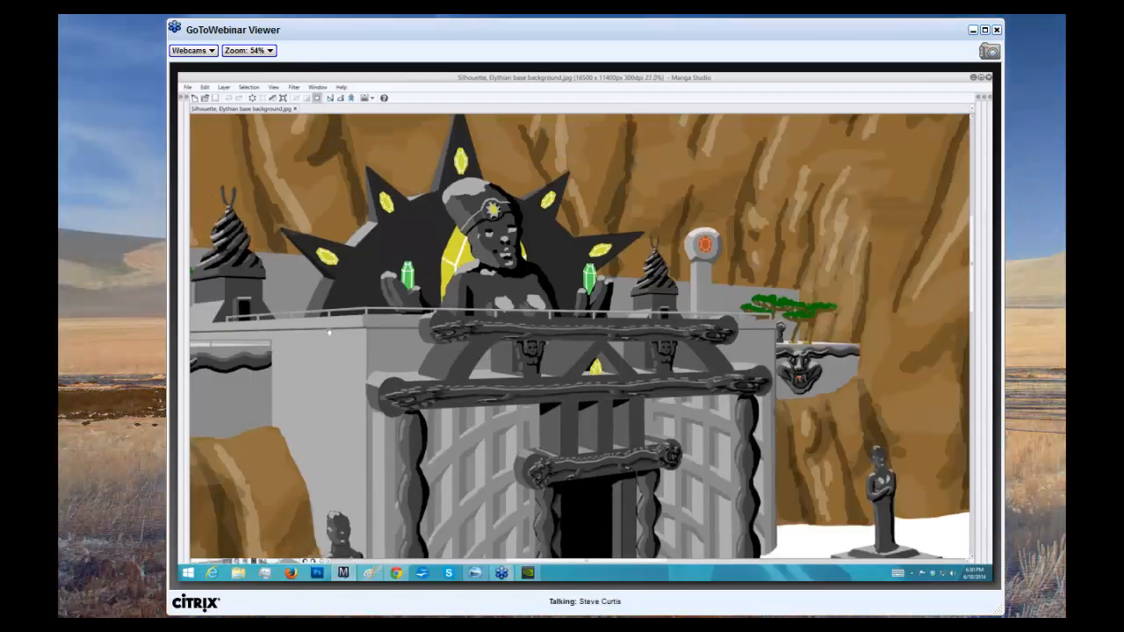
scroll(291, 309, down, 1)
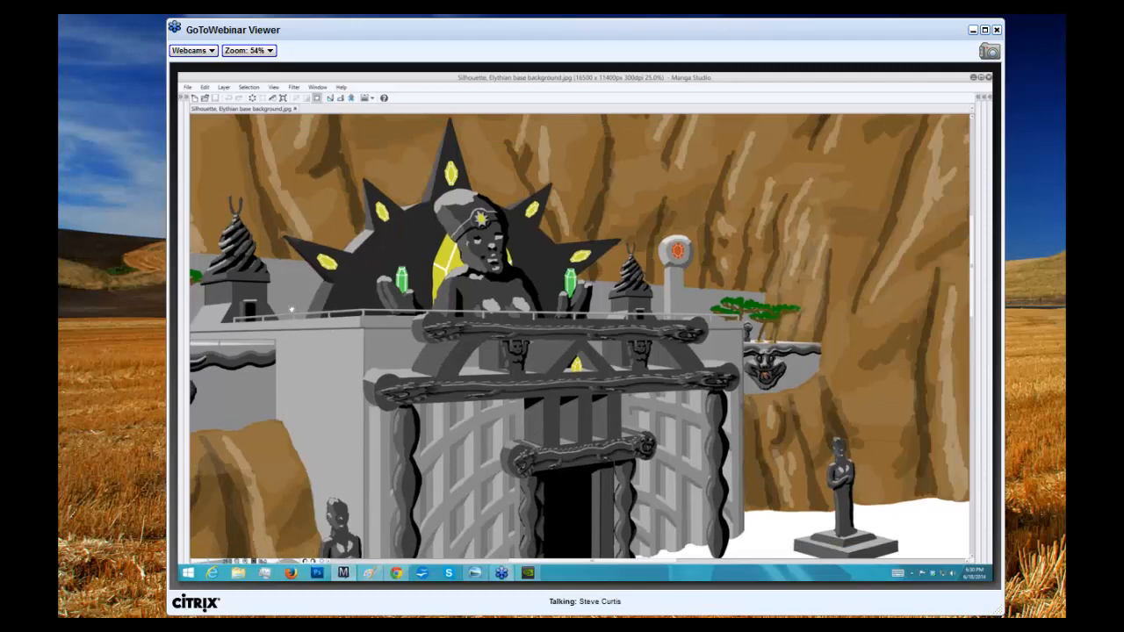
scroll(292, 309, down, 1)
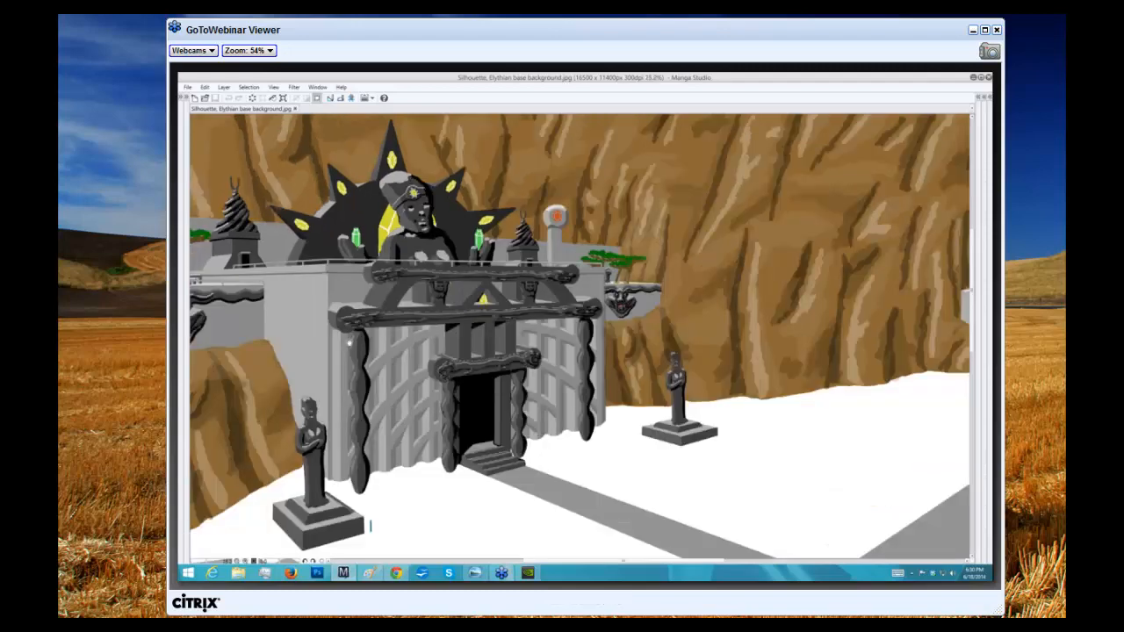
scroll(581, 338, down, 1)
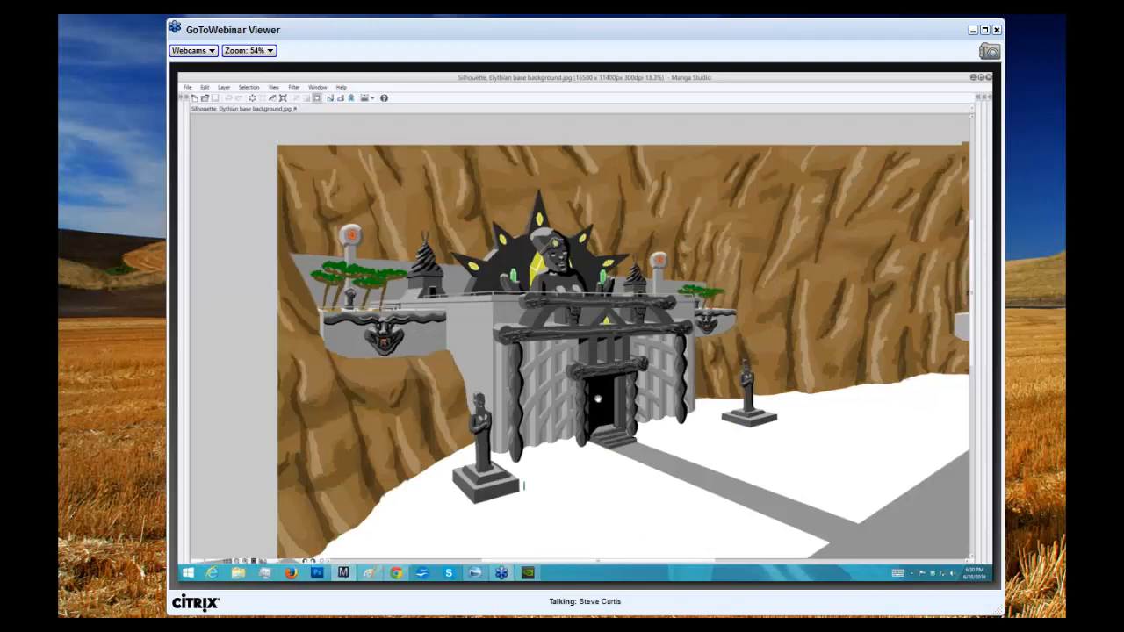
drag(598, 399, 495, 399)
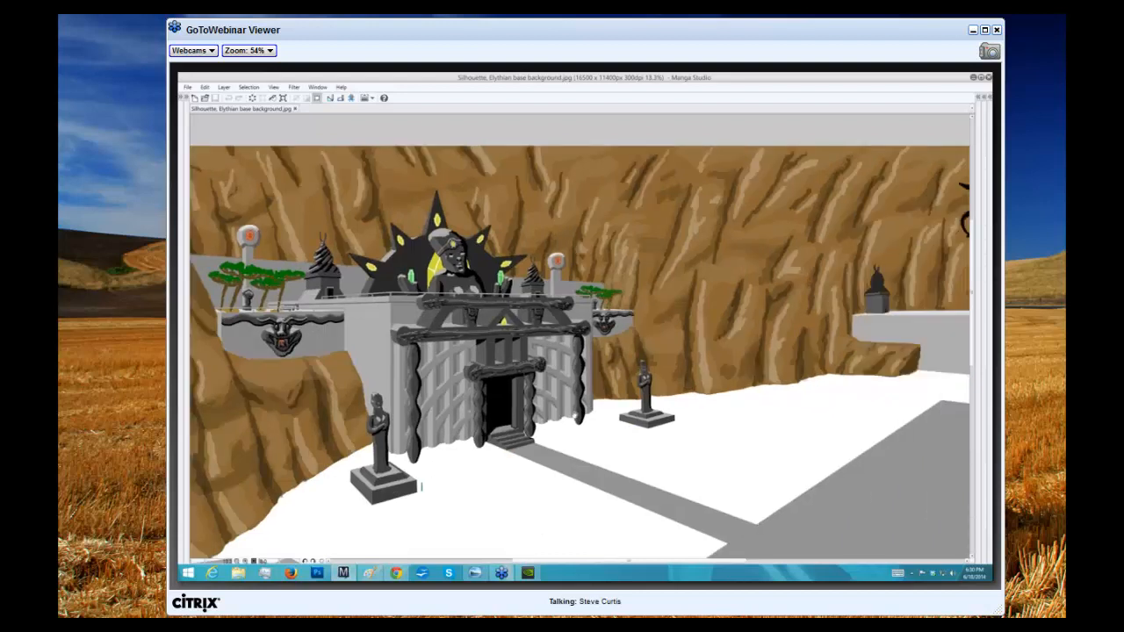
Examine the upper scene from the temple and its side terraces along the cliff wall to the dragon pavilion
drag(421, 486, 369, 469)
scroll(369, 469, down, 1)
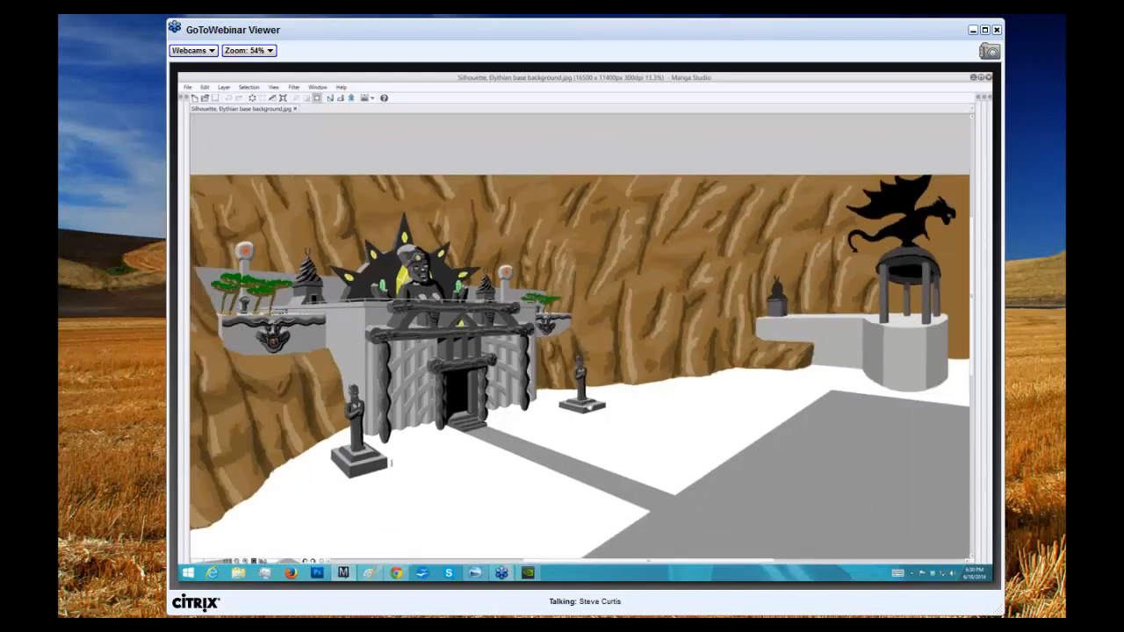
drag(589, 407, 580, 410)
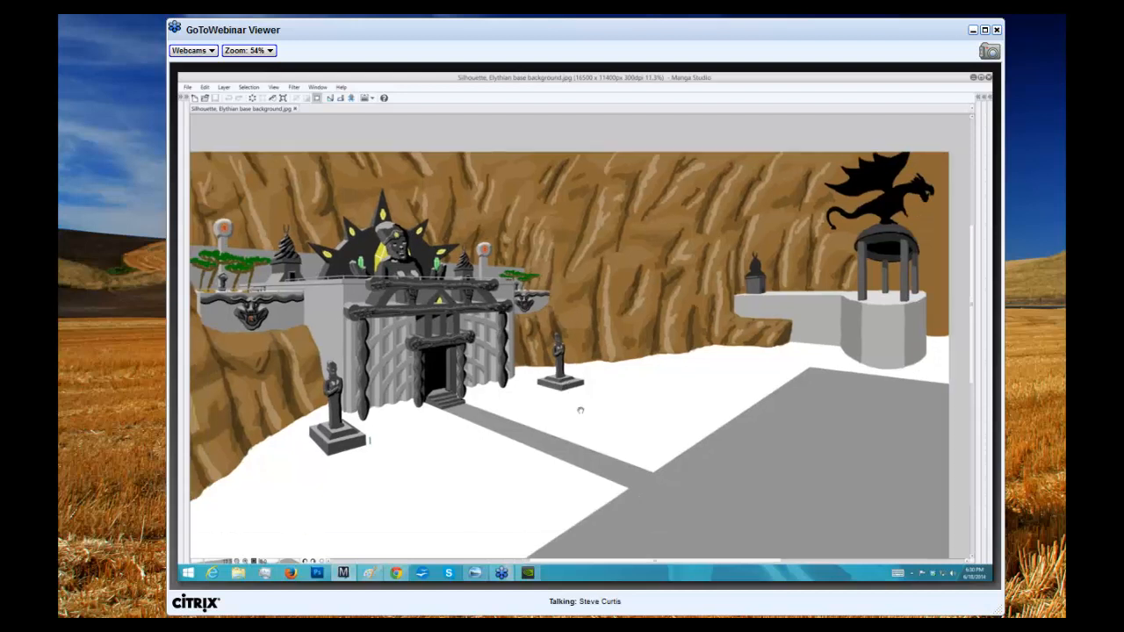
scroll(580, 410, down, 1)
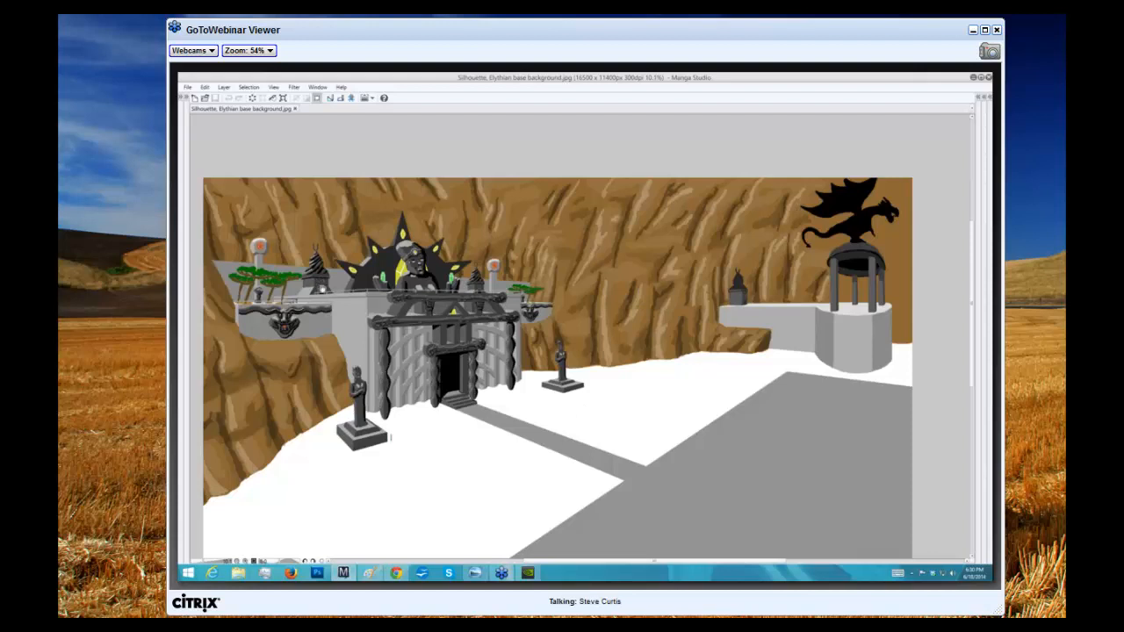
drag(321, 288, 334, 326)
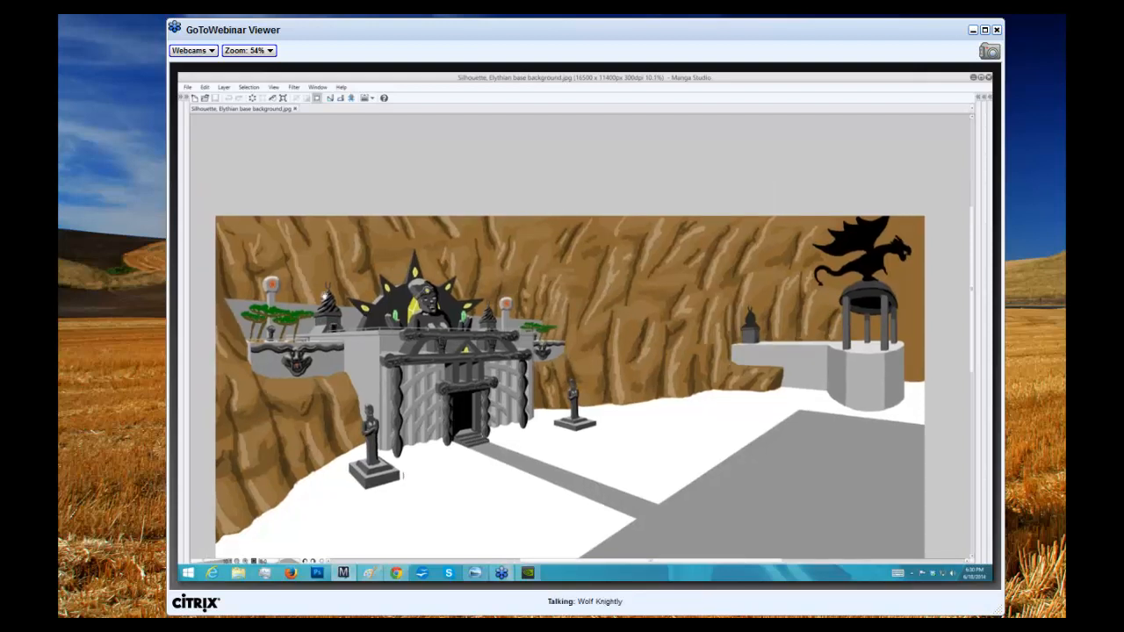
Inspect the temple in close-up from the roof statue and sun disc down the carved beams and lattice walls to the entrance steps
scroll(323, 296, up, 3)
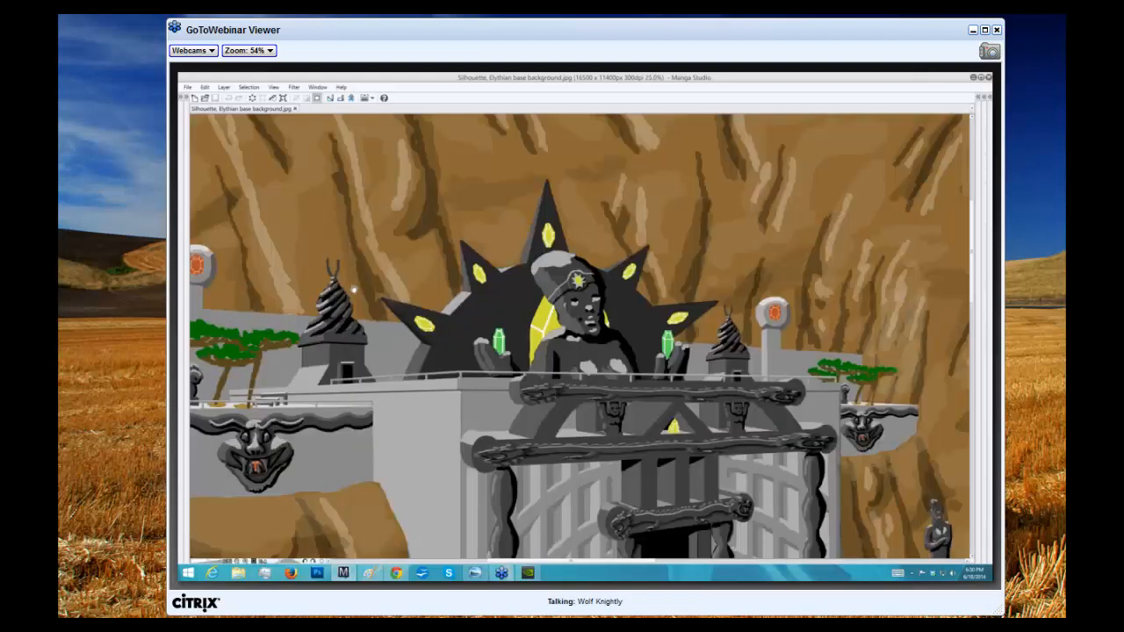
scroll(354, 288, up, 1)
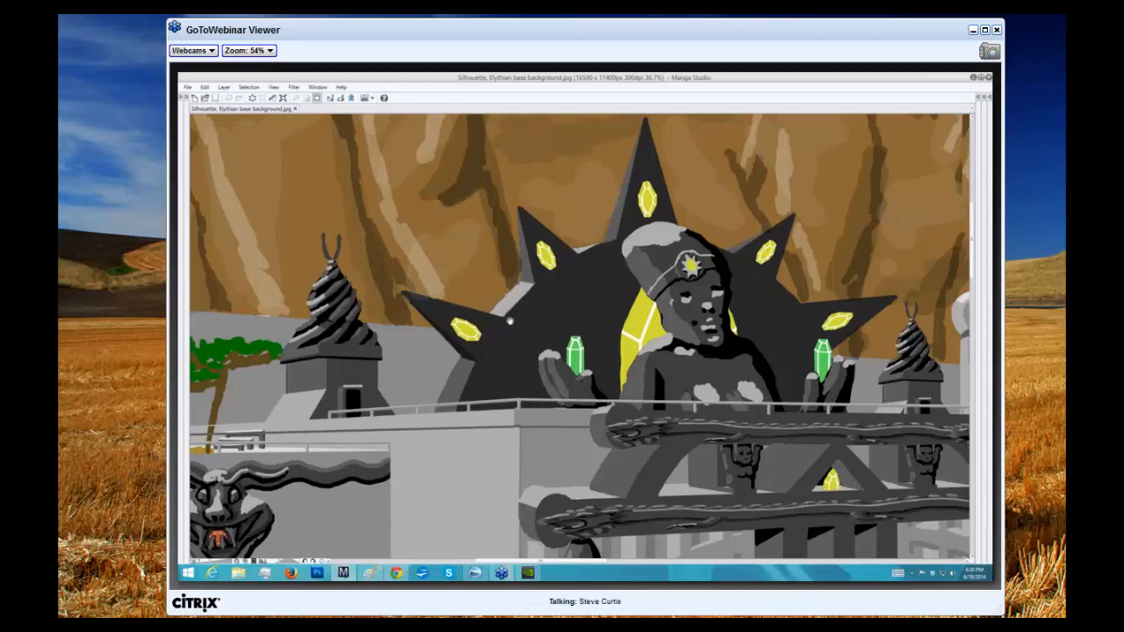
drag(510, 321, 451, 271)
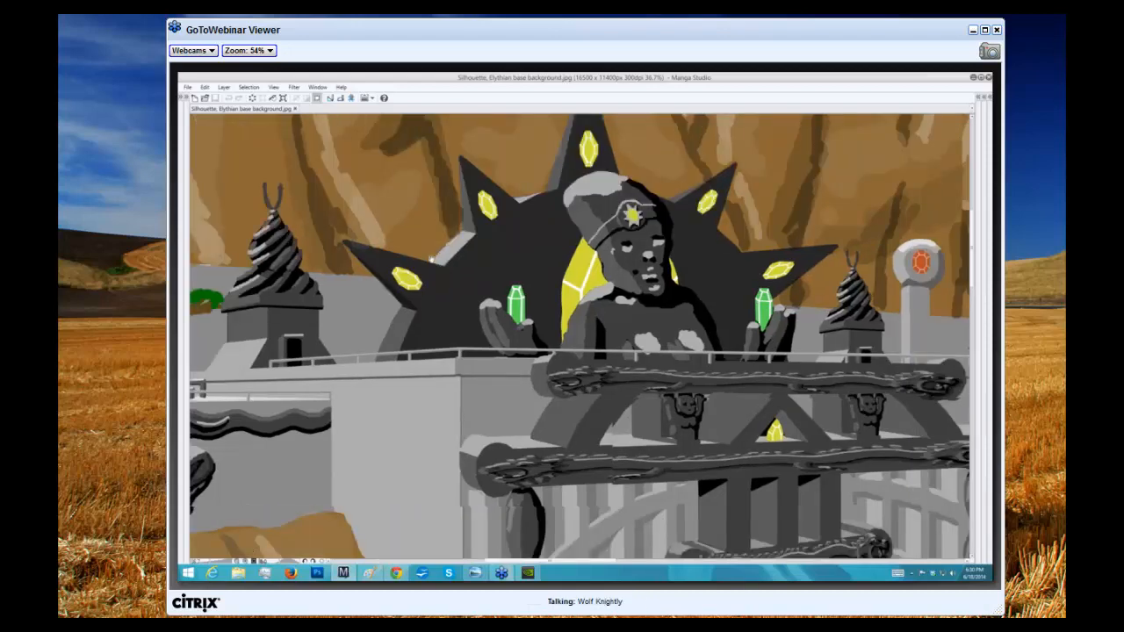
drag(640, 428, 547, 278)
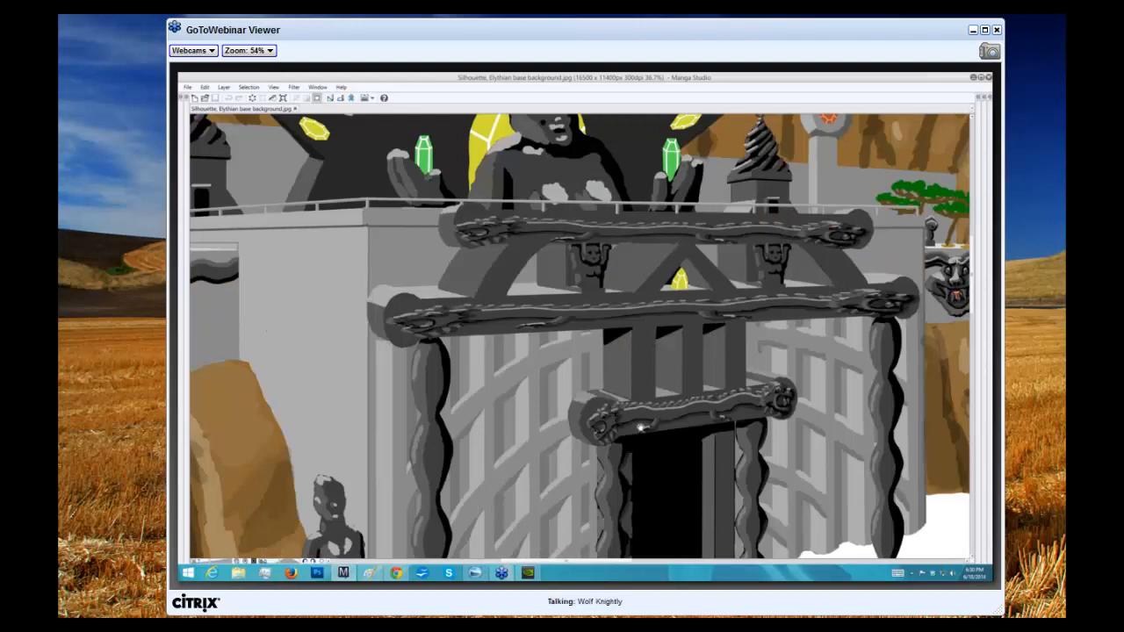
drag(642, 424, 719, 393)
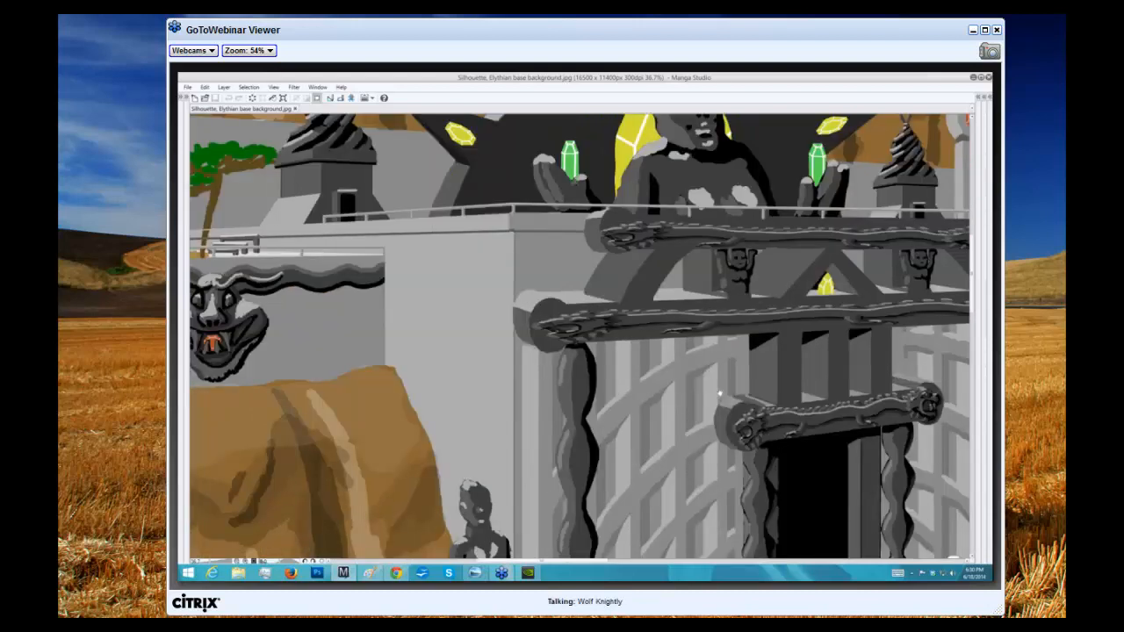
drag(578, 391, 477, 273)
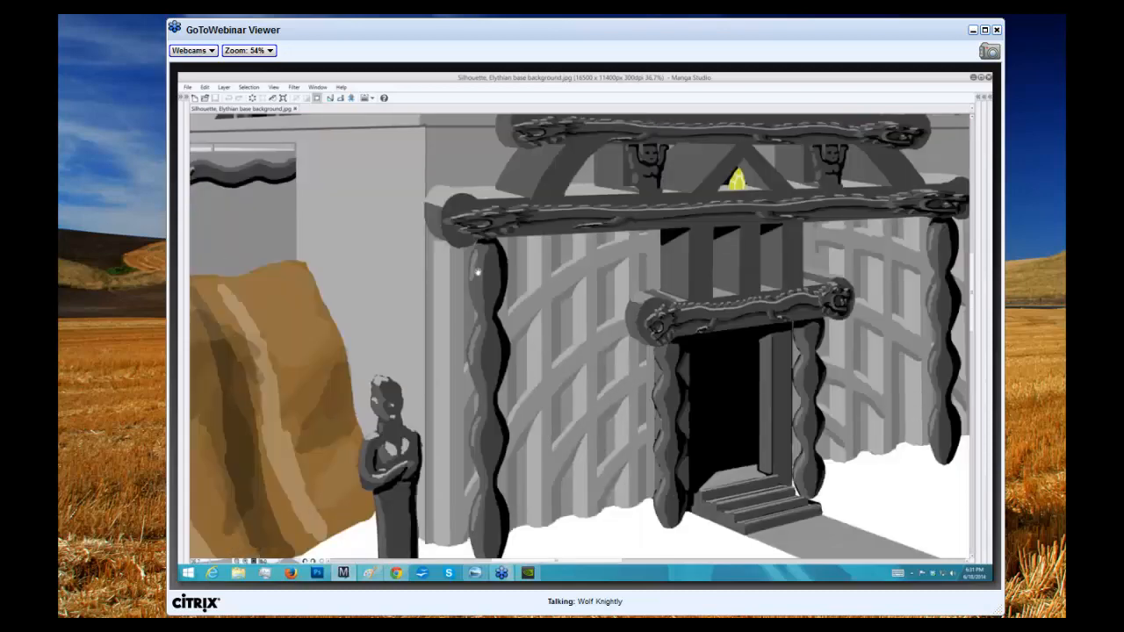
drag(520, 405, 372, 318)
drag(619, 470, 475, 424)
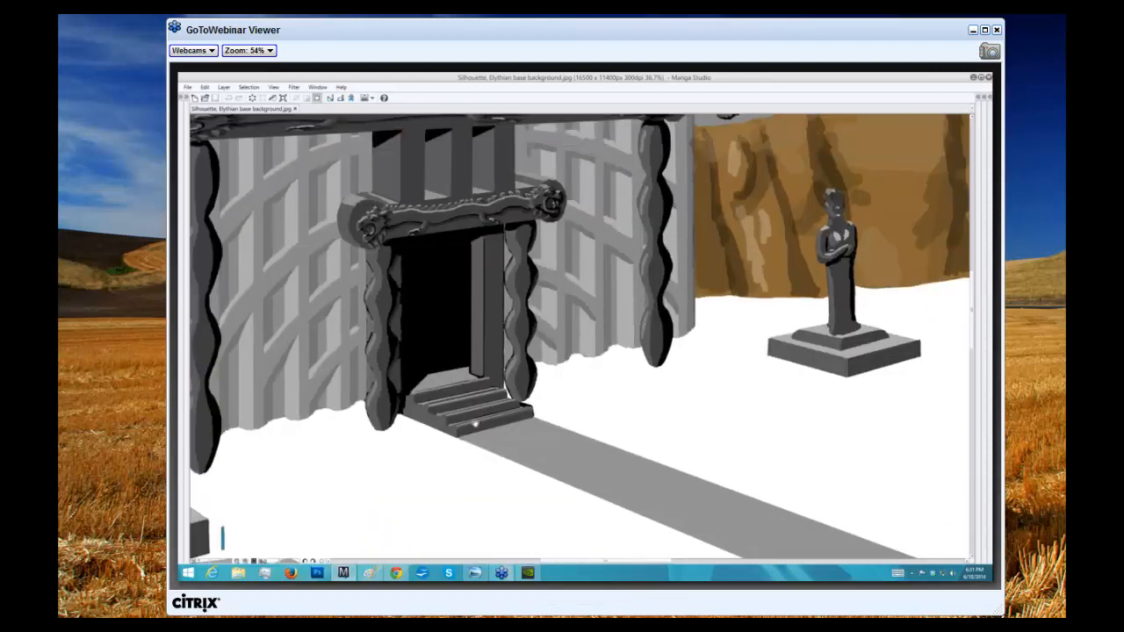
Compare the whole illustration on its canvas with a closer view of the temple front and its two guardian statues
scroll(575, 446, down, 3)
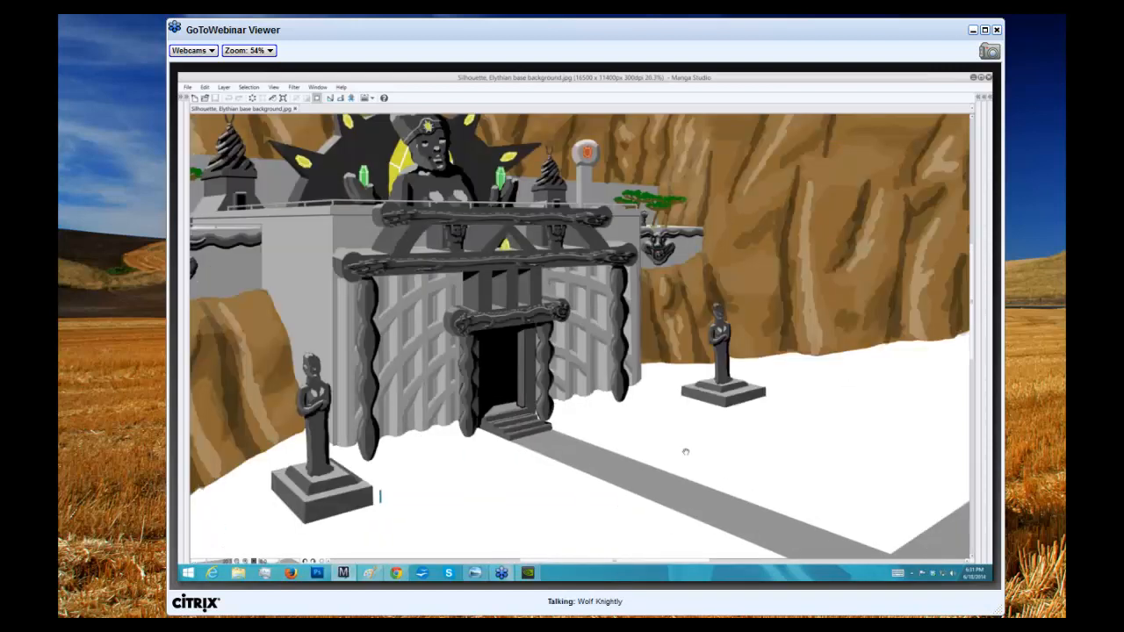
scroll(636, 486, down, 3)
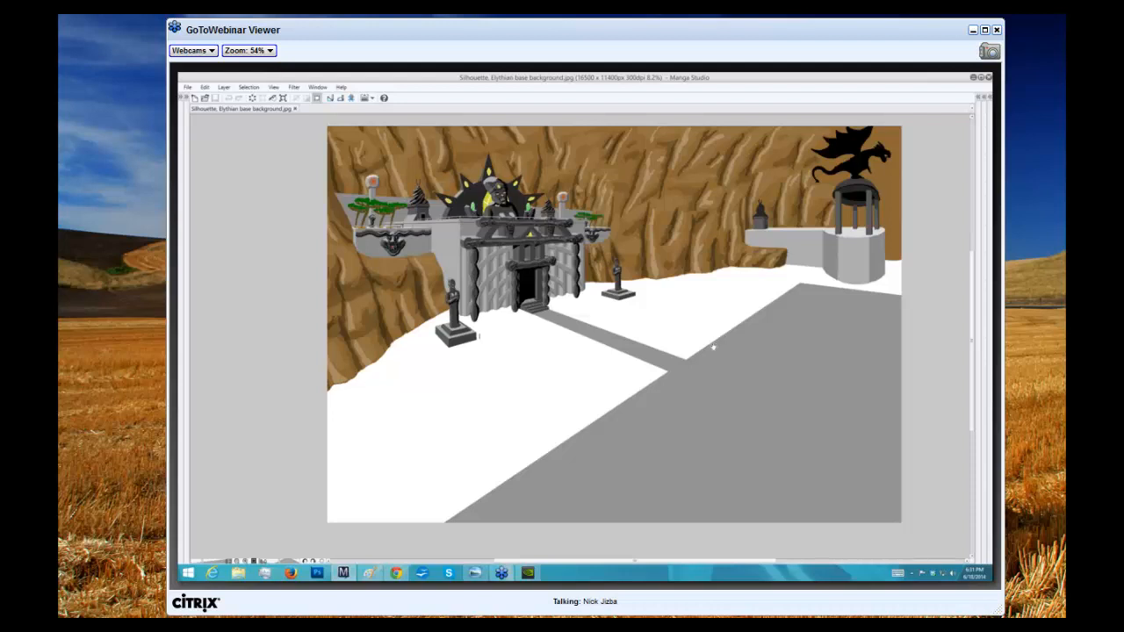
drag(713, 347, 703, 355)
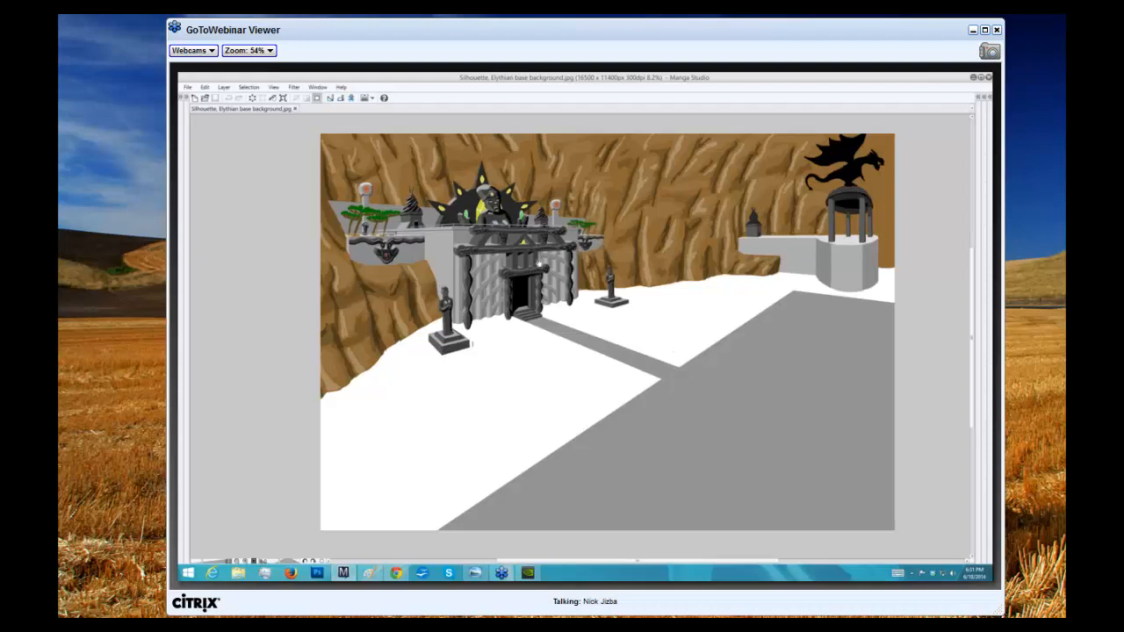
drag(541, 269, 544, 286)
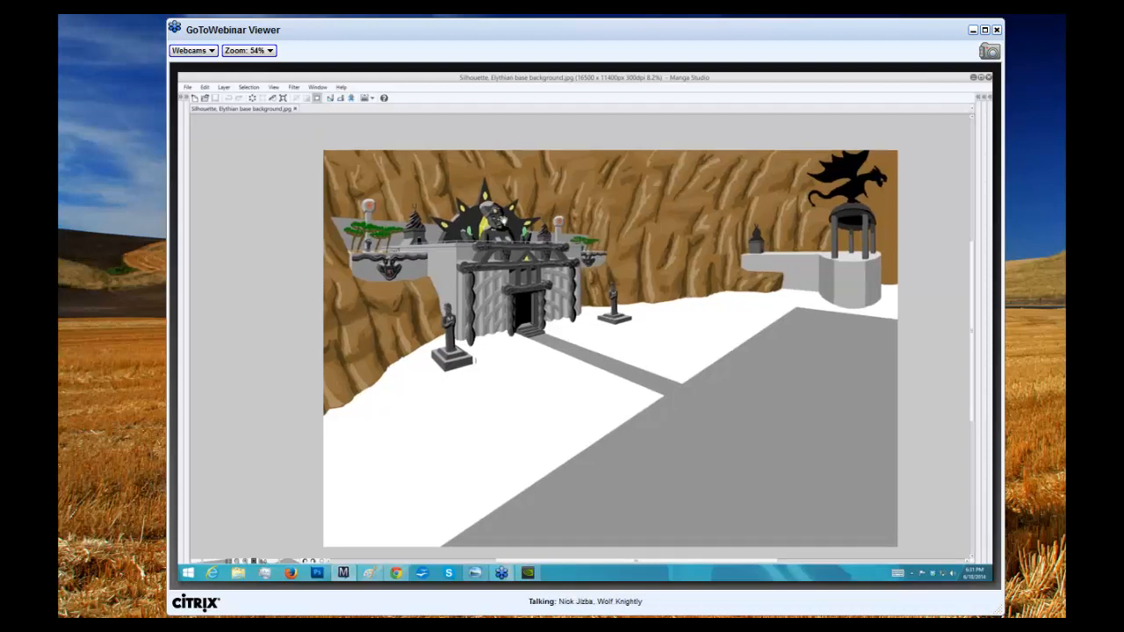
scroll(503, 220, up, 1)
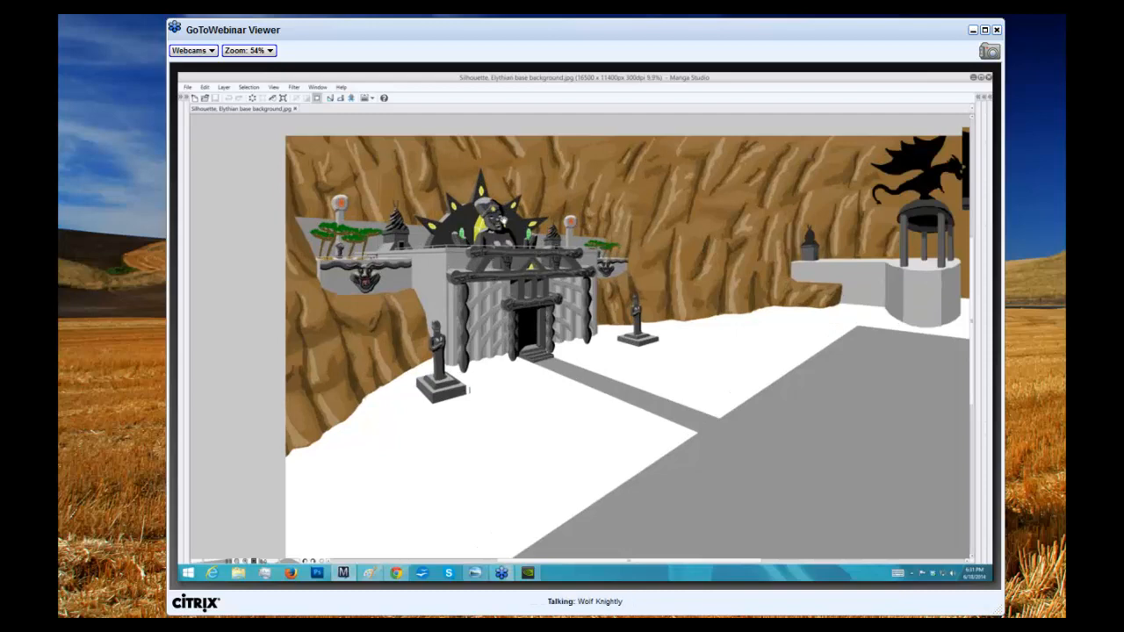
scroll(487, 212, up, 3)
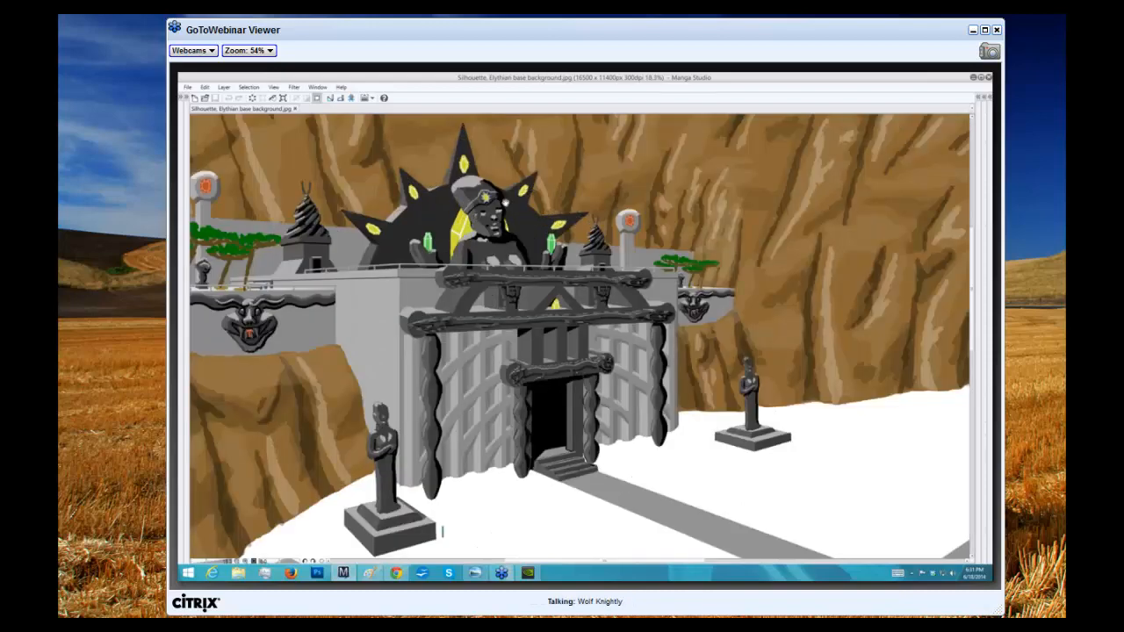
scroll(500, 225, up, 1)
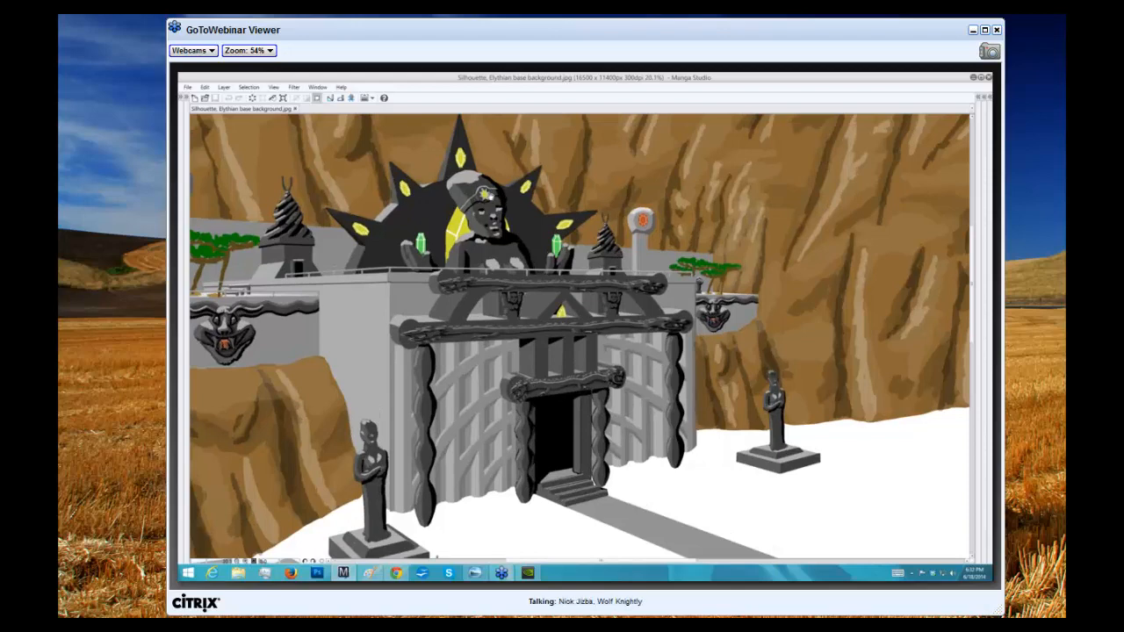
scroll(489, 144, down, 1)
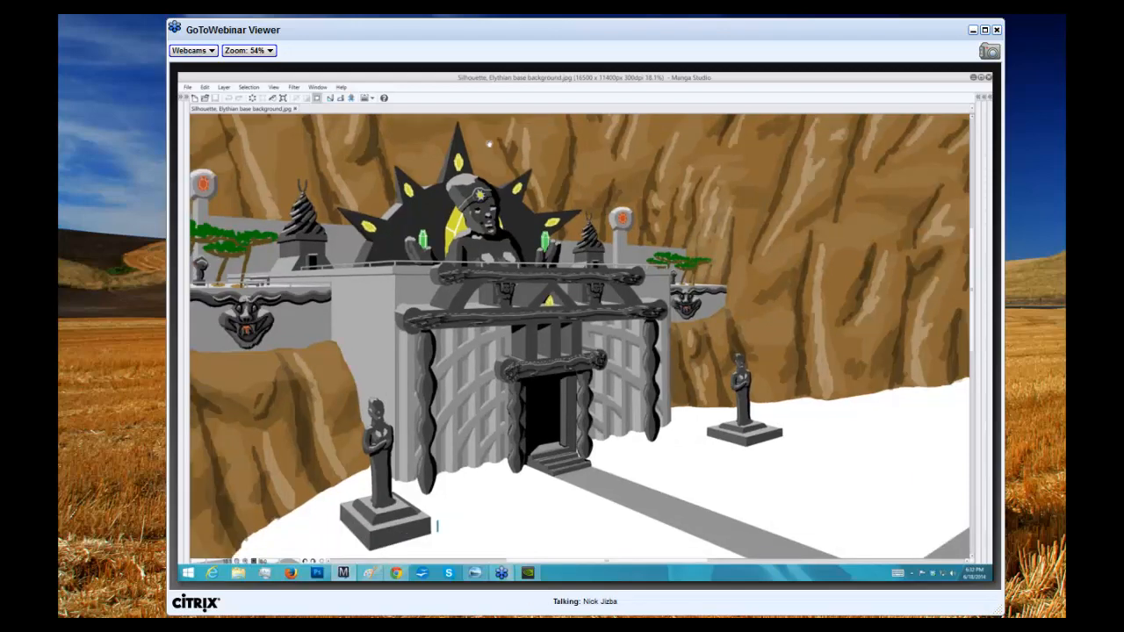
Examine how the temple, cliff, white ground, path and grey plaza fit together in the wide composition
scroll(482, 267, down, 2)
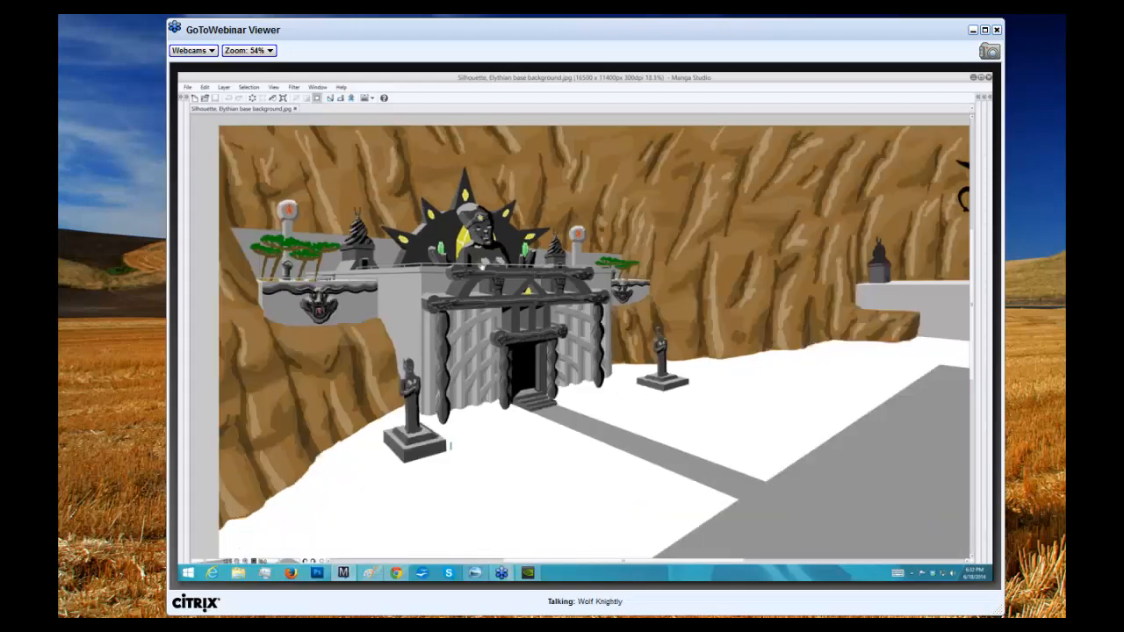
scroll(451, 439, down, 1)
scroll(597, 317, down, 1)
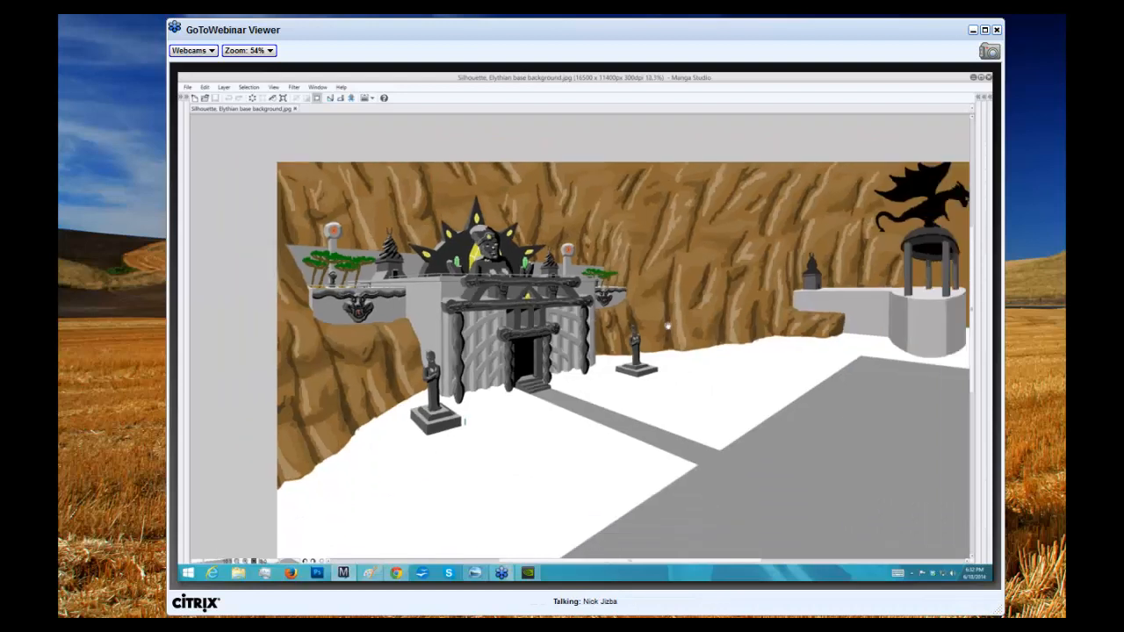
scroll(697, 337, down, 1)
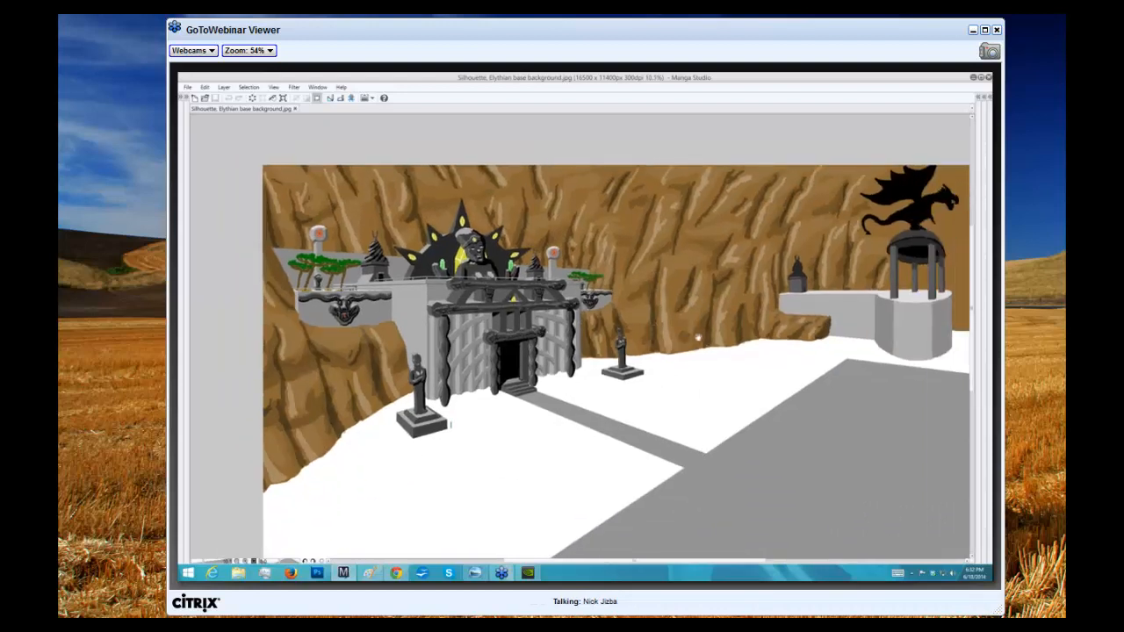
scroll(698, 337, down, 1)
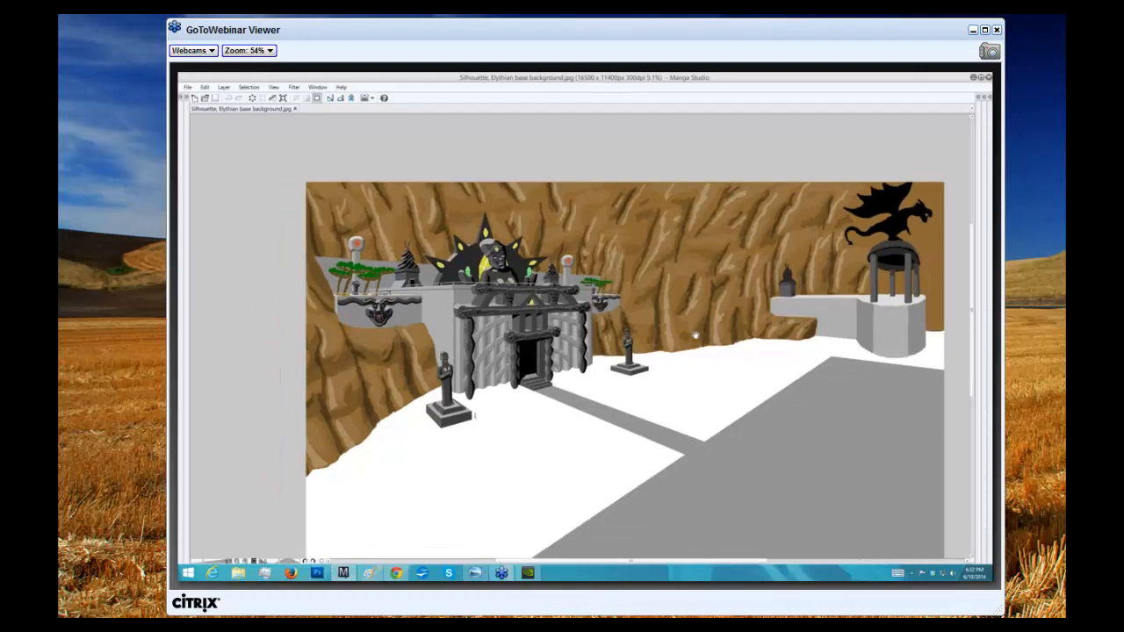
drag(695, 334, 681, 333)
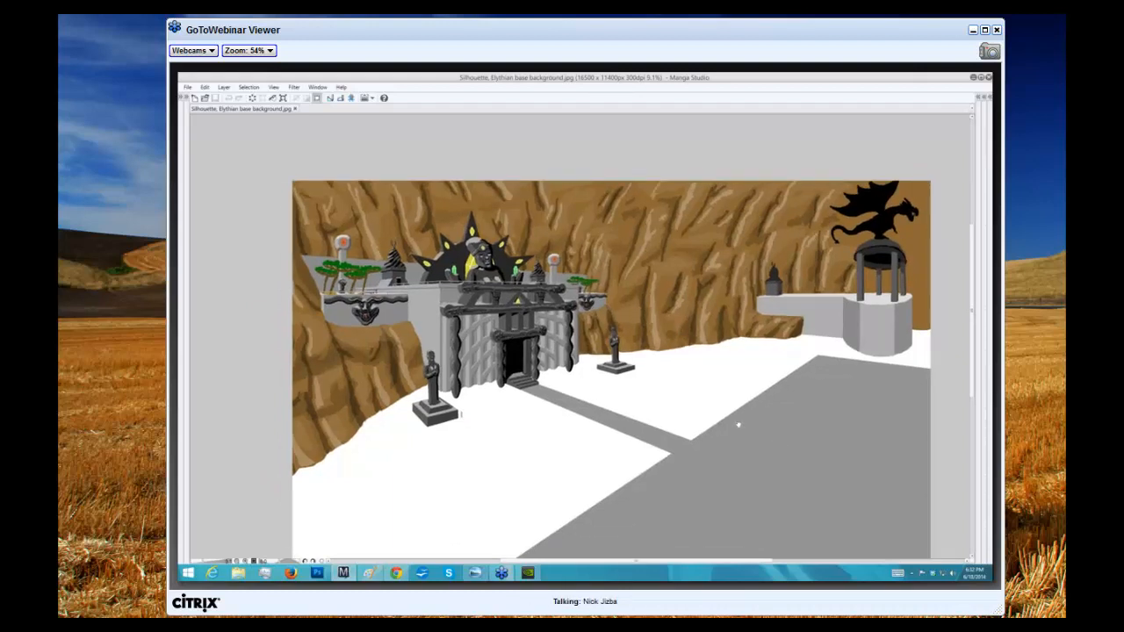
drag(736, 424, 733, 383)
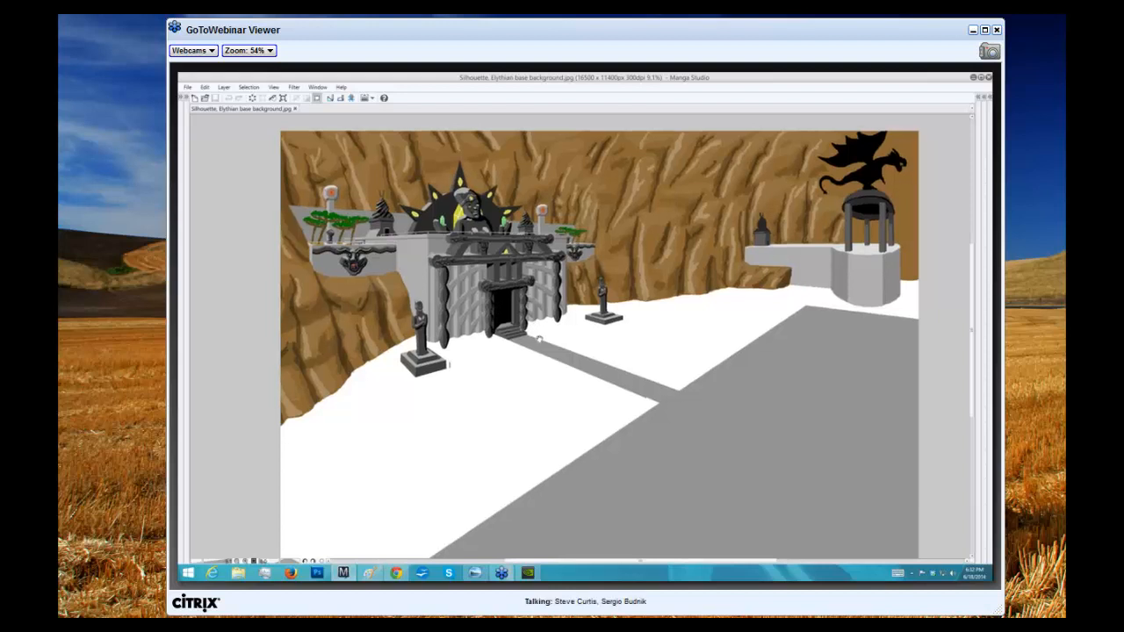
drag(538, 339, 554, 358)
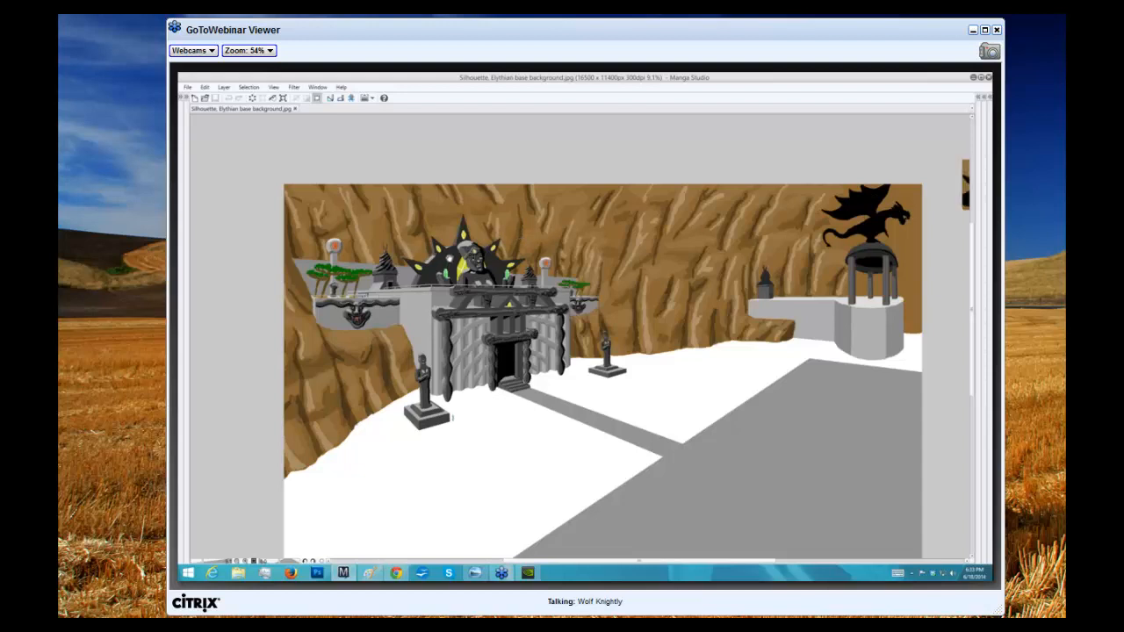
Inspect the temple's side balconies with their horned demon heads, trees, spiral-roofed shrines and round red-gem pillars
scroll(452, 418, up, 1)
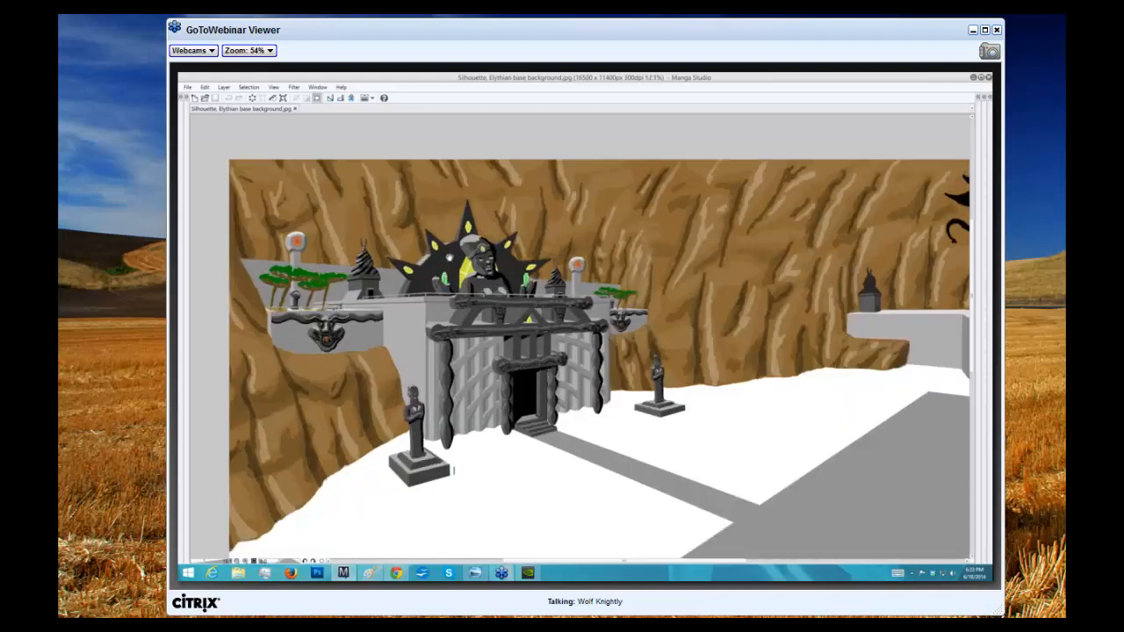
scroll(449, 258, up, 1)
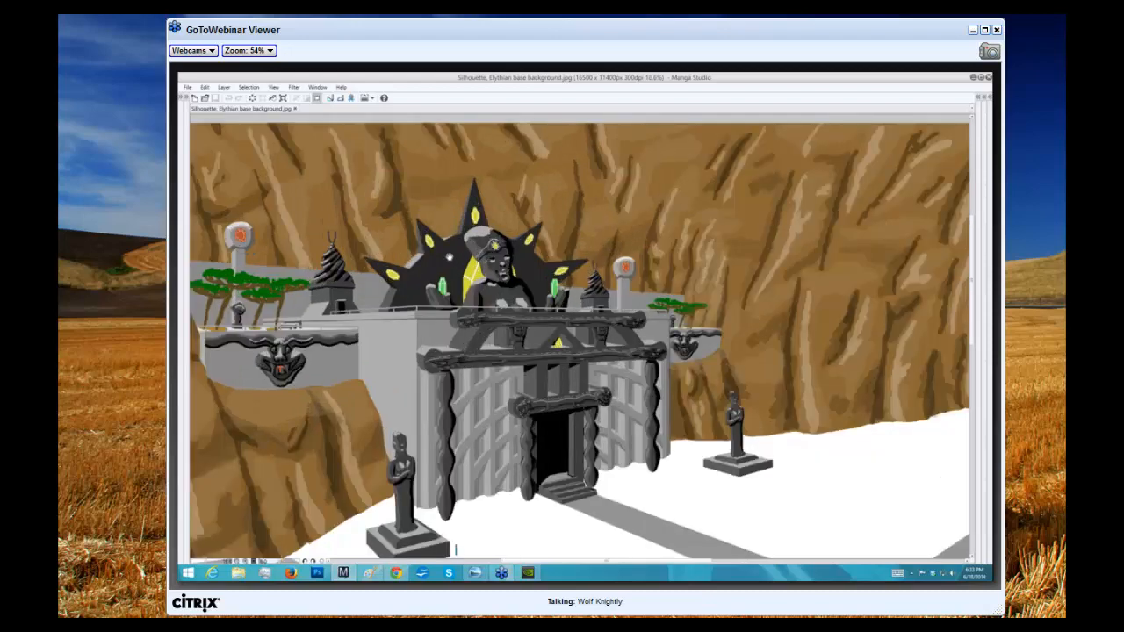
scroll(660, 296, up, 1)
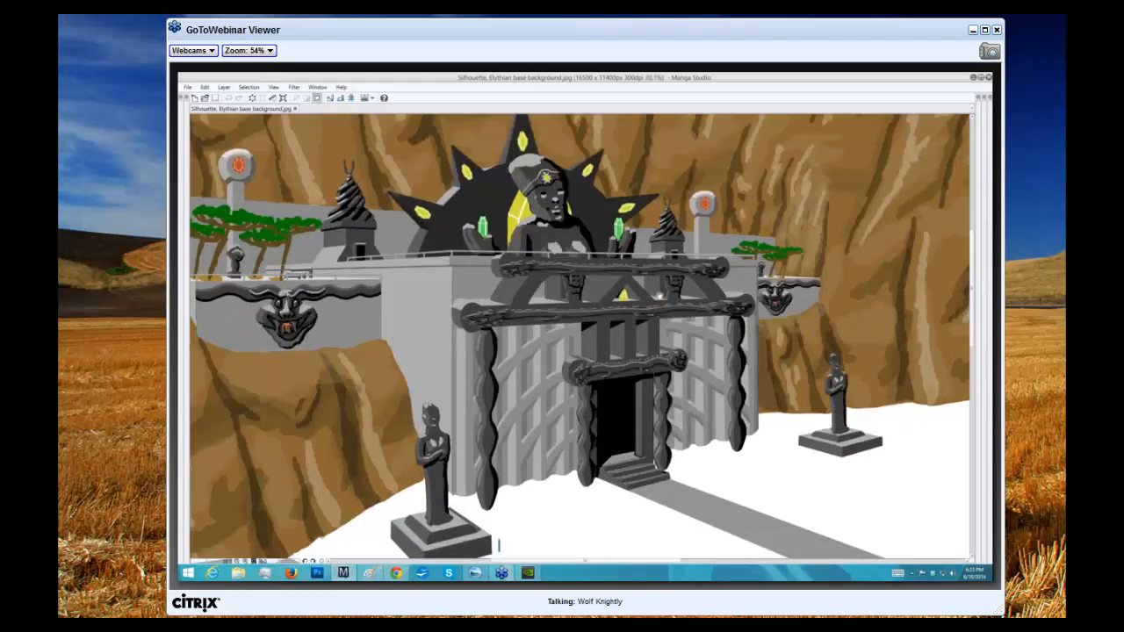
drag(301, 315, 297, 278)
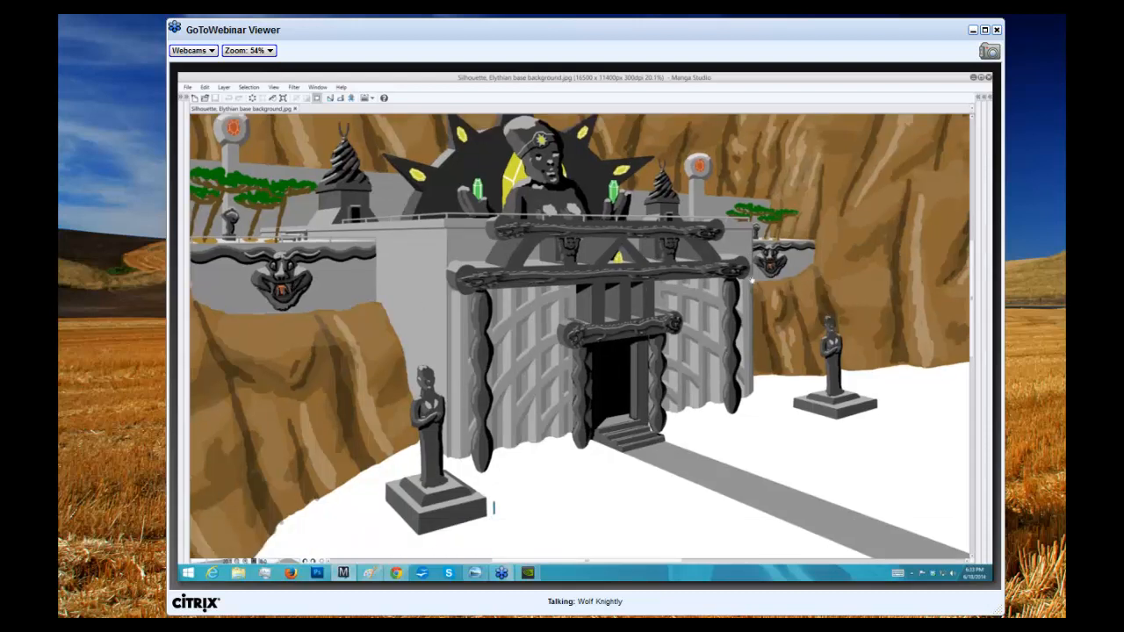
drag(773, 269, 746, 268)
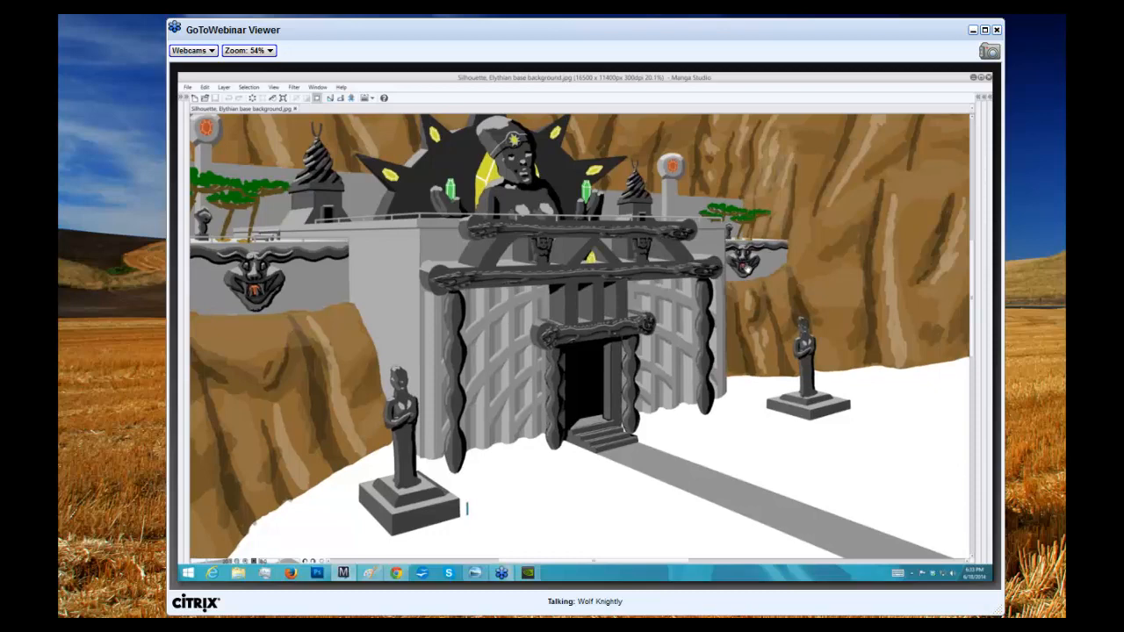
scroll(746, 269, down, 1)
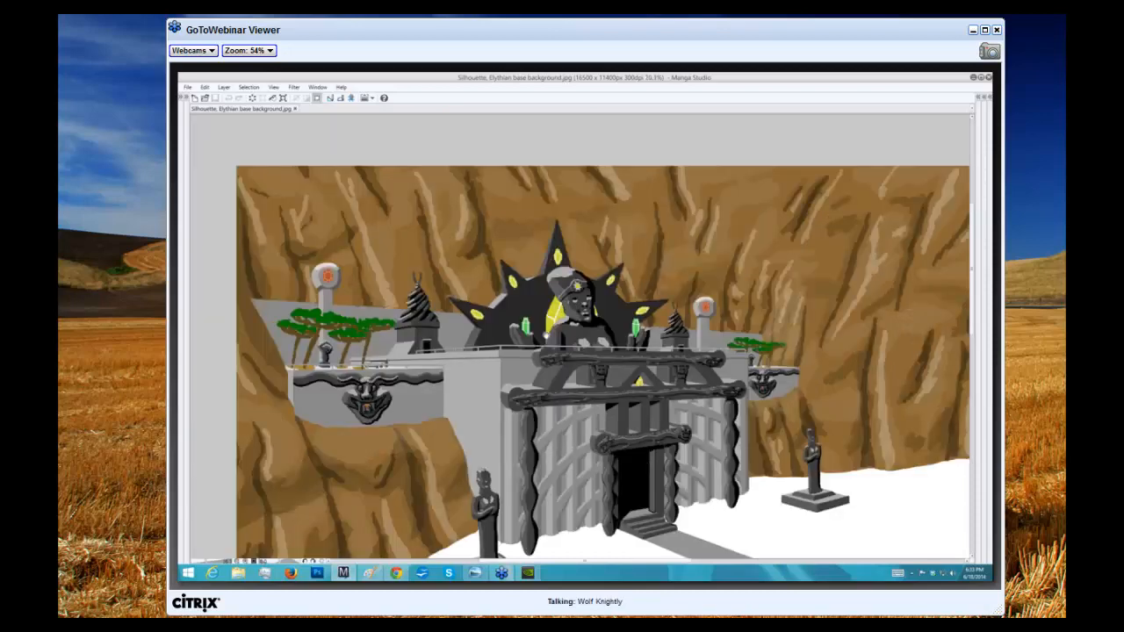
drag(715, 453, 716, 457)
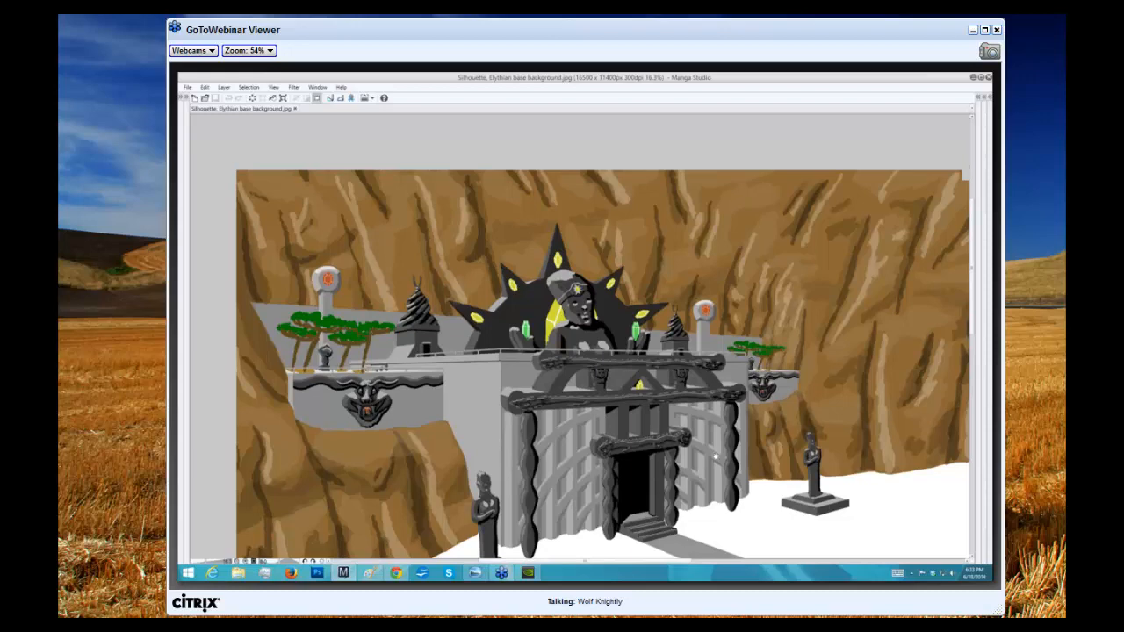
drag(440, 310, 434, 342)
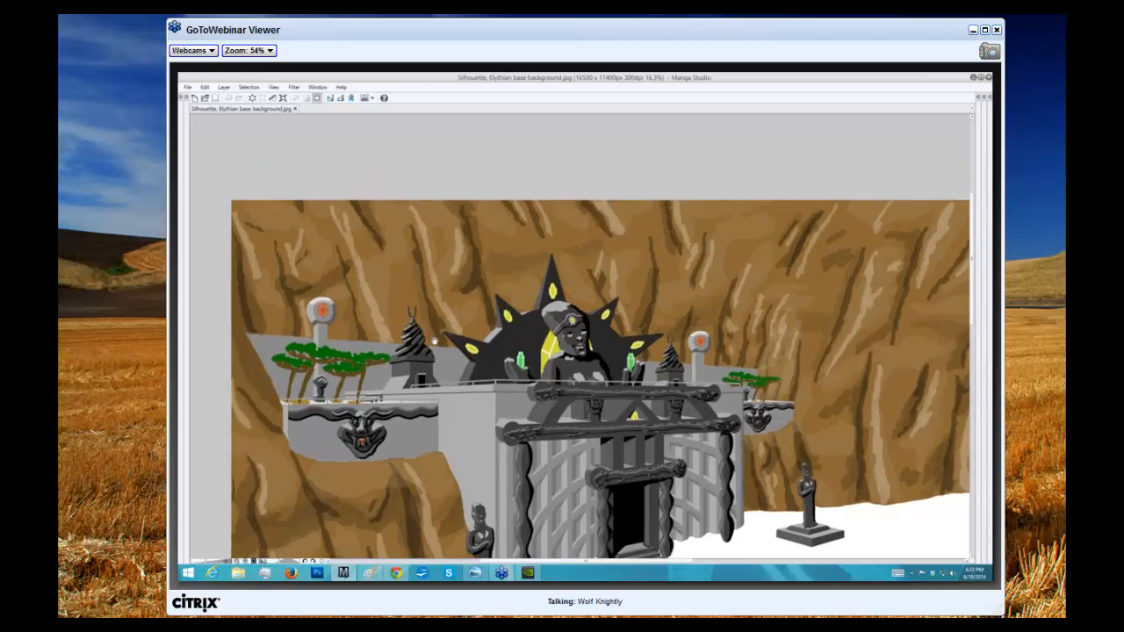
scroll(400, 377, up, 1)
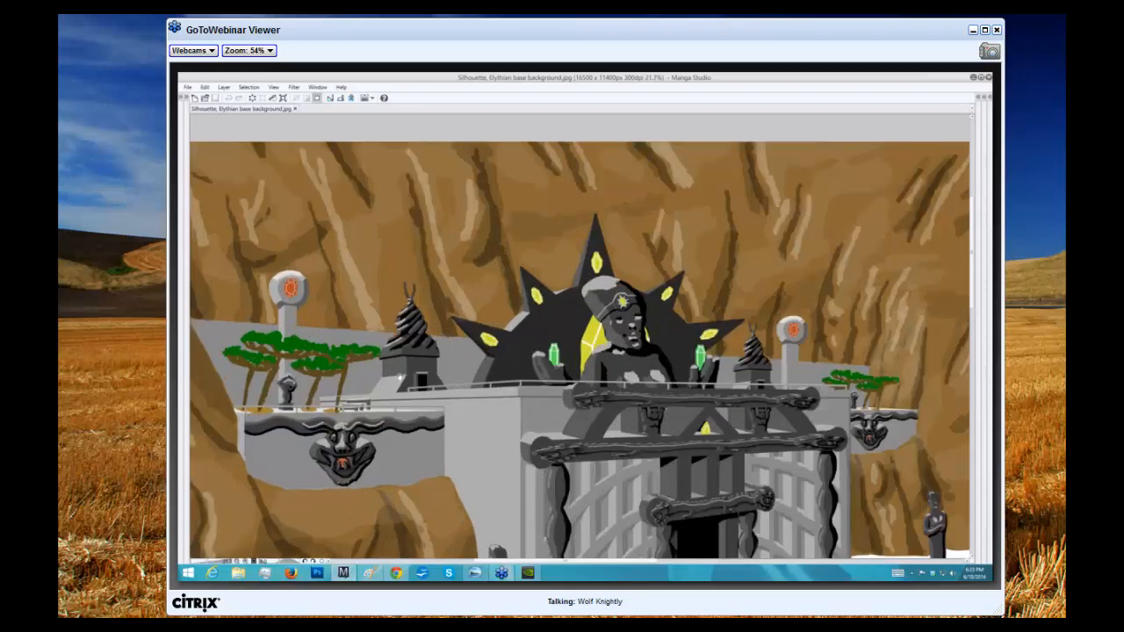
Review the scene from the temple's sun disc and roof statue across the cliff wall to the dragon pavilion and grey plaza
drag(359, 279, 409, 304)
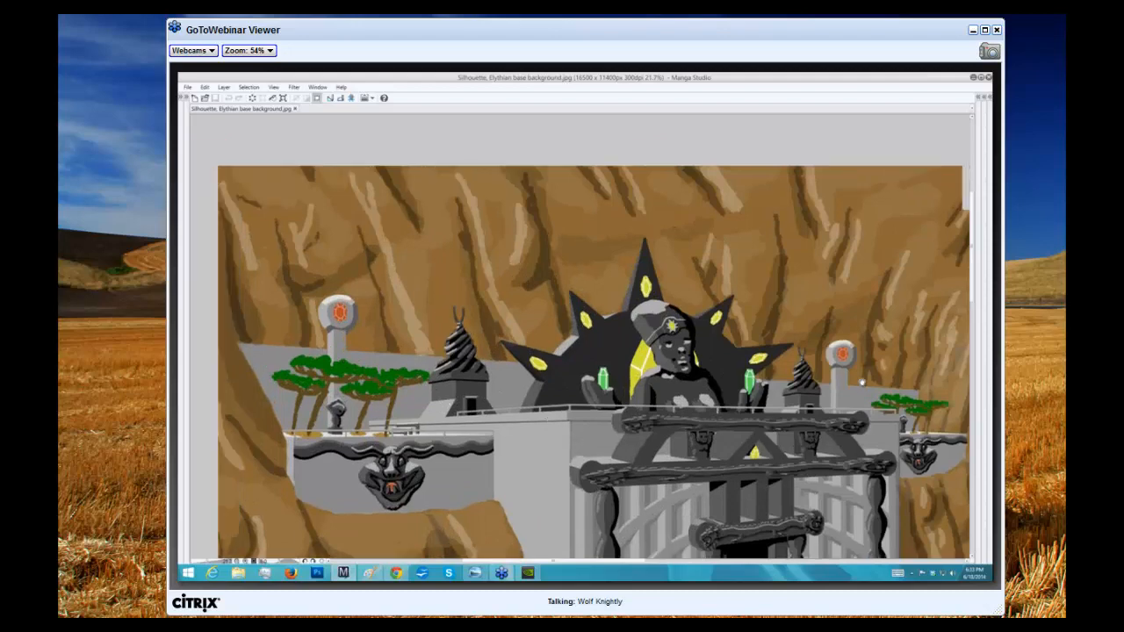
scroll(856, 376, down, 2)
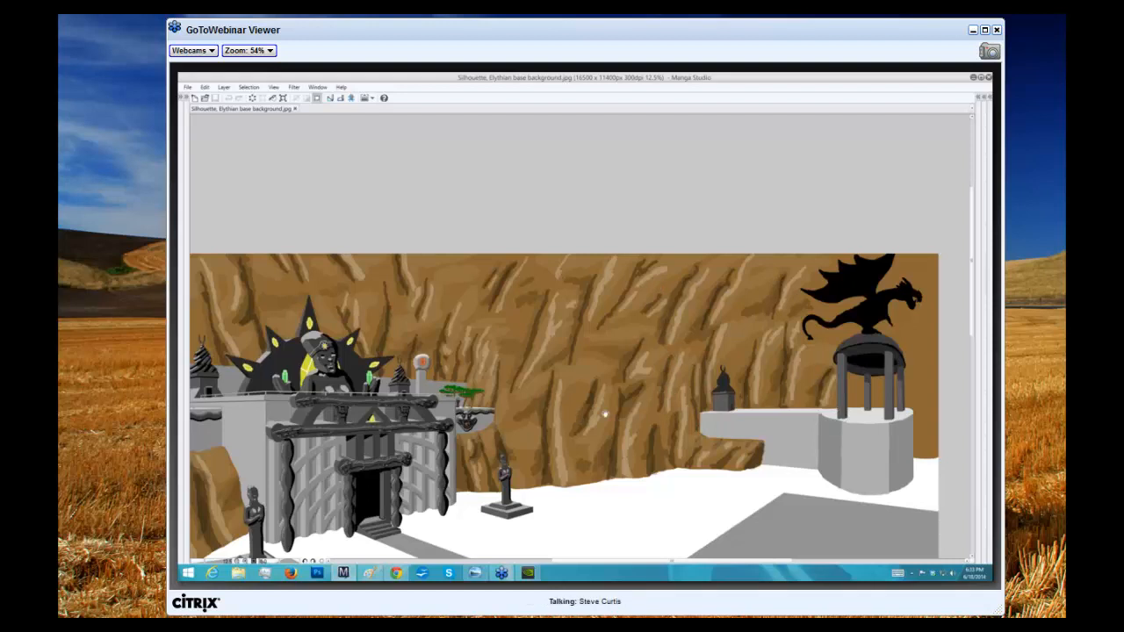
drag(605, 414, 700, 330)
scroll(699, 329, down, 1)
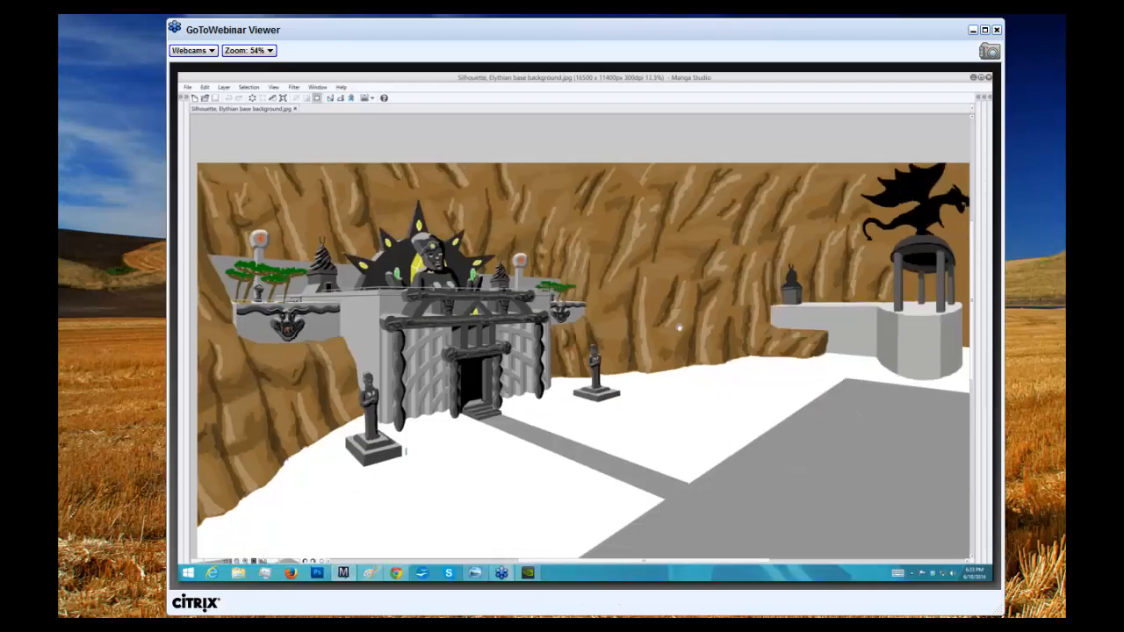
scroll(678, 327, down, 1)
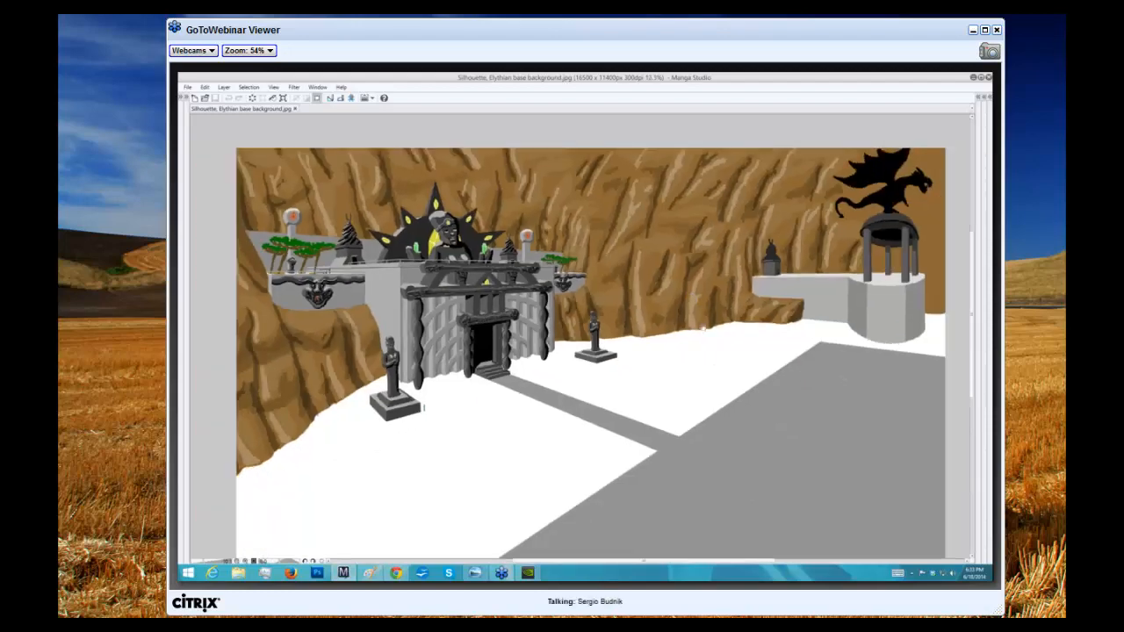
drag(703, 328, 701, 316)
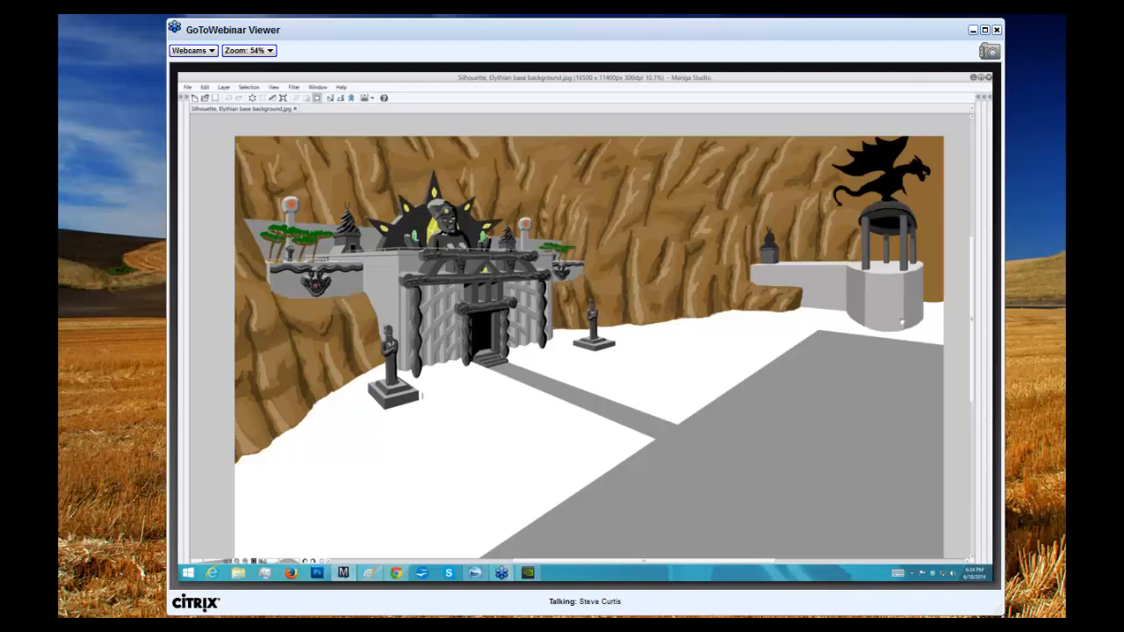
drag(902, 323, 886, 325)
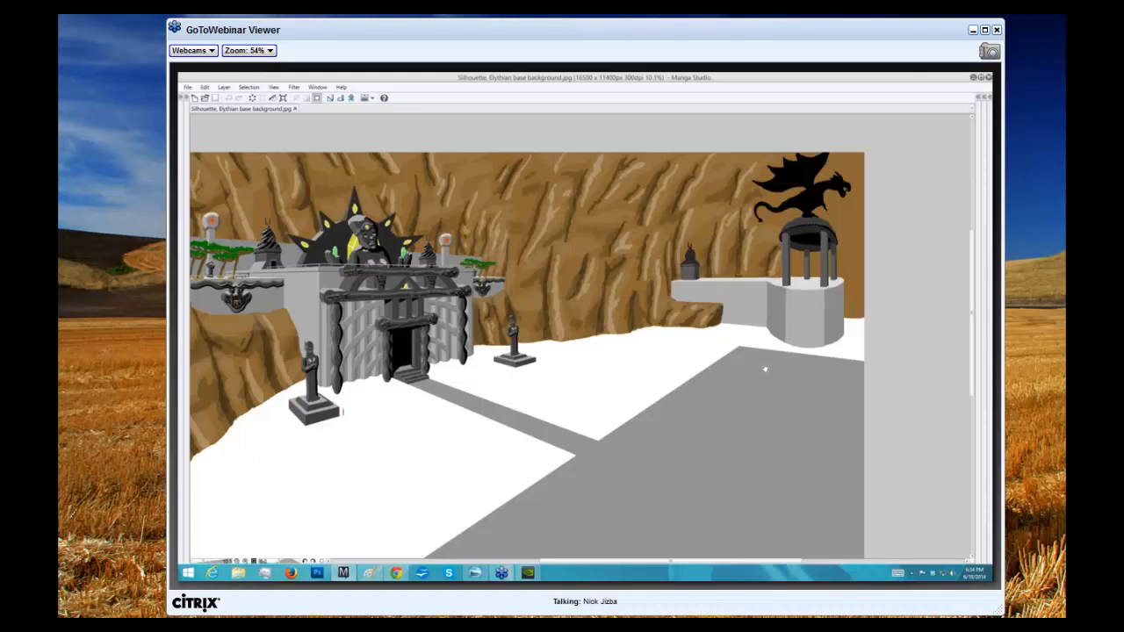
drag(763, 369, 774, 367)
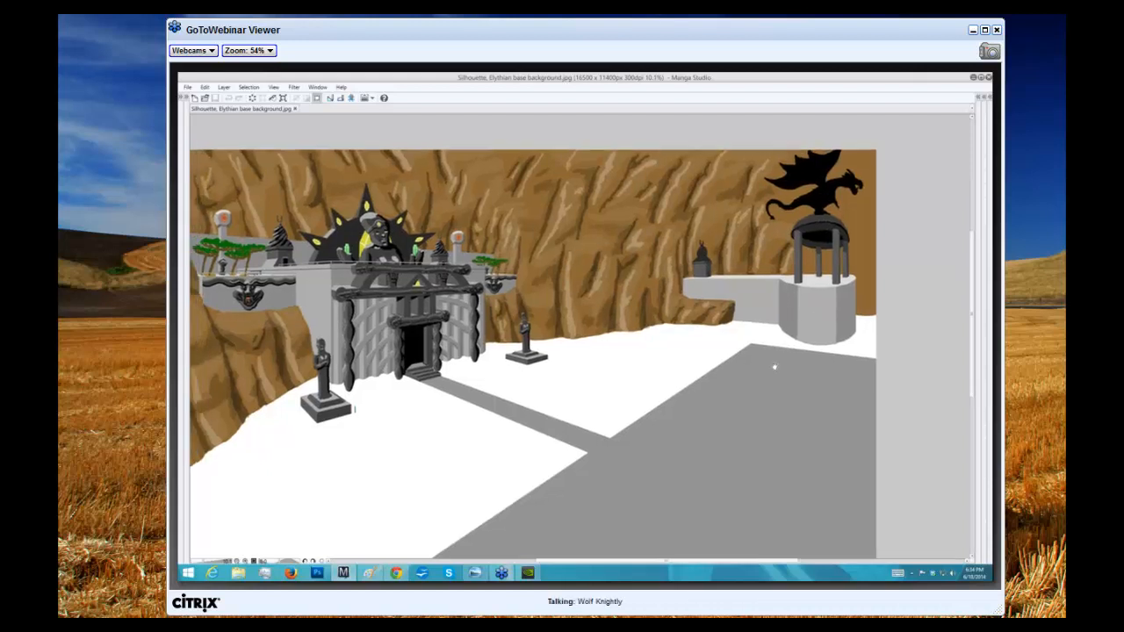
drag(774, 367, 758, 364)
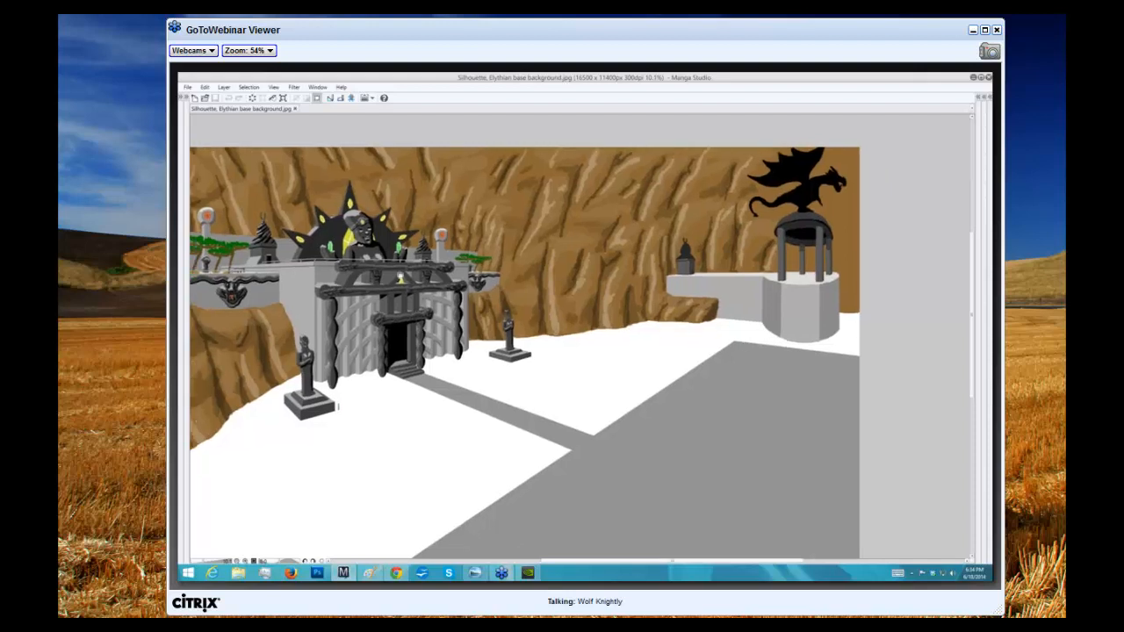
drag(417, 271, 474, 270)
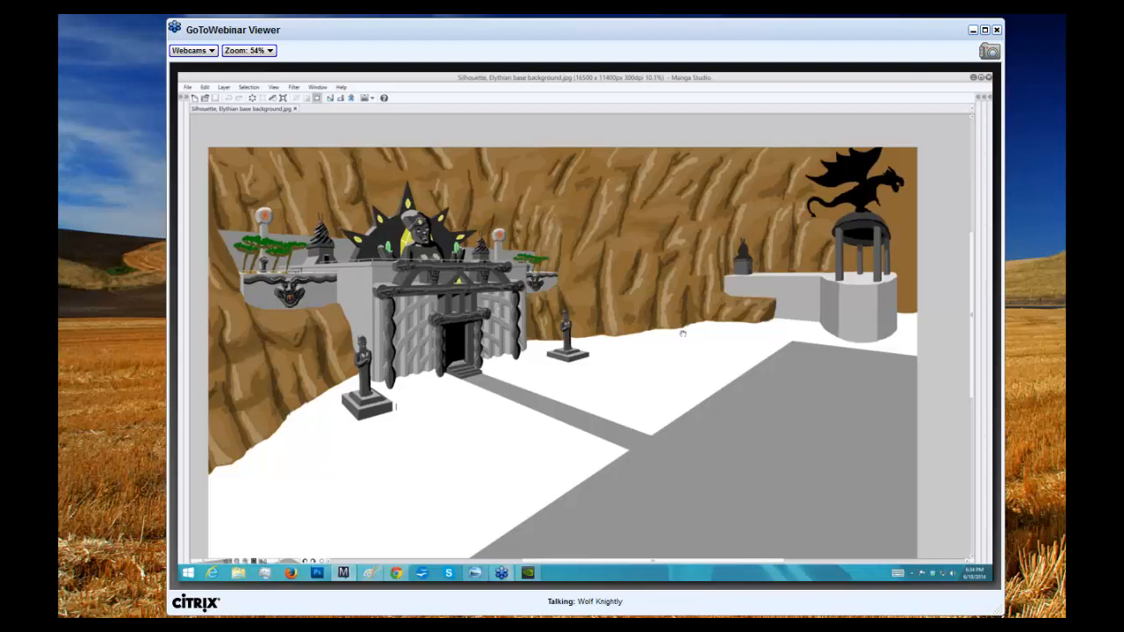
Examine the dragon pavilion, its raised walkway and the plaza's edges in relation to the temple and the full canvas
drag(683, 333, 572, 345)
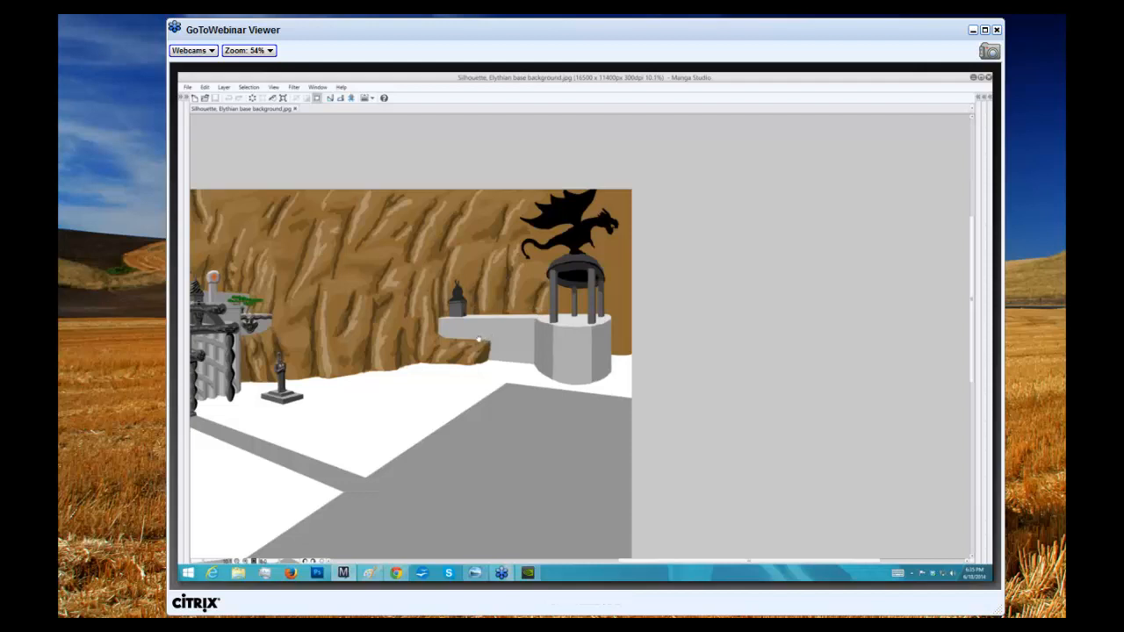
scroll(478, 339, down, 1)
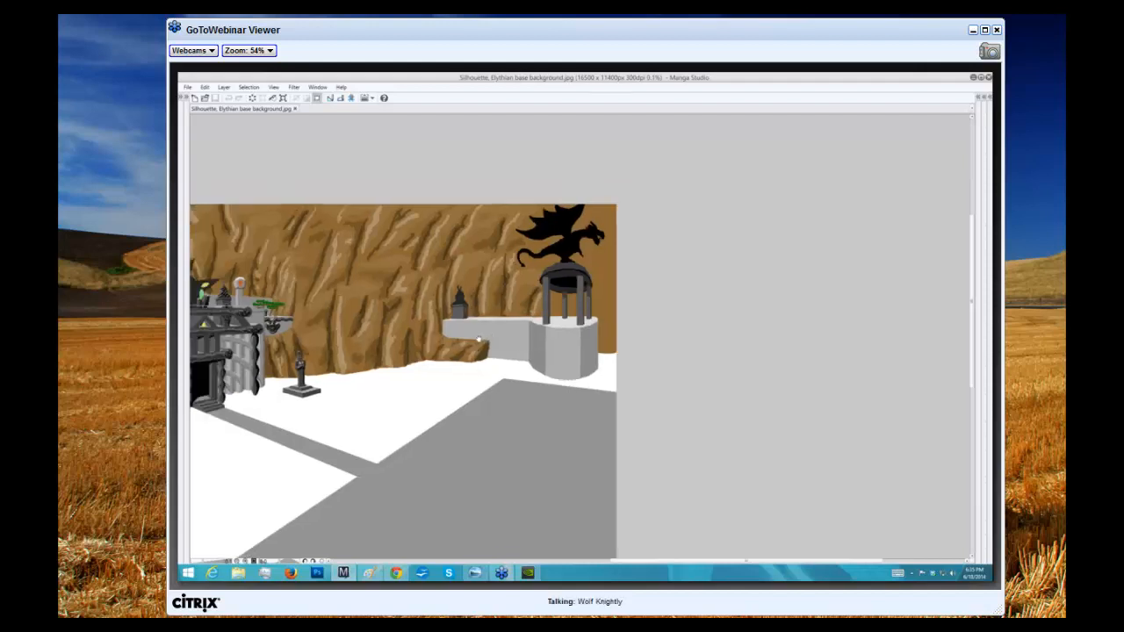
drag(580, 323, 708, 310)
scroll(595, 319, down, 1)
drag(548, 318, 516, 299)
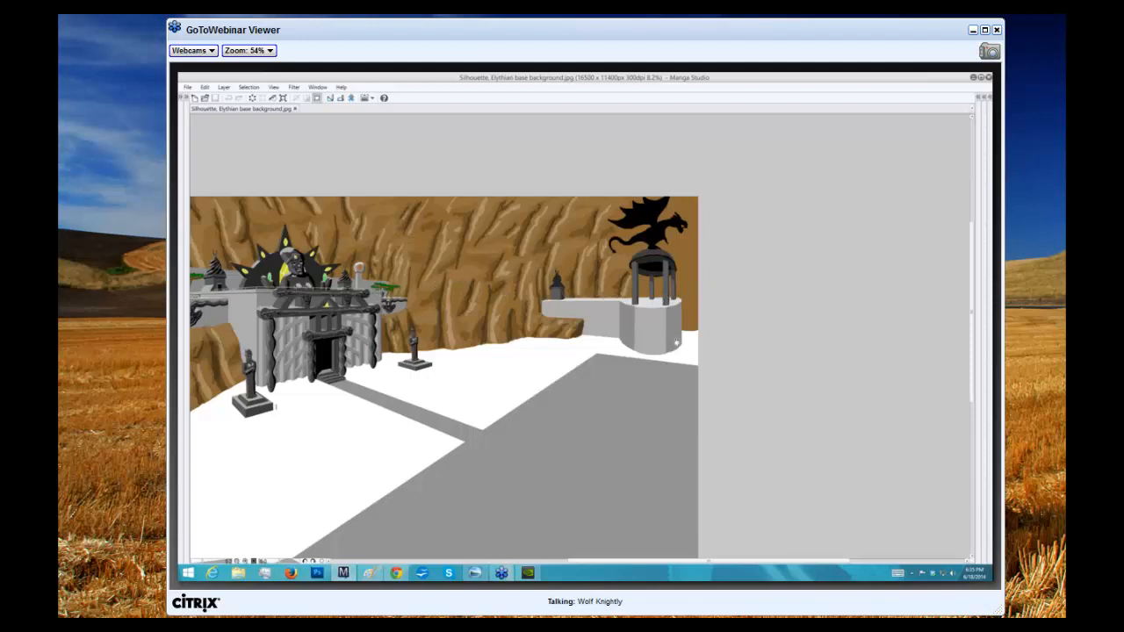
drag(651, 282, 723, 213)
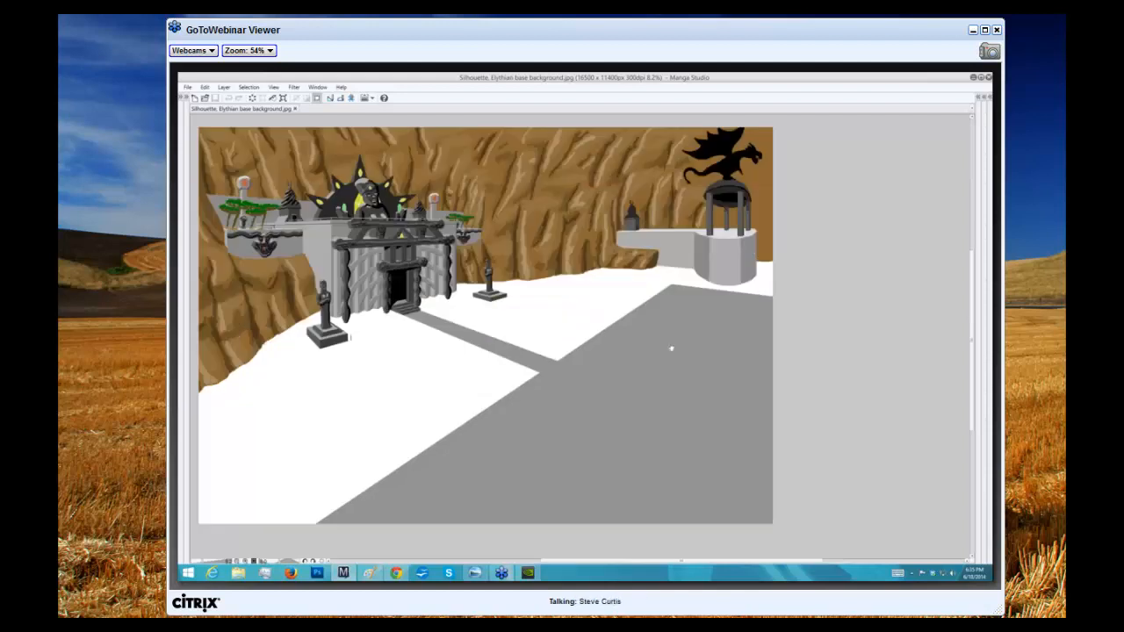
drag(671, 349, 670, 330)
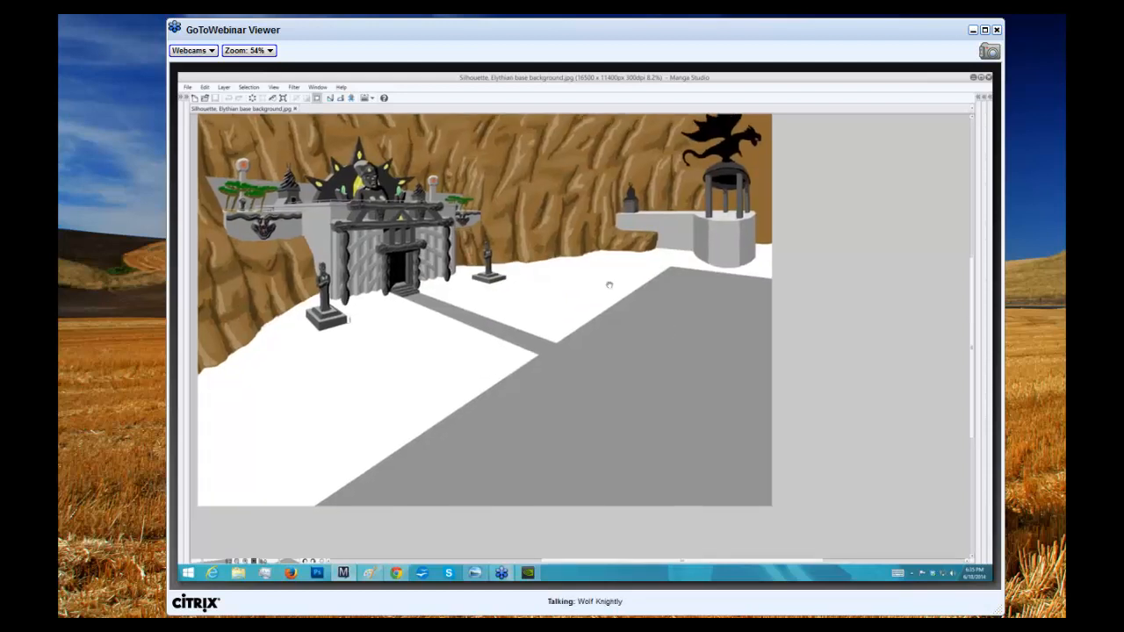
drag(609, 284, 785, 333)
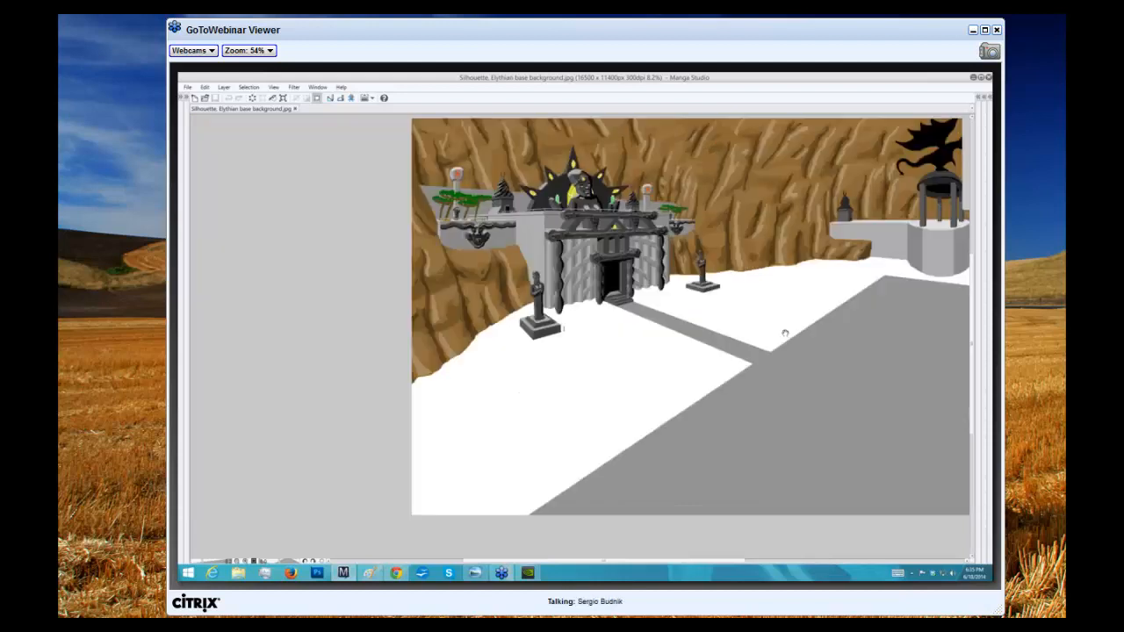
drag(939, 344, 725, 383)
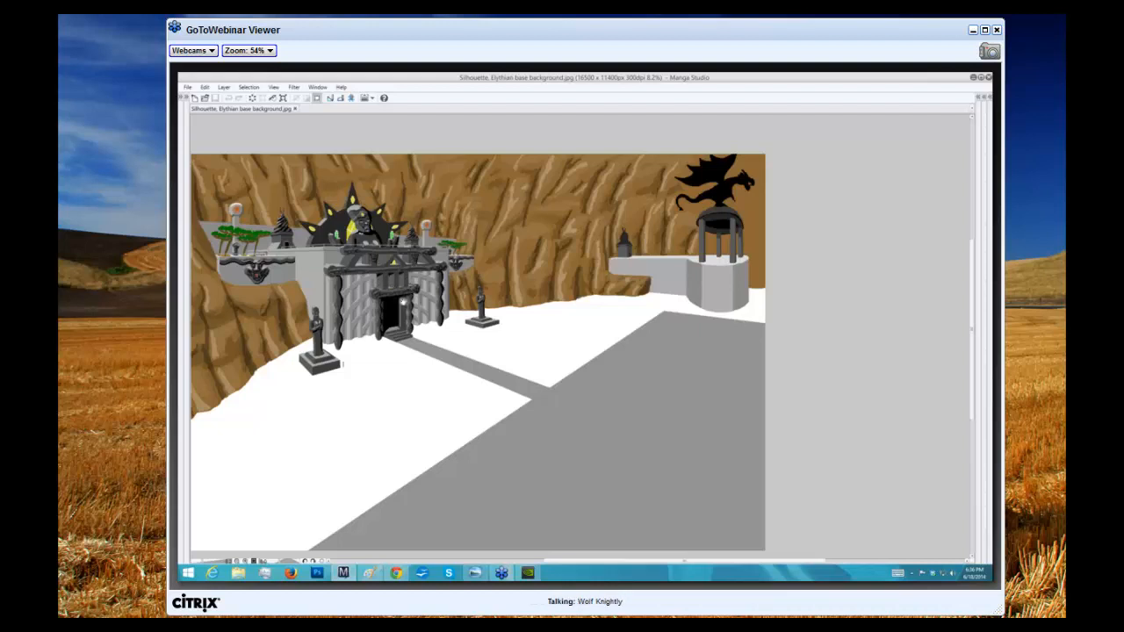
Inspect the temple facade up close, including the doorway, carved beams, small supporting figures, lattice walls and crystal-holding roof statue
drag(403, 301, 427, 330)
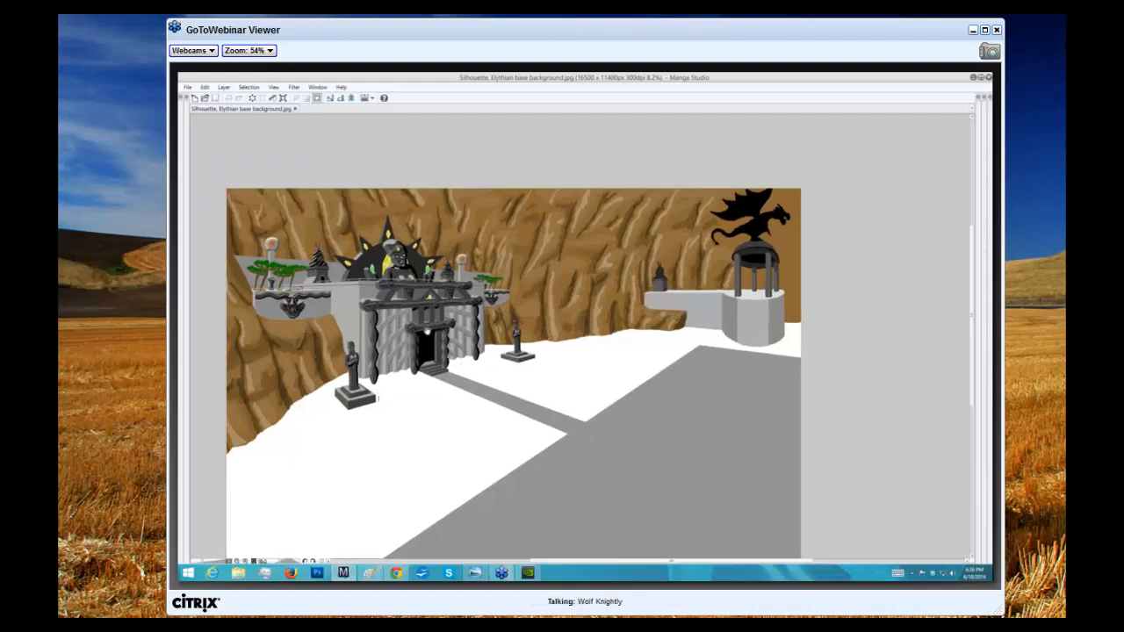
scroll(427, 330, up, 2)
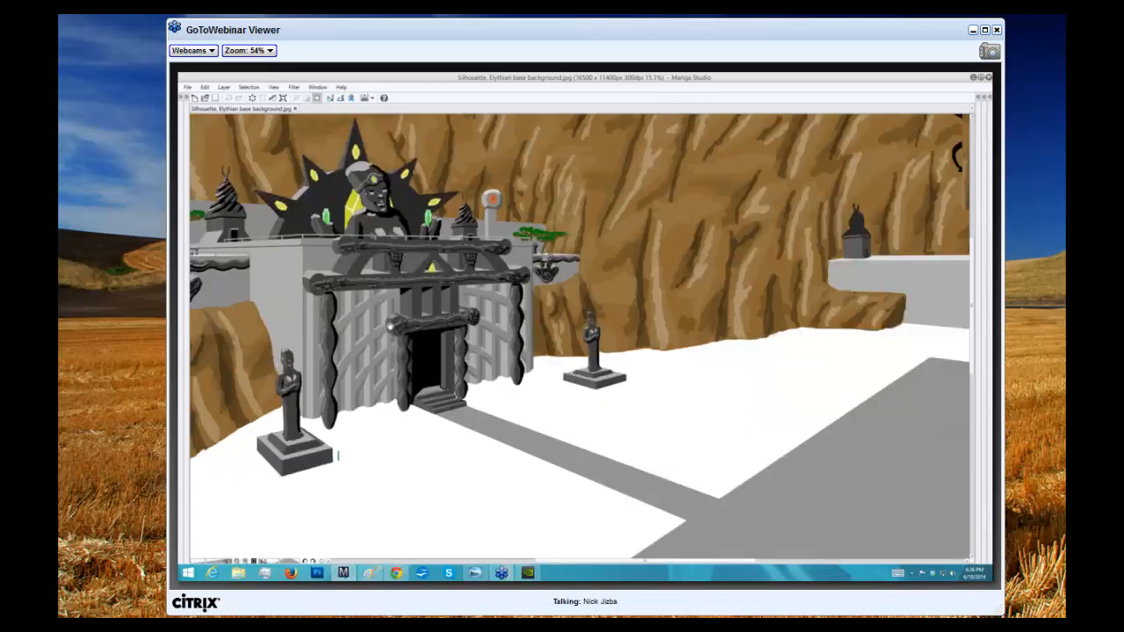
scroll(409, 304, up, 1)
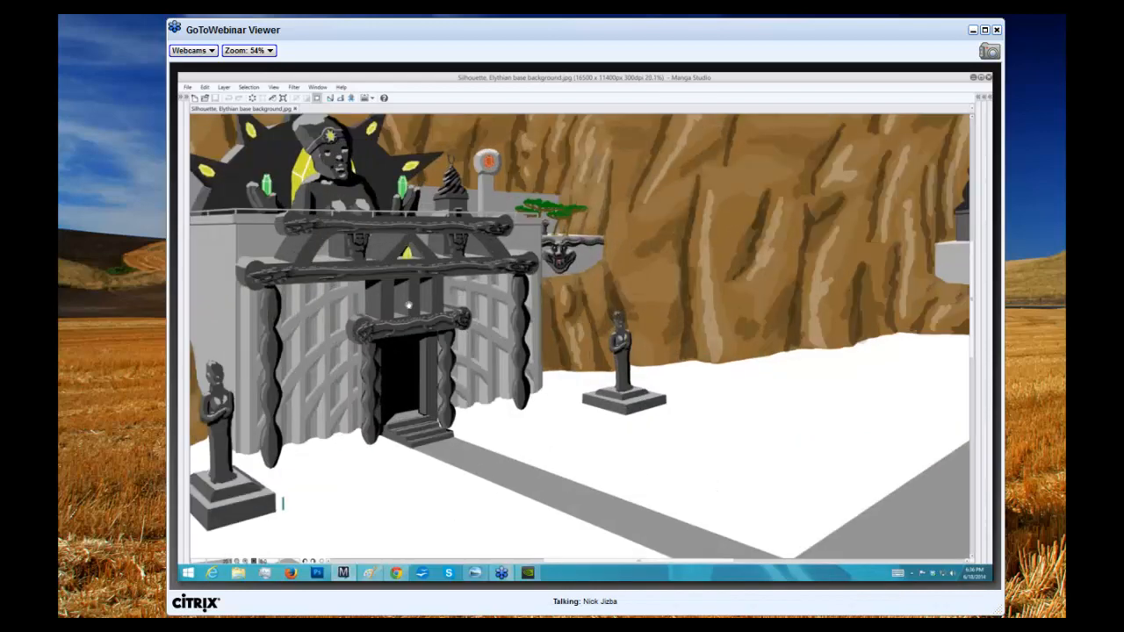
drag(409, 305, 518, 362)
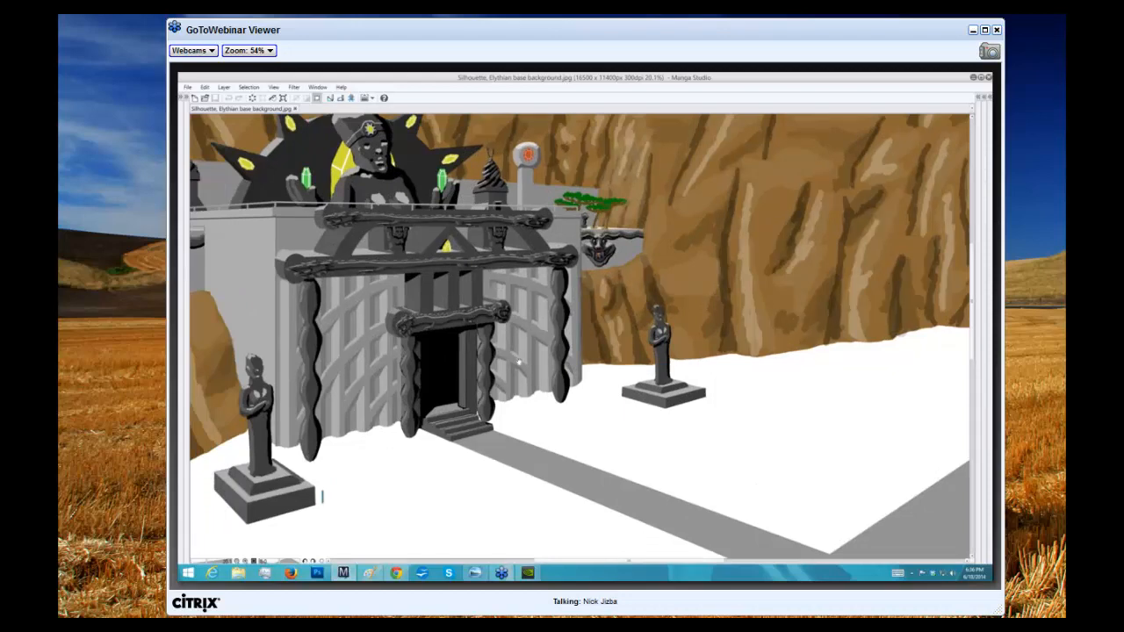
scroll(518, 363, up, 1)
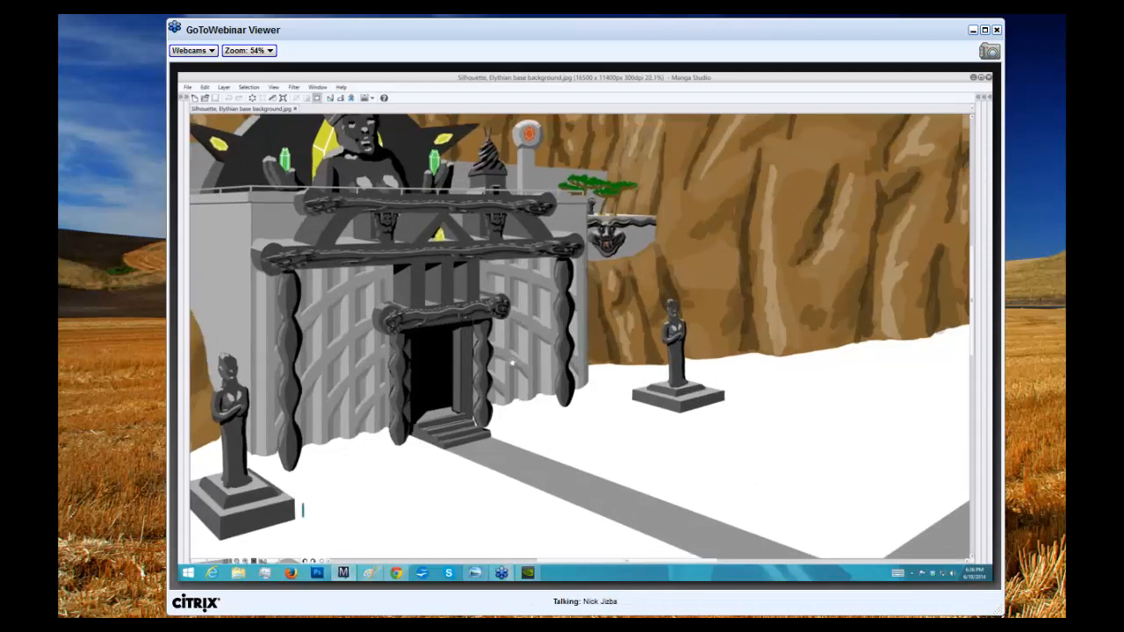
scroll(511, 363, up, 1)
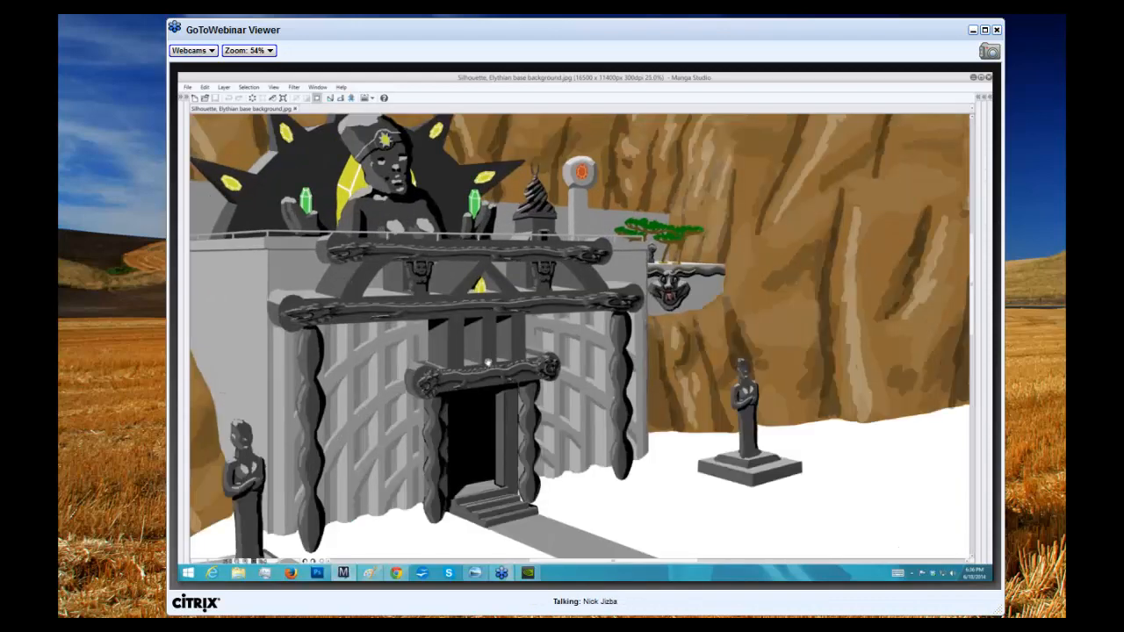
scroll(488, 363, up, 1)
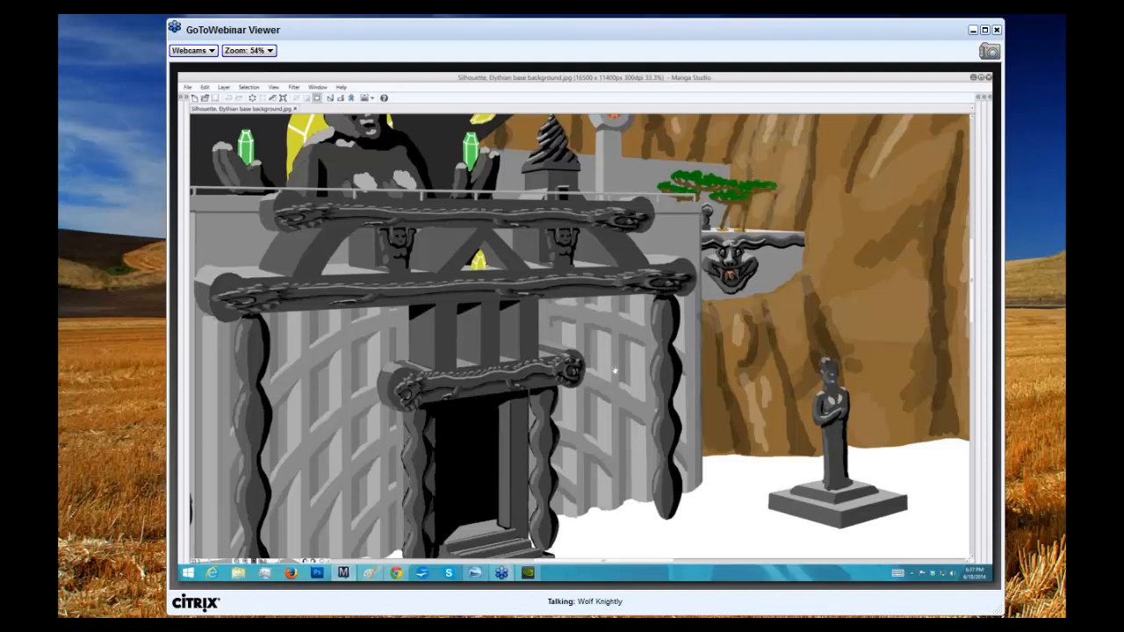
drag(598, 383, 603, 398)
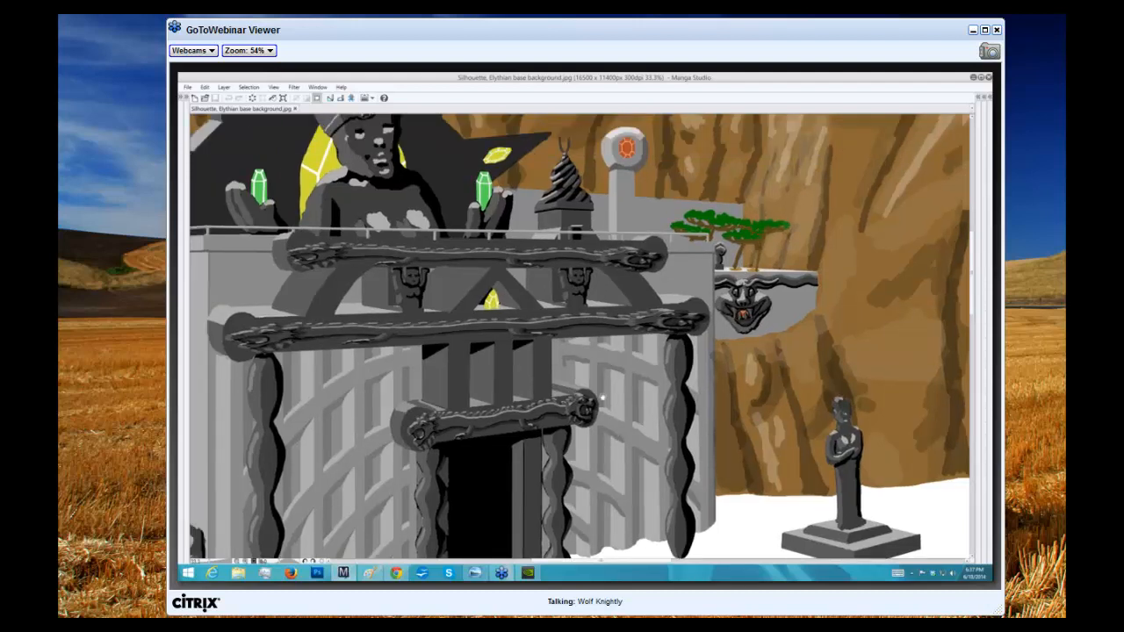
scroll(603, 397, up, 1)
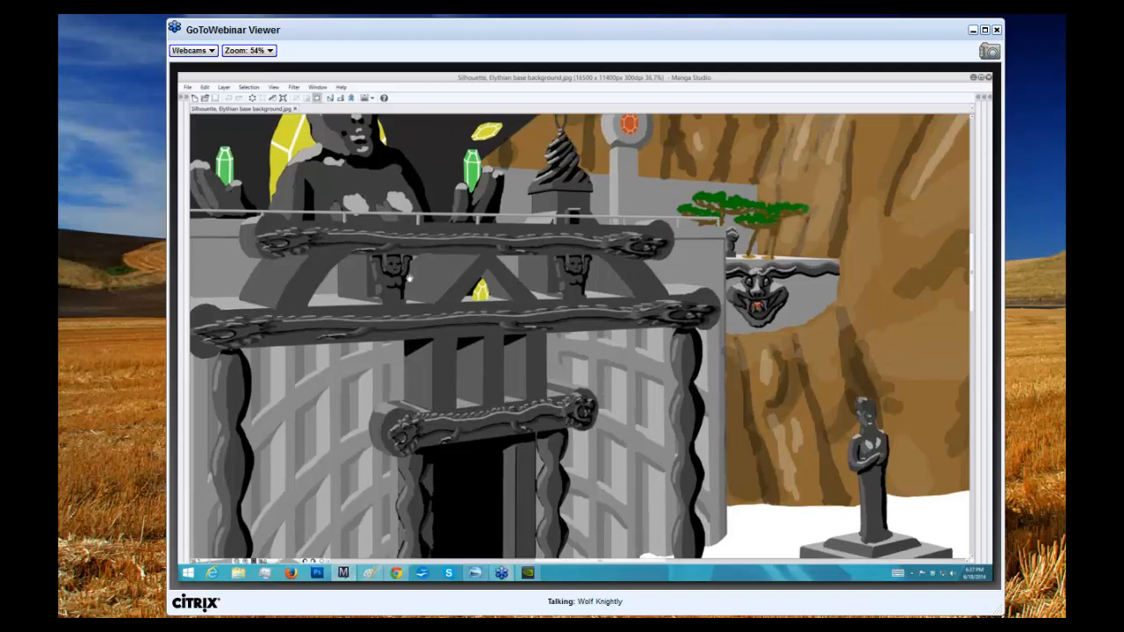
scroll(412, 277, down, 2)
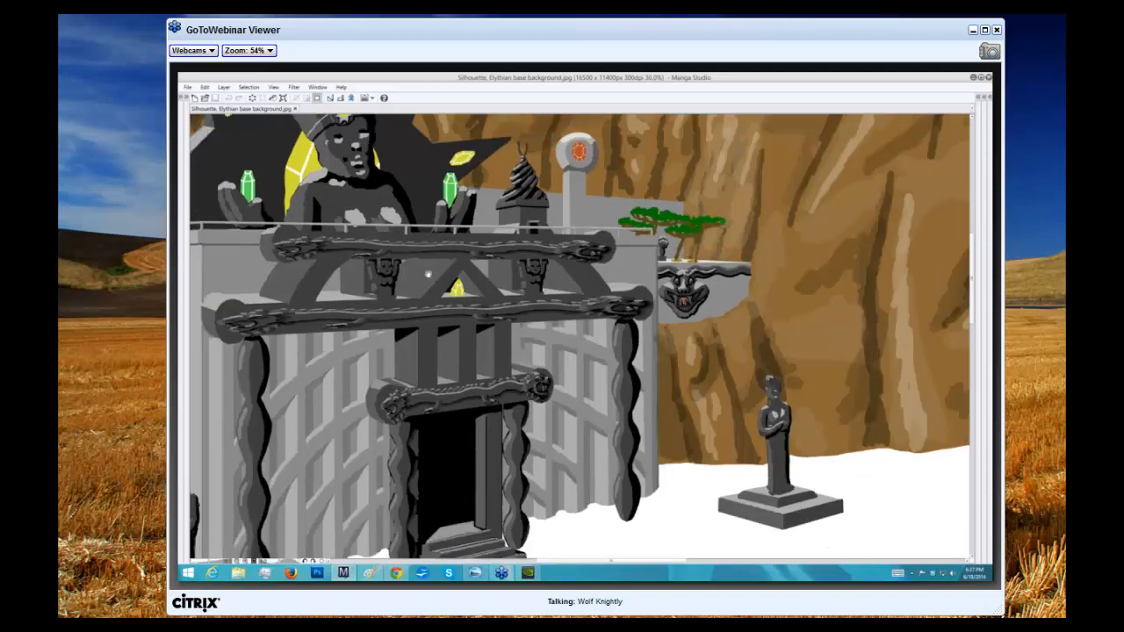
scroll(344, 276, down, 1)
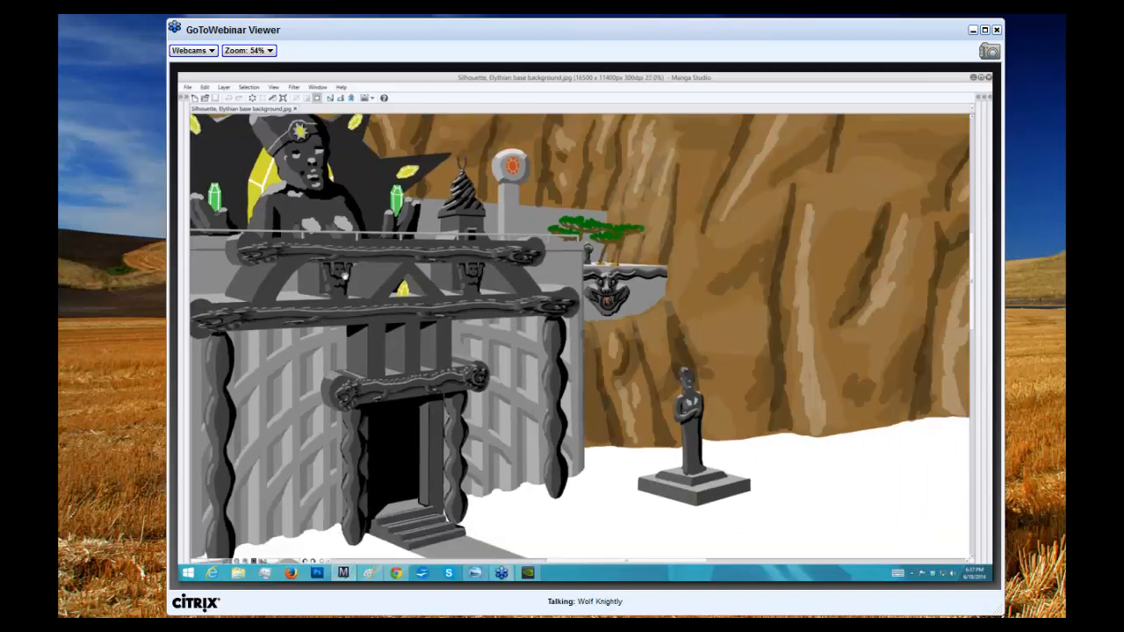
drag(345, 276, 513, 295)
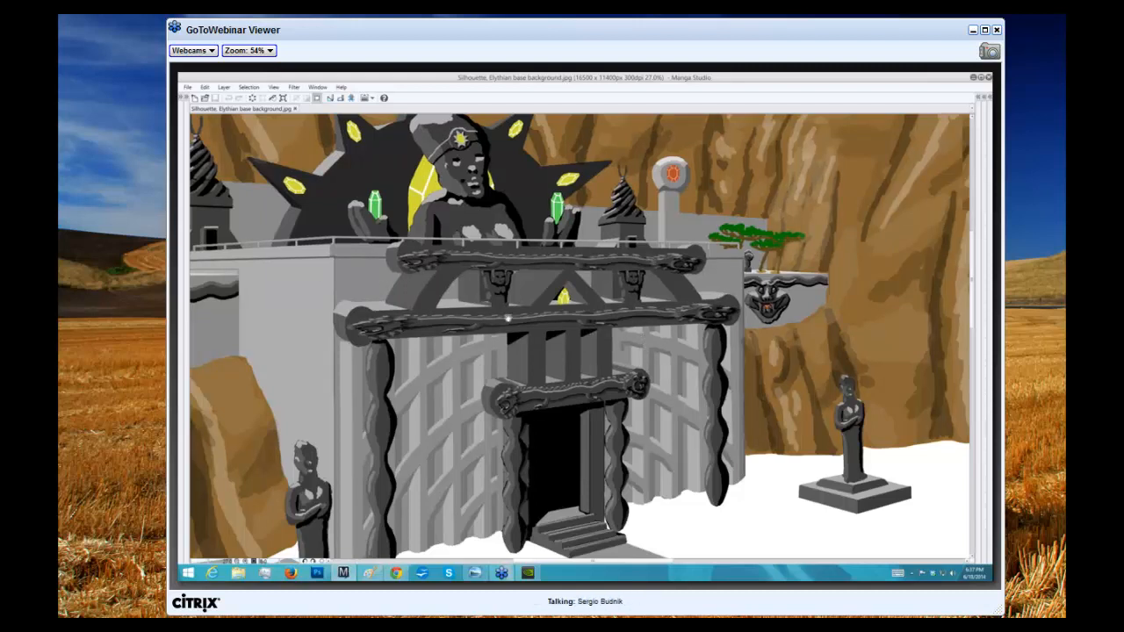
drag(508, 319, 363, 303)
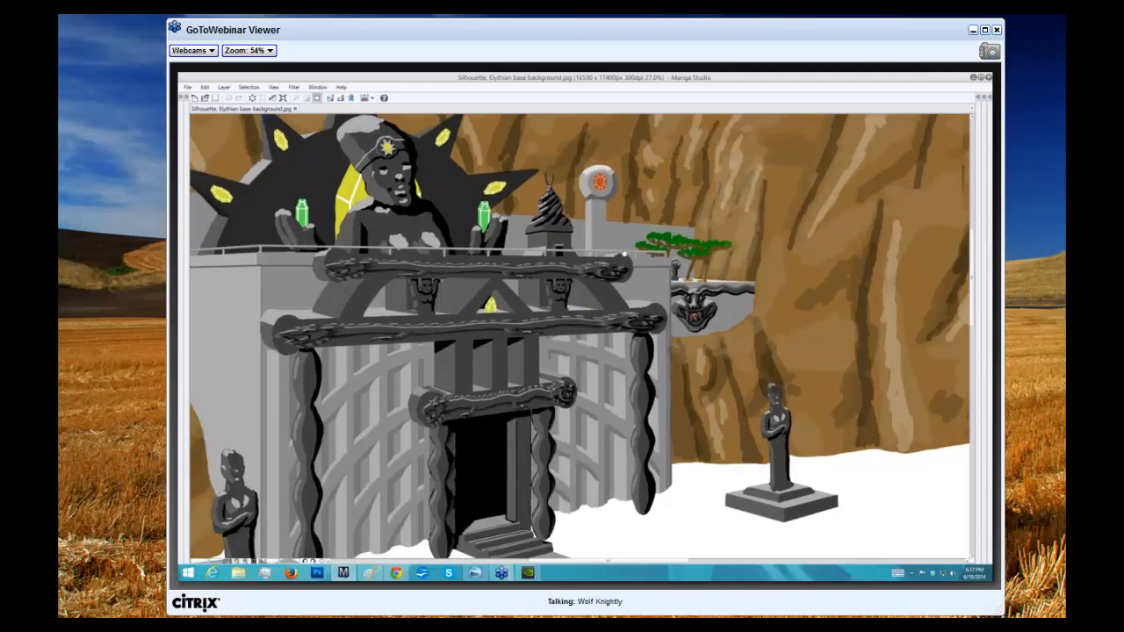
Compare the temple front, side balconies and guardian statues with the surrounding cliff at progressively wider views up to the whole scene
scroll(624, 254, down, 2)
drag(842, 210, 673, 203)
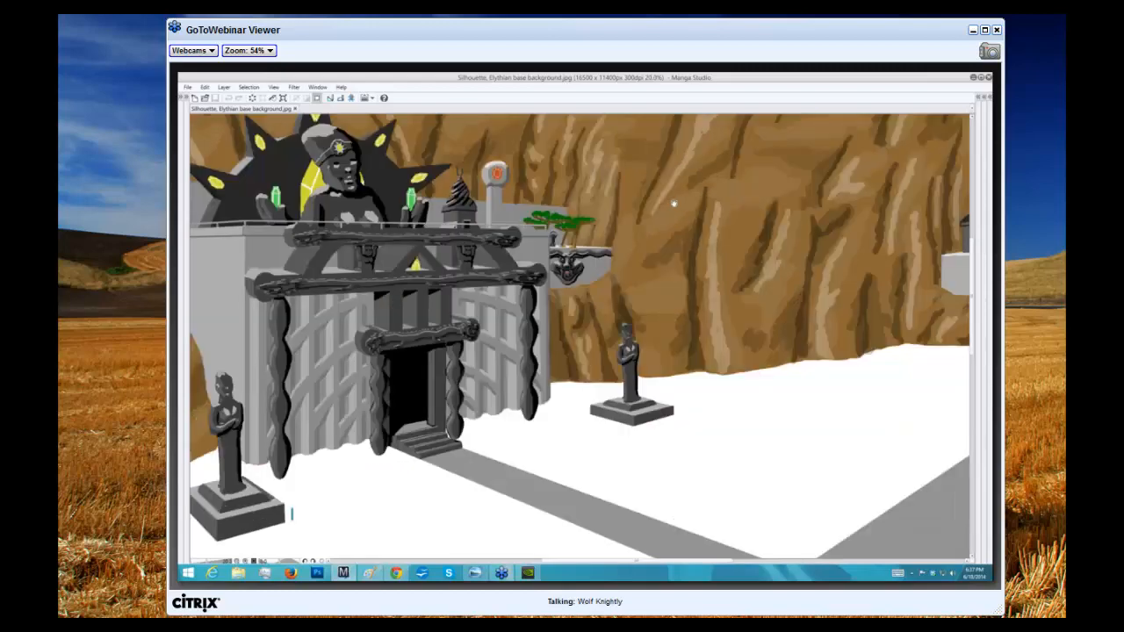
scroll(271, 195, down, 1)
drag(271, 196, 438, 245)
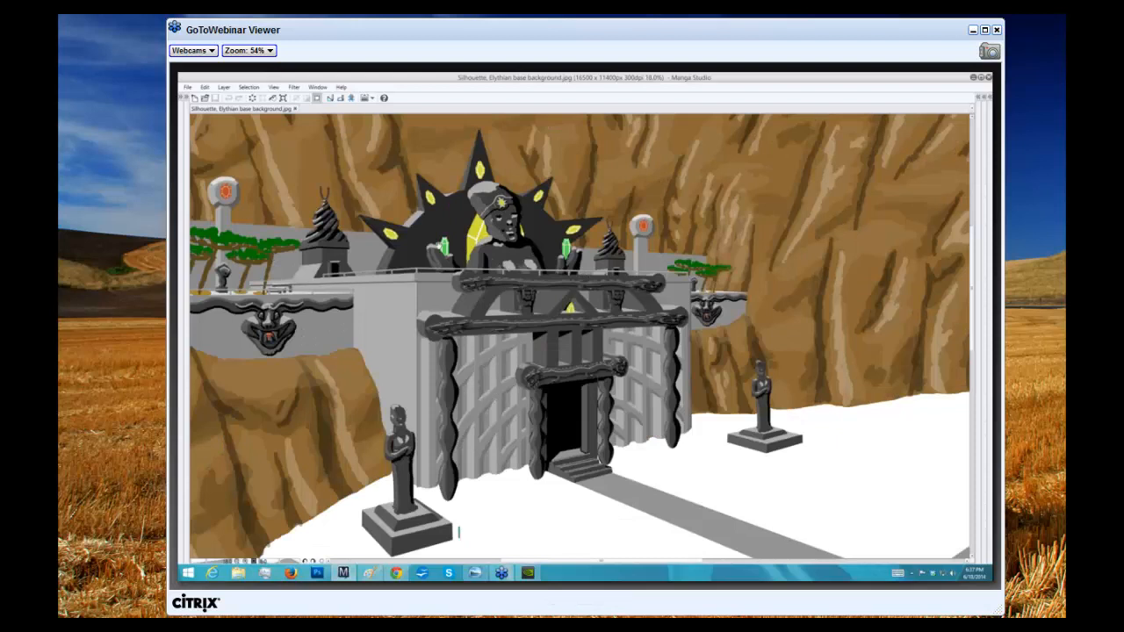
drag(438, 245, 409, 256)
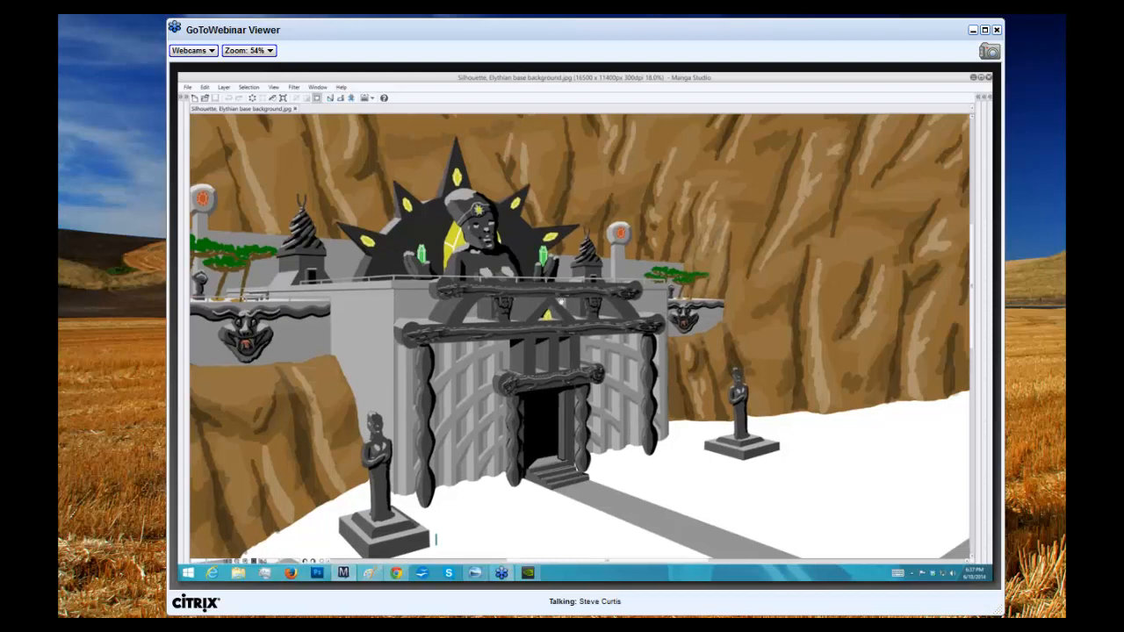
scroll(561, 301, down, 1)
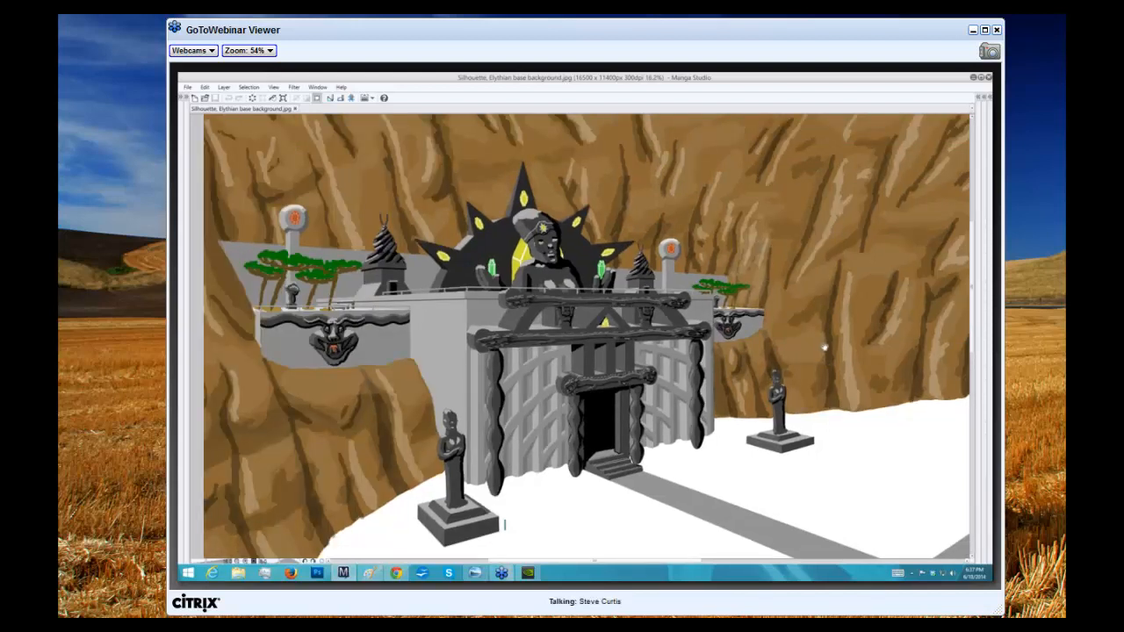
drag(824, 347, 816, 346)
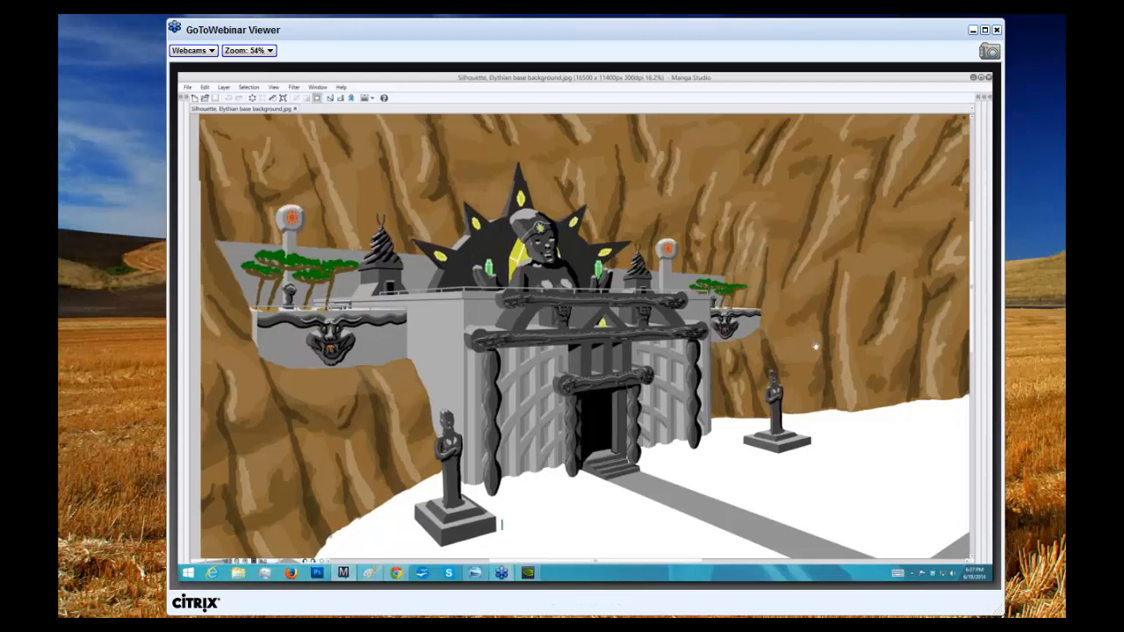
scroll(815, 346, down, 1)
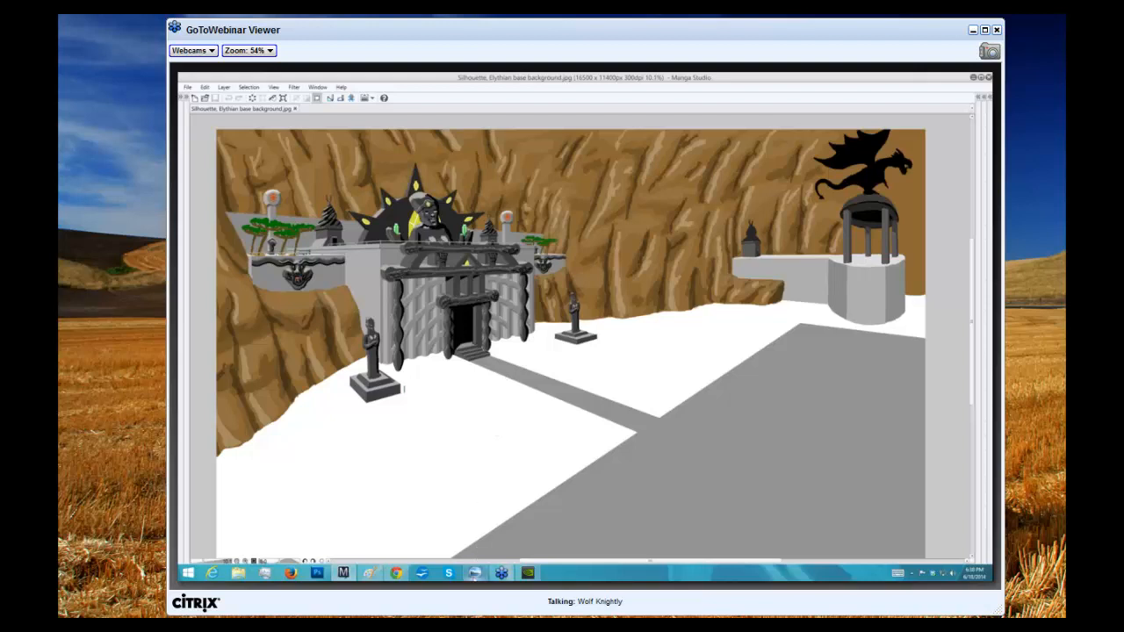
Bring up Dressed to Kill.jpg in Windows Photo Viewer, examine the two character drawings, and return to the whole temple scene
mouse_move(475, 572)
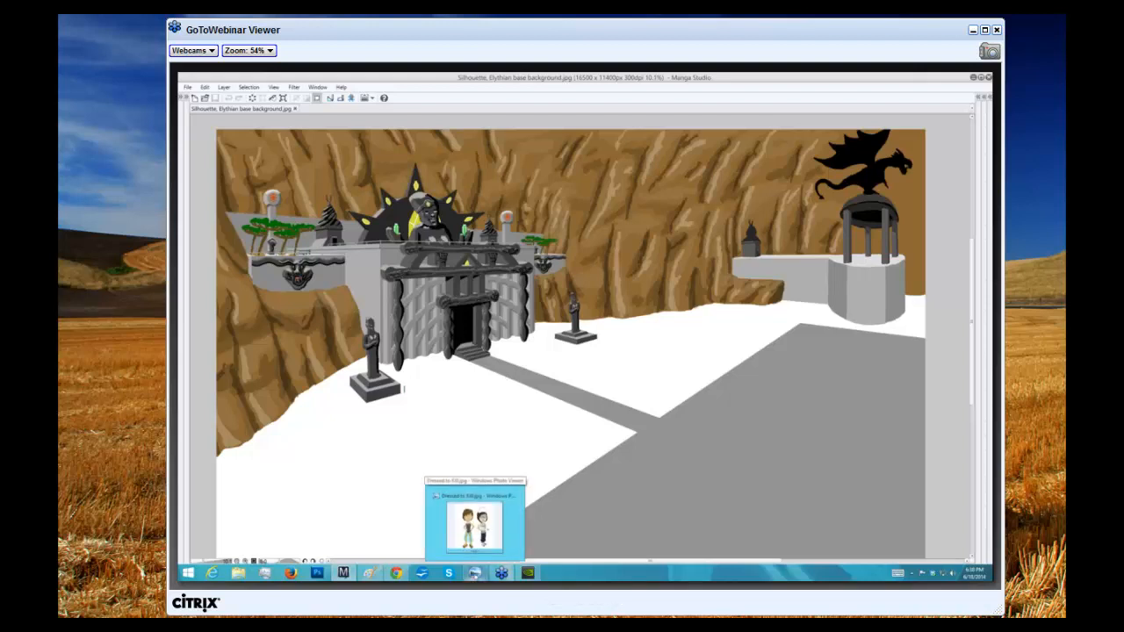
click(474, 572)
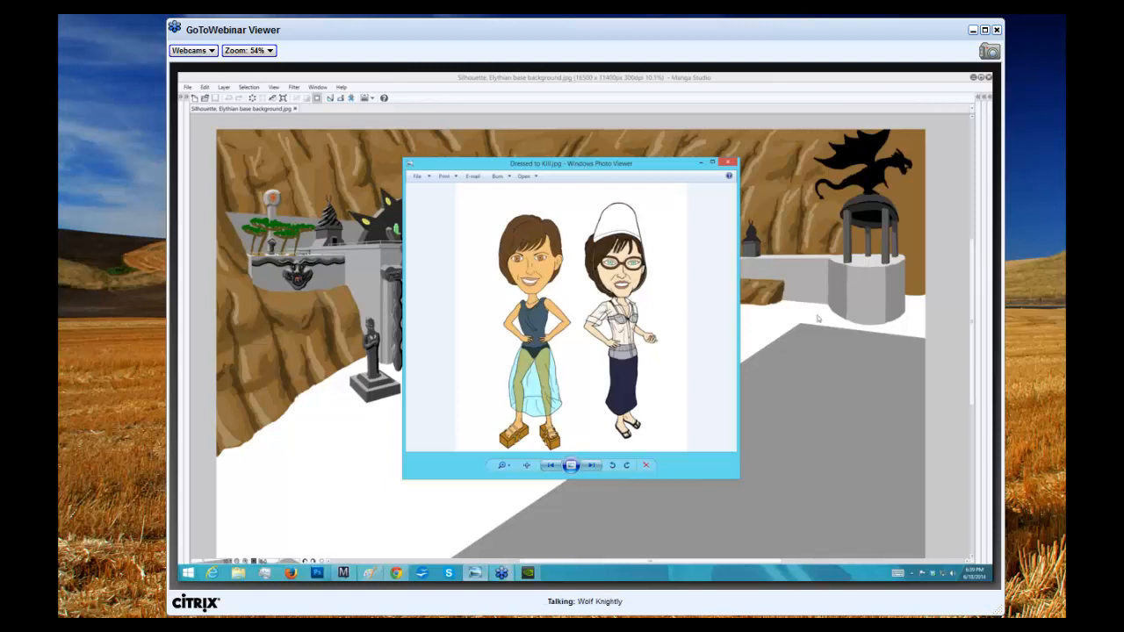
click(700, 163)
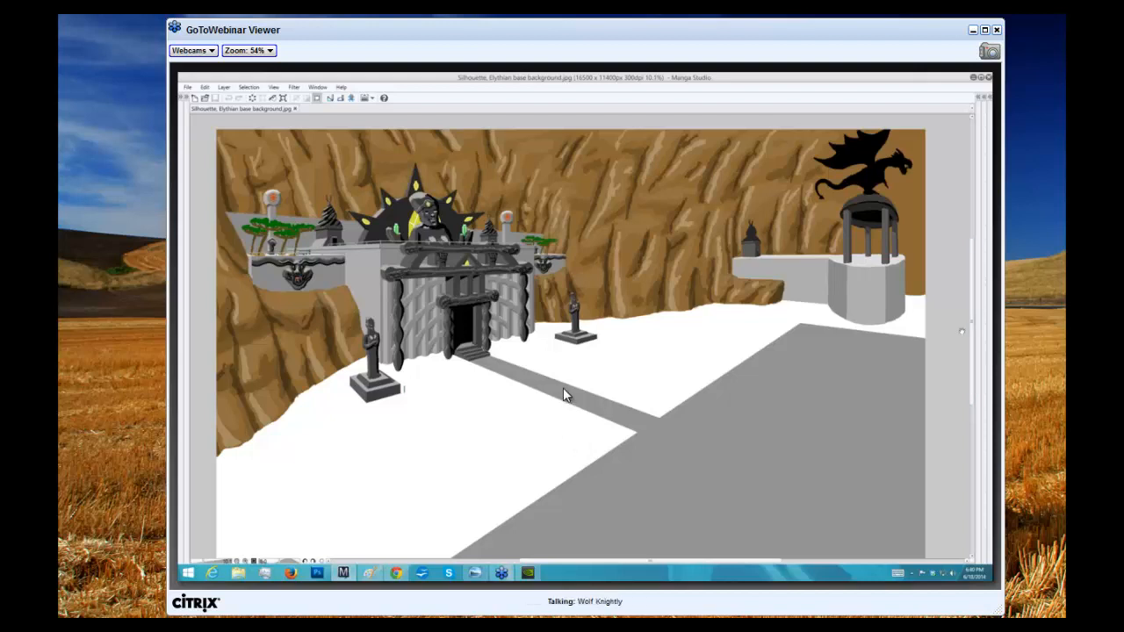
scroll(563, 388, down, 1)
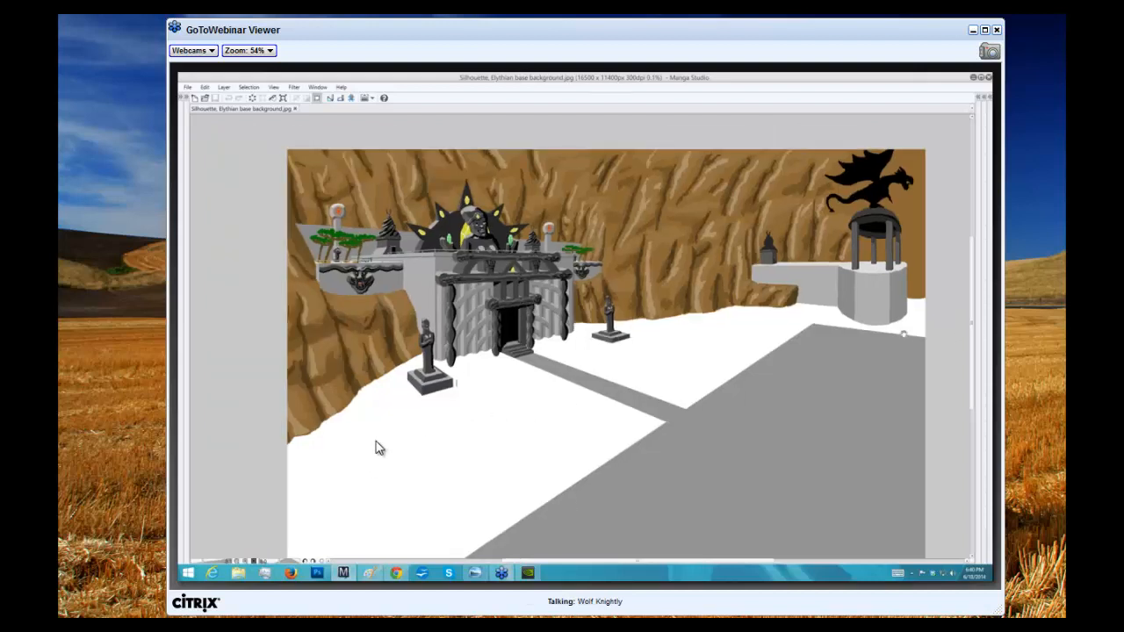
drag(903, 333, 894, 309)
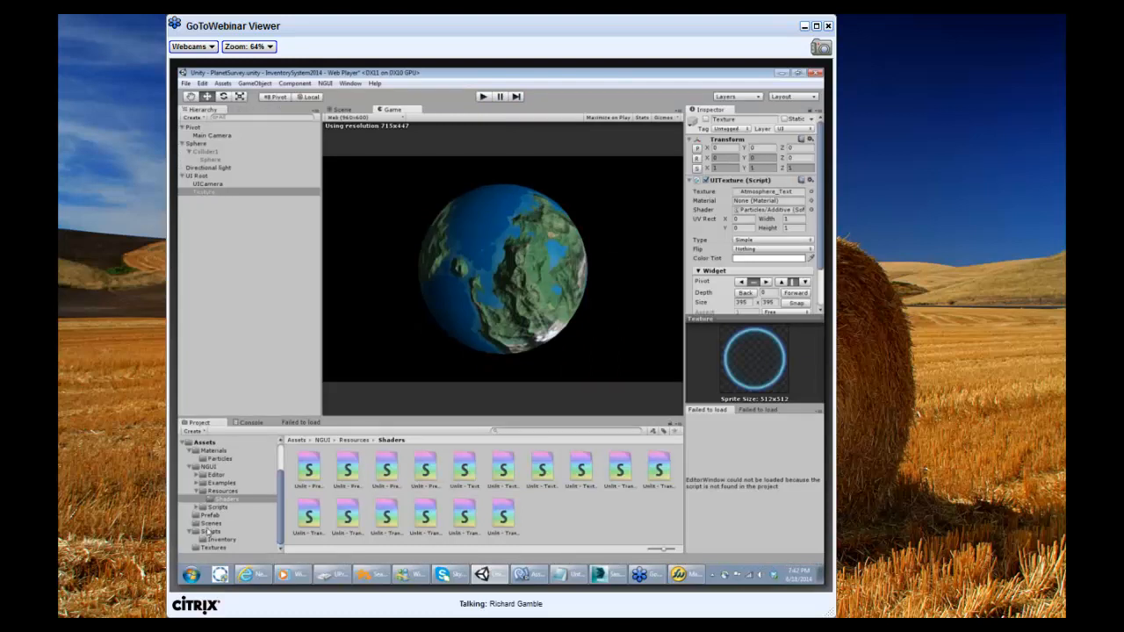
In Unity, open the Flamers scene from the project's Scenes folder, saving the changes to PlanetSurvey.unity
click(209, 525)
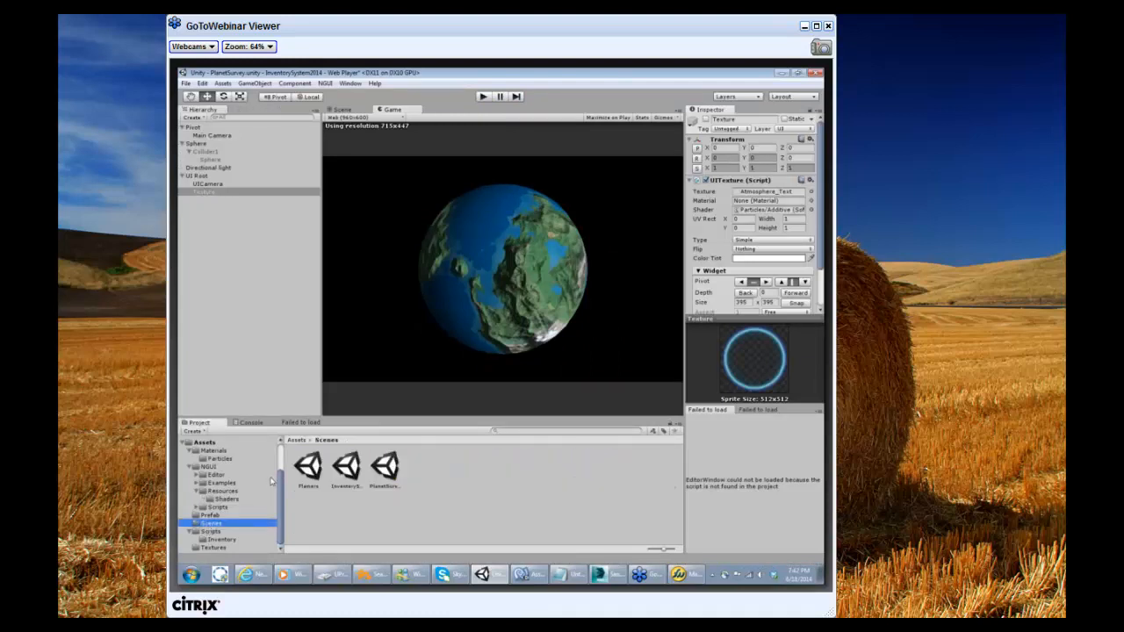
double_click(305, 466)
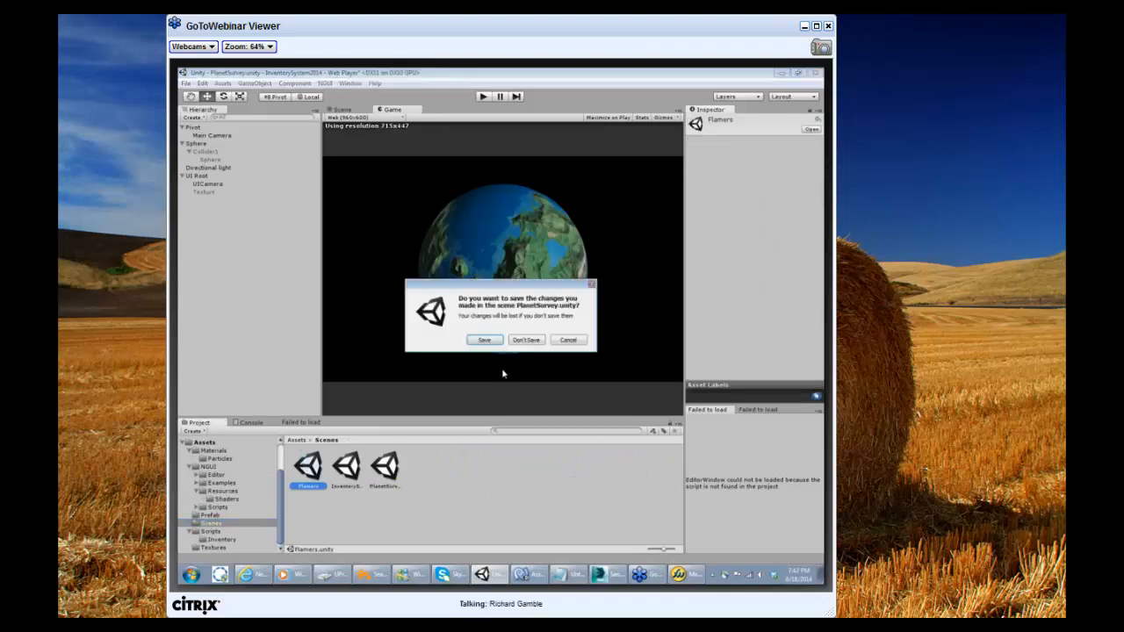
click(484, 341)
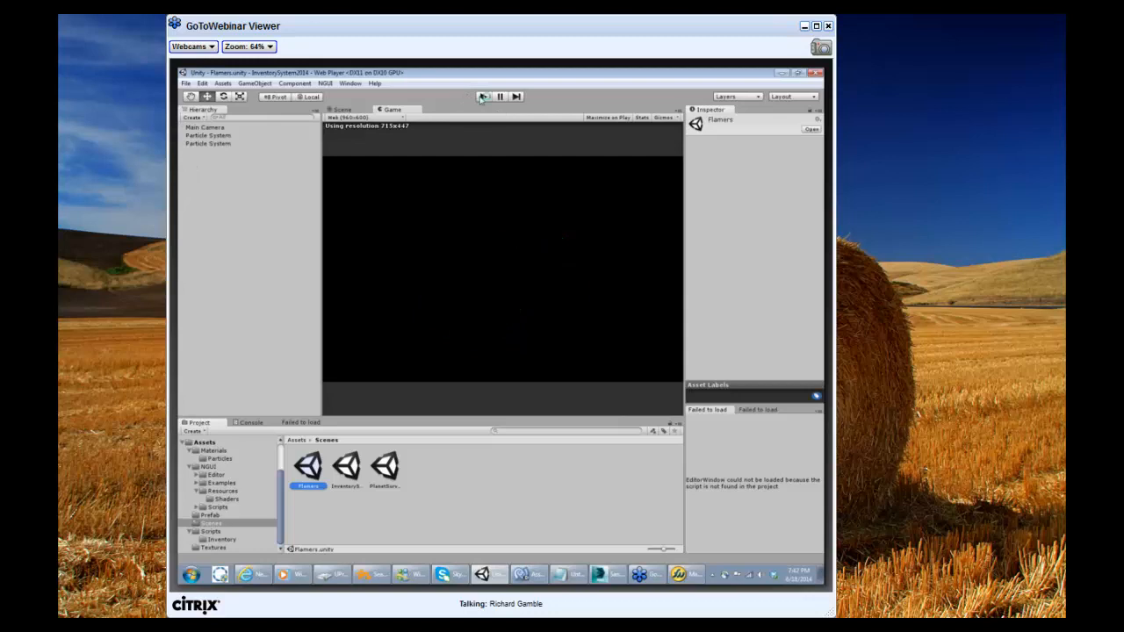
Play the Flamers scene, view its green and yellow flames in a maximized Game view, and restore the normal layout
click(483, 98)
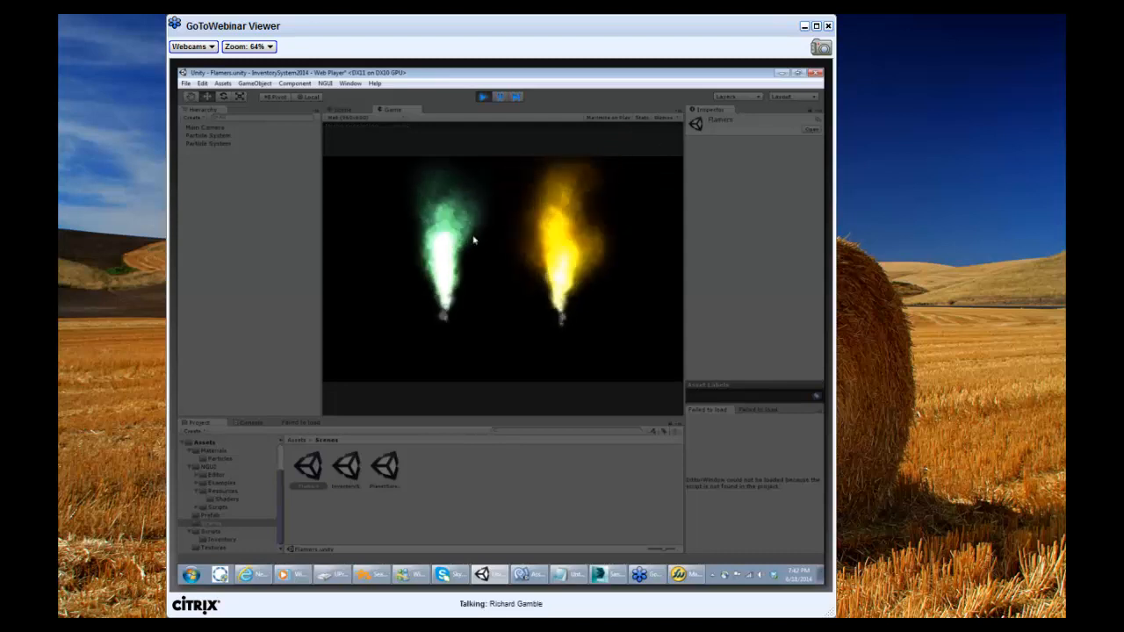
click(678, 112)
click(694, 119)
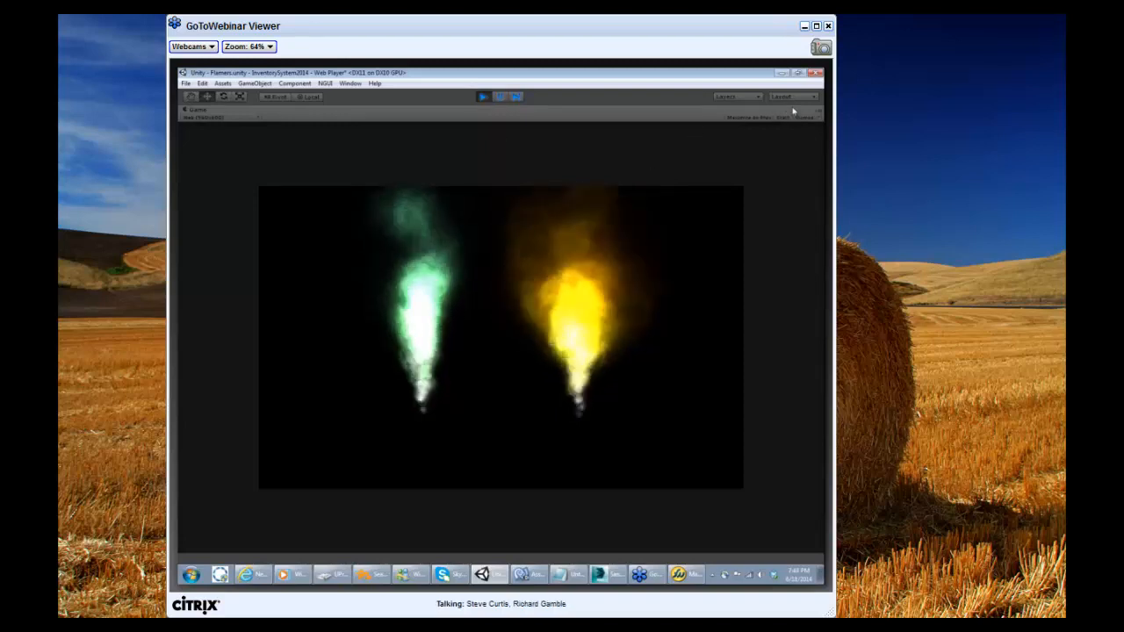
click(815, 83)
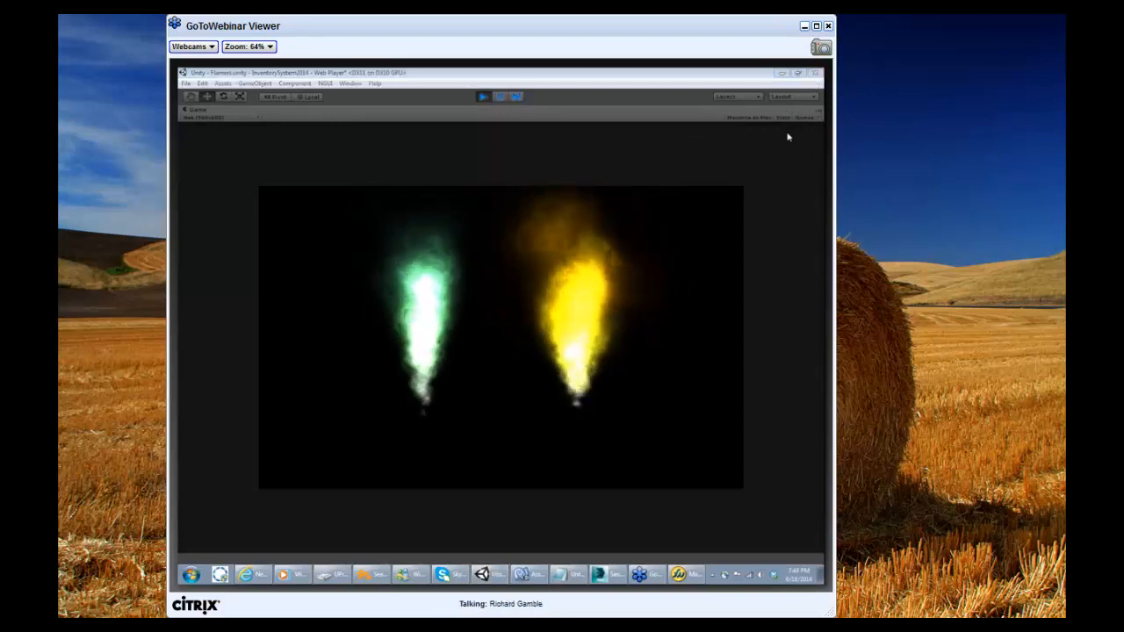
click(798, 130)
click(816, 115)
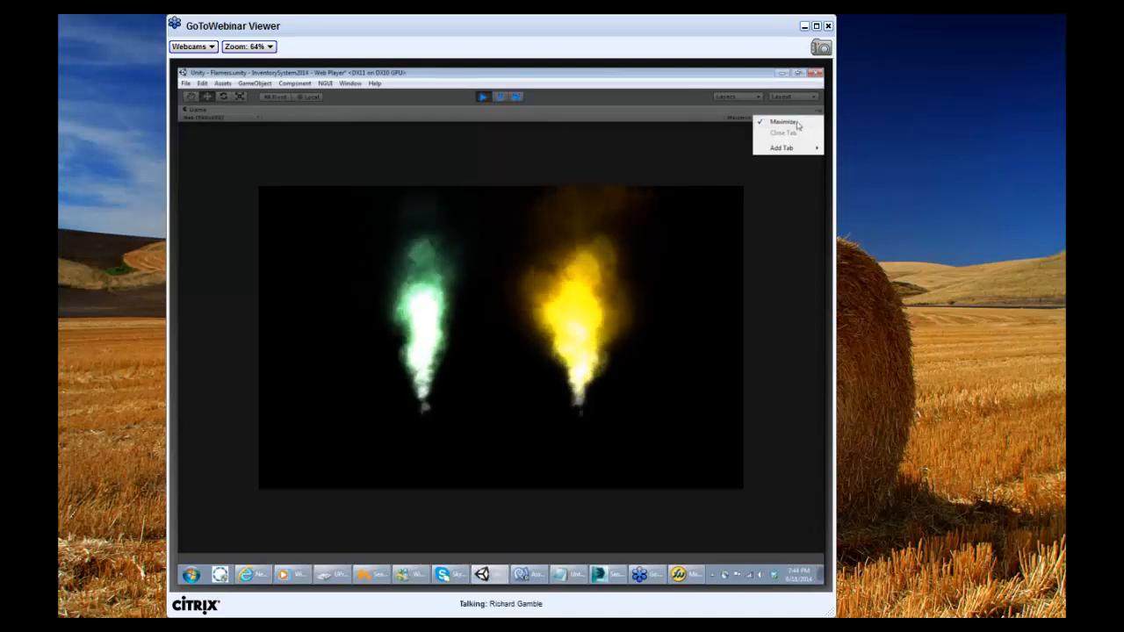
click(783, 122)
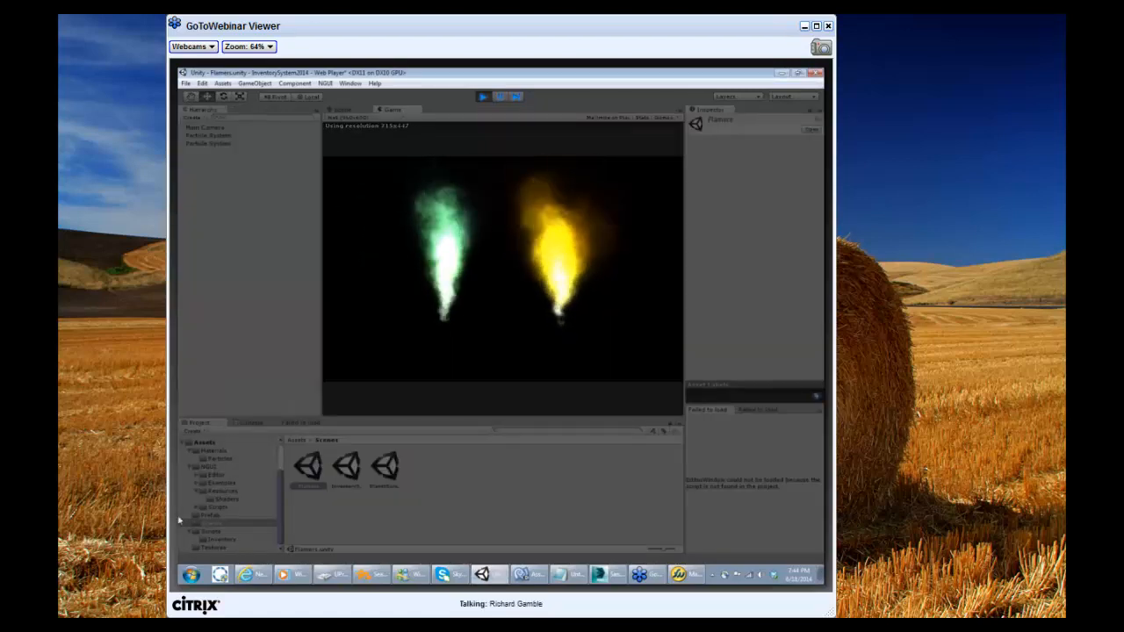
Try pink and light blue start colors on the green flame's particle system in play mode, and stop playback
click(219, 129)
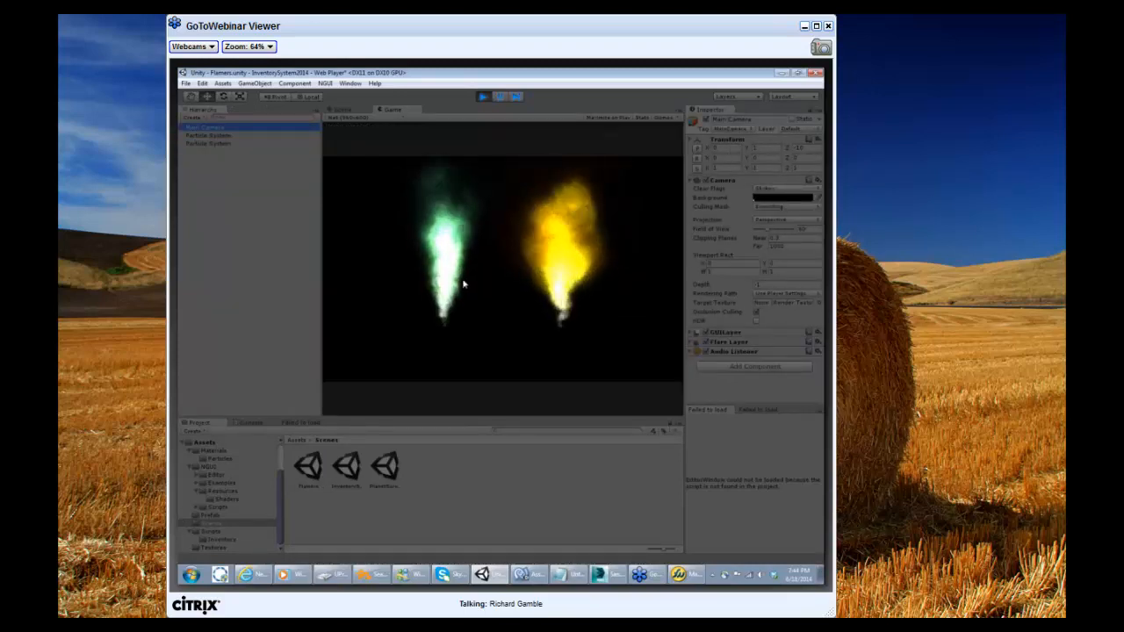
click(268, 136)
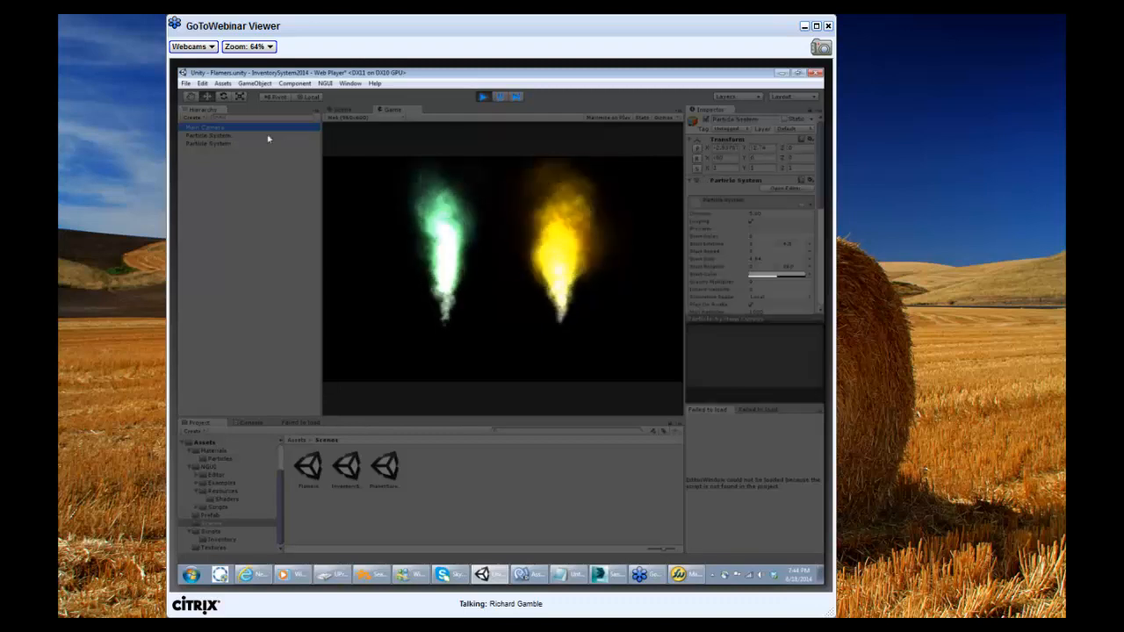
click(760, 276)
mouse_move(216, 156)
mouse_down()
mouse_move(281, 151)
mouse_move(234, 154)
mouse_up()
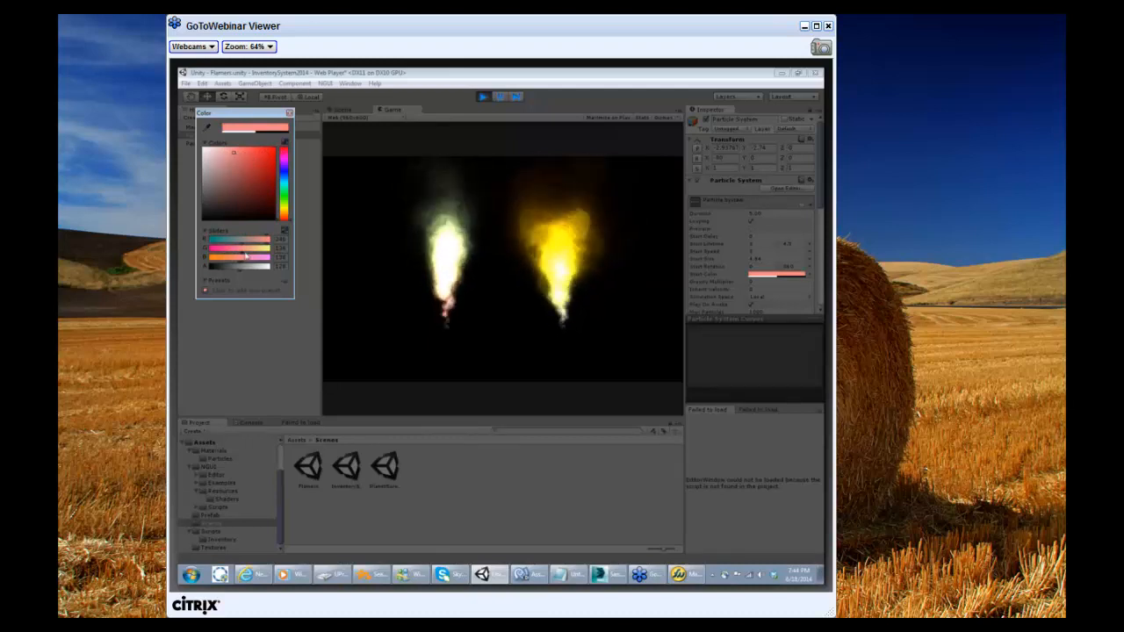
click(286, 182)
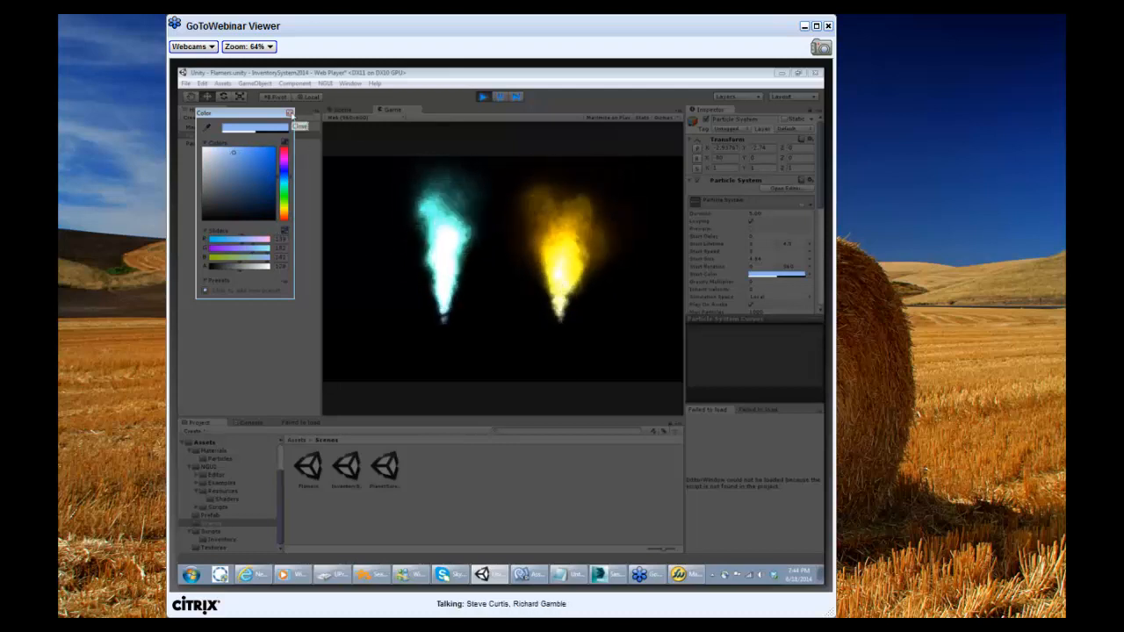
click(290, 113)
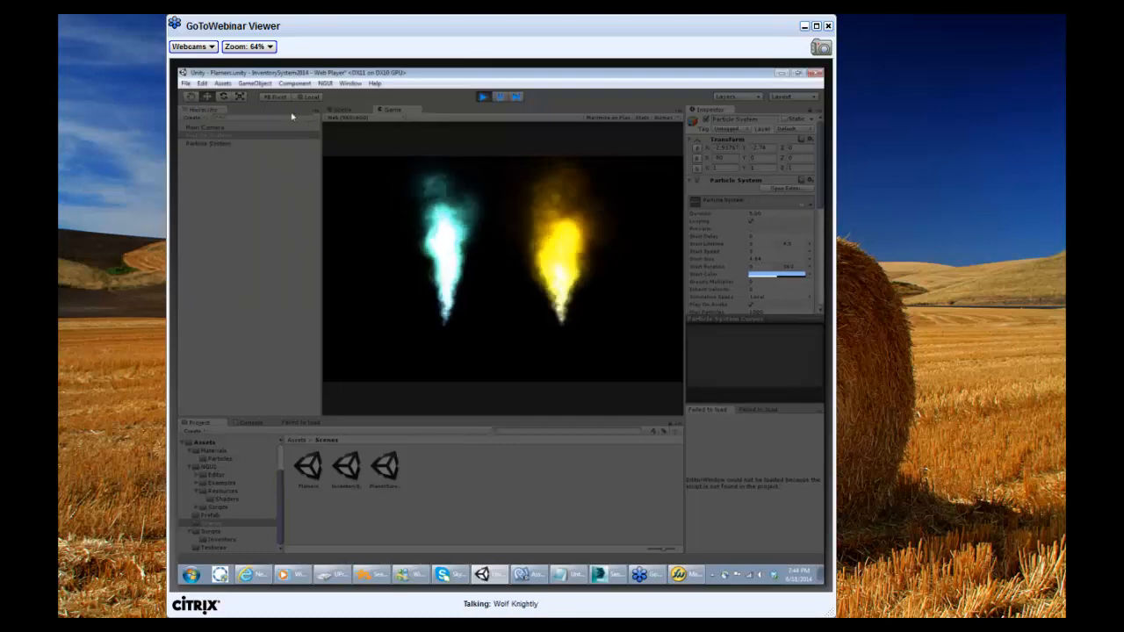
click(483, 96)
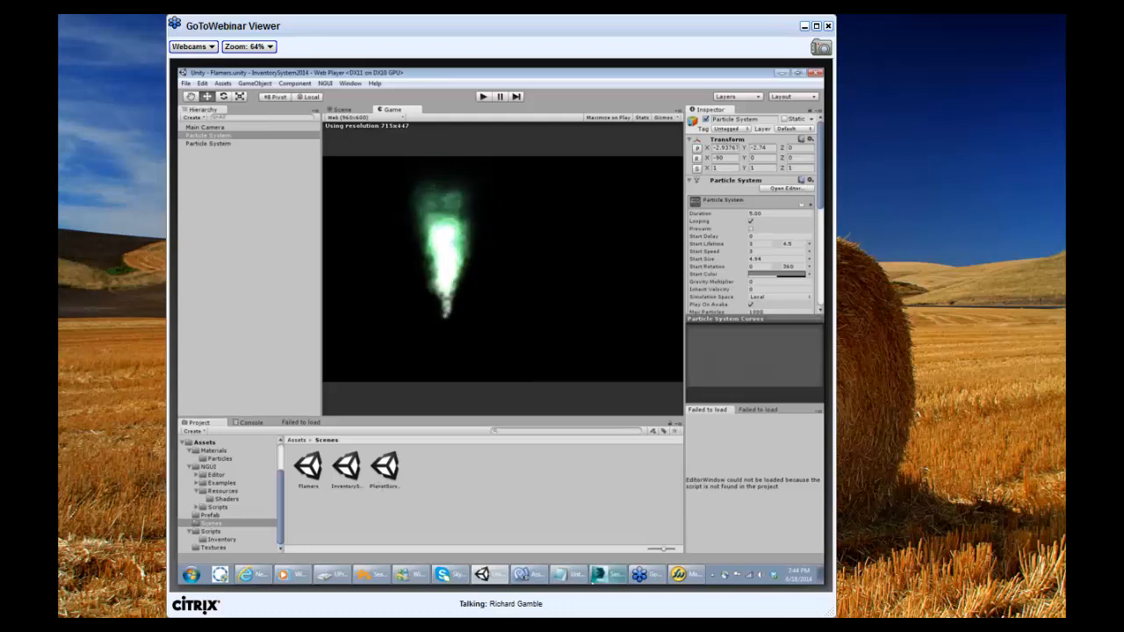
Switch to 3ds Max and inspect the partial wireframe head mesh against the front and side reference images
mouse_move(604, 577)
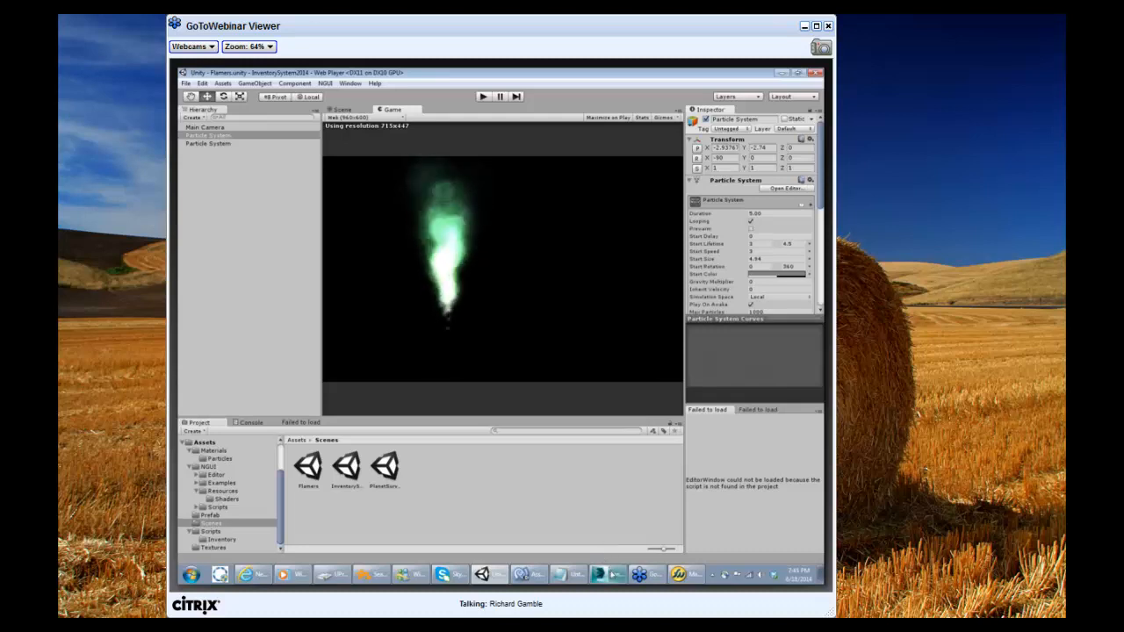
mouse_move(612, 575)
click(607, 555)
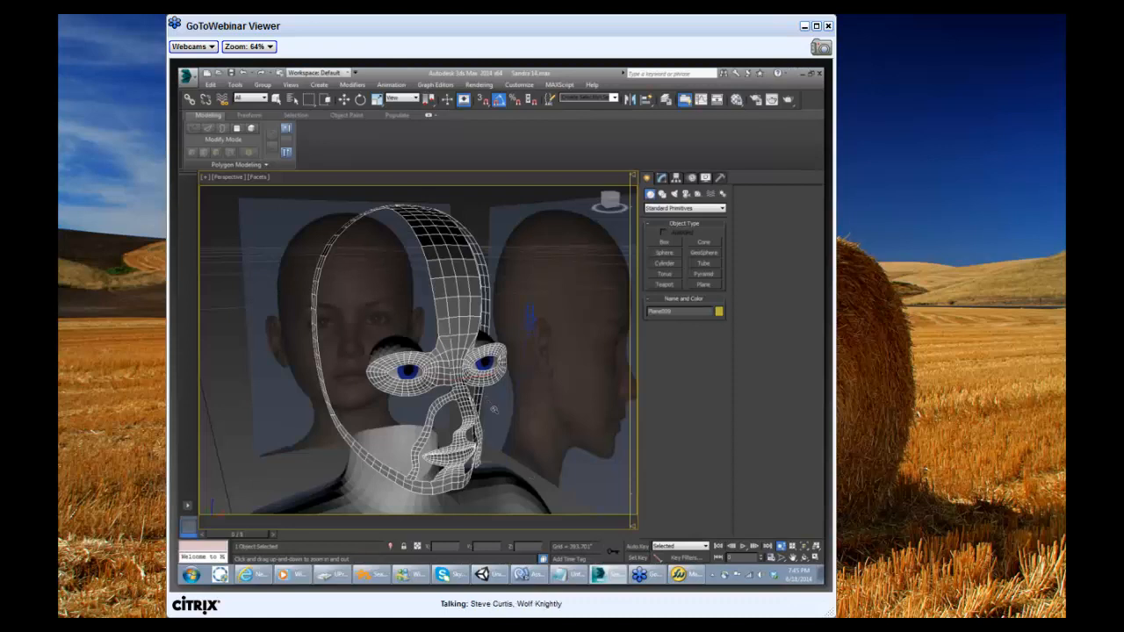
mouse_move(494, 410)
alt+middle_down()
mouse_move(443, 402)
mouse_move(497, 395)
alt+middle_up()
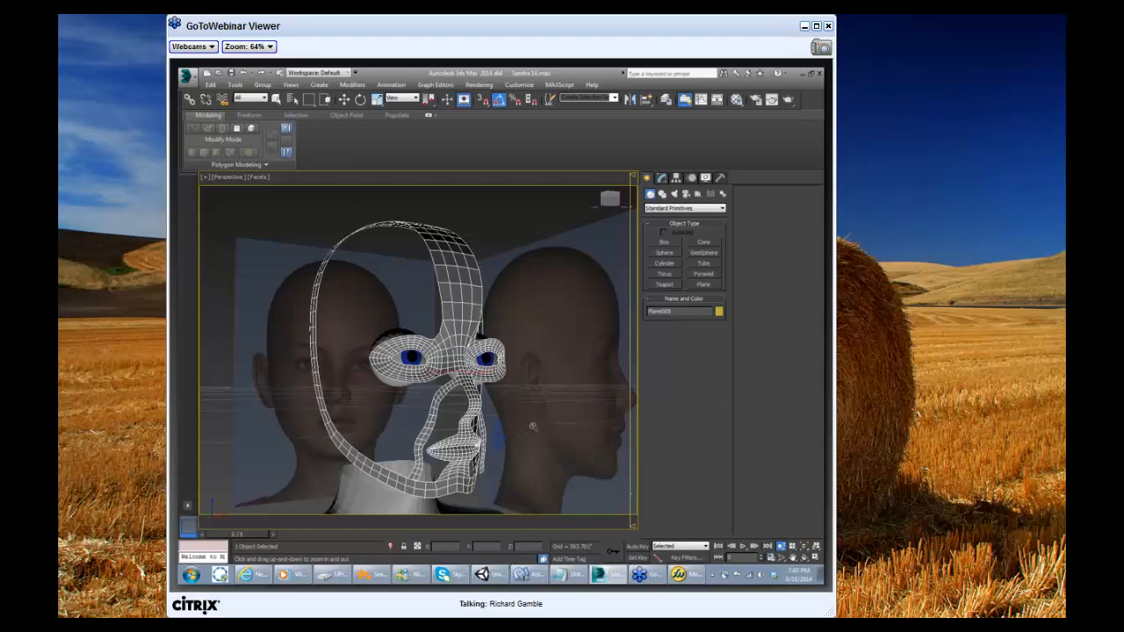
mouse_move(534, 427)
alt+middle_down()
mouse_move(470, 422)
mouse_move(530, 427)
mouse_move(514, 432)
mouse_move(529, 441)
mouse_move(515, 414)
mouse_move(524, 427)
alt+middle_up()
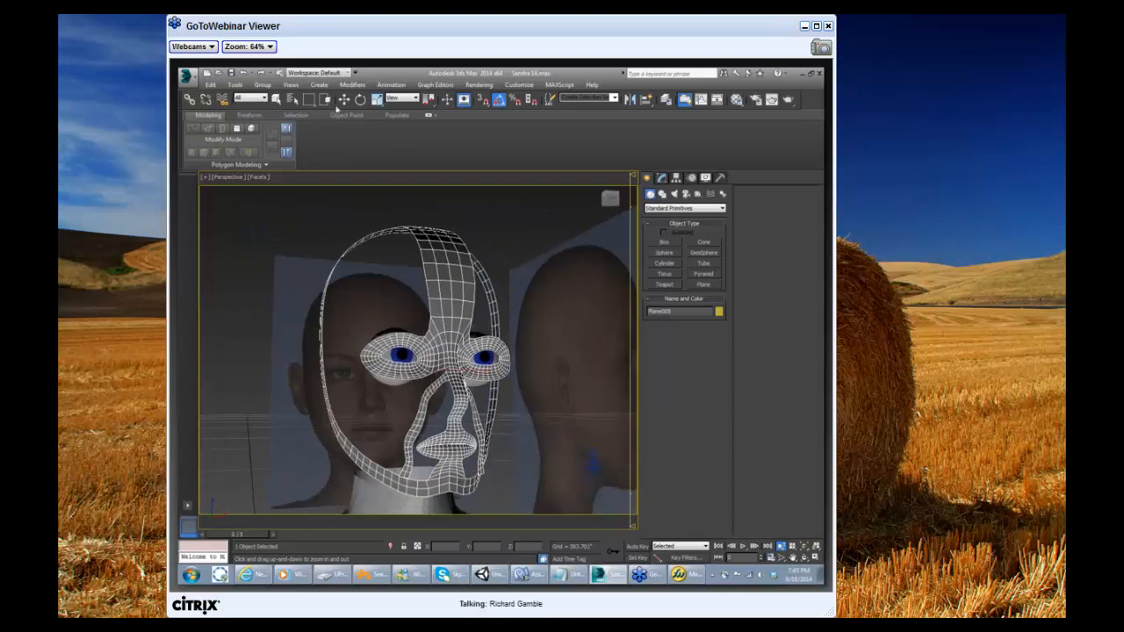
Deselect the head mesh and set the Perspective viewport's shading to Realistic
click(344, 99)
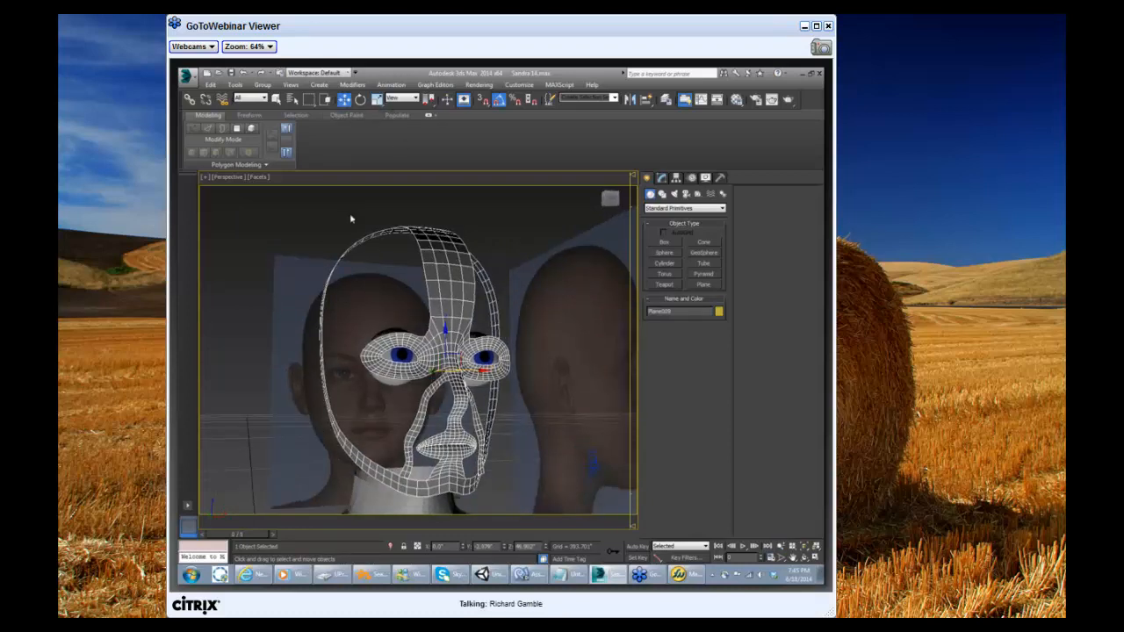
click(350, 218)
alt+middle_drag(481, 275, 493, 302)
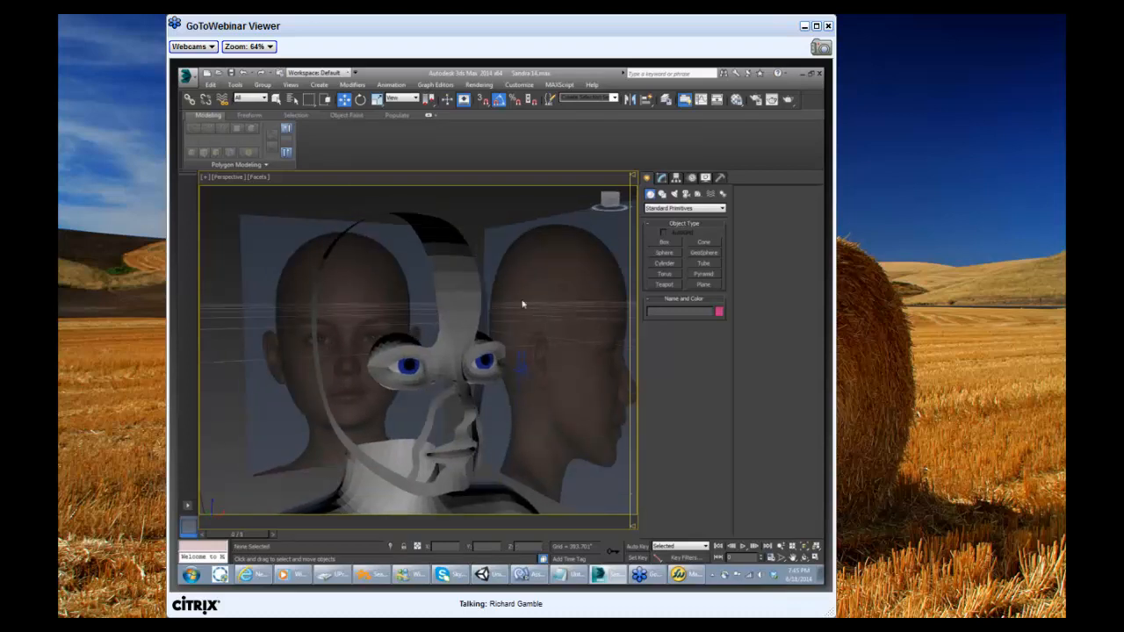
click(260, 178)
click(289, 189)
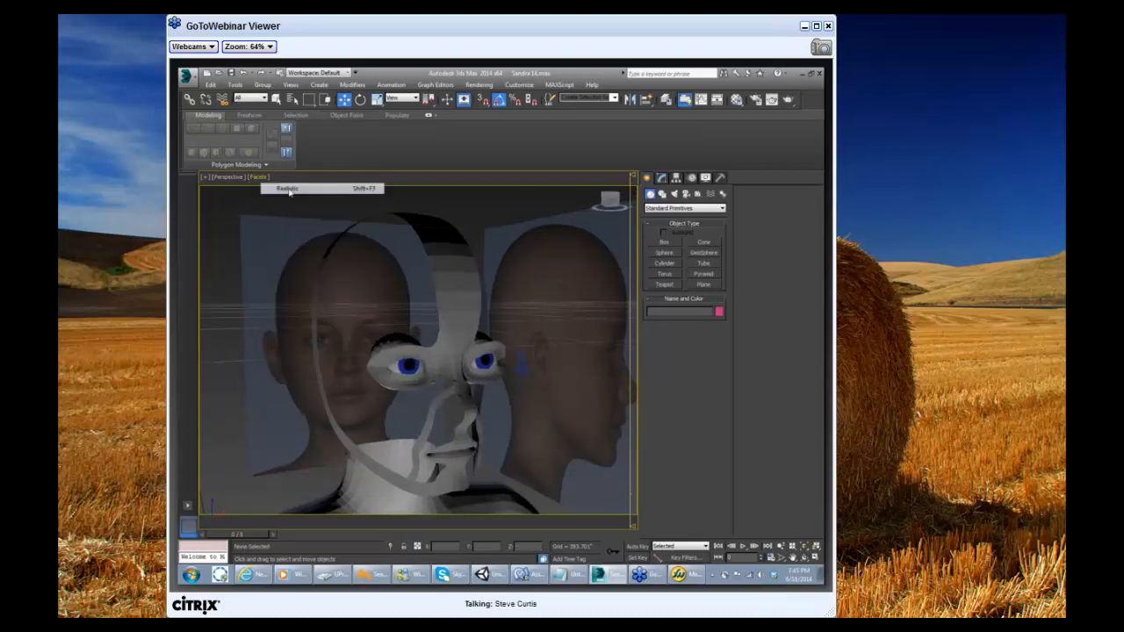
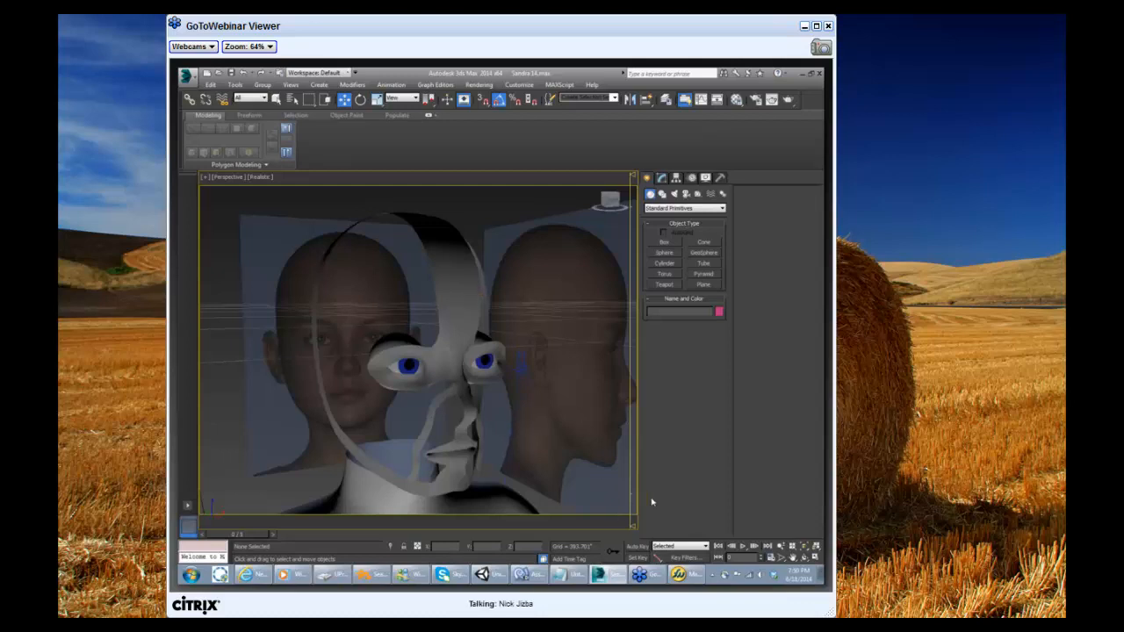
Examine the shaded partial head, including the eyes, mouth and profile strip, from several angles beside the reference images
mouse_move(498, 578)
alt+middle_drag(579, 436, 569, 433)
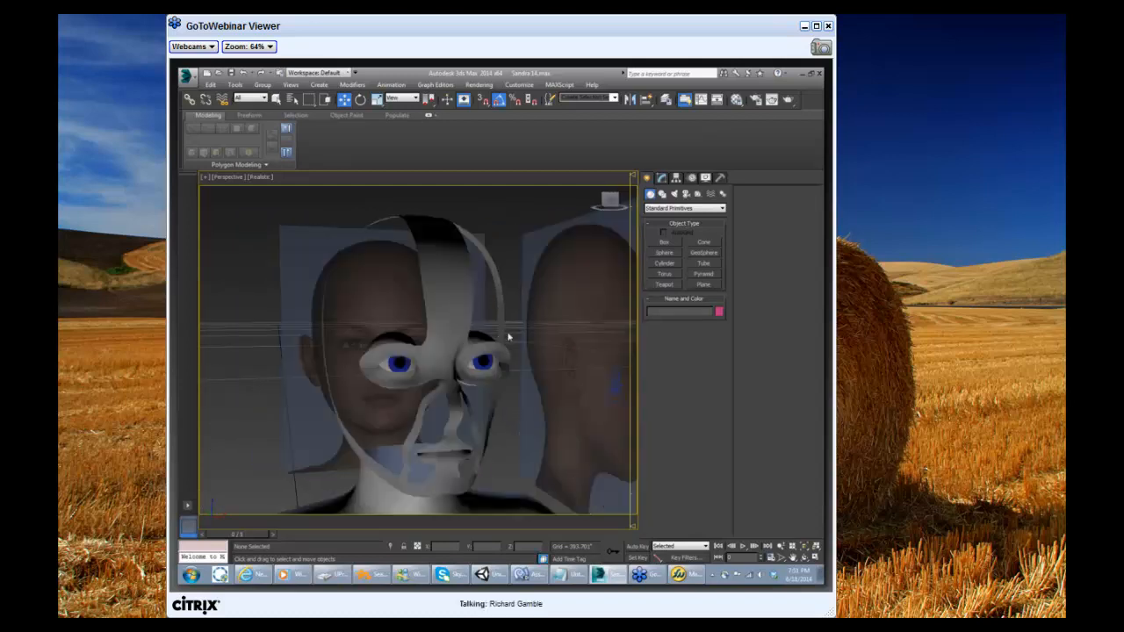
mouse_move(521, 342)
alt+middle_down()
mouse_move(555, 345)
mouse_move(549, 355)
alt+middle_up()
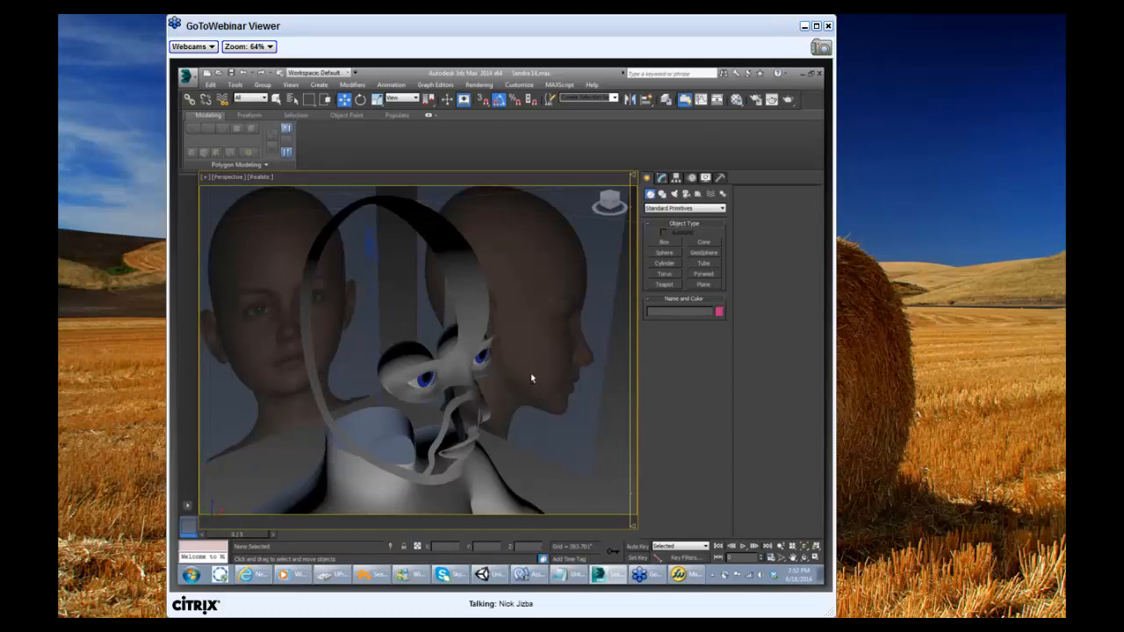
alt+middle_drag(532, 376, 525, 401)
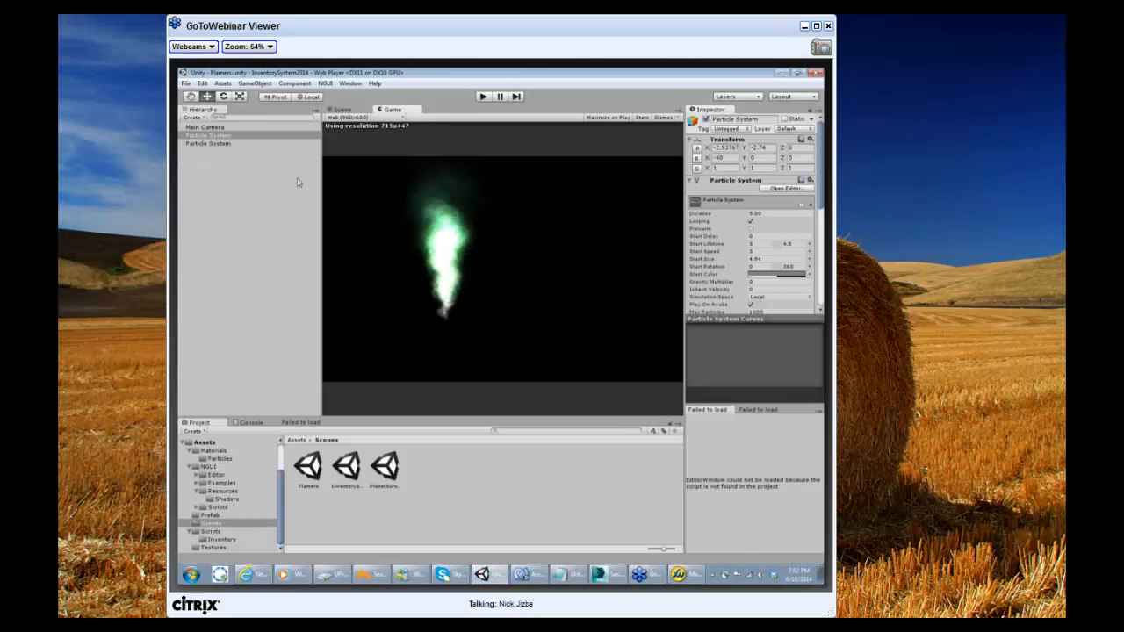
Switch to Unity and select both particle systems in the Flamers scene to preview the two flames together
click(239, 137)
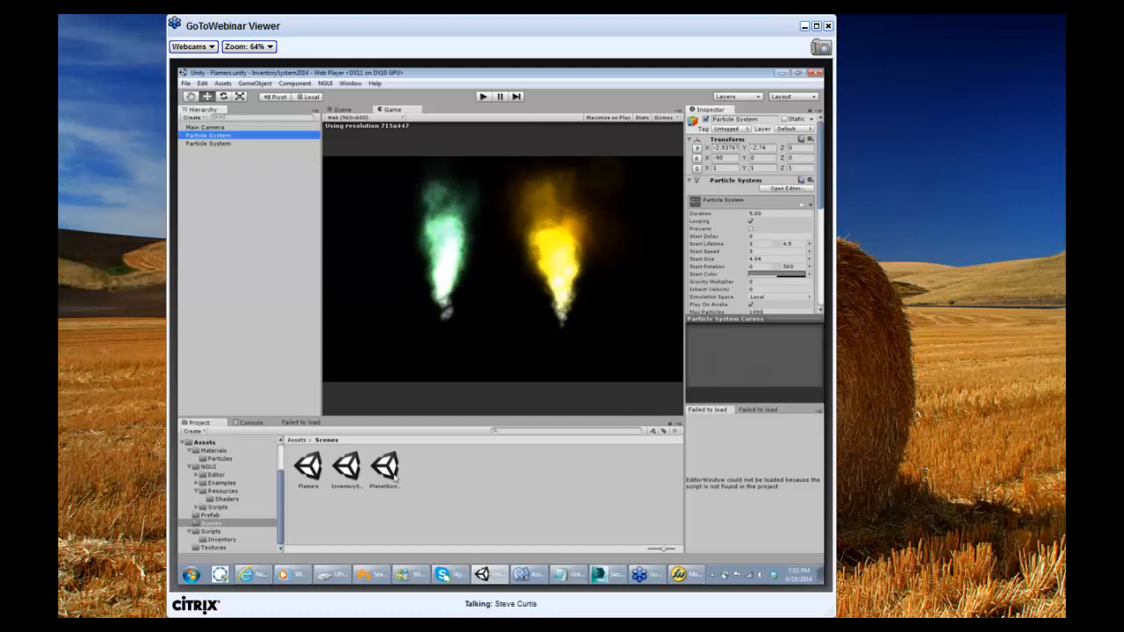
click(226, 144)
ctrl+click(225, 137)
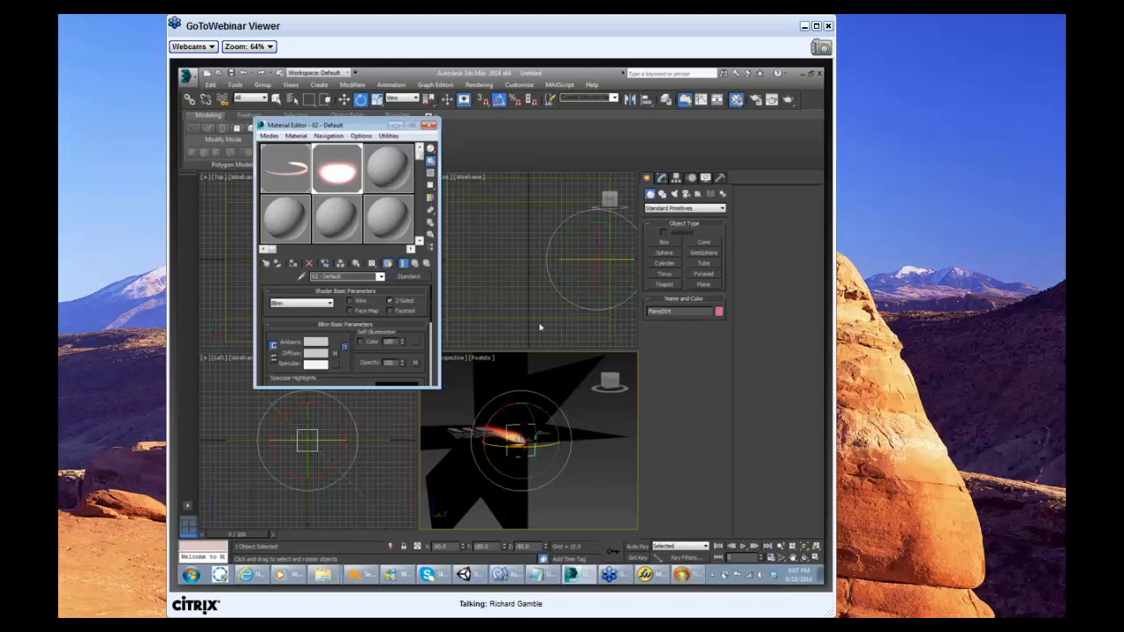
In 3ds Max, close the Material Editor, view the crossed fire-textured planes, and show the selected plane's modifiable parameters
click(431, 125)
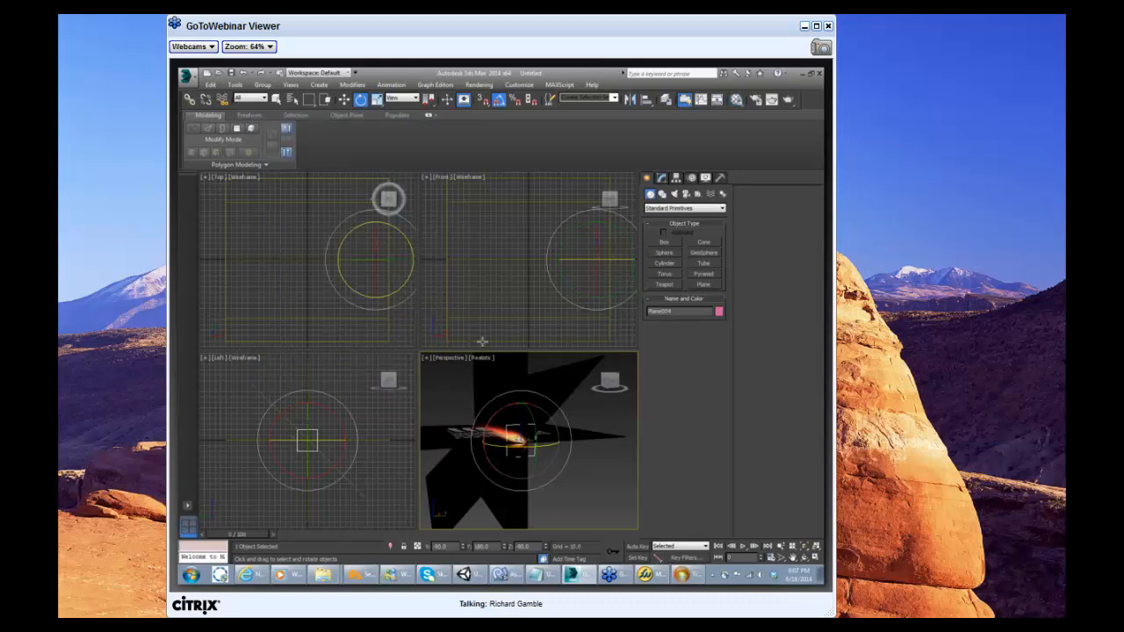
mouse_move(501, 431)
alt+middle_down()
mouse_move(556, 436)
mouse_move(505, 433)
alt+middle_up()
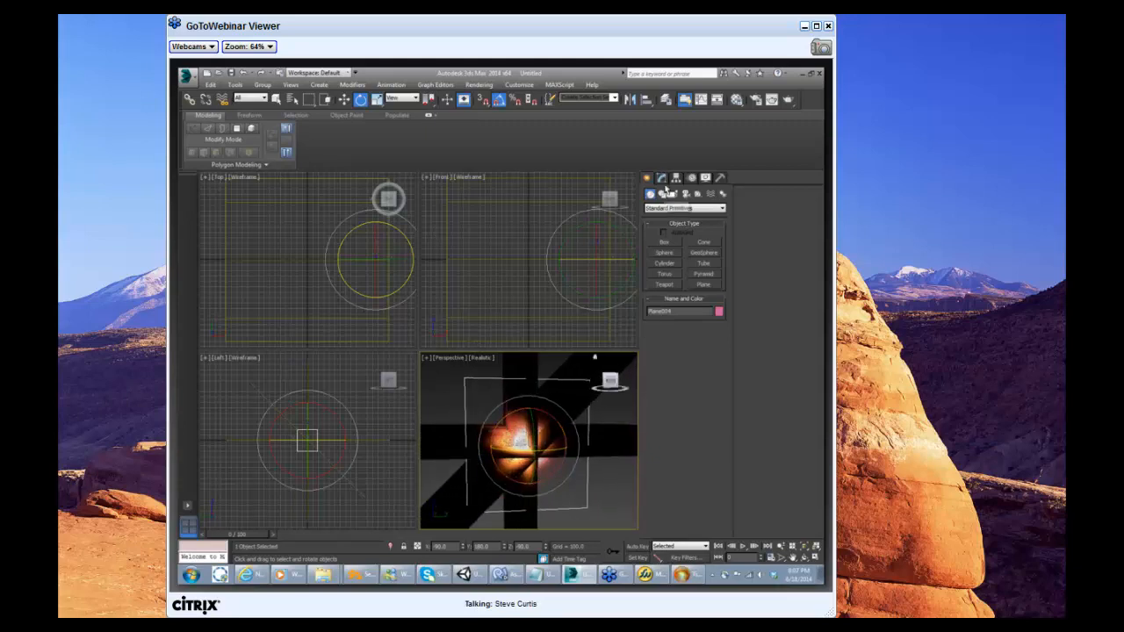
click(661, 177)
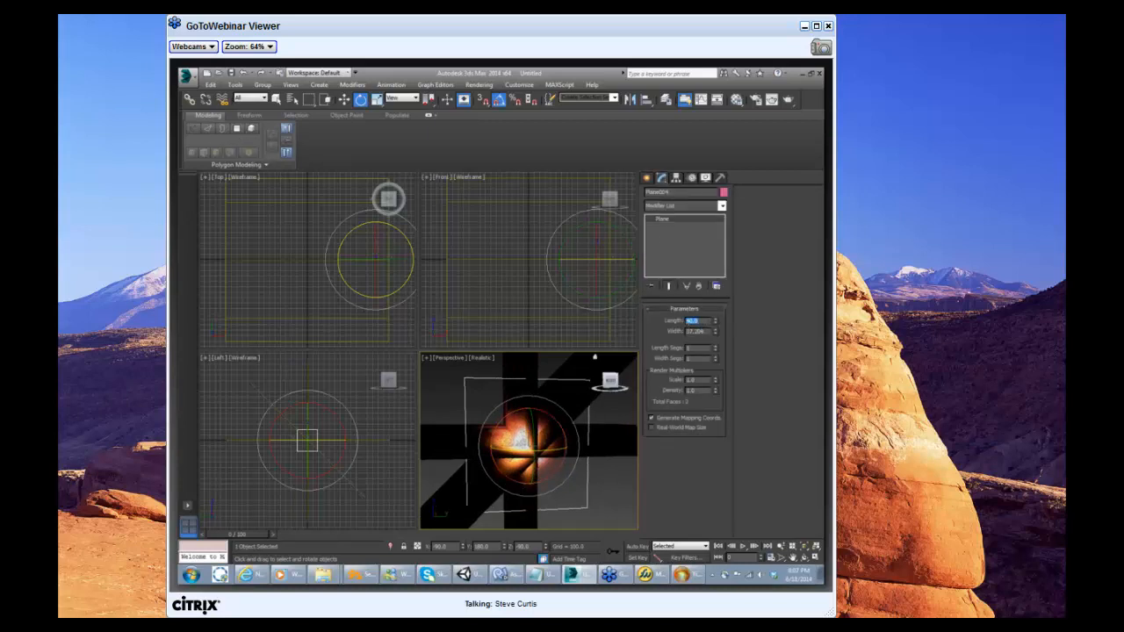
Enlarge the selected glow plane to a length and width of 60 and activate the Move tool
text(50)
key(Tab)
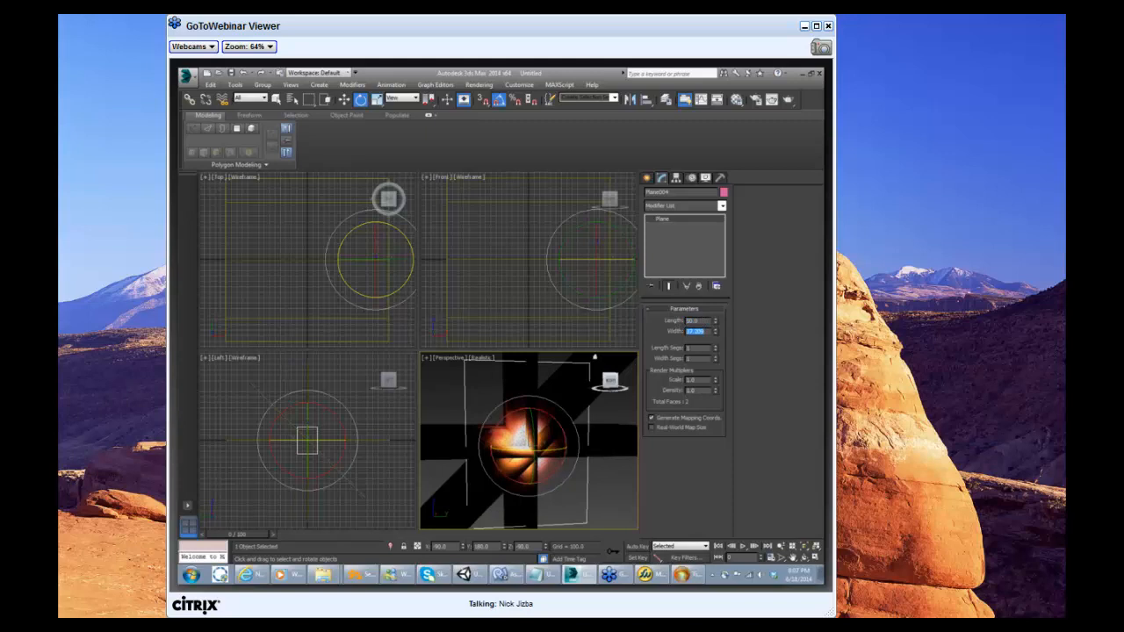
text(50)
key(Tab)
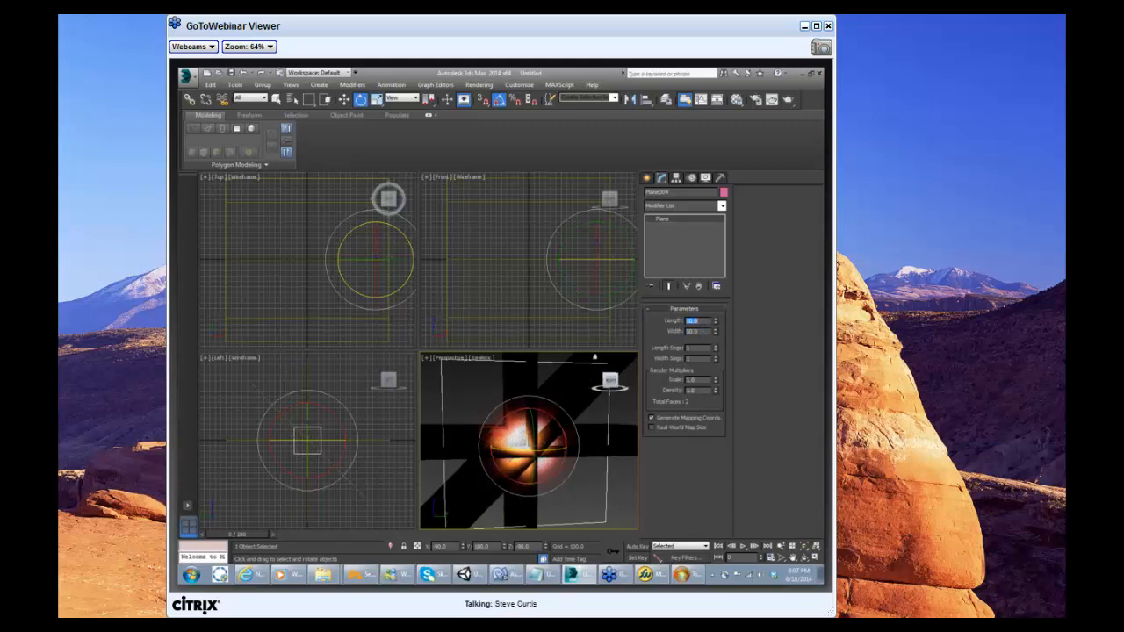
key(Tab)
text(10)
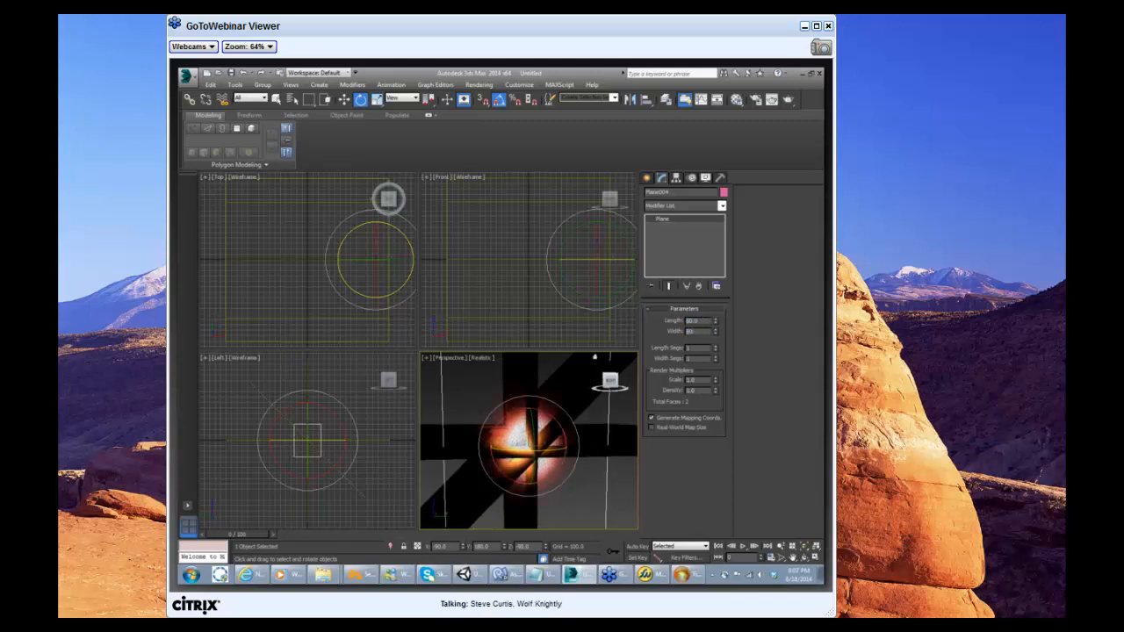
key(Return)
alt+middle_drag(539, 378, 524, 434)
key(w)
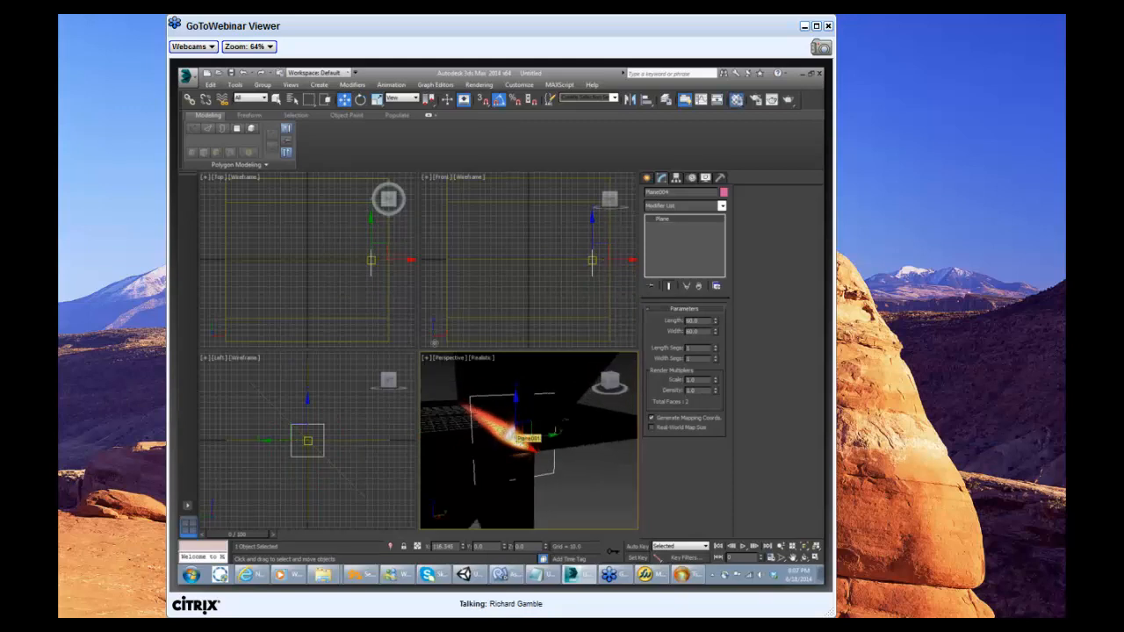
Check the glow material's shading and advanced transparency settings in the Material Editor
key(m)
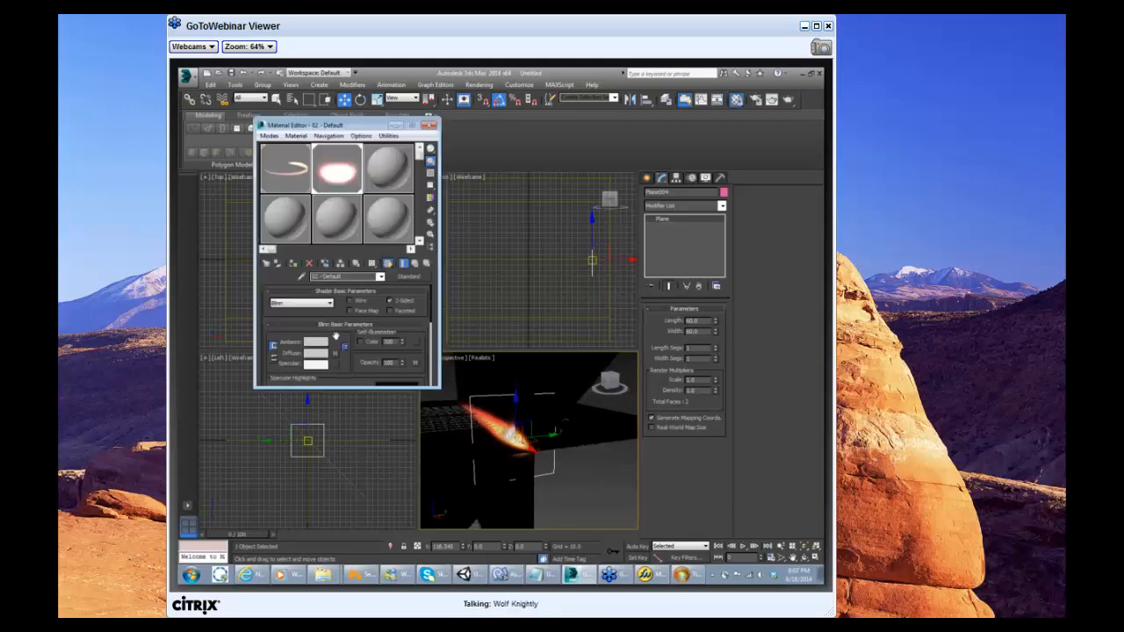
scroll(334, 336, down, 8)
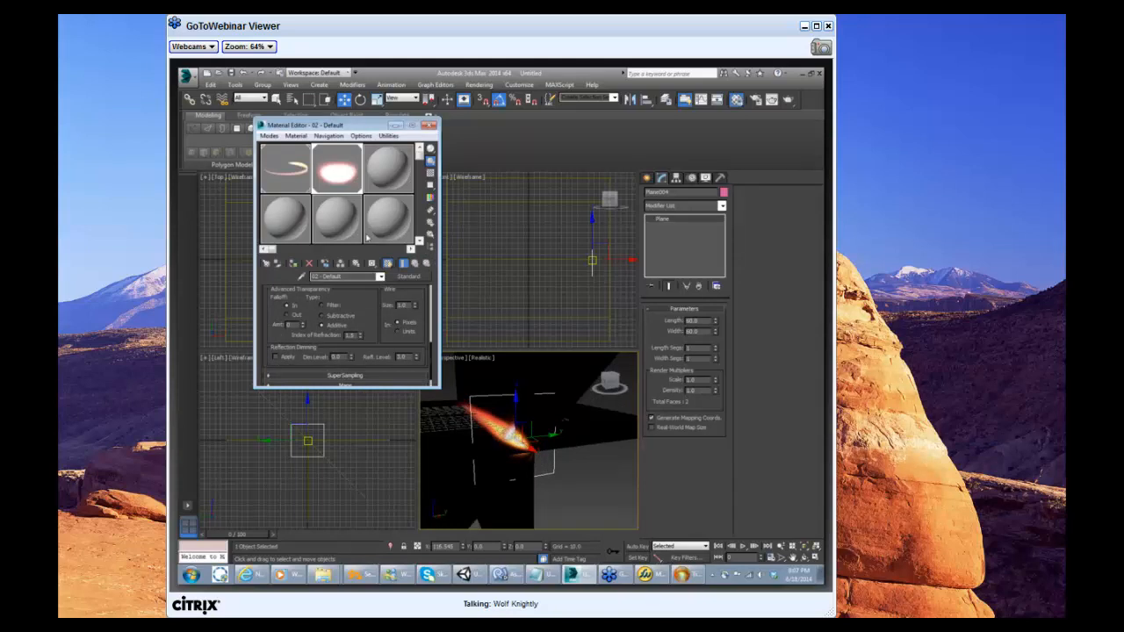
click(430, 127)
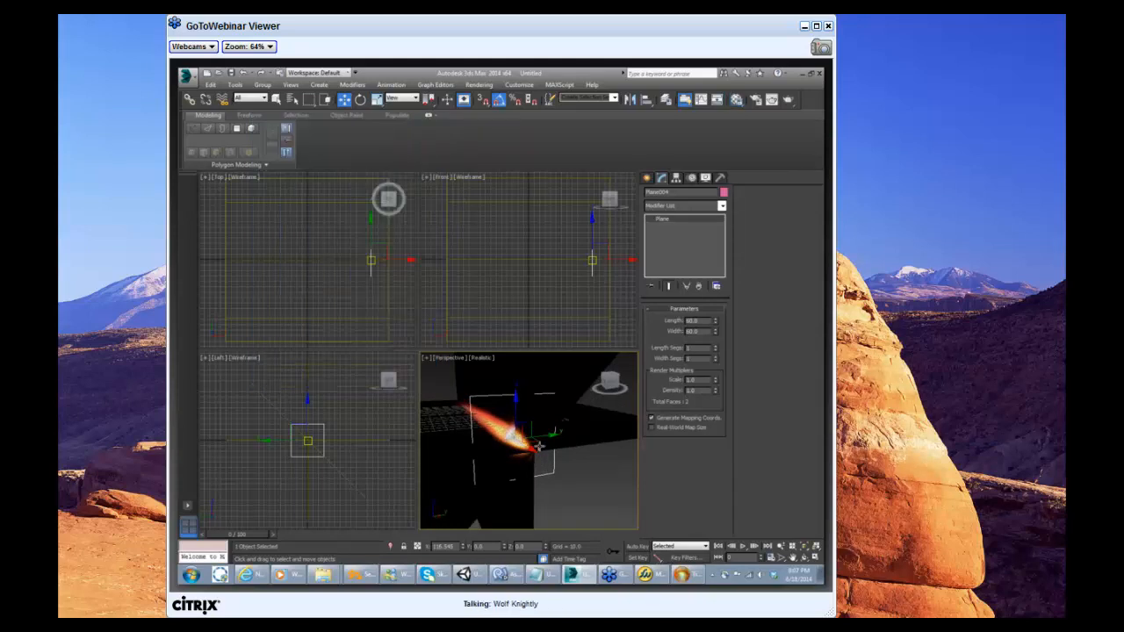
Set the environment background color to black and render the Perspective view of the flame
mouse_move(531, 441)
alt+middle_down()
mouse_move(557, 465)
mouse_move(537, 444)
mouse_move(547, 456)
alt+middle_up()
key(8)
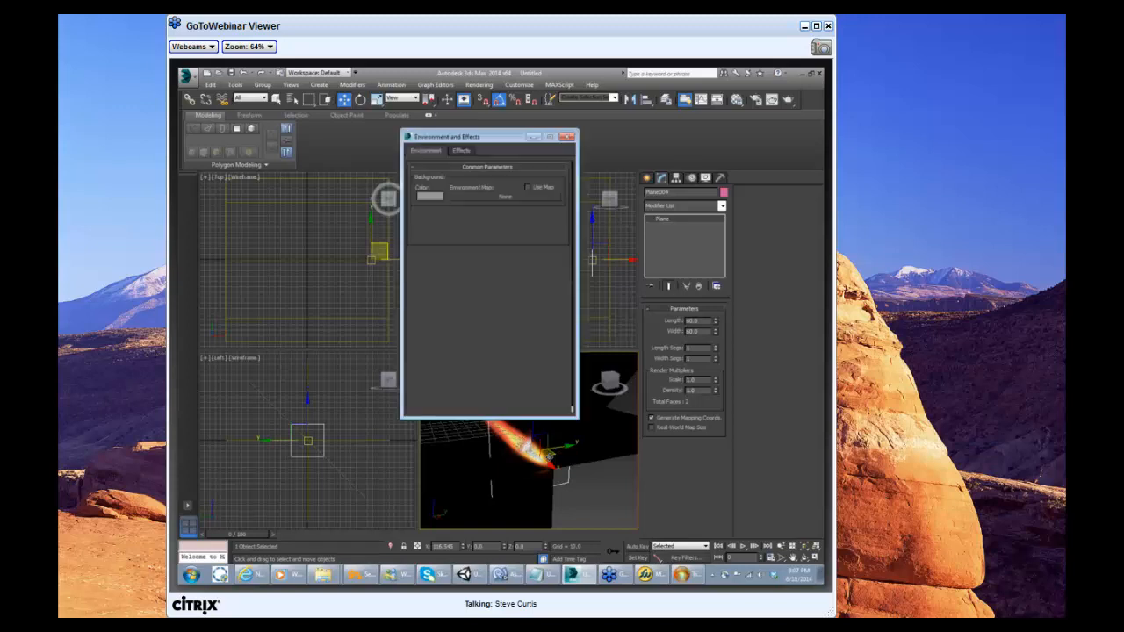
click(427, 198)
click(548, 214)
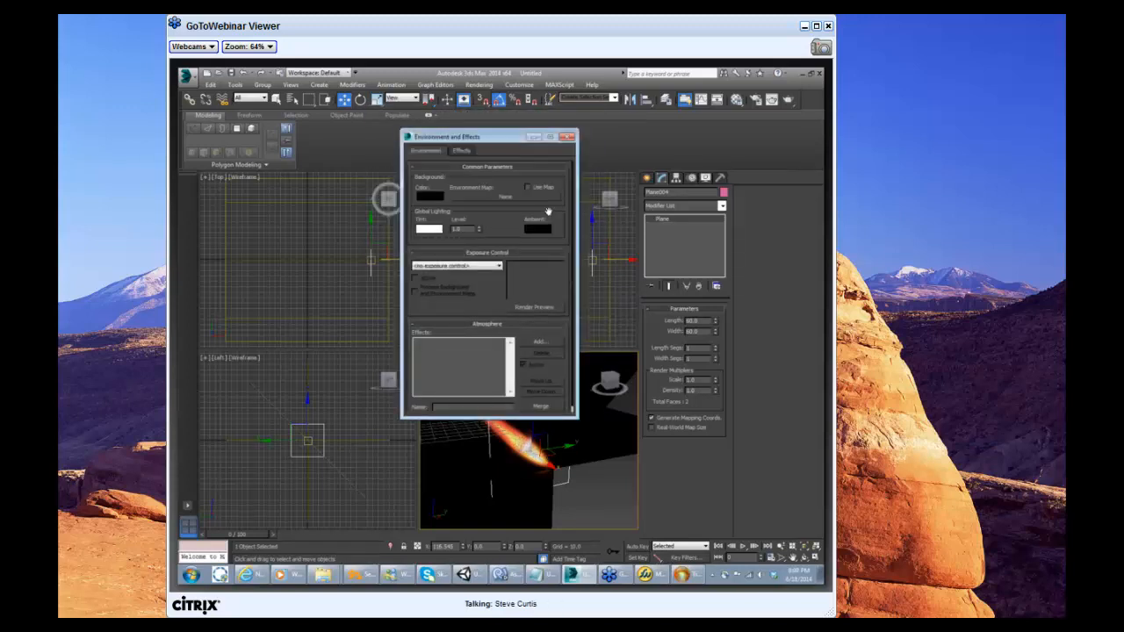
click(566, 138)
key(shift+q)
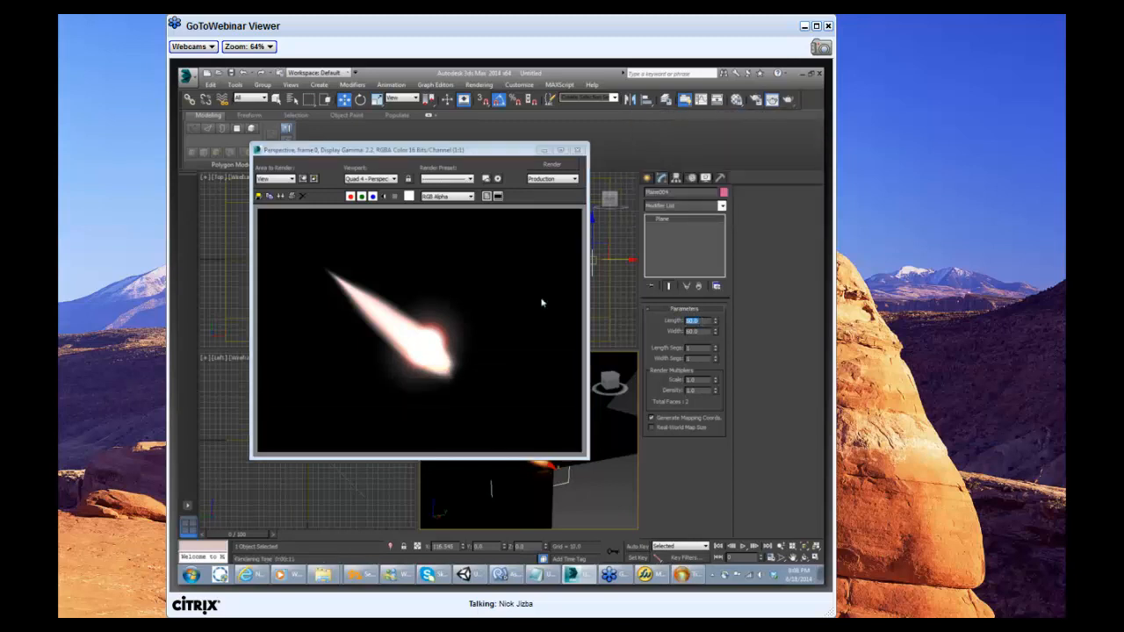
Try the glow plane at a length and width of 40 and render the flame again
text(40)
key(Tab)
text(40)
key(Tab)
key(shift+q)
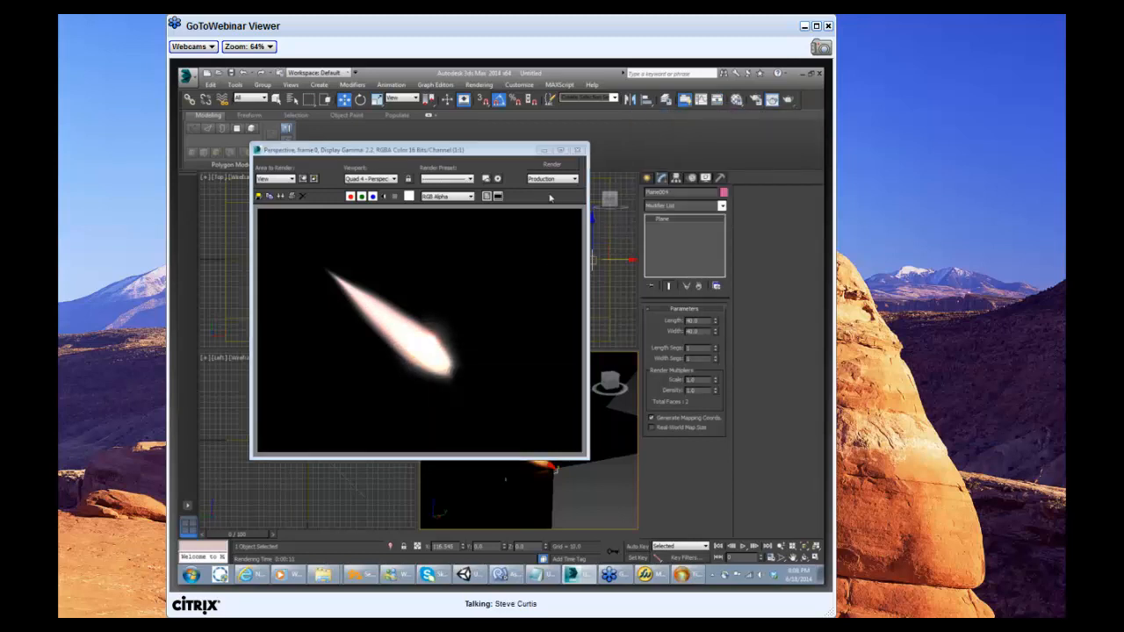
Render the flame from a lower, nearly head-on angle to inspect the smaller glow
click(579, 150)
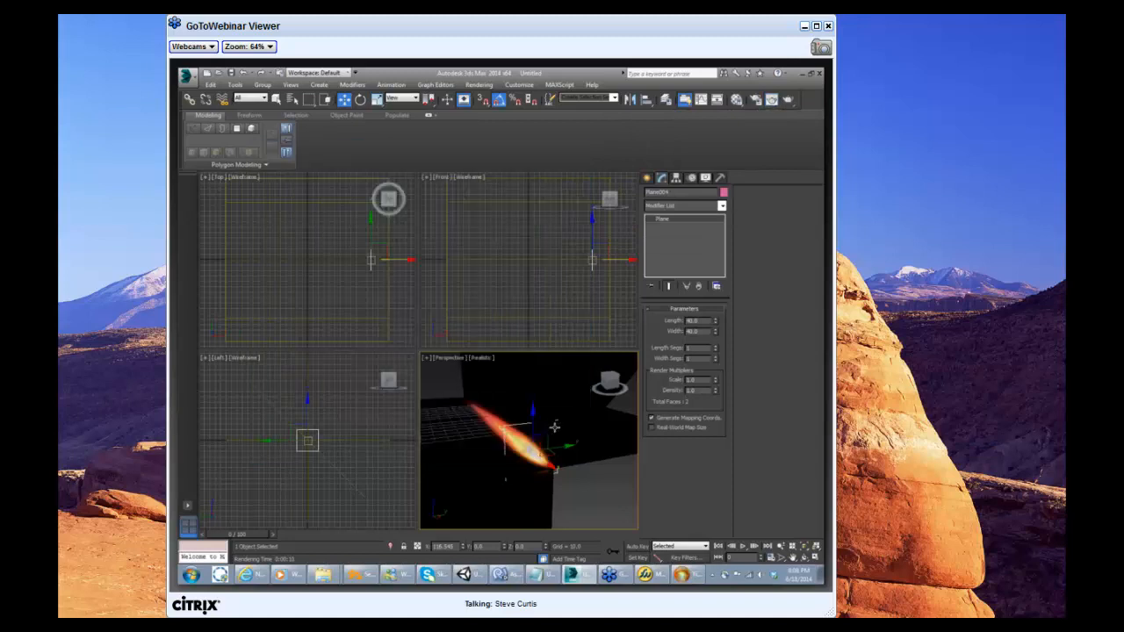
alt+middle_drag(554, 427, 541, 412)
key(shift+q)
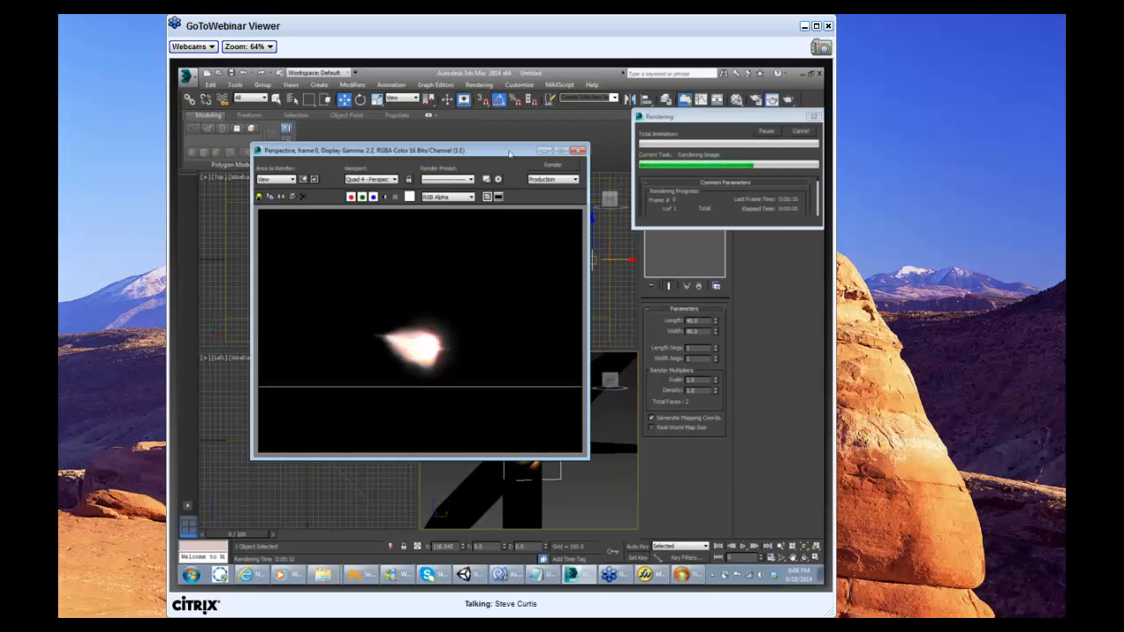
click(579, 150)
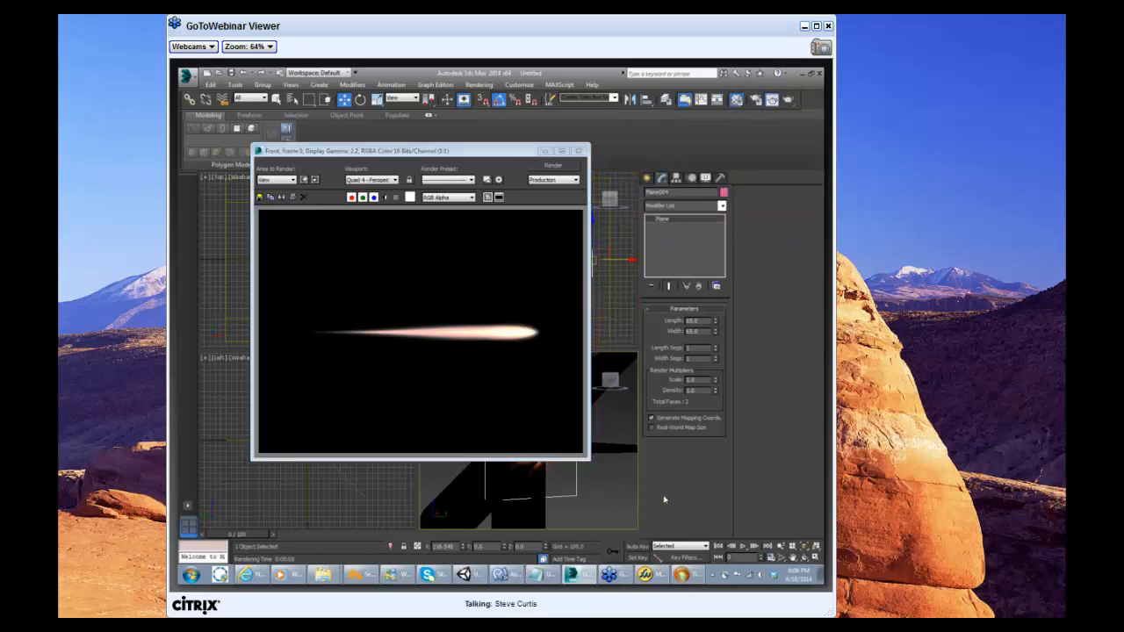
Check the RGB values of the 02 - Default glow material's diffuse color
key(m)
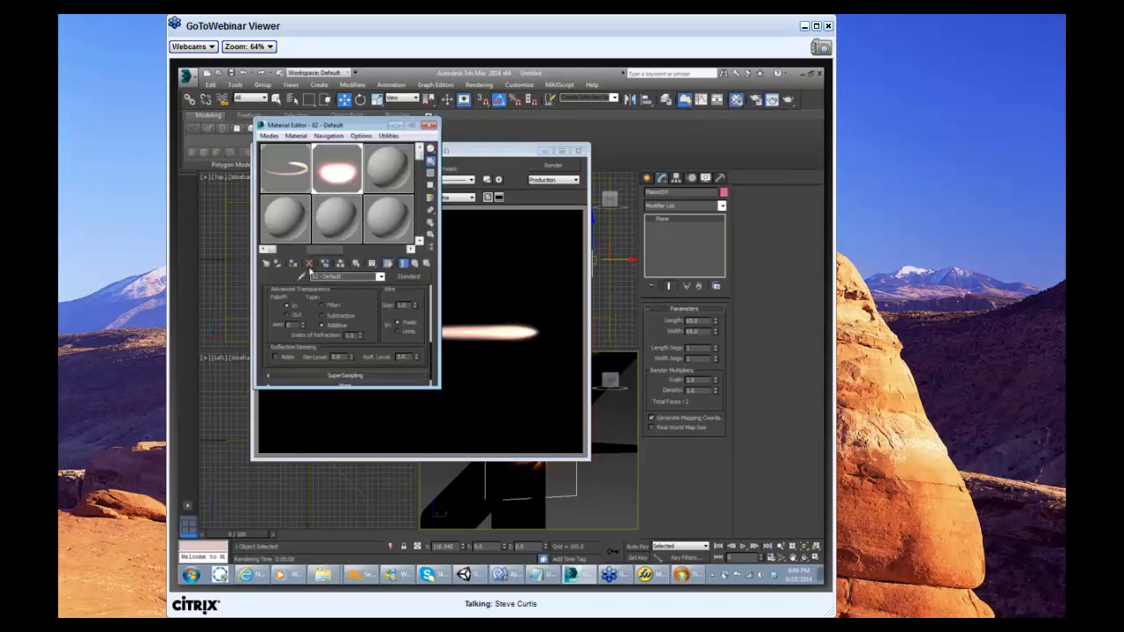
scroll(351, 306, up, 3)
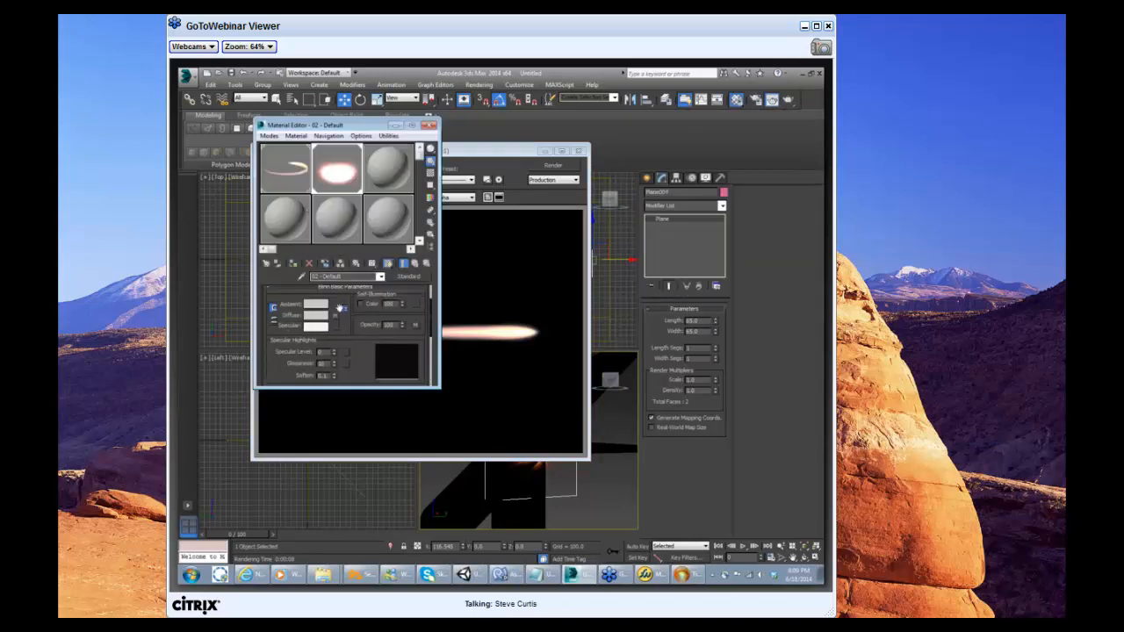
click(316, 316)
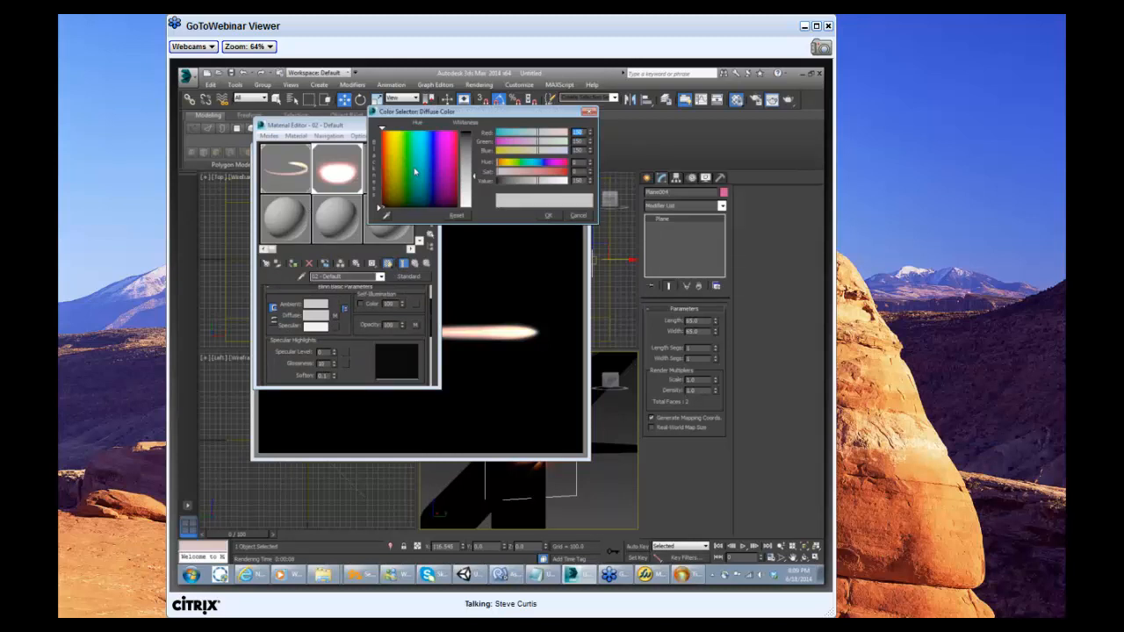
click(547, 216)
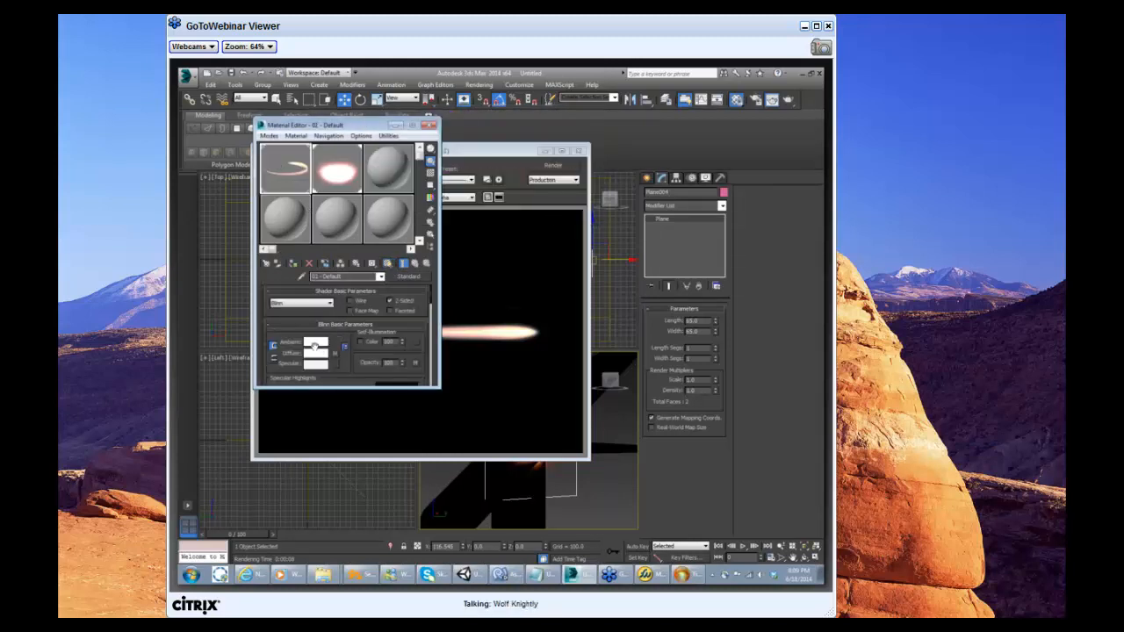
click(315, 353)
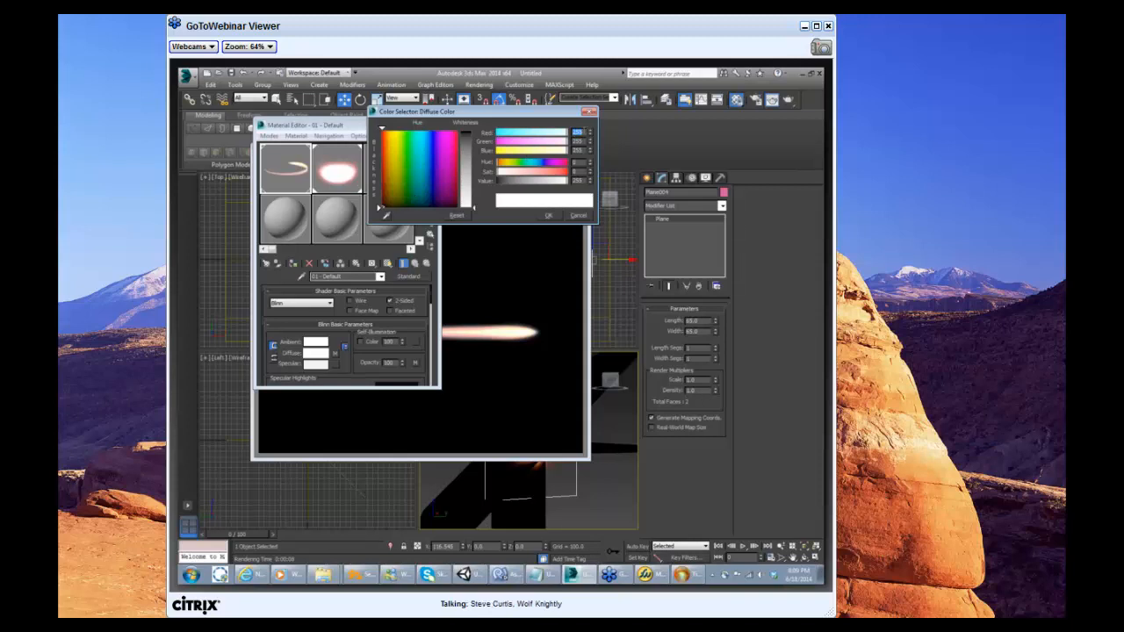
text(150)
key(Tab)
text(150)
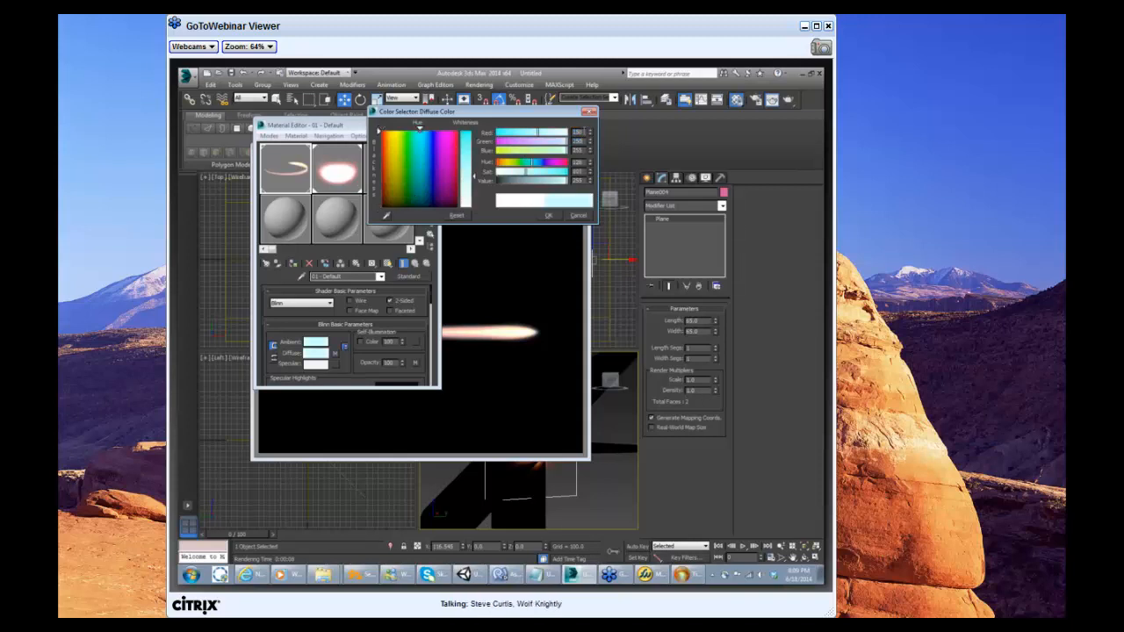
key(Tab)
text(150)
key(Tab)
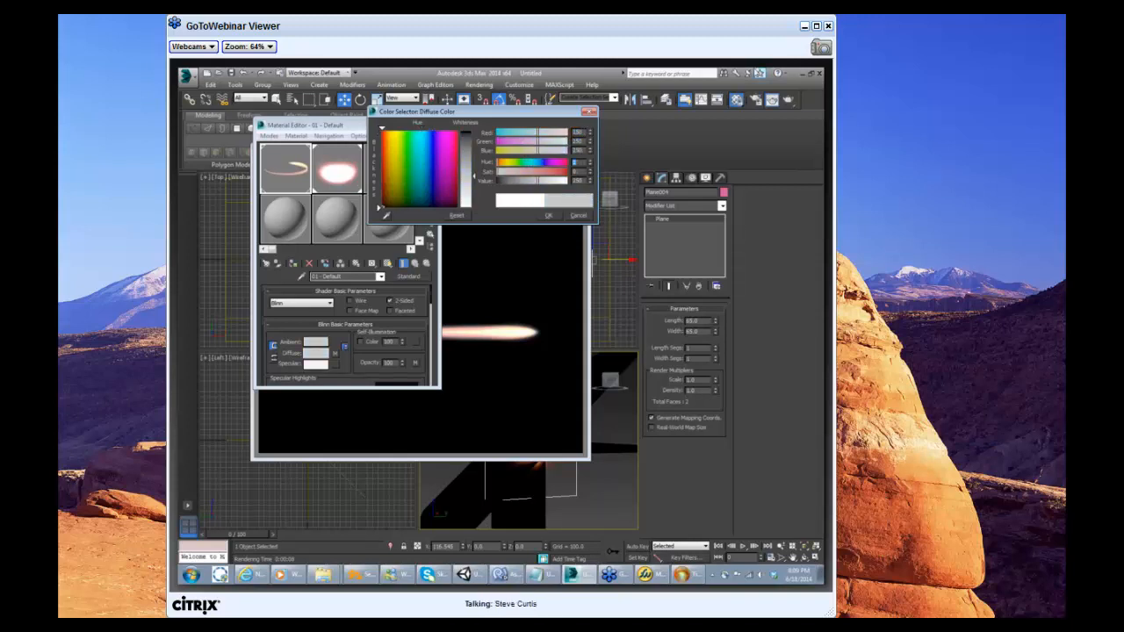
click(586, 114)
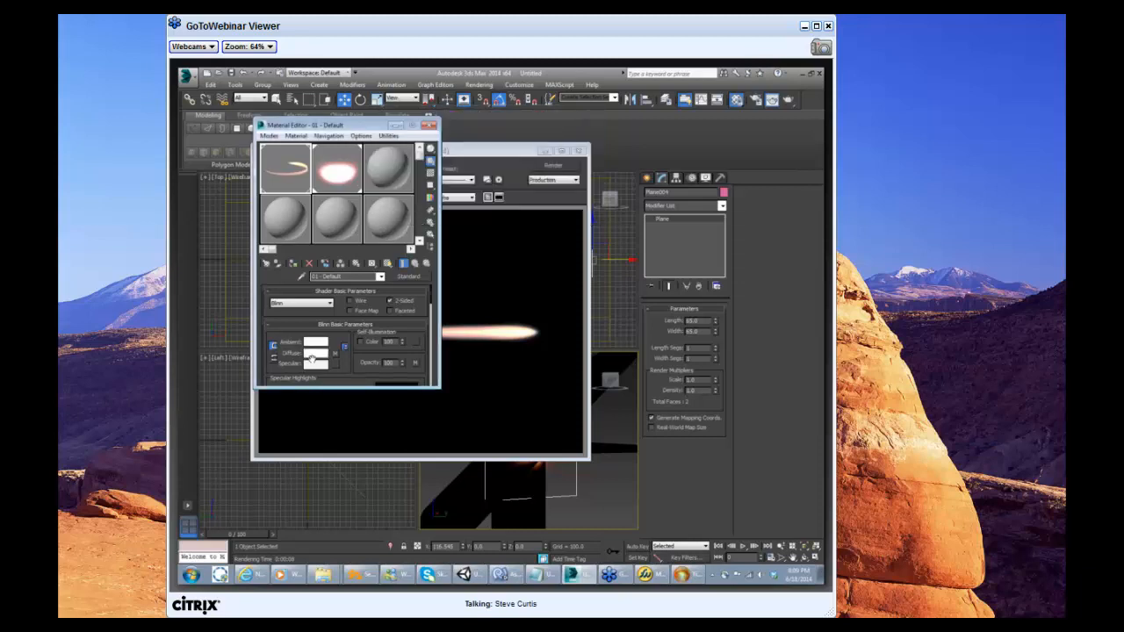
Set the 01 - Default flame material's diffuse color to RGB 150, 150, 150 and render the Perspective view
click(314, 355)
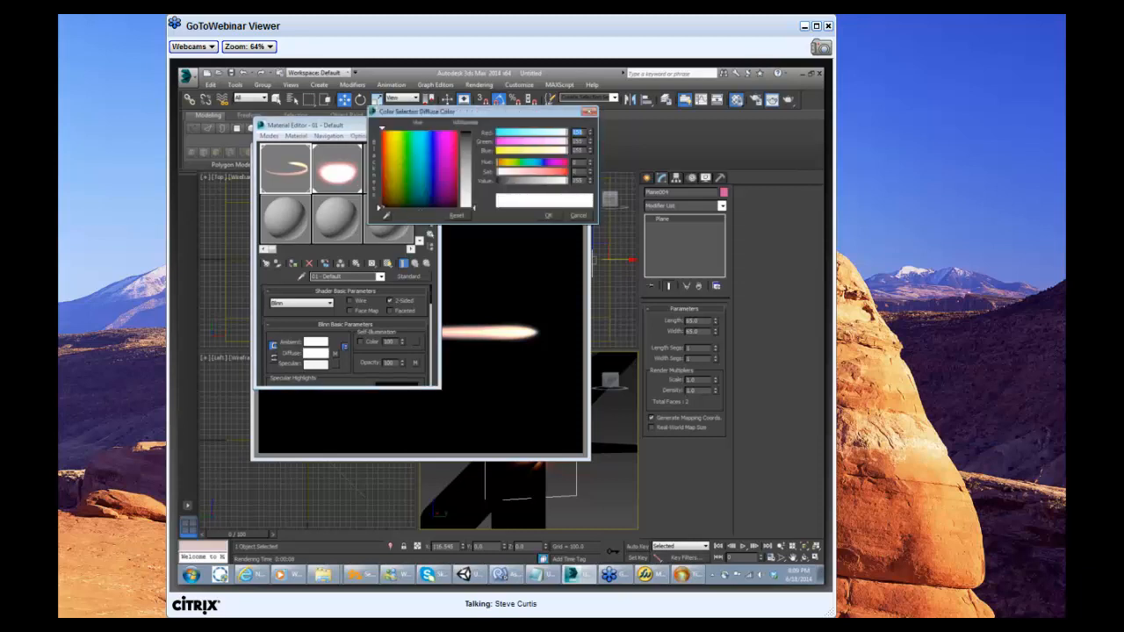
text(150)
key(Tab)
text(150)
key(Tab)
text(150)
key(Tab)
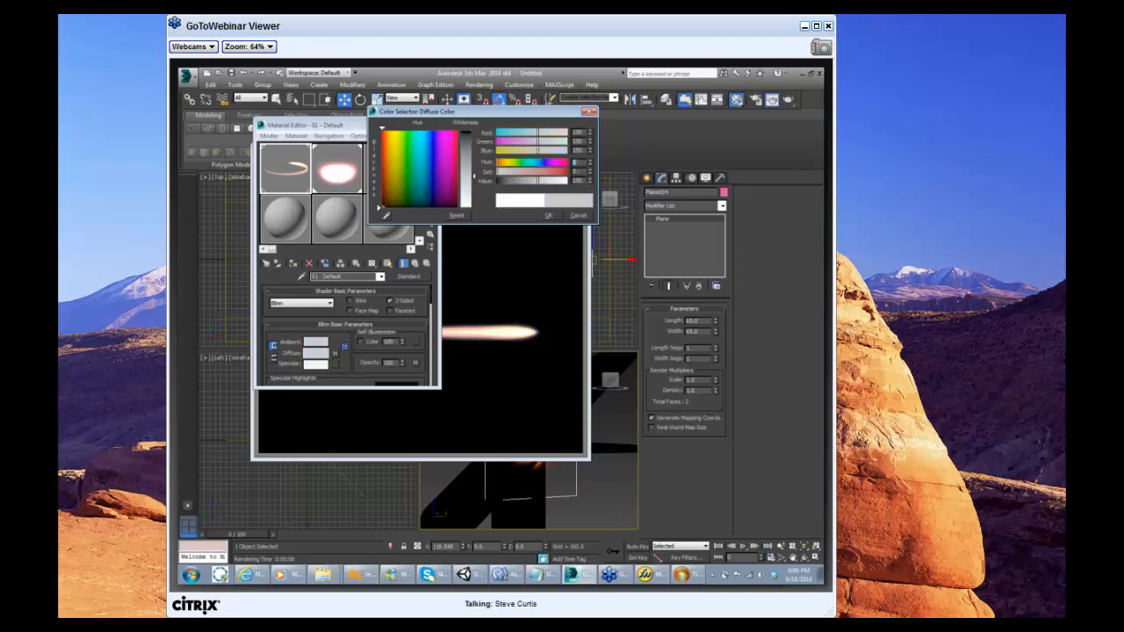
click(547, 215)
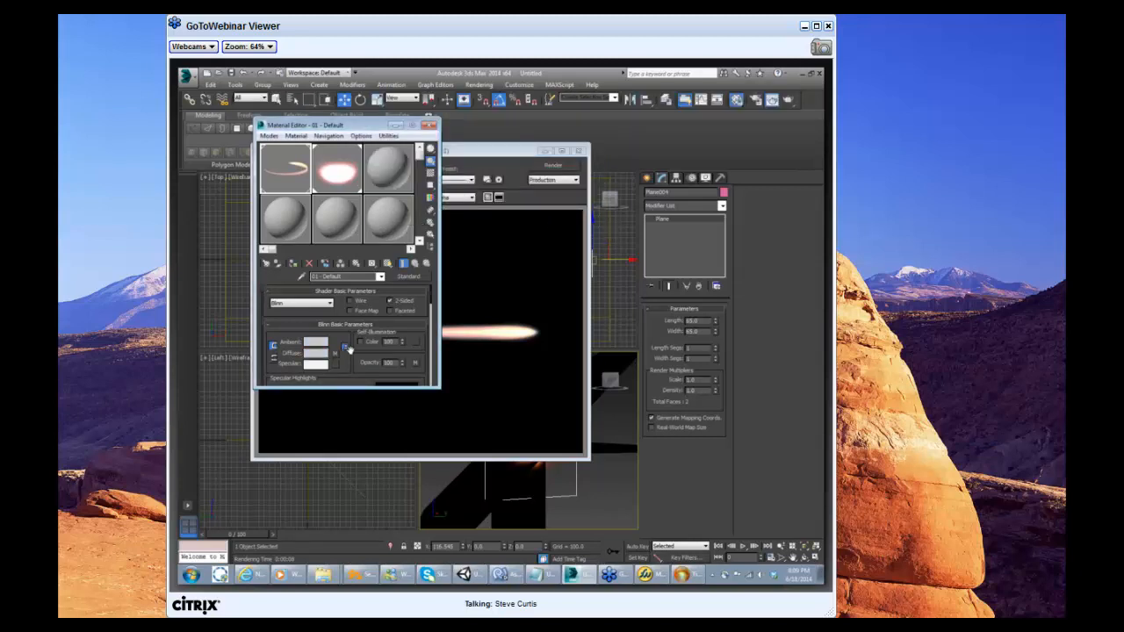
key(shift+q)
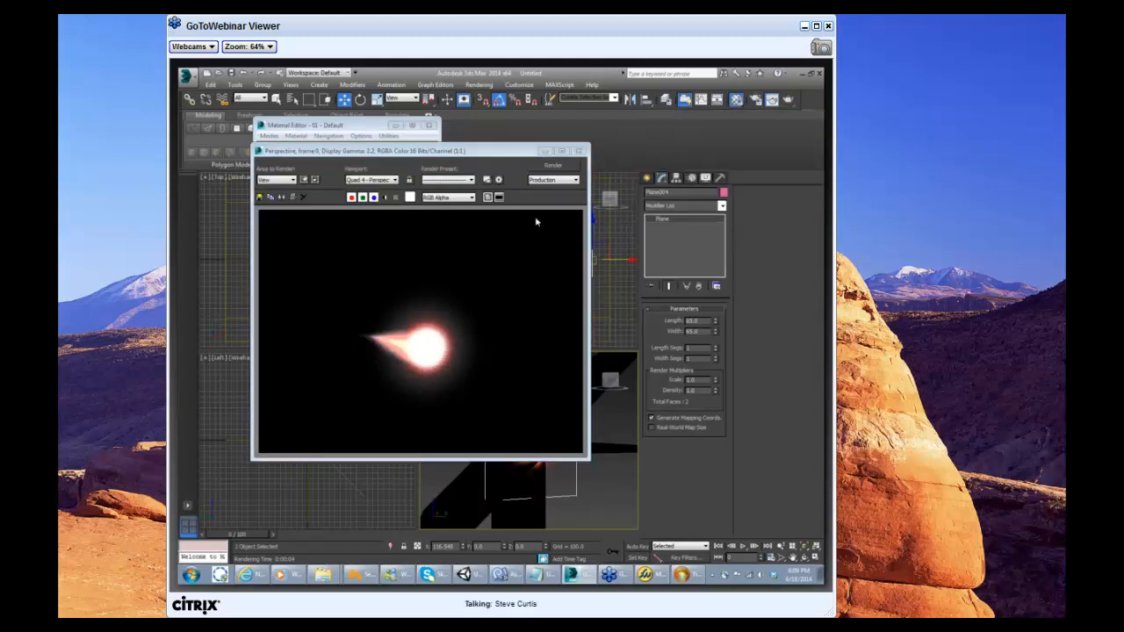
Close the Material Editor and render the flame from the opposite side, seen slightly from above
click(579, 151)
click(428, 124)
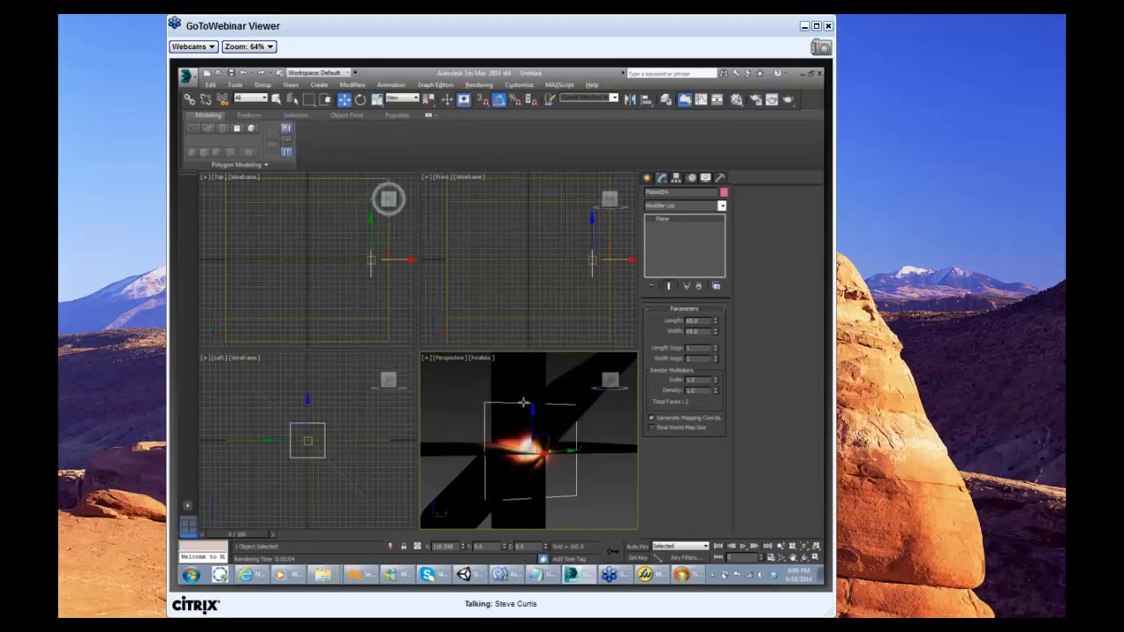
alt+middle_drag(523, 402, 579, 443)
key(shift+q)
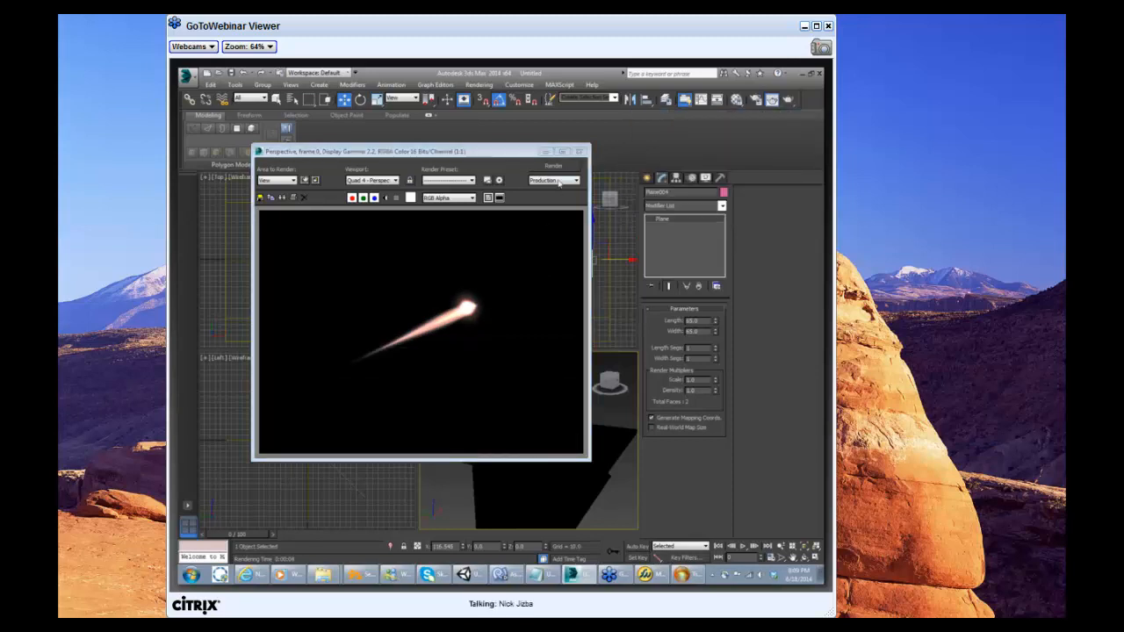
click(579, 151)
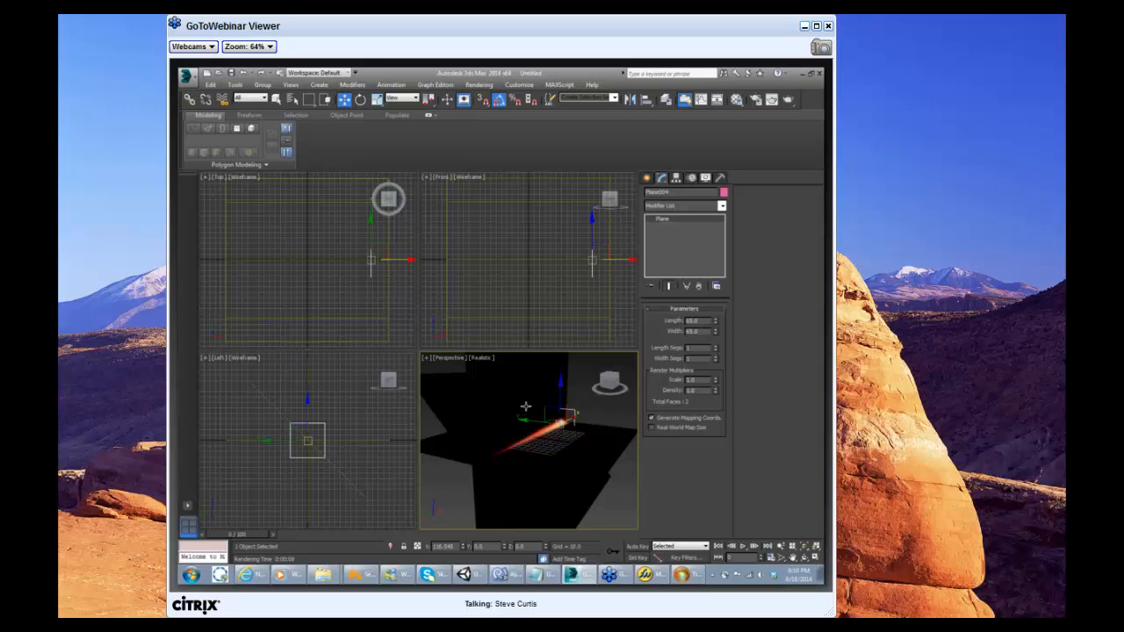
Delete the large vertical plane that crosses the horizontal flame plane
click(560, 363)
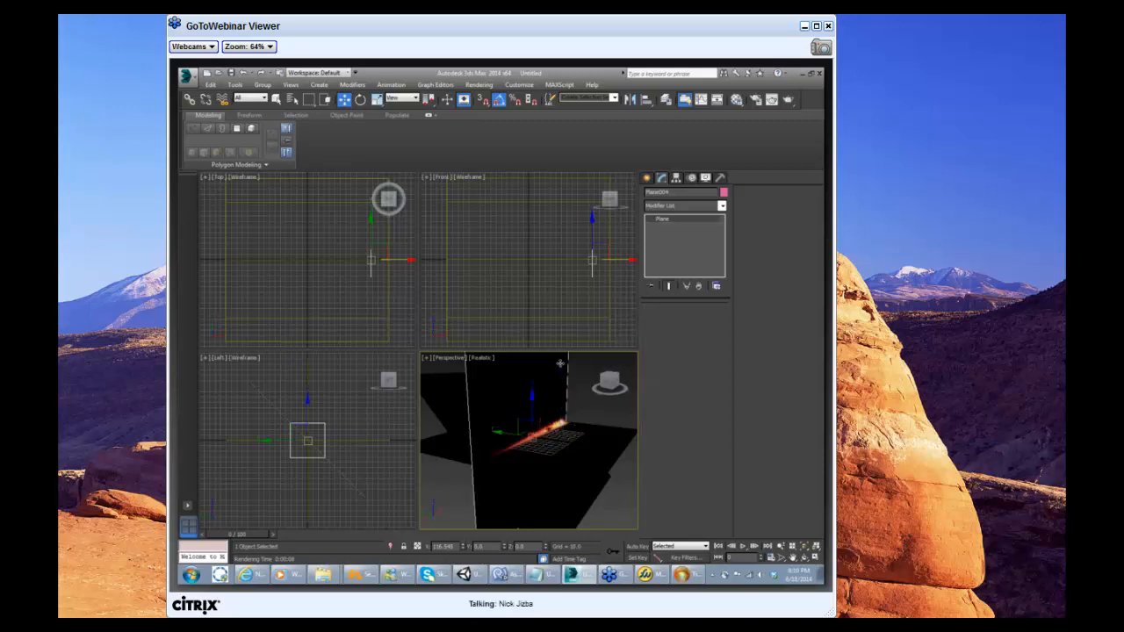
key(Delete)
Center the remaining large horizontal flame plane at X 0 and Y 0, and maximize the Perspective viewport
click(480, 444)
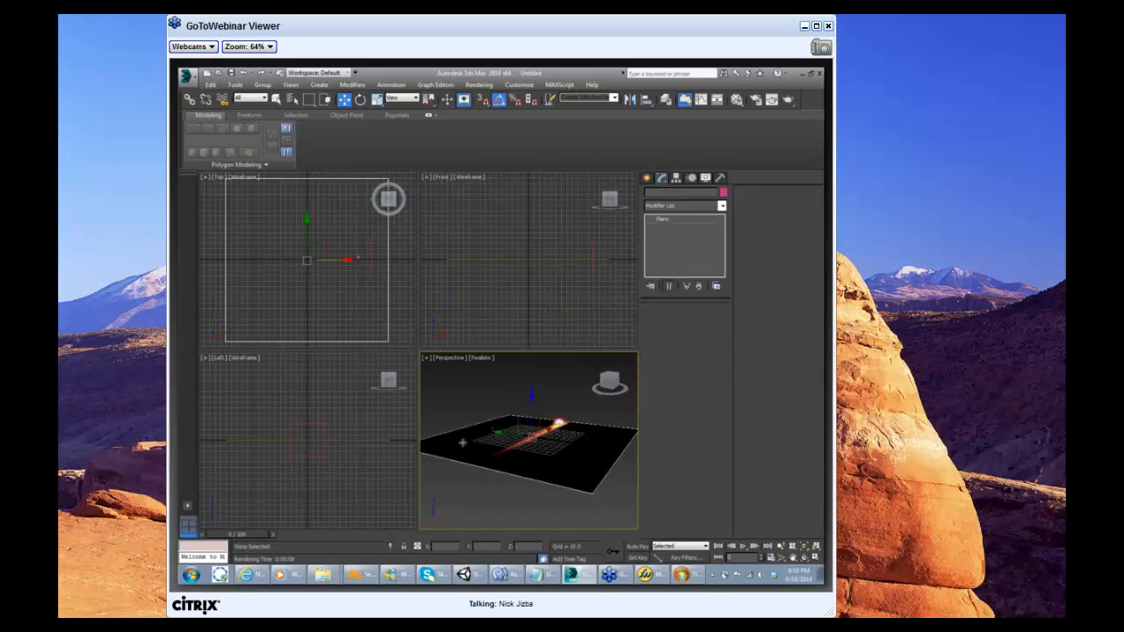
alt+middle_drag(585, 434, 540, 454)
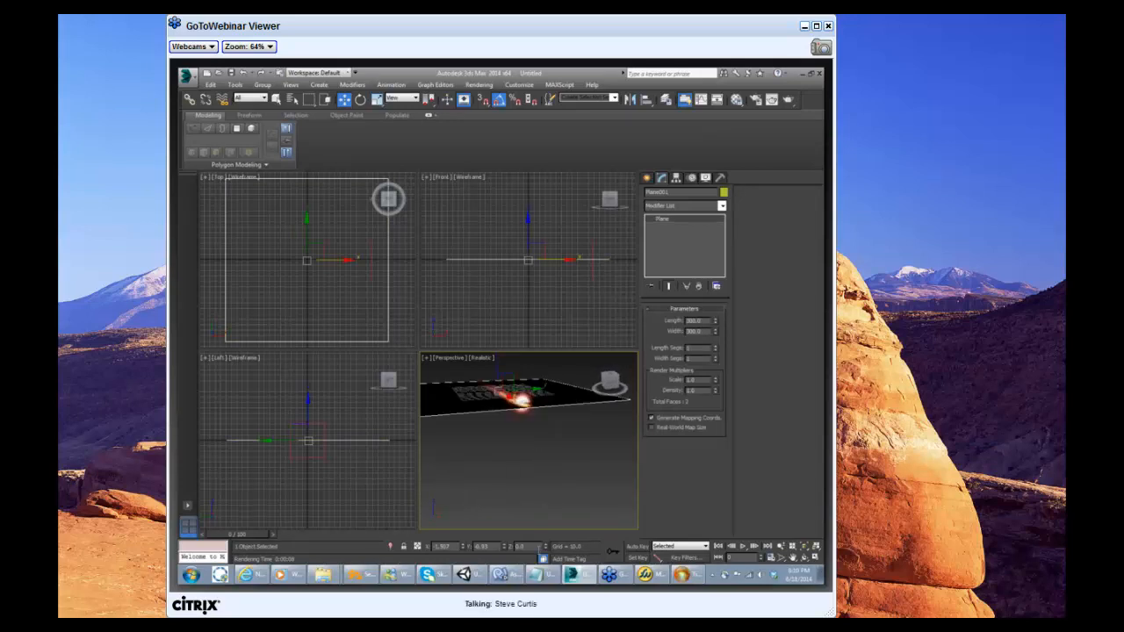
key(shift+Tab)
text(0)
key(Return)
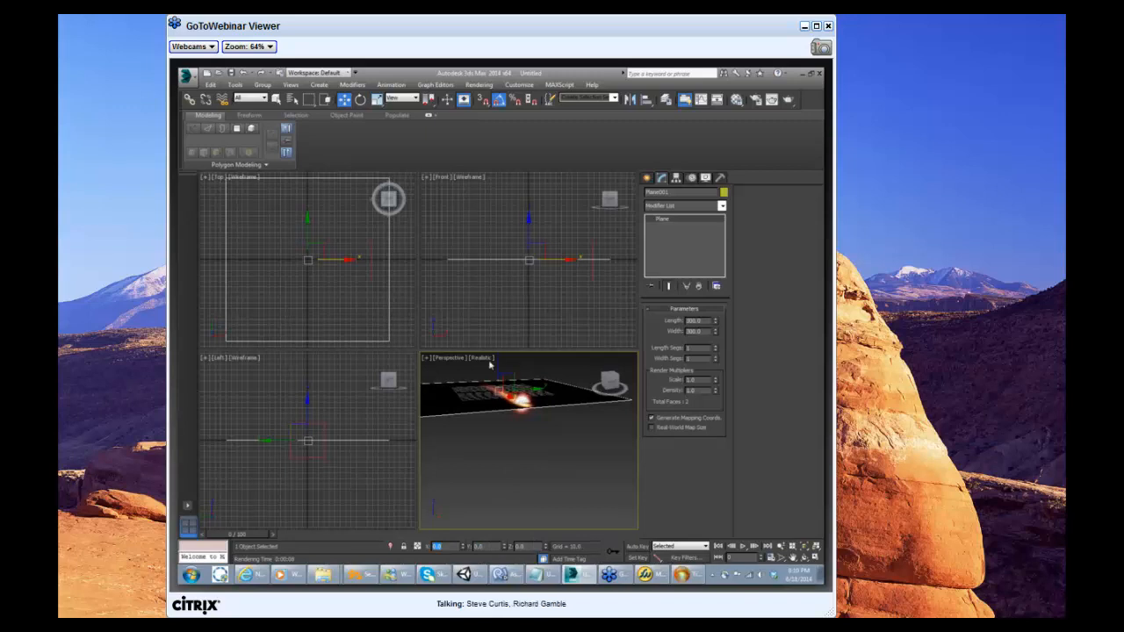
scroll(491, 366, up, 3)
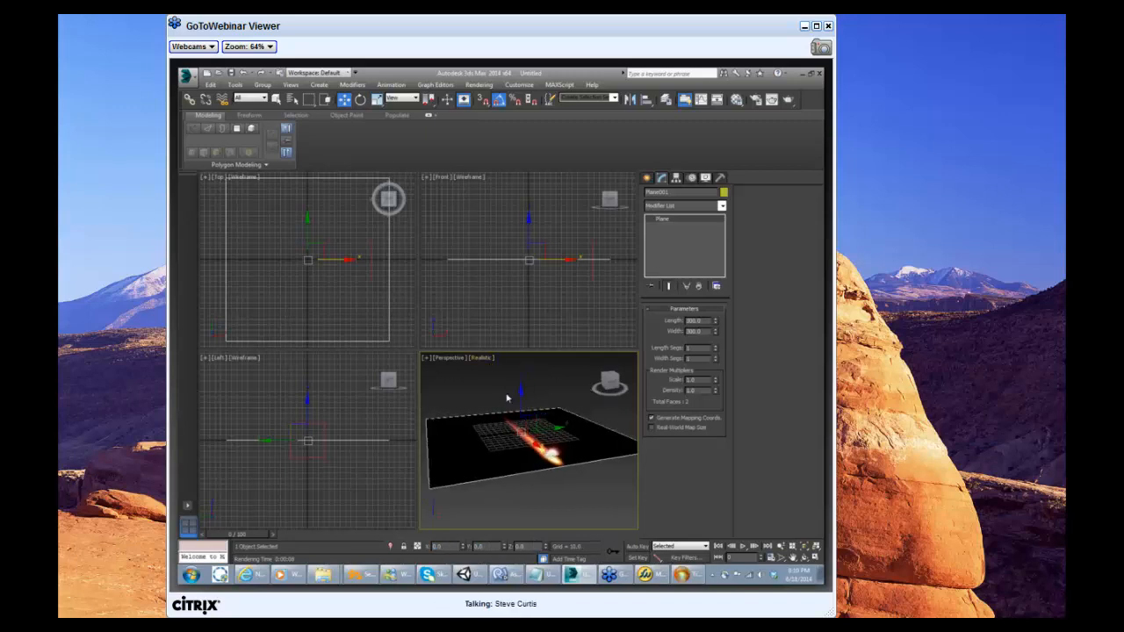
key(alt+w)
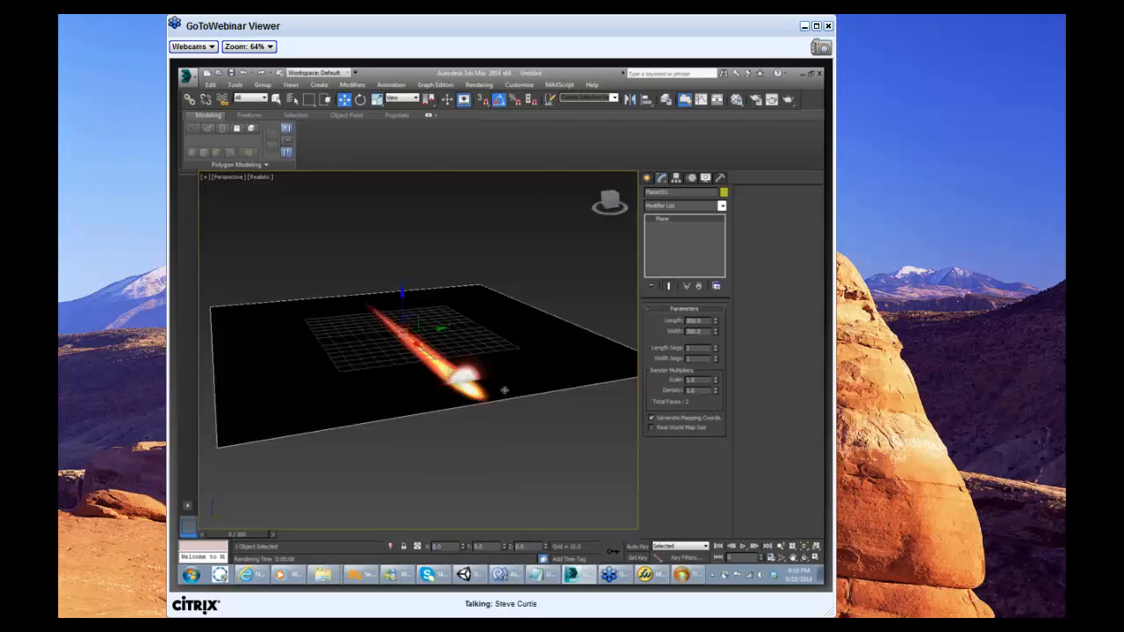
Add an Edit Poly modifier to the large horizontal flame plane and set the base plane's length segments to 3
click(672, 206)
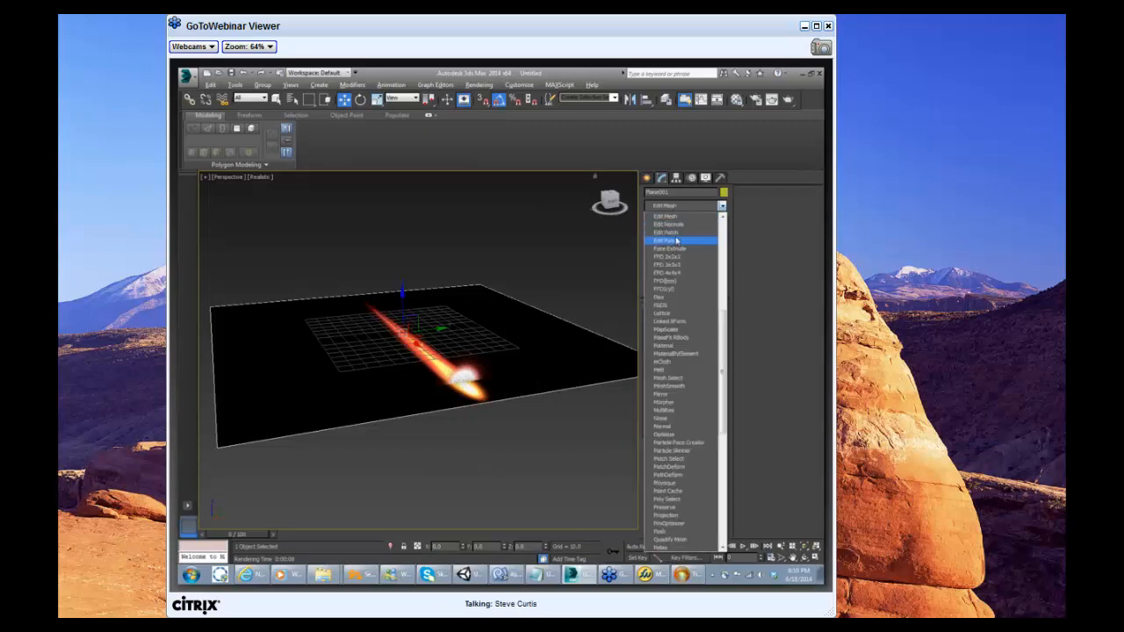
click(667, 241)
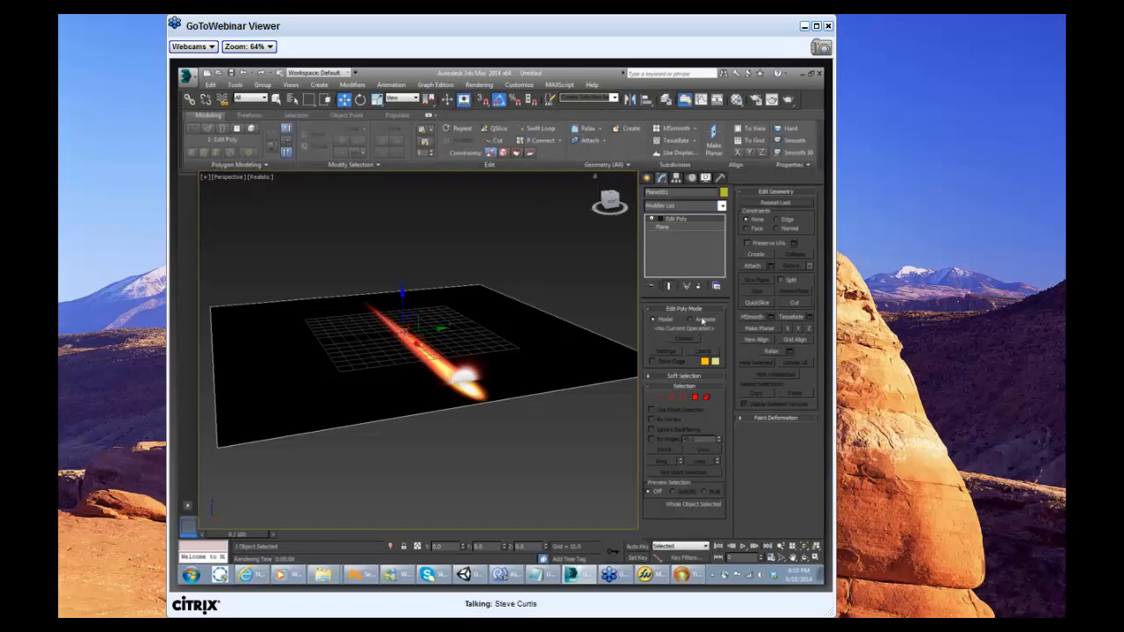
click(693, 227)
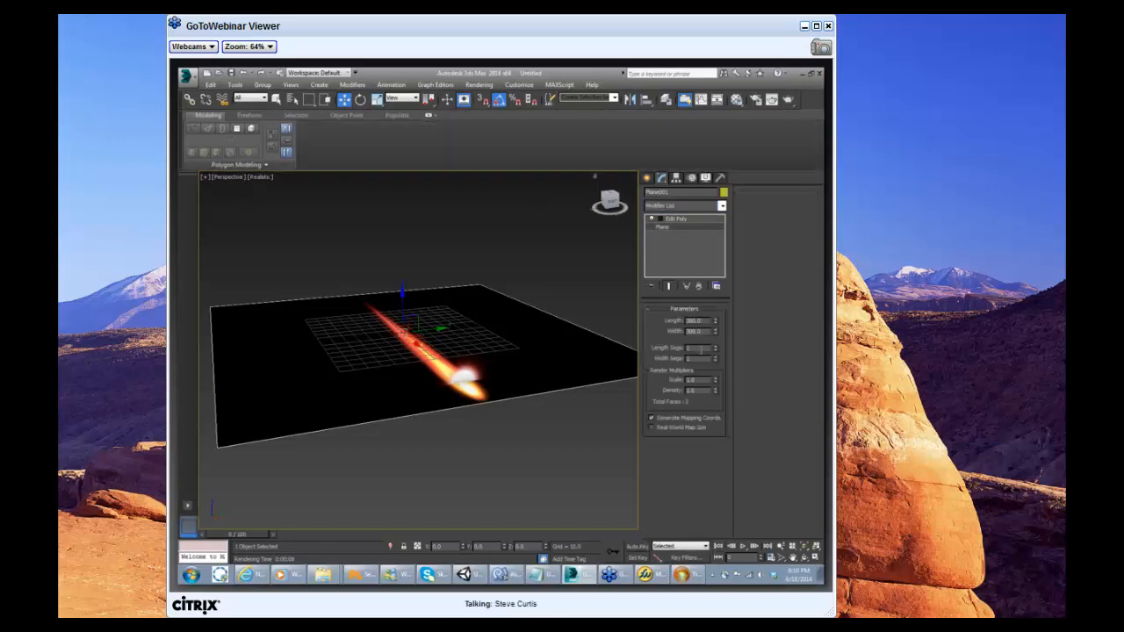
click(716, 348)
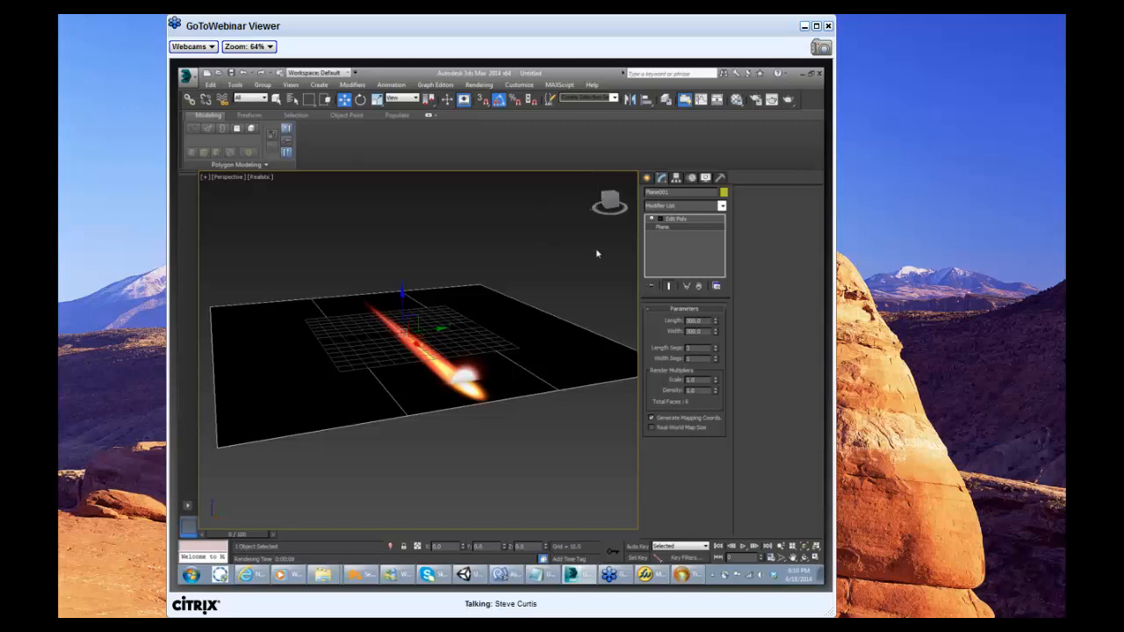
Delete the two outer polygon strips of the flame plane in Edit Poly, keeping only the middle strip
click(673, 220)
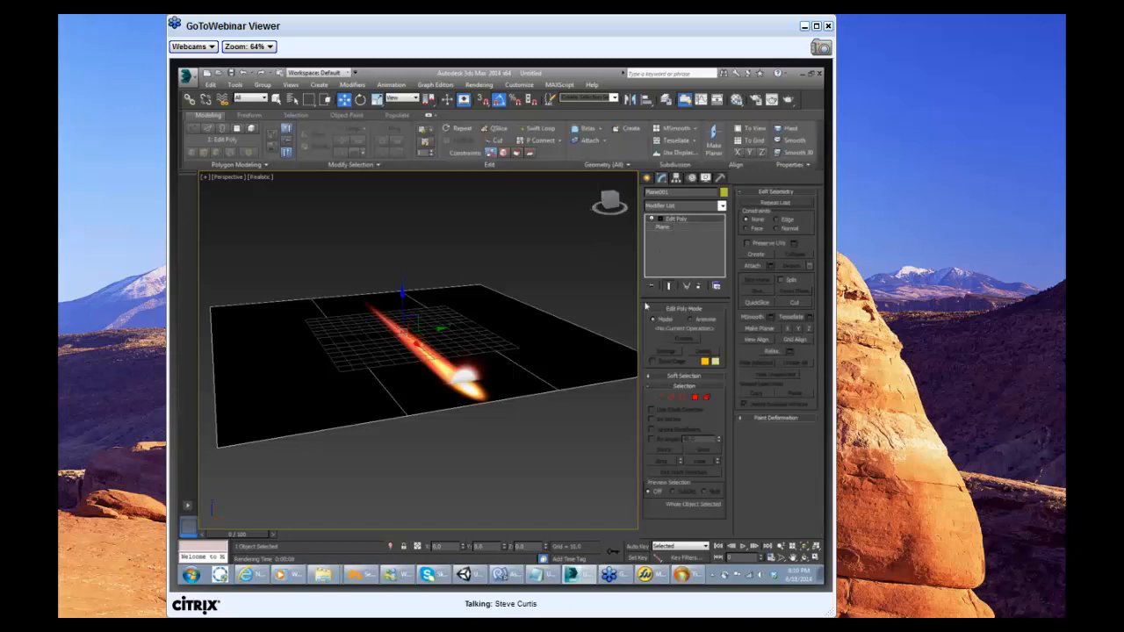
click(692, 389)
click(692, 387)
click(695, 397)
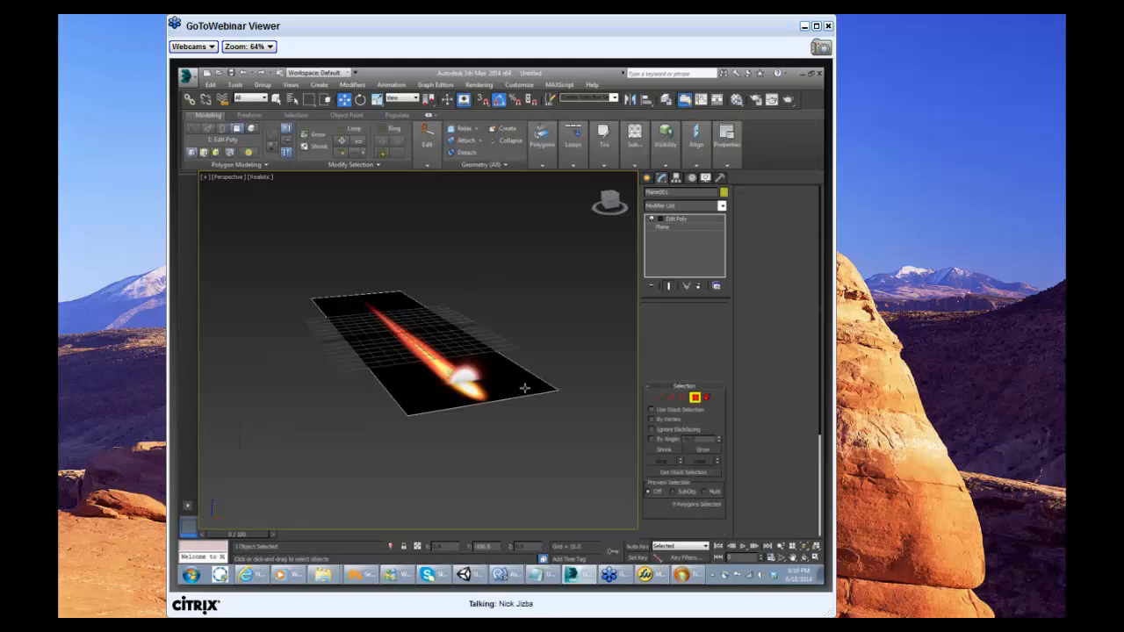
Connect the flame plane's two short end edges with 2 segments, pinched outward slightly to lie just outside the flame
alt+middle_drag(497, 408, 504, 419)
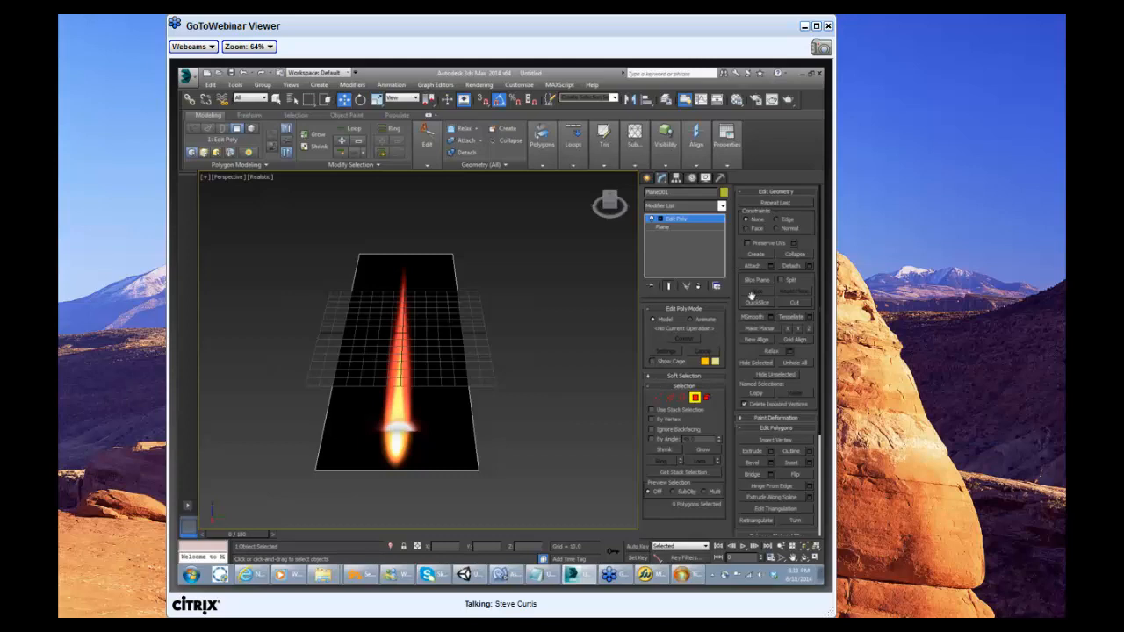
key(2)
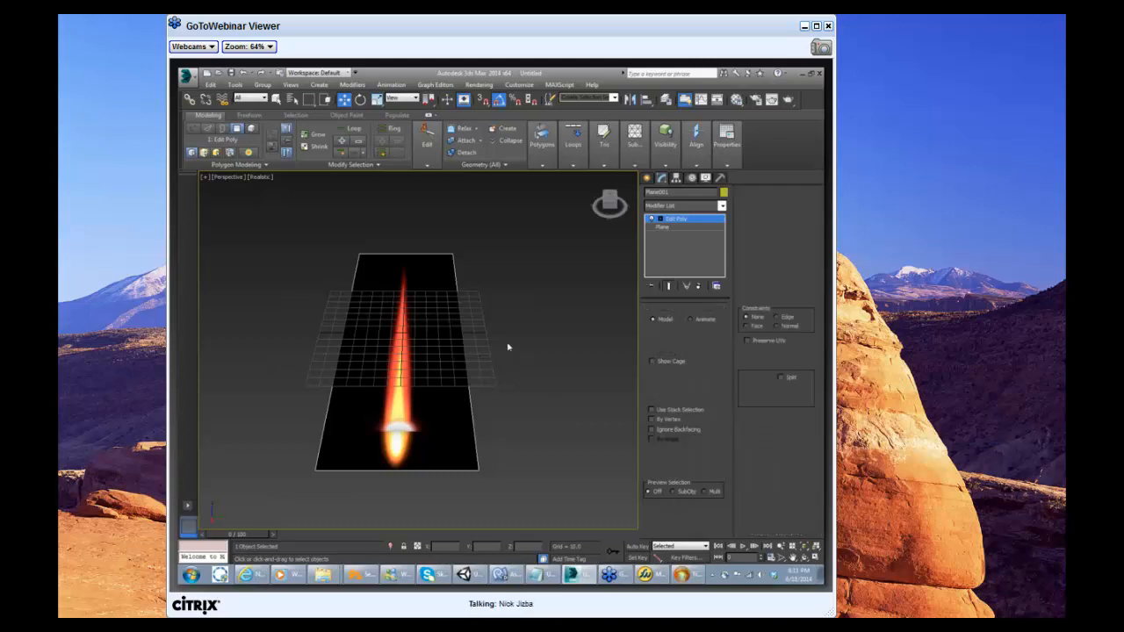
drag(391, 238, 400, 488)
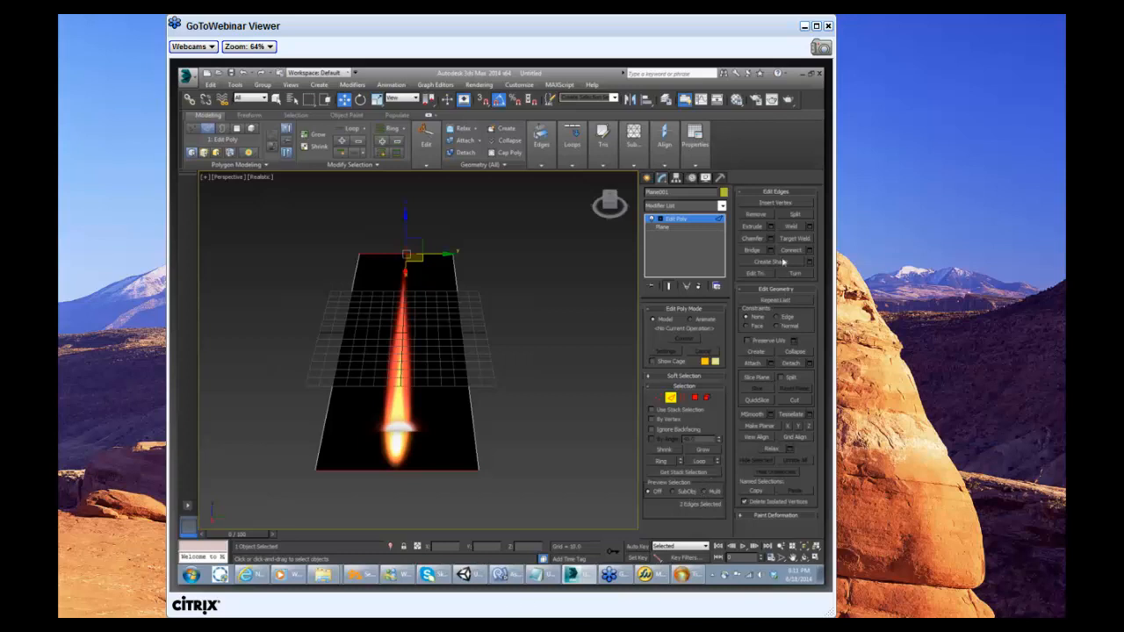
click(808, 251)
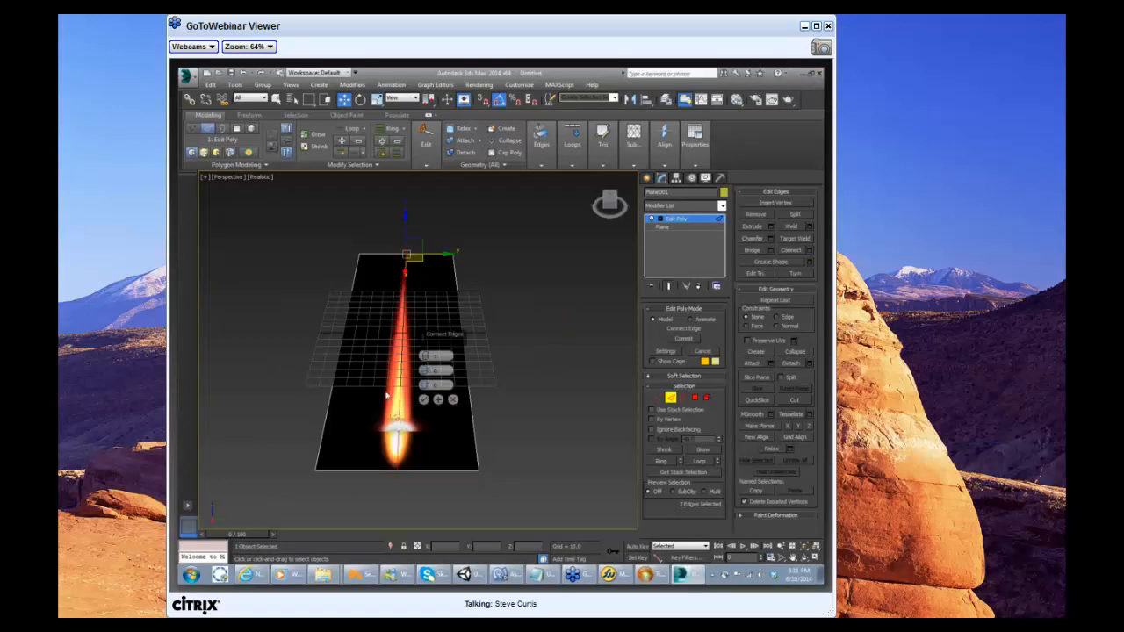
click(427, 355)
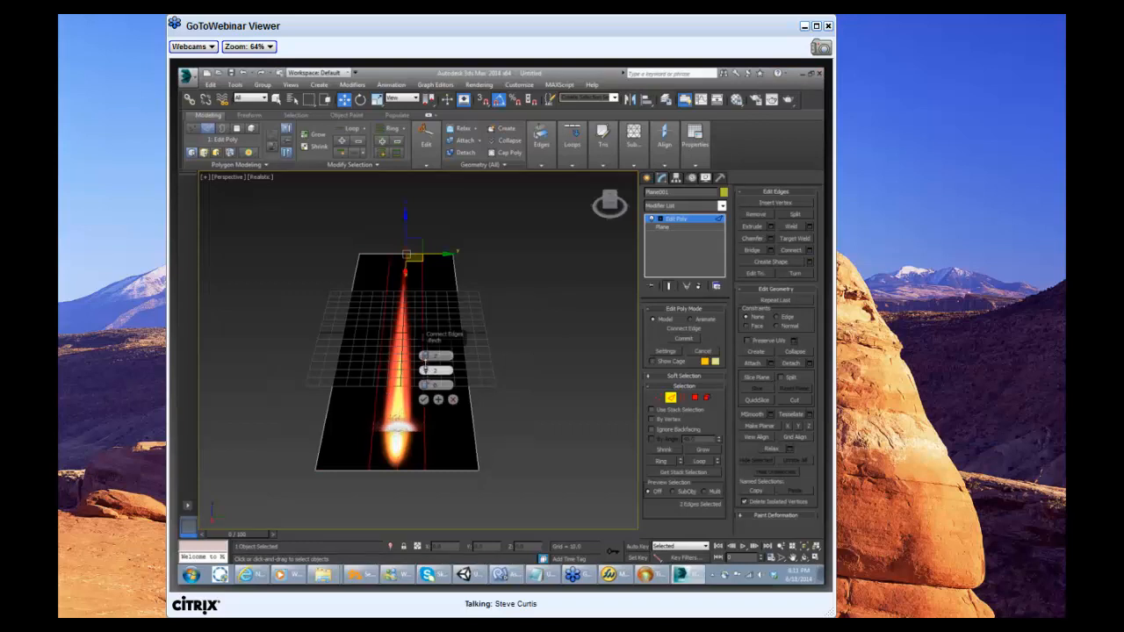
mouse_move(425, 370)
mouse_down()
mouse_move(427, 337)
mouse_move(426, 349)
mouse_up()
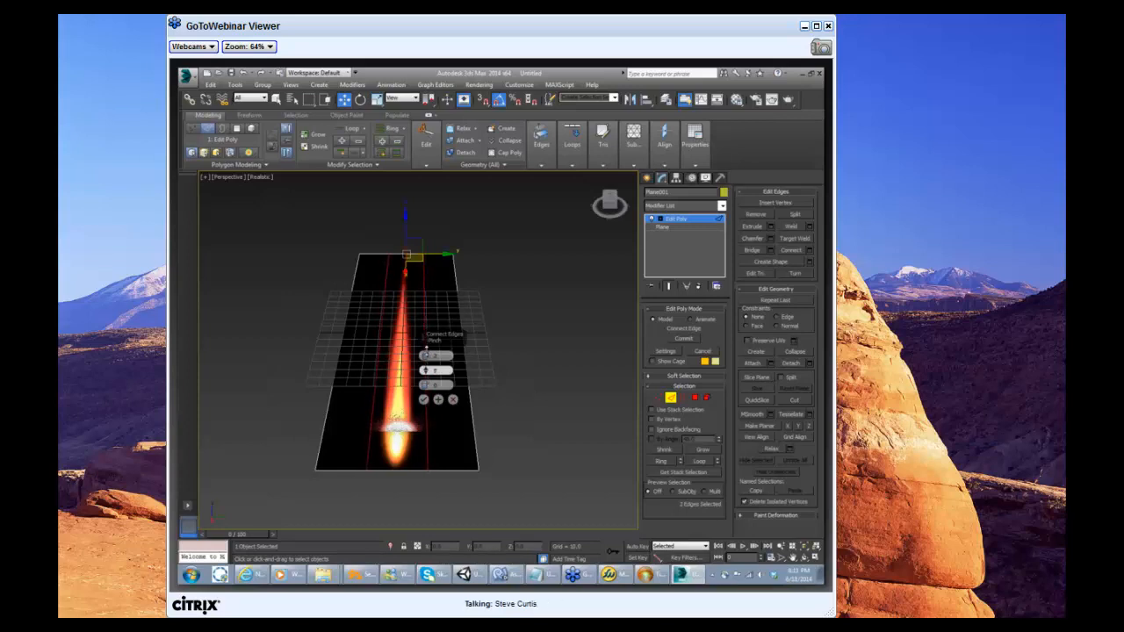
click(424, 400)
Delete the two black polygon strips on either side of the flame and leave polygon editing
key(4)
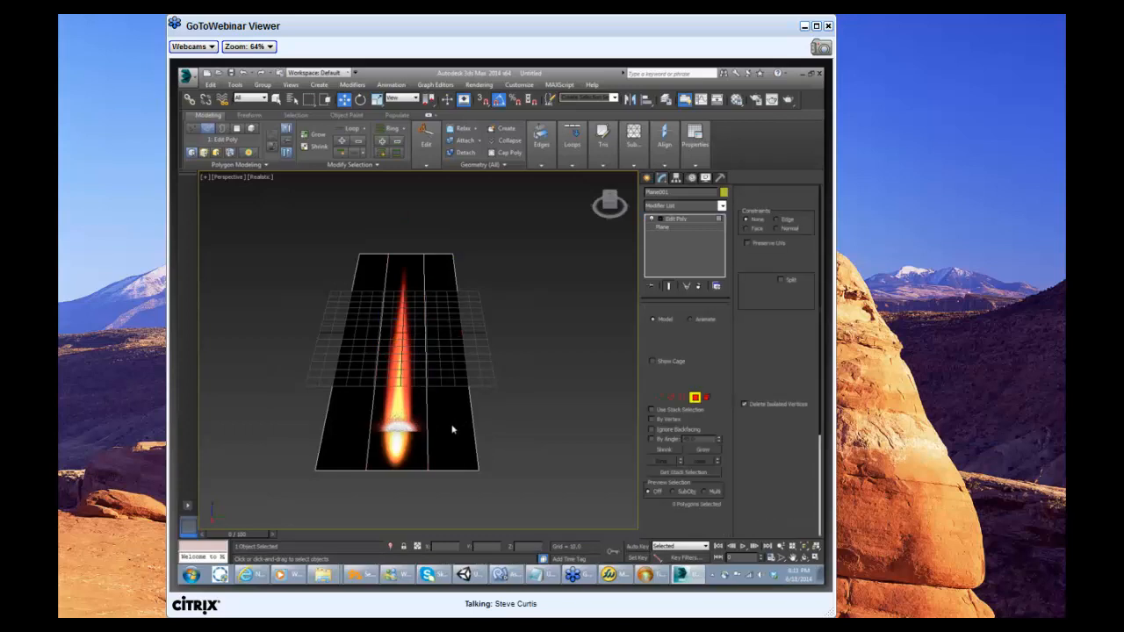
click(452, 425)
ctrl+click(324, 427)
key(Delete)
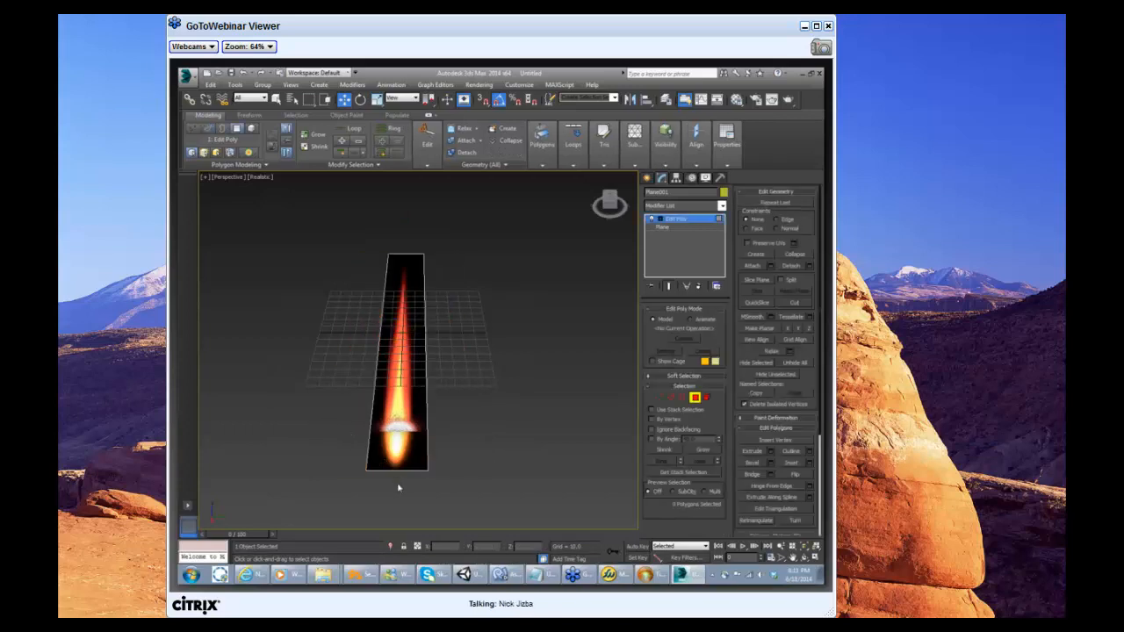
click(701, 400)
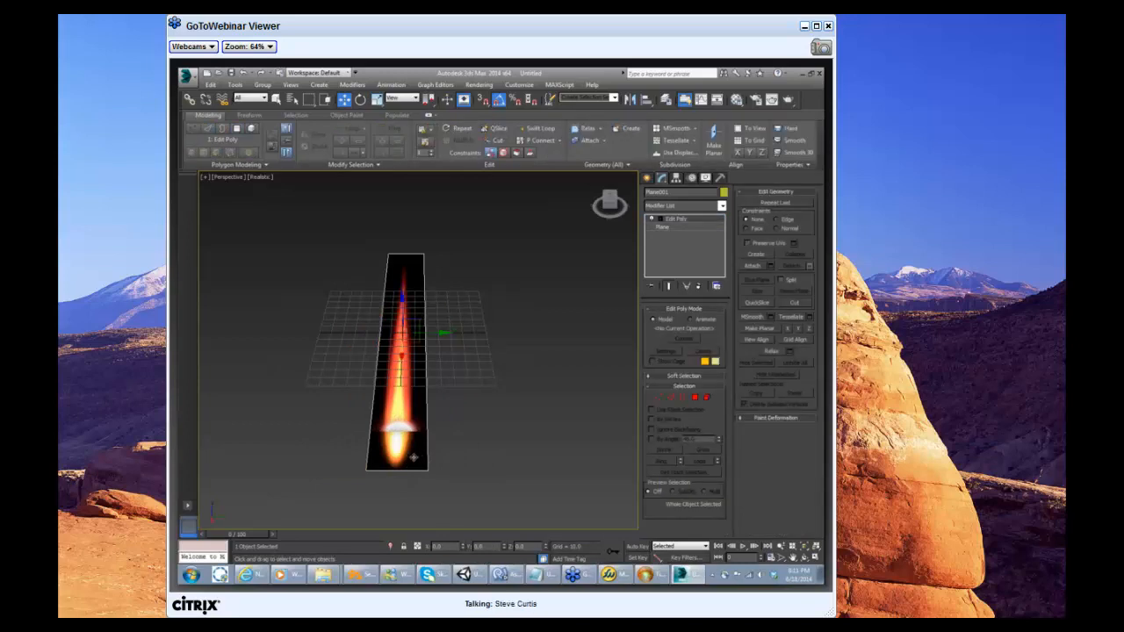
Clone the narrow flame plane as copies rotated about its long axis in 45-degree increments
key(e)
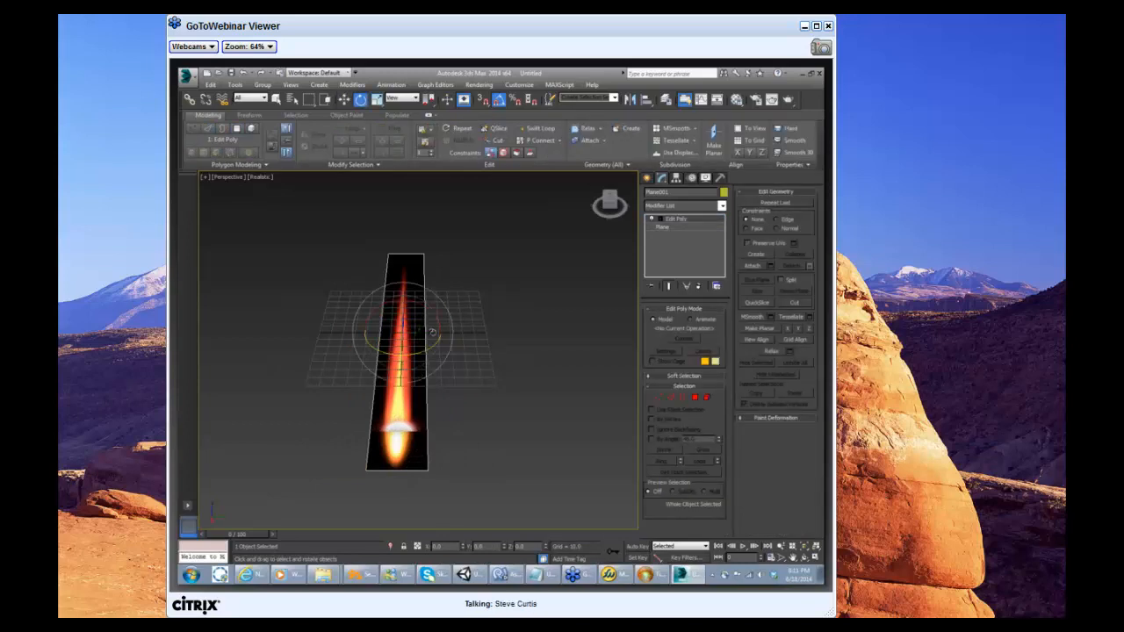
drag(416, 306, 404, 302)
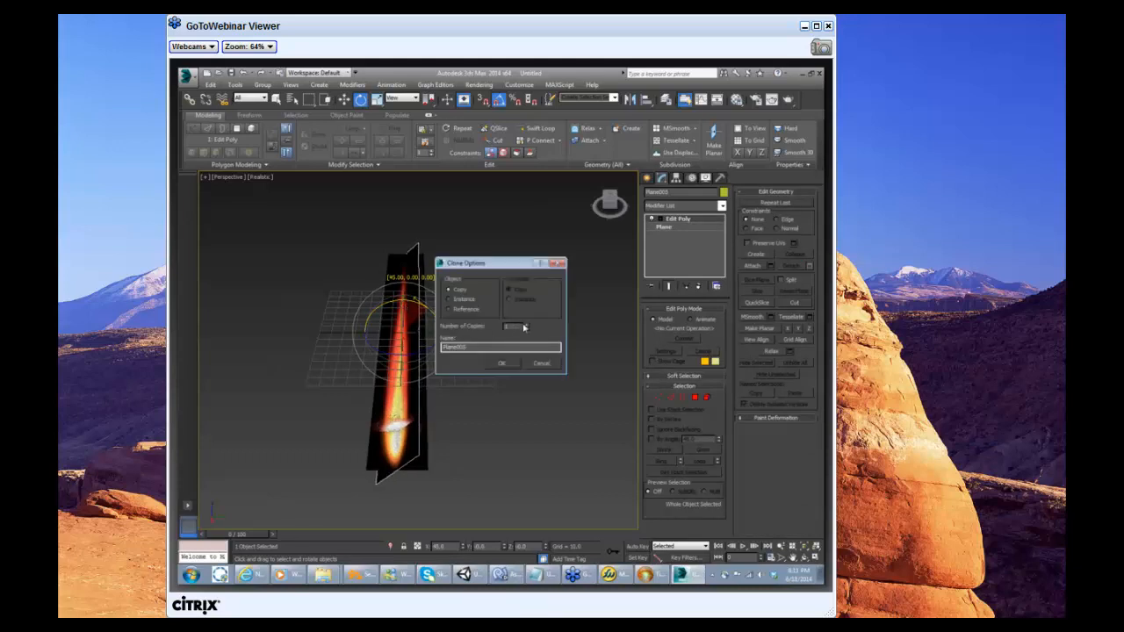
click(510, 366)
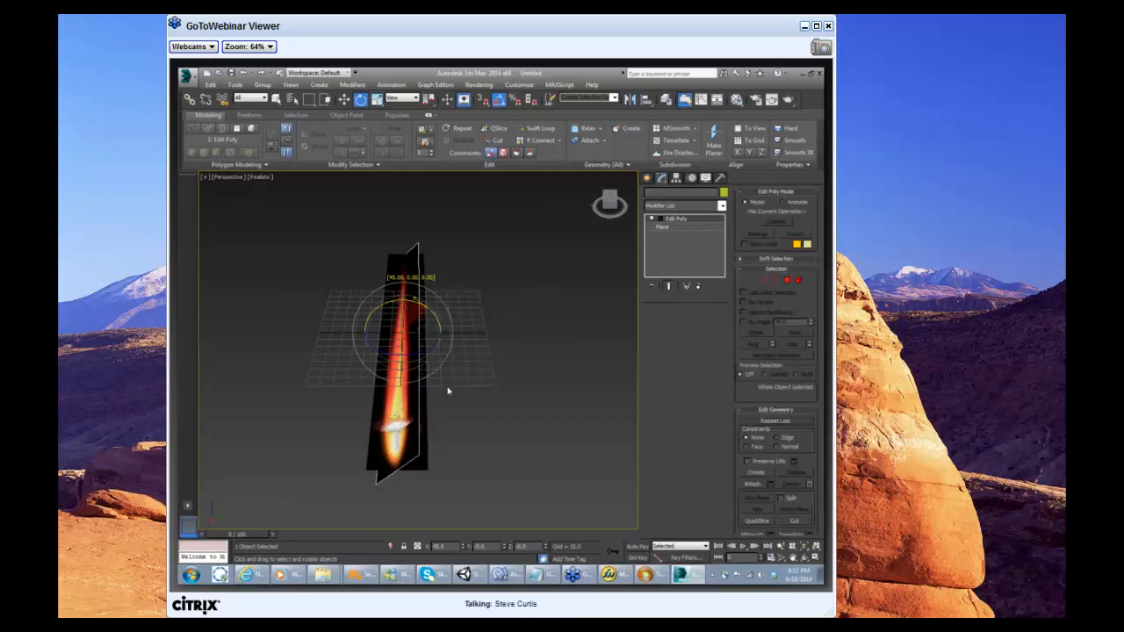
Render the crossed flame planes from three different viewing angles to examine the fireball's shape and glow
mouse_move(445, 414)
alt+middle_down()
mouse_move(452, 419)
mouse_move(474, 394)
mouse_move(454, 402)
alt+middle_up()
key(shift+q)
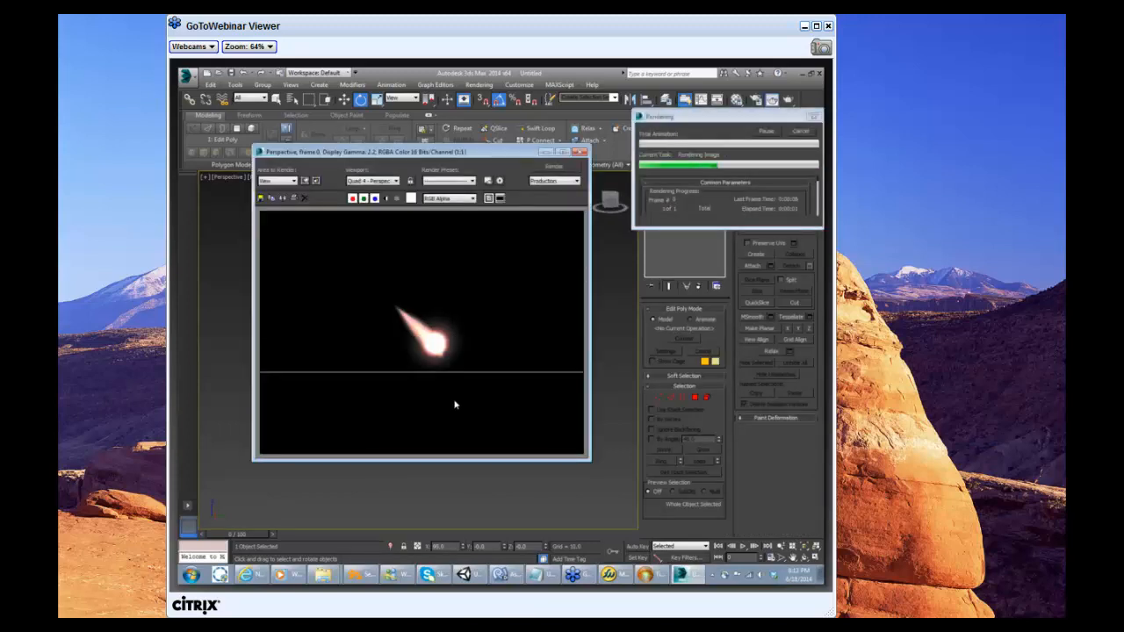
click(579, 151)
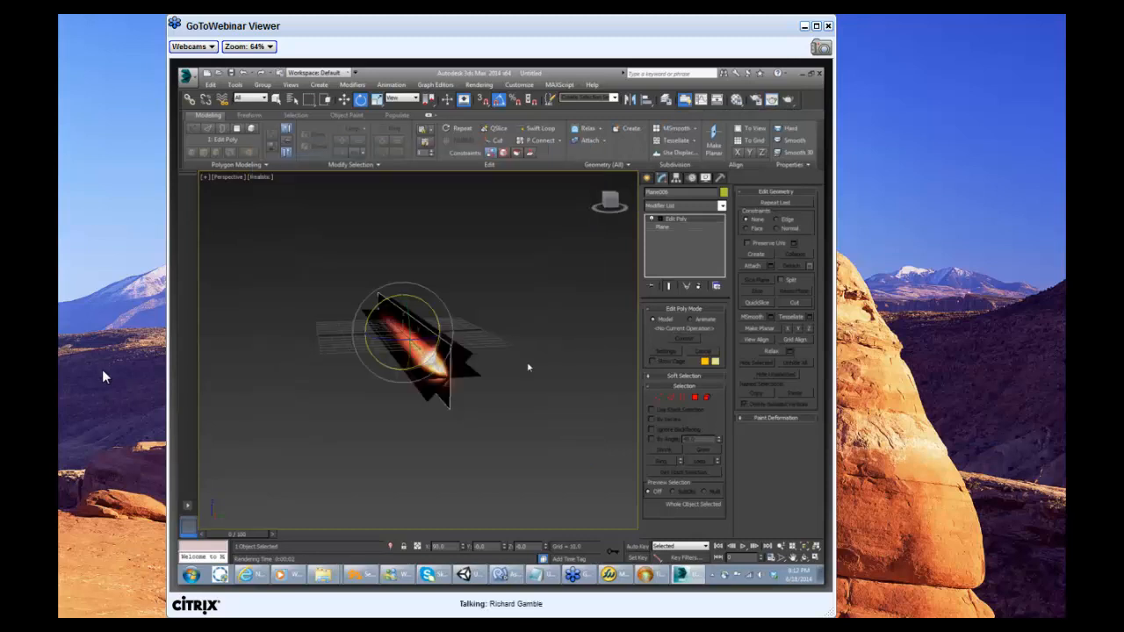
mouse_move(506, 398)
alt+middle_down()
mouse_move(557, 412)
mouse_move(585, 359)
mouse_move(556, 349)
mouse_move(514, 359)
mouse_move(505, 385)
mouse_move(478, 397)
mouse_move(501, 394)
alt+middle_up()
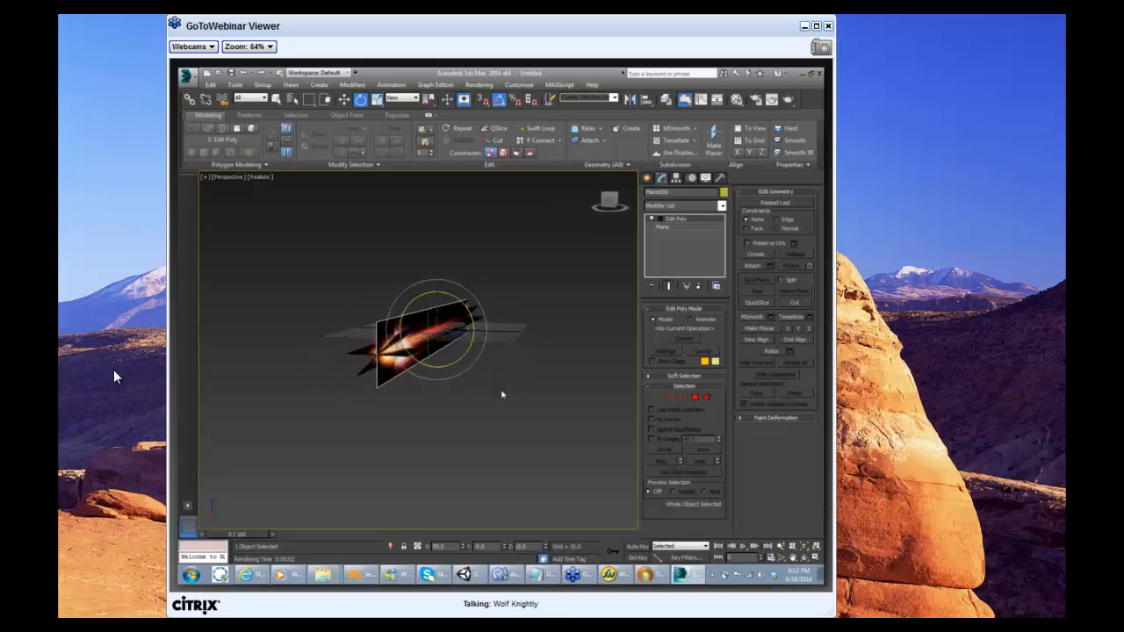
key(shift+q)
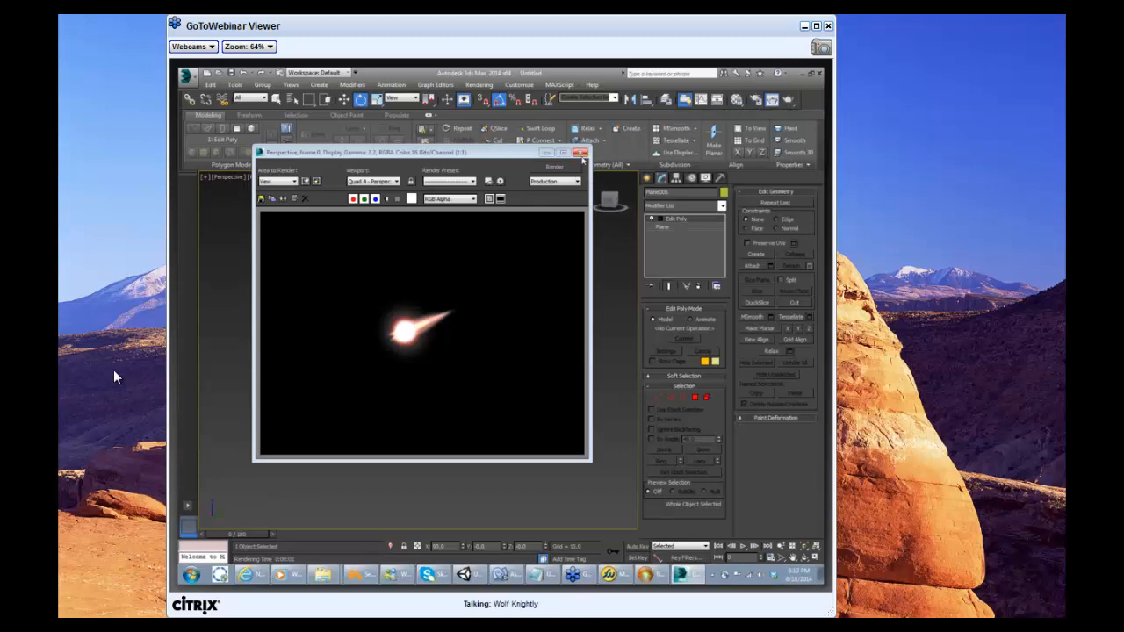
click(579, 152)
middle_drag(449, 330, 479, 336)
key(shift+q)
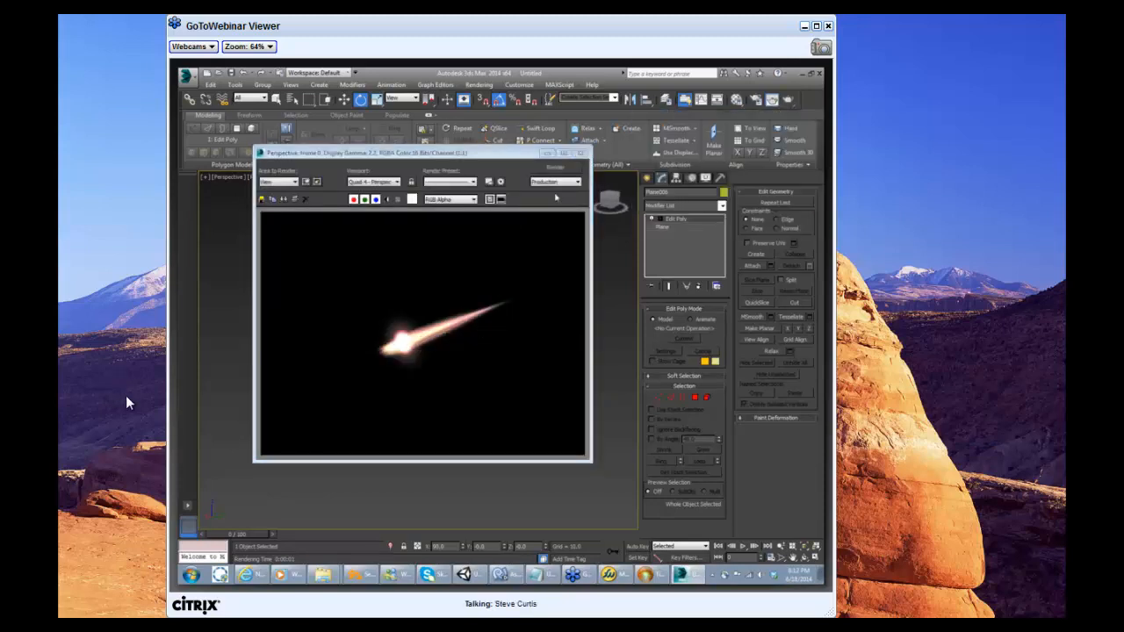
click(579, 153)
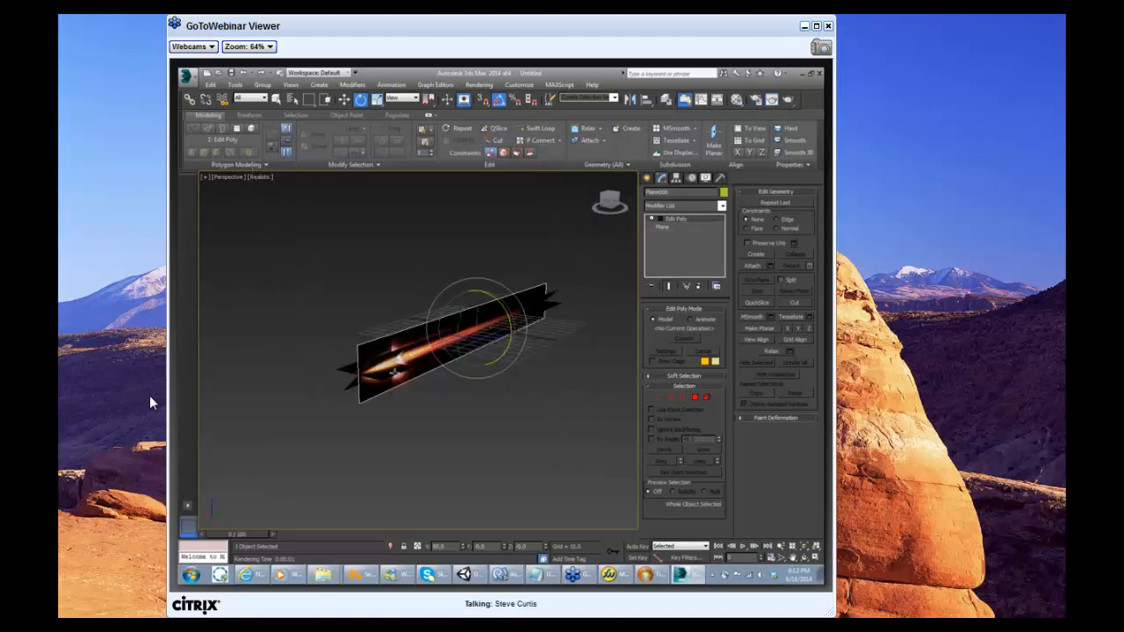
Set the glow plane's length and width to 55 each
click(401, 360)
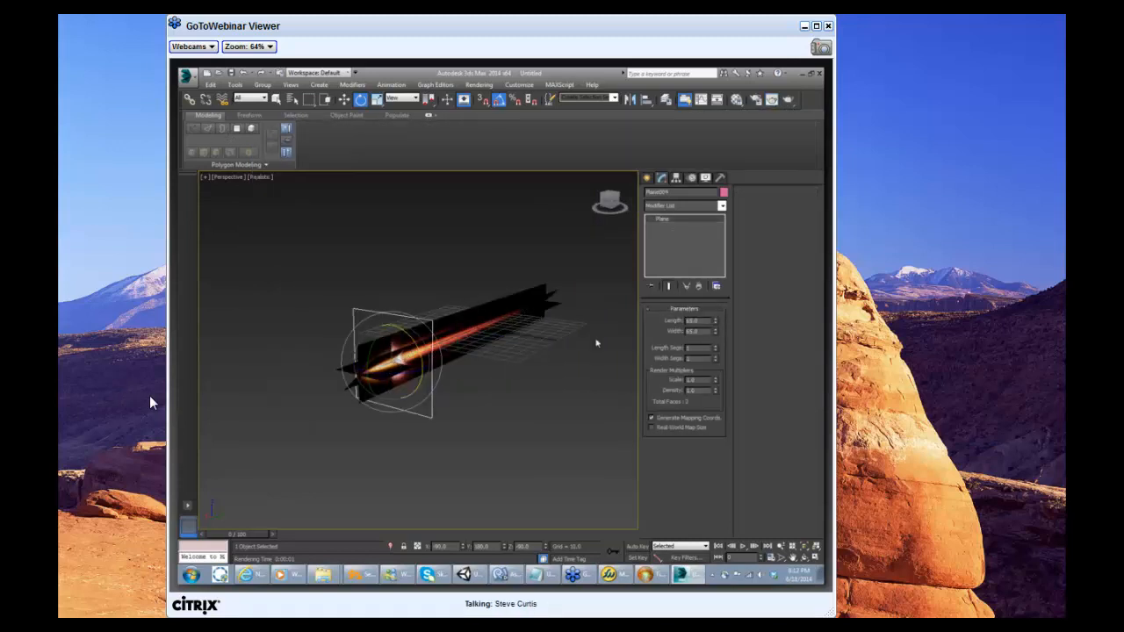
drag(696, 321, 621, 329)
text(55)
key(Tab)
text(55)
key(Return)
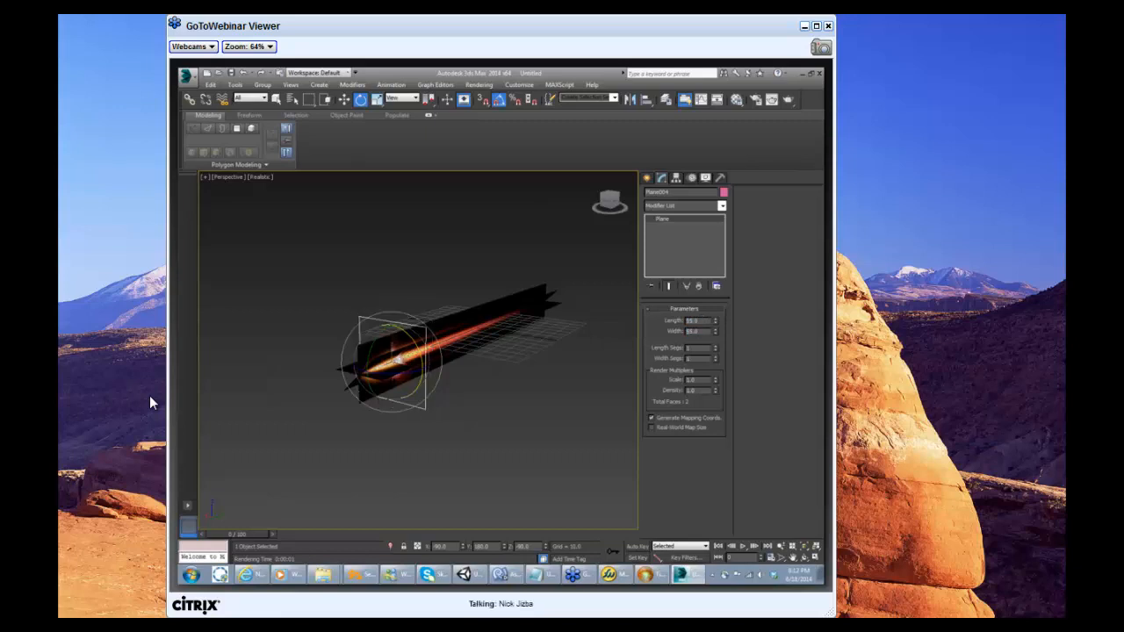
Render the fireball with the smaller glow from the side and again from a more head-on angle
key(shift+q)
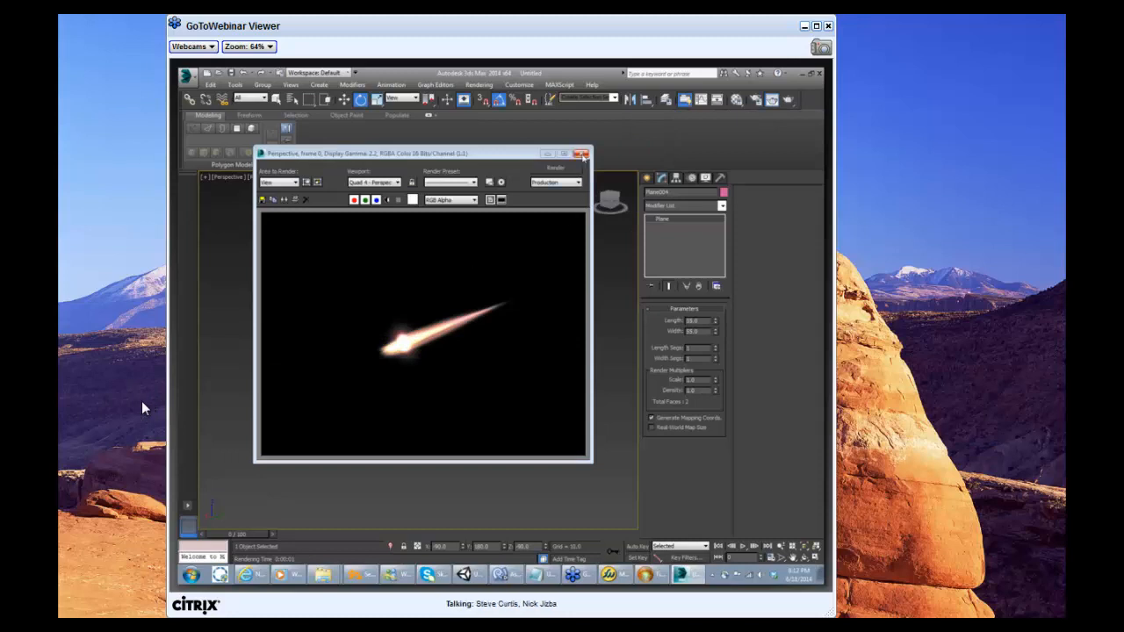
click(580, 153)
alt+middle_drag(426, 359, 468, 354)
key(shift+q)
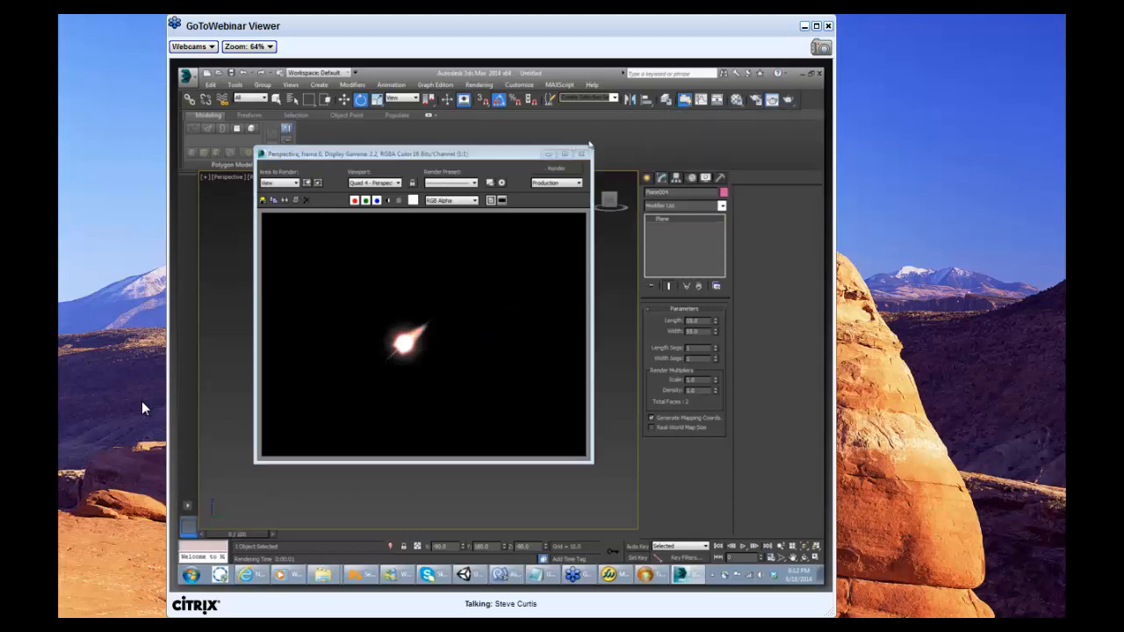
Render the flame effect's crossed planes from a side-on perspective and dismiss the rendered frame
click(581, 153)
alt+middle_drag(509, 318, 393, 330)
scroll(385, 316, down, 3)
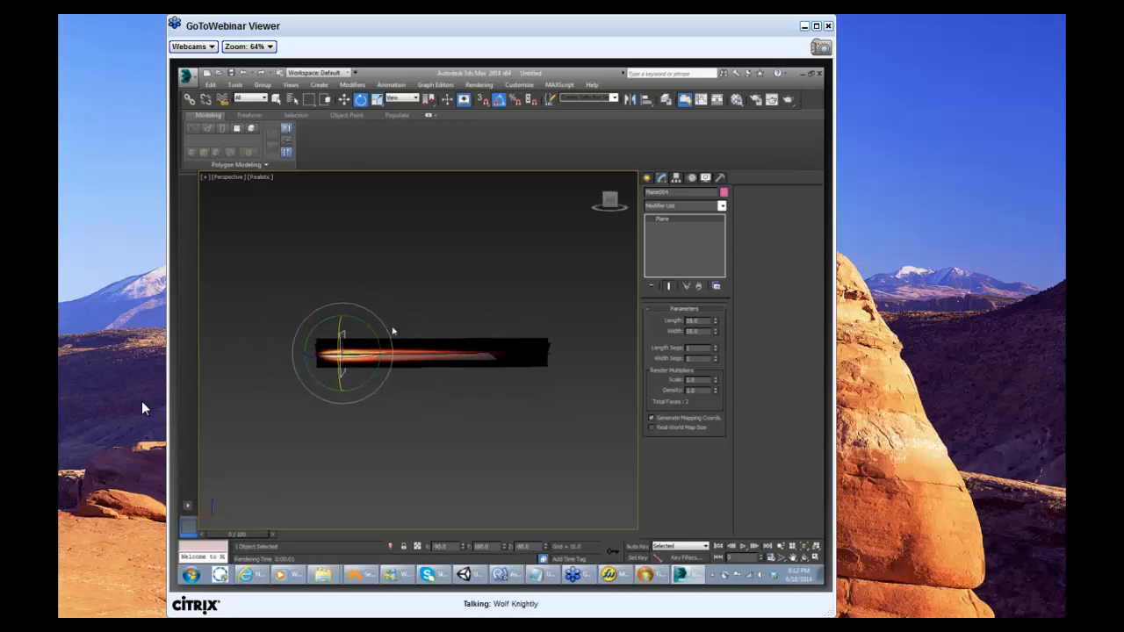
key(shift+q)
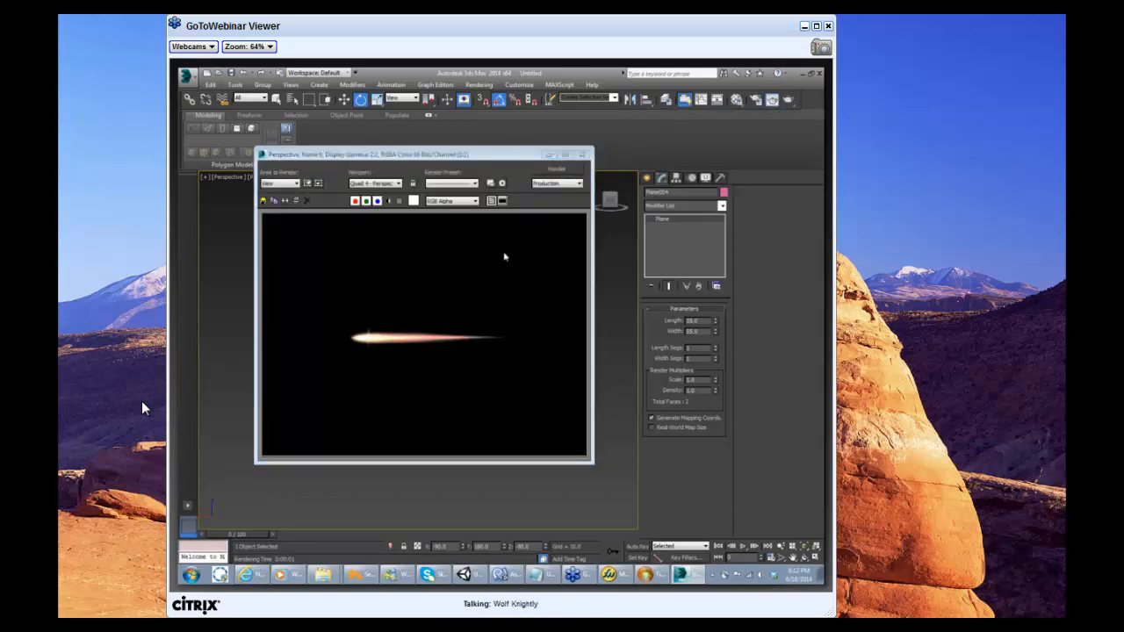
click(581, 154)
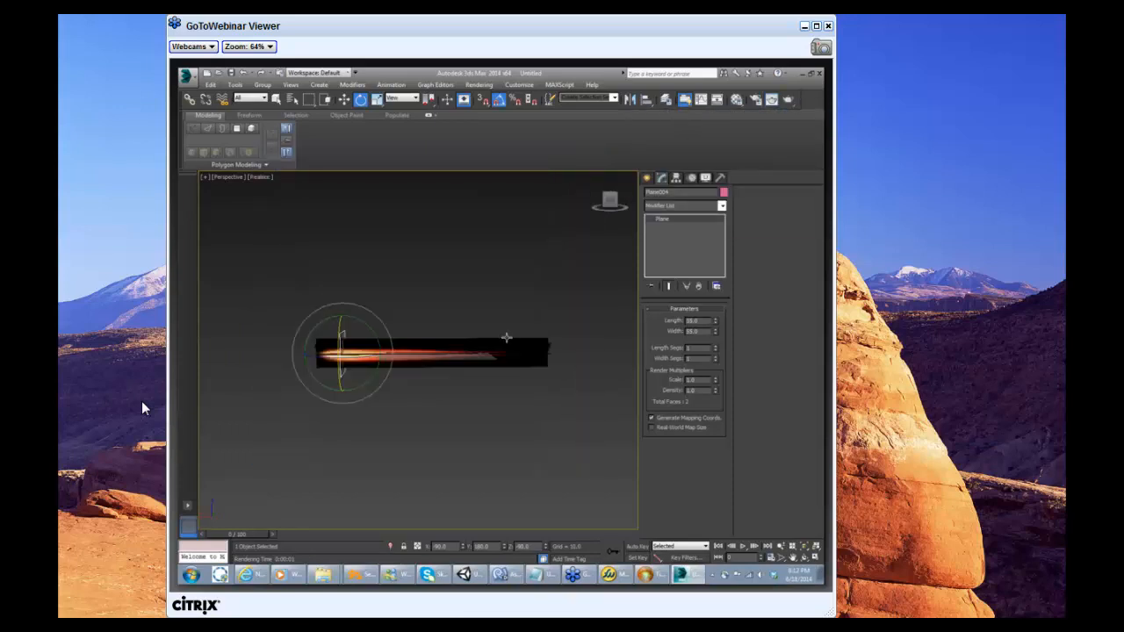
Render the flame effect again from another viewing angle
alt+middle_drag(507, 337, 659, 351)
scroll(580, 363, up, 3)
key(shift+q)
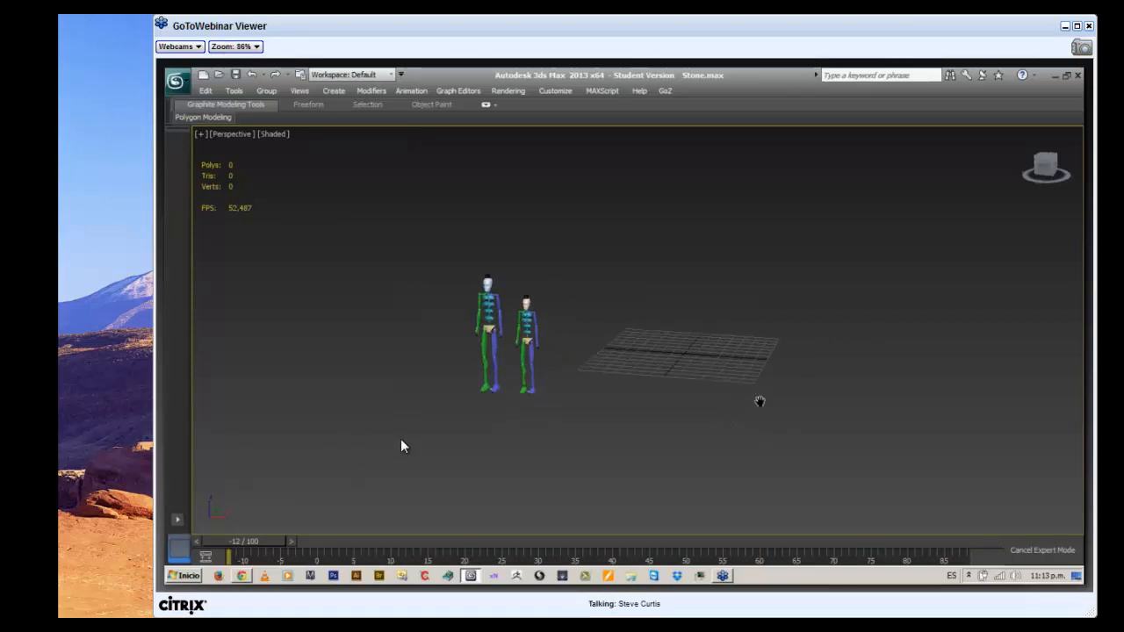
Isolate the detailed rock nearest the skeleton figures in the back row and frame it for inspection
key(l)
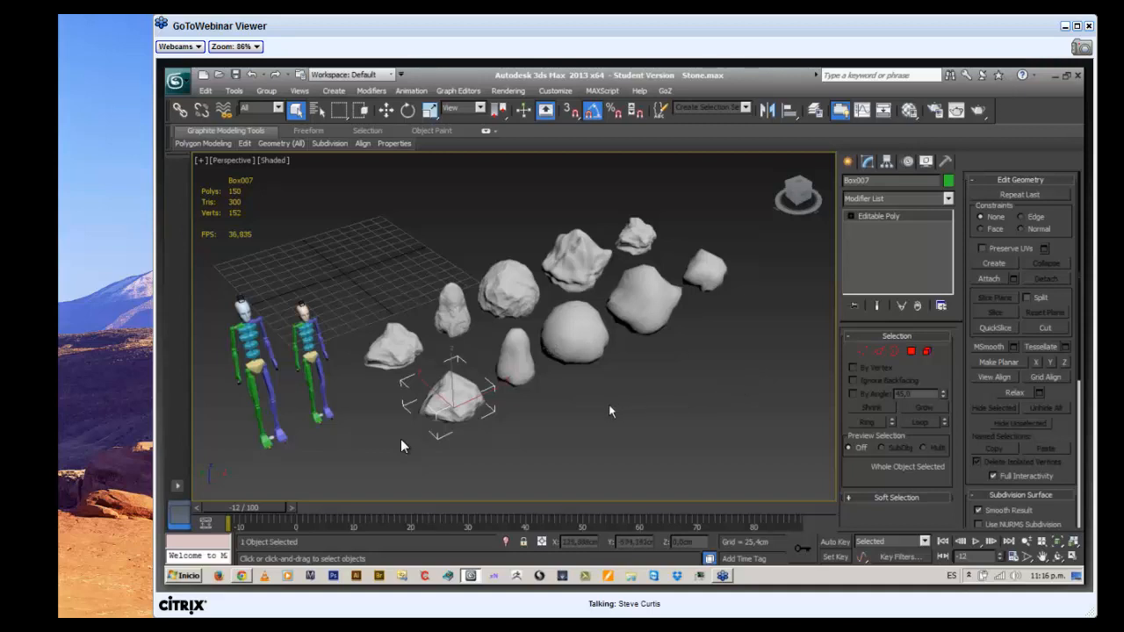
mouse_move(584, 422)
middle_down()
mouse_move(615, 427)
mouse_move(596, 431)
middle_up()
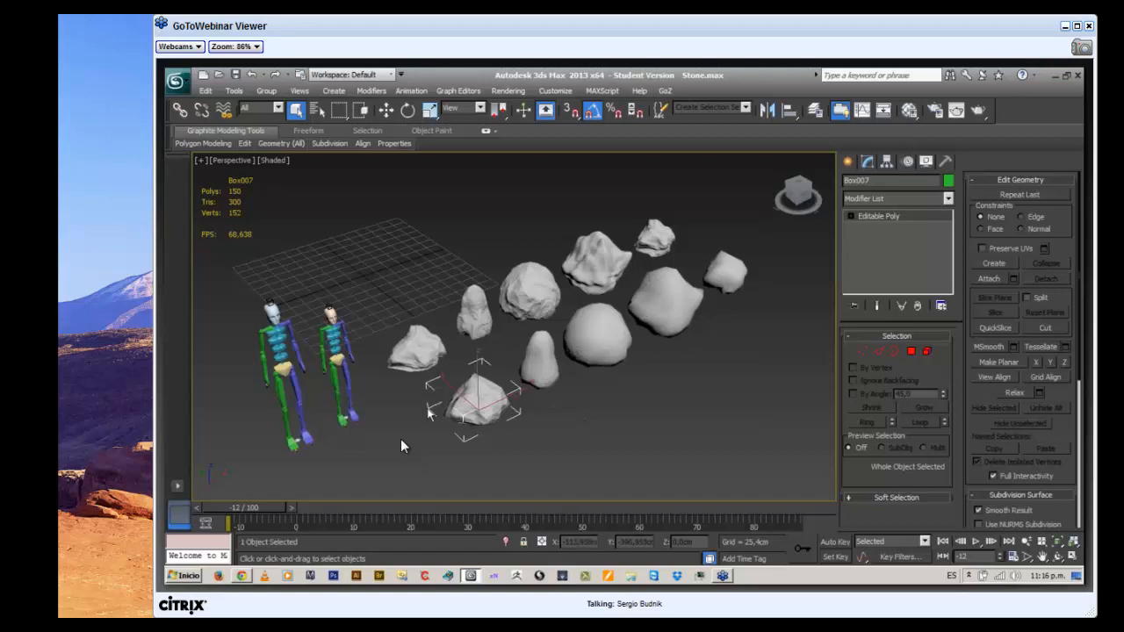
click(414, 346)
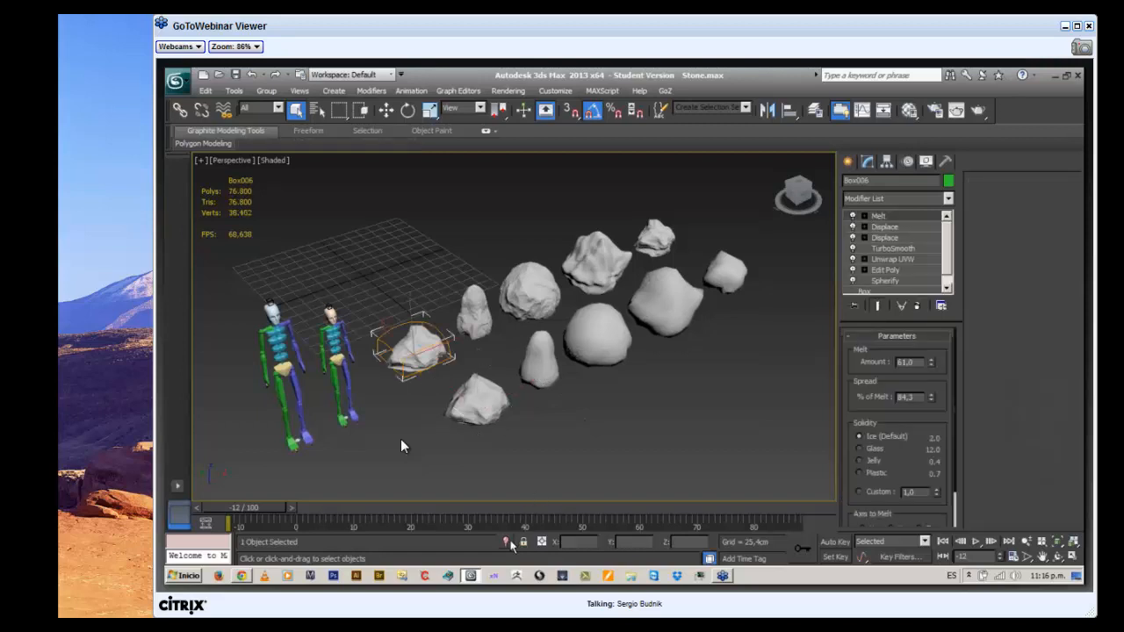
key(z)
mouse_move(512, 421)
middle_down()
mouse_move(588, 397)
mouse_move(503, 410)
middle_up()
scroll(588, 397, down, 3)
Go to the isolated rock's base Box level, accepting the topology warning, and turn off the end result to show the plain box
click(945, 286)
click(865, 280)
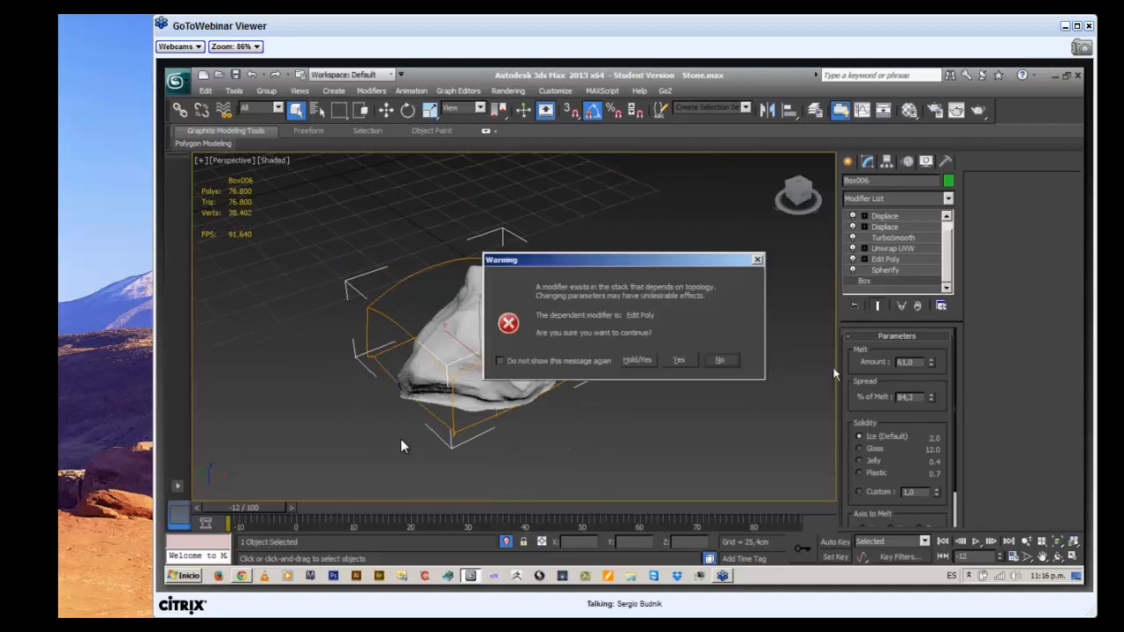
click(692, 362)
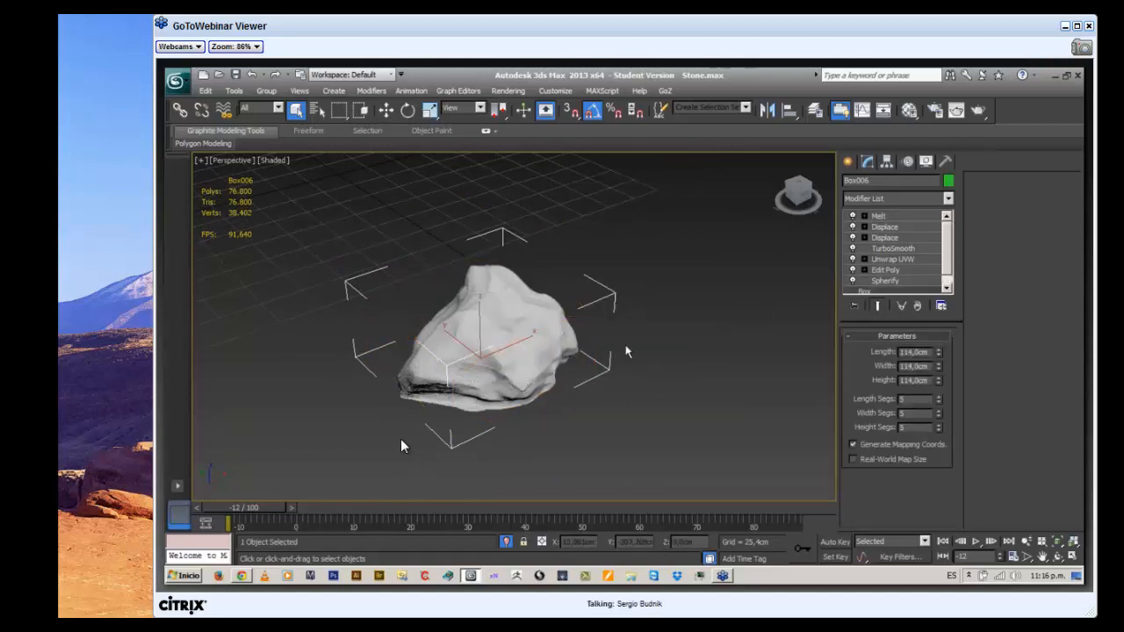
click(877, 306)
middle_drag(655, 330, 689, 304)
scroll(689, 343, down, 3)
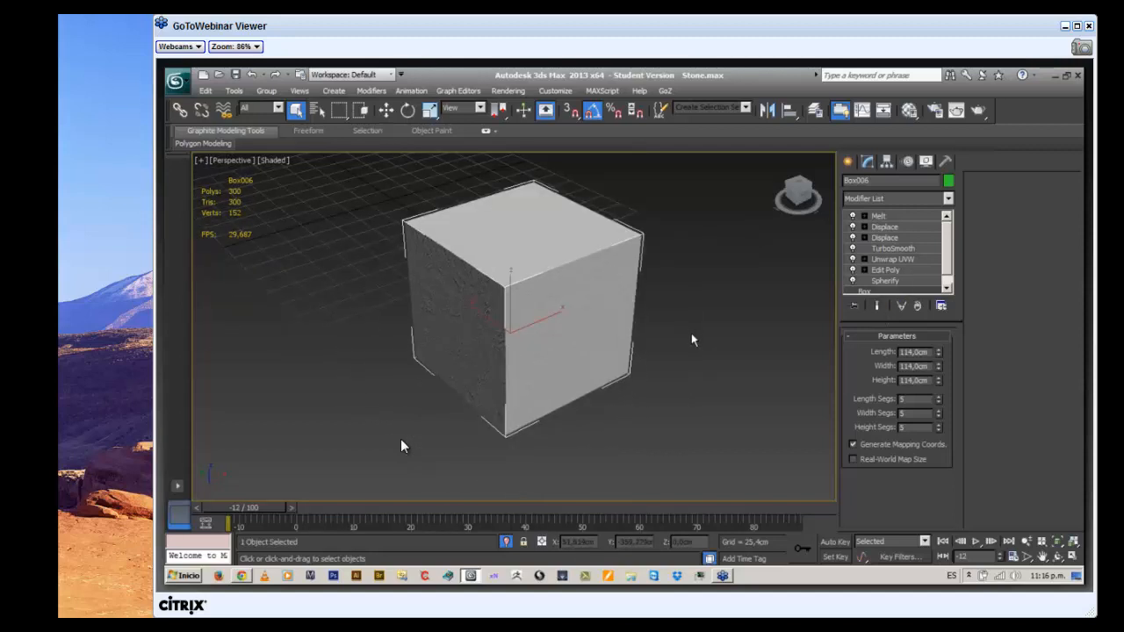
Display edged faces to examine the base box's segmentation
key(F4)
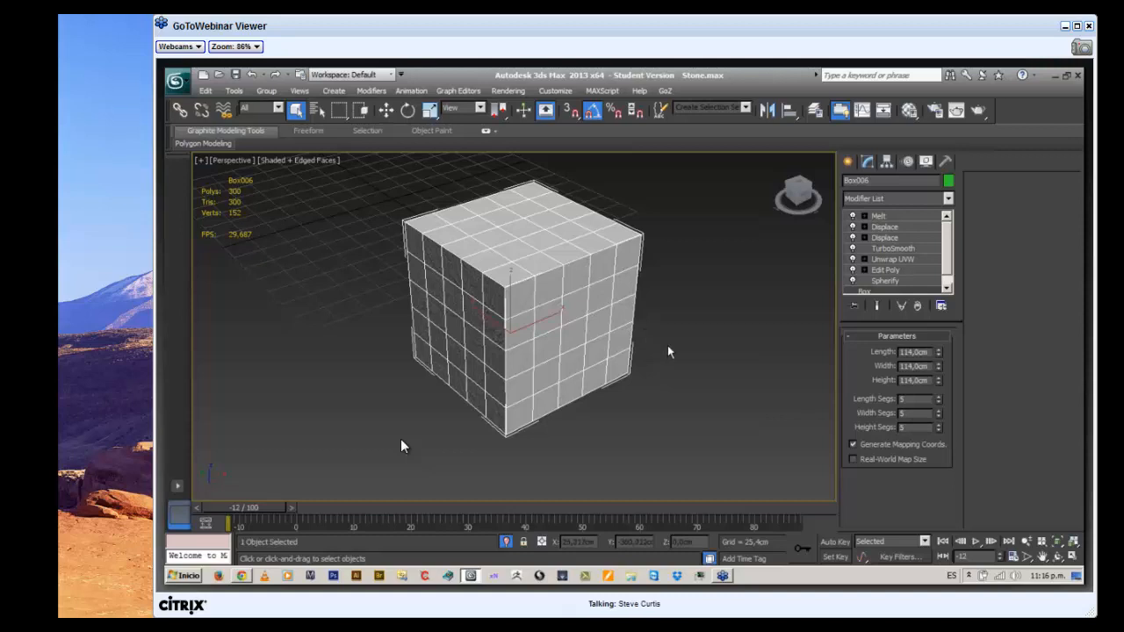
middle_drag(710, 334, 693, 349)
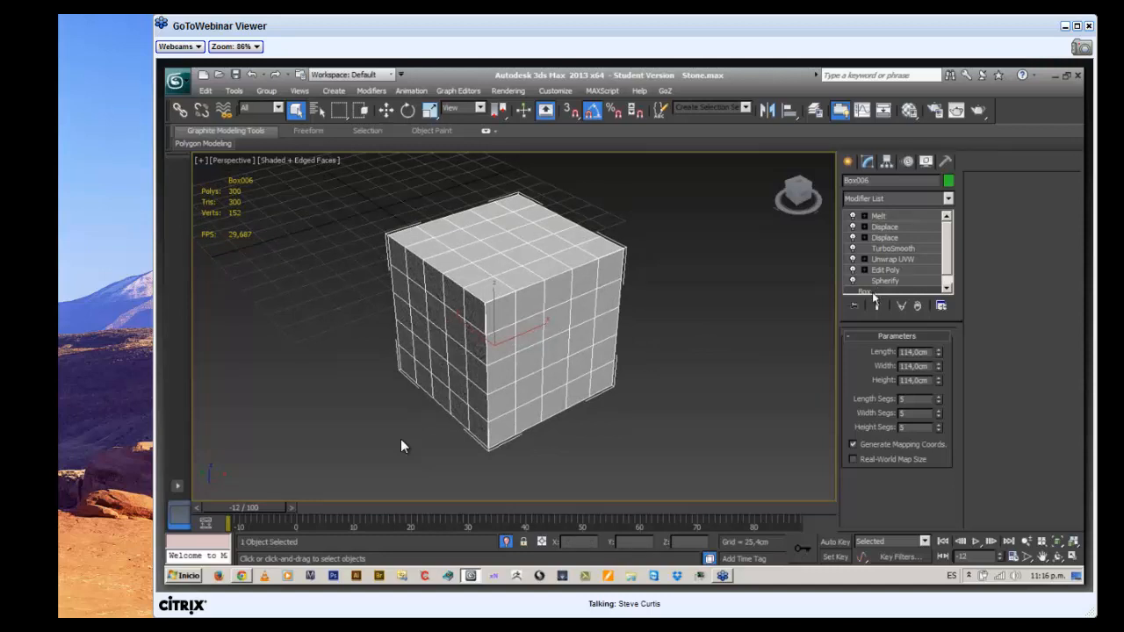
middle_drag(722, 329, 726, 345)
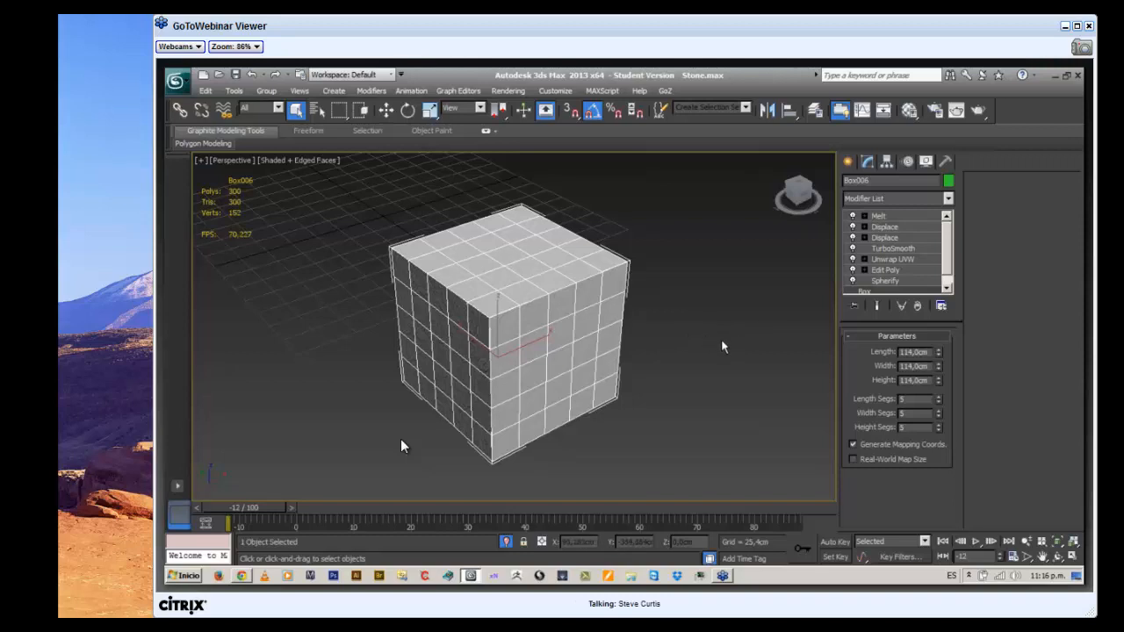
Return to the rock's Melt modifier, clear the selection, and end isolation to show all rocks and figures in plain shading
click(884, 217)
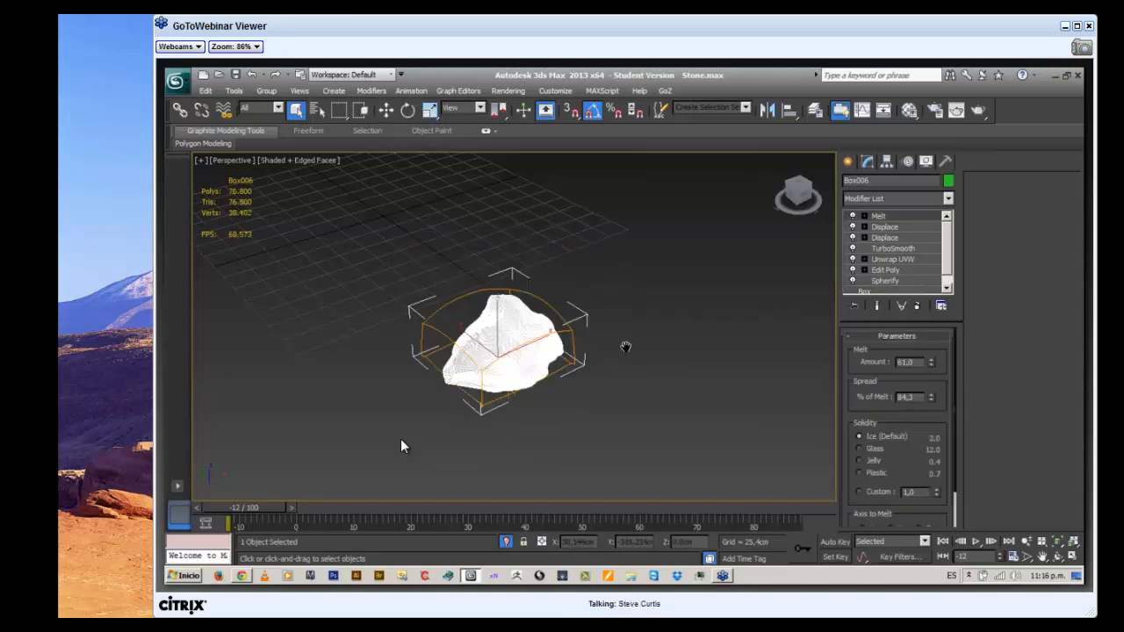
middle_drag(625, 346, 639, 361)
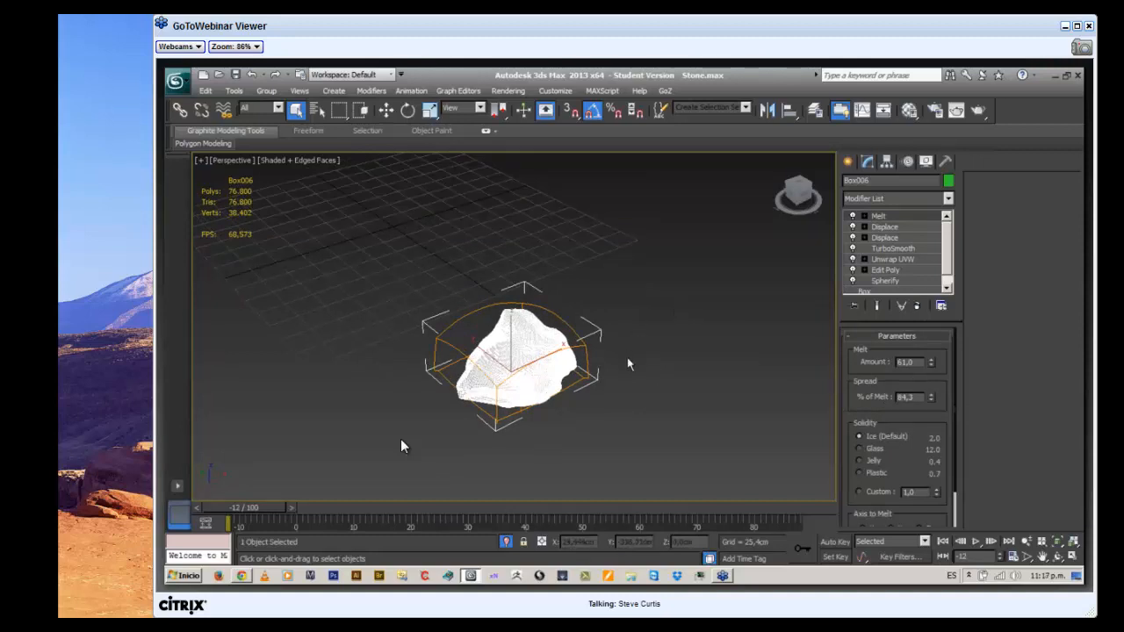
click(629, 393)
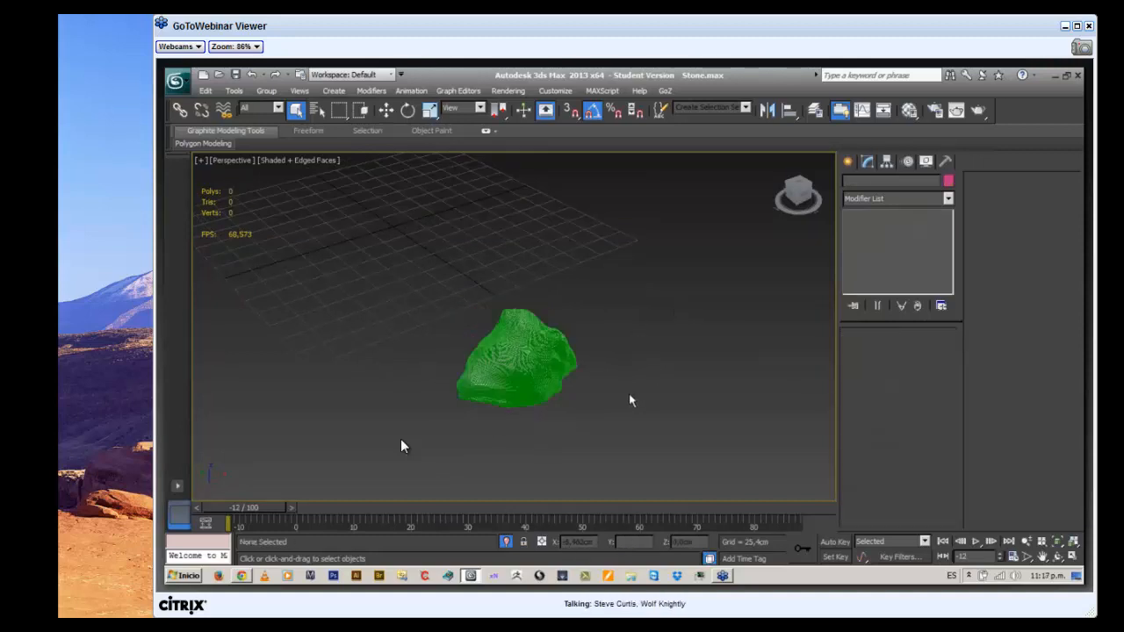
click(506, 540)
middle_drag(616, 406, 627, 408)
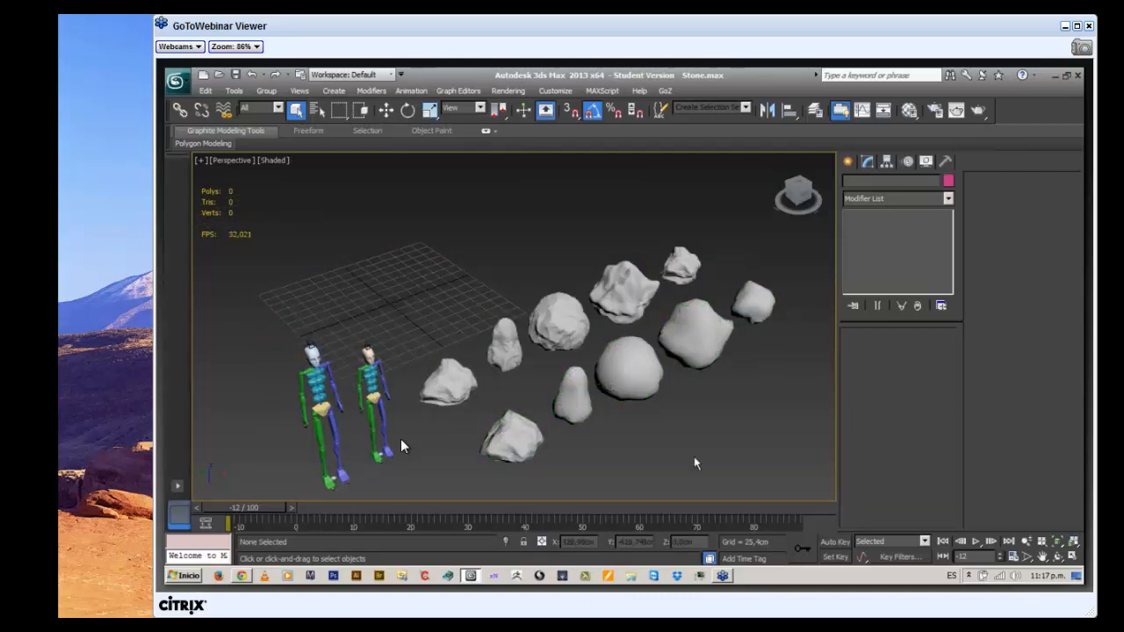
middle_drag(697, 453, 685, 433)
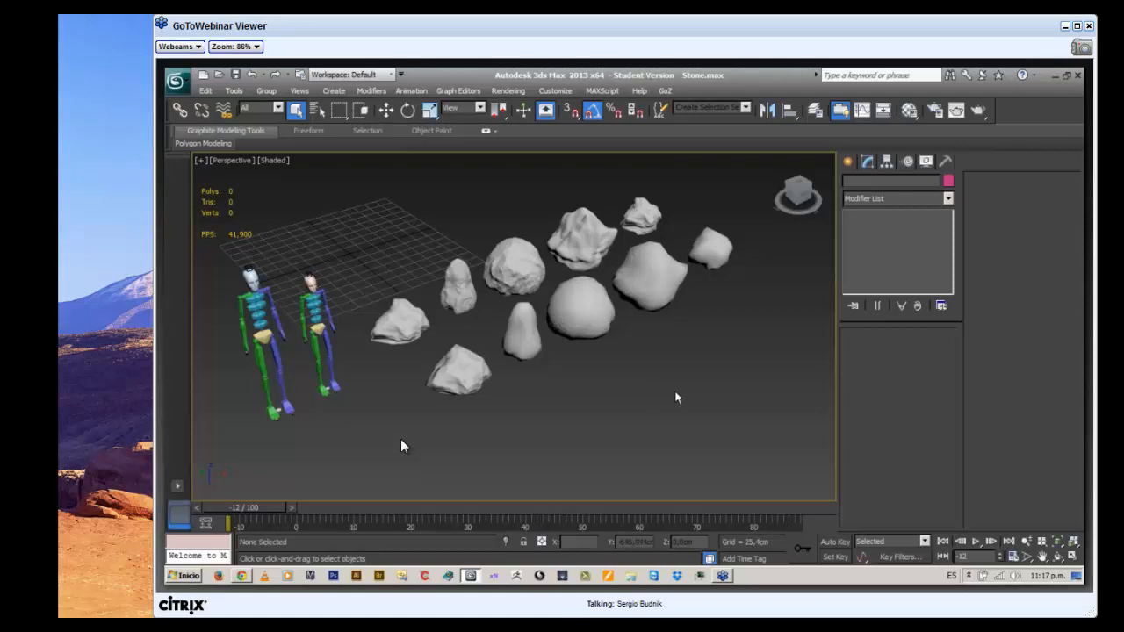
Select the two rocks closest to the skeleton figures, compare the row from the front, and clear the selection
alt+middle_drag(694, 341, 853, 366)
drag(365, 279, 387, 390)
alt+middle_drag(387, 390, 548, 387)
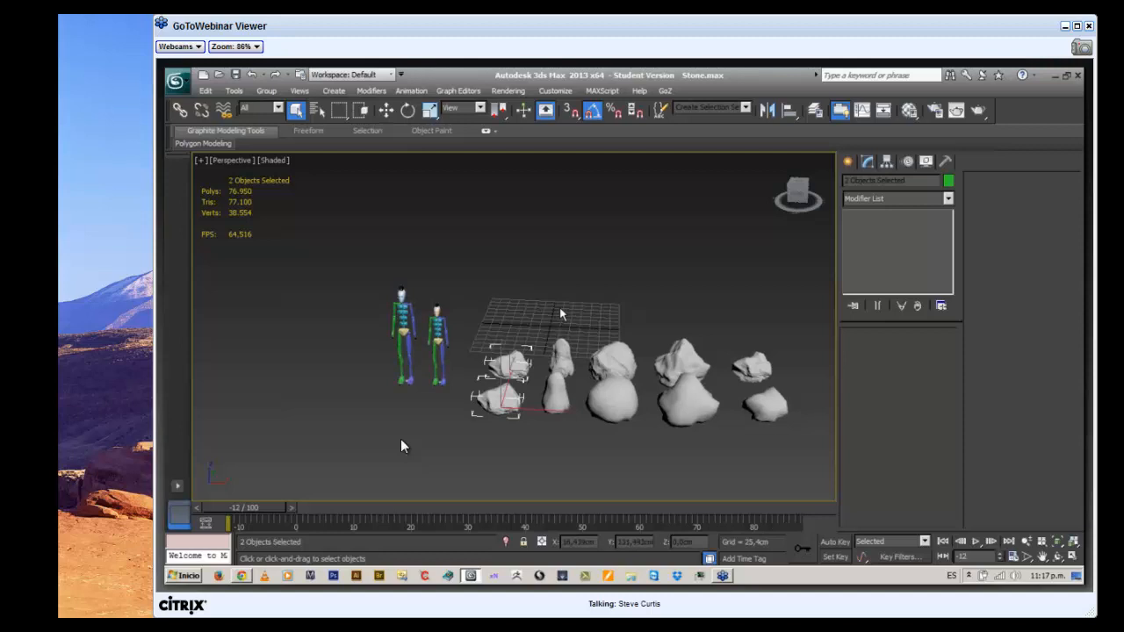
click(535, 330)
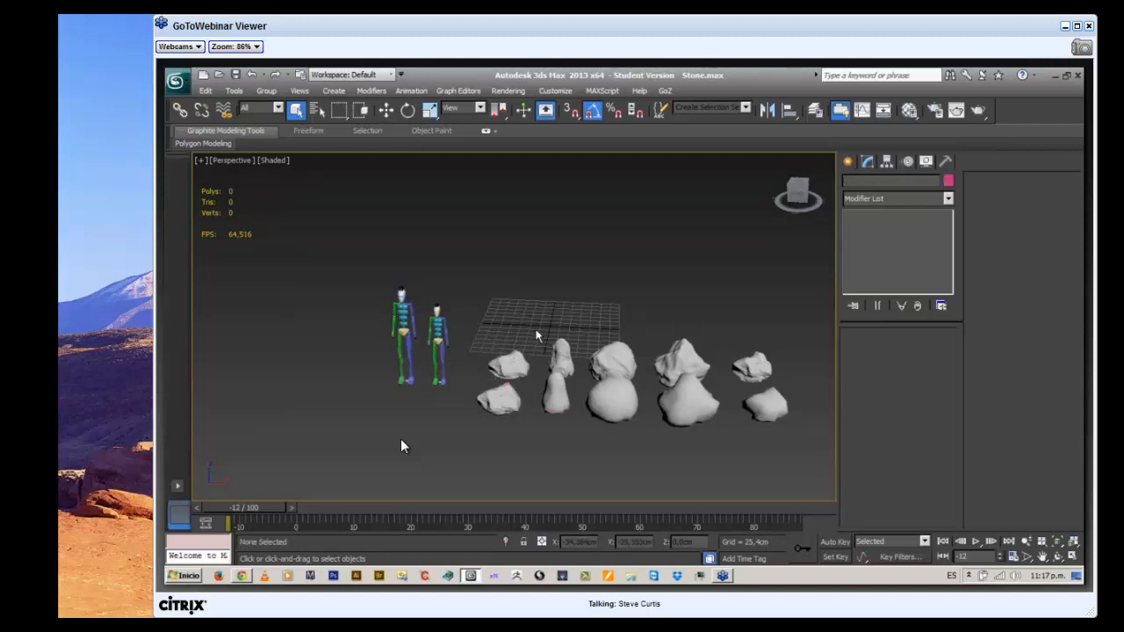
middle_drag(590, 368, 553, 369)
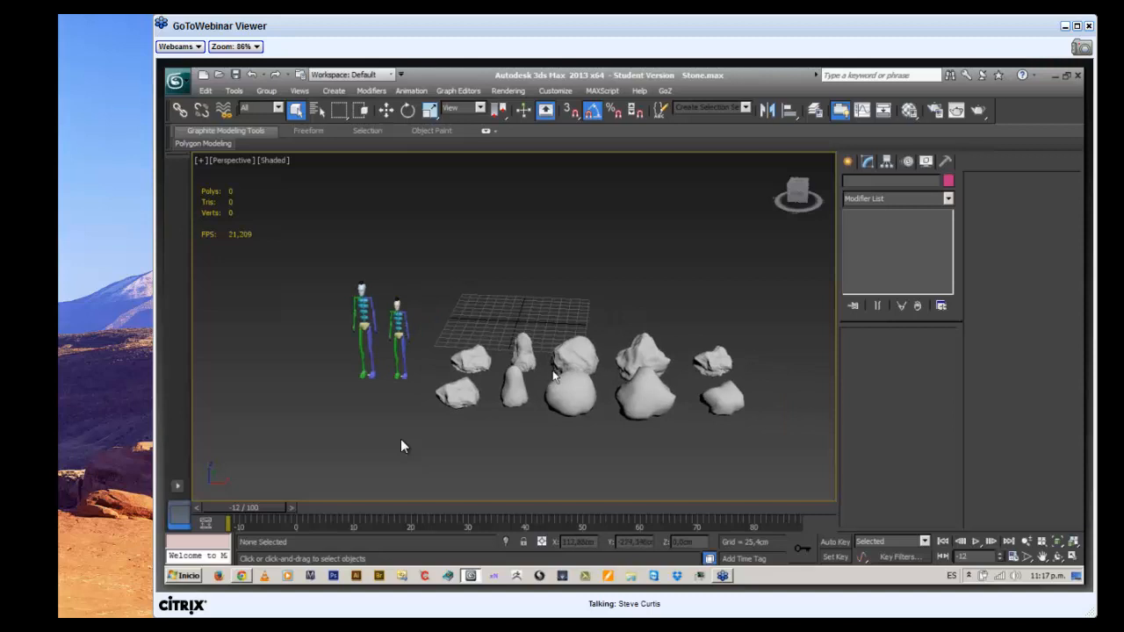
Examine the two tall rock formations and the neighbouring mountain piece up close from several sides
scroll(551, 385, up, 8)
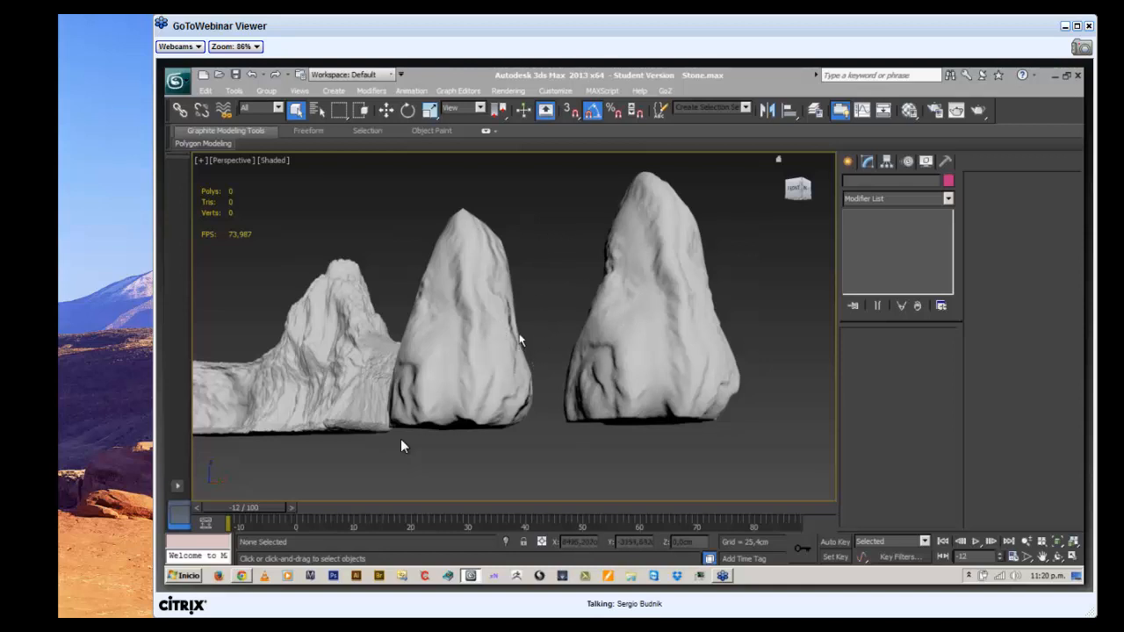
alt+middle_drag(520, 340, 648, 125)
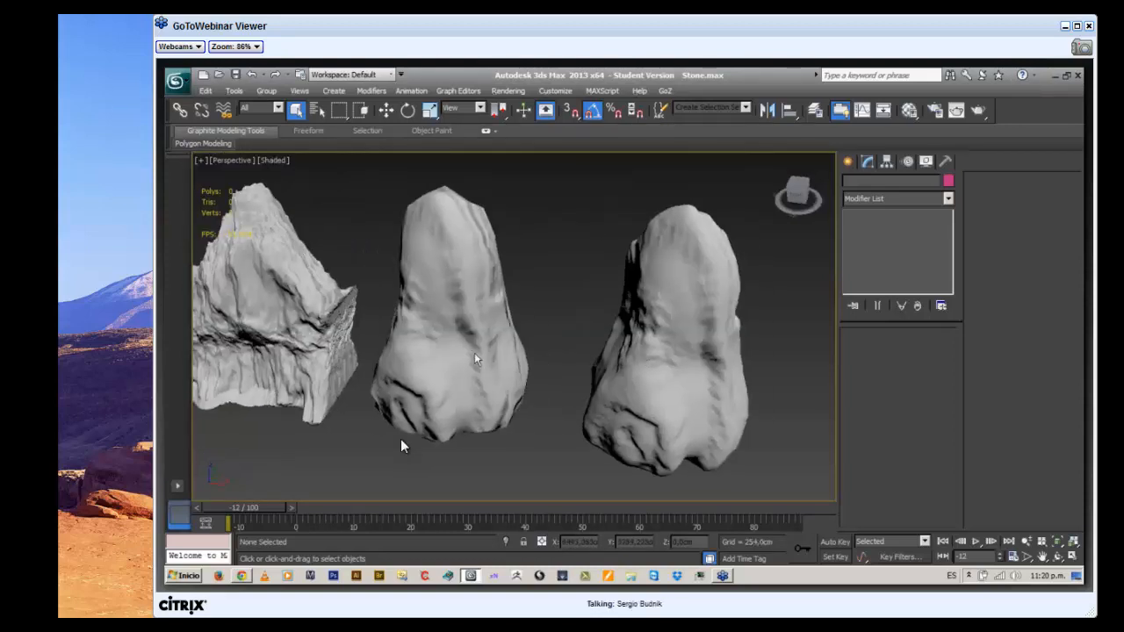
alt+middle_drag(503, 342, 704, 106)
scroll(401, 446, down, 10)
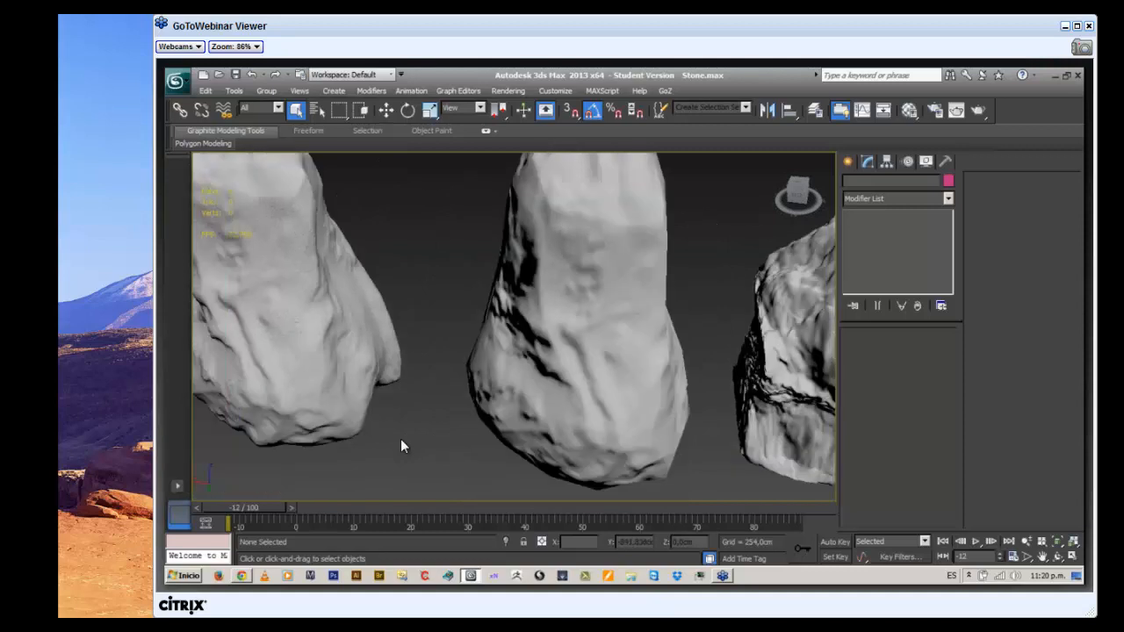
scroll(533, 315, up, 1)
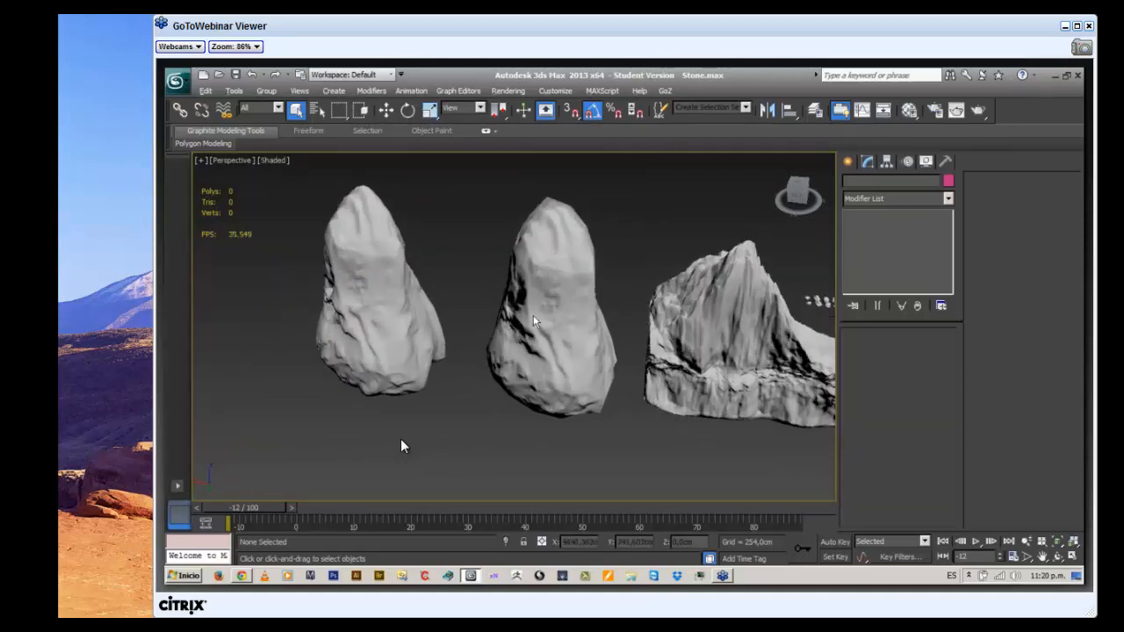
right_click(562, 266)
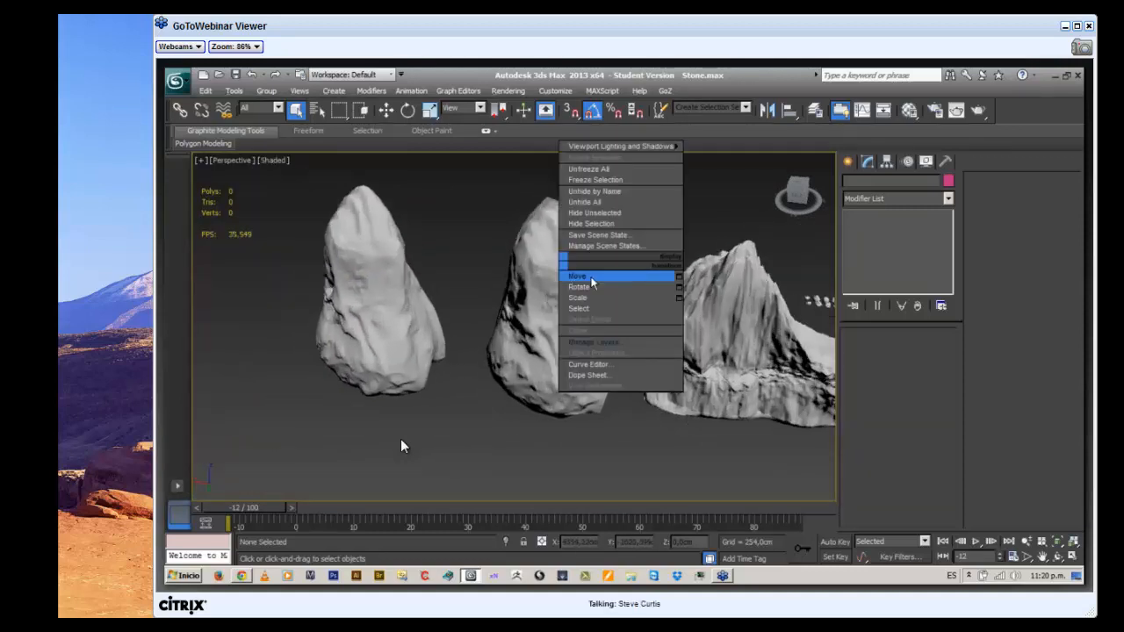
click(624, 344)
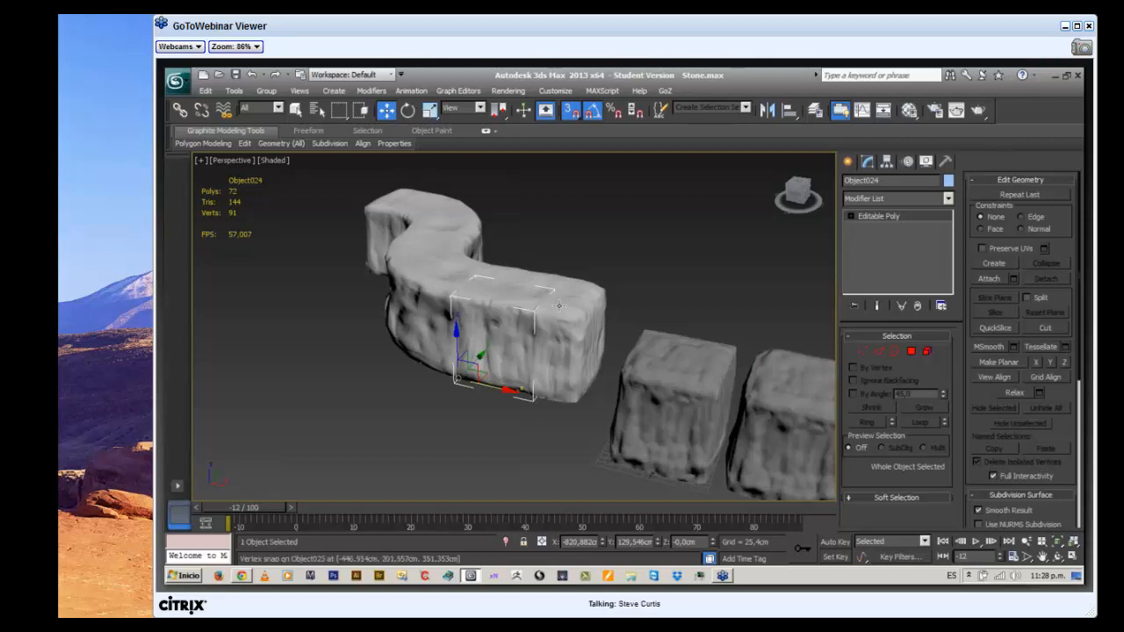
Inspect the curved cliff wall by selecting the individual modular pieces in its middle bend
alt+middle_drag(558, 304, 517, 374)
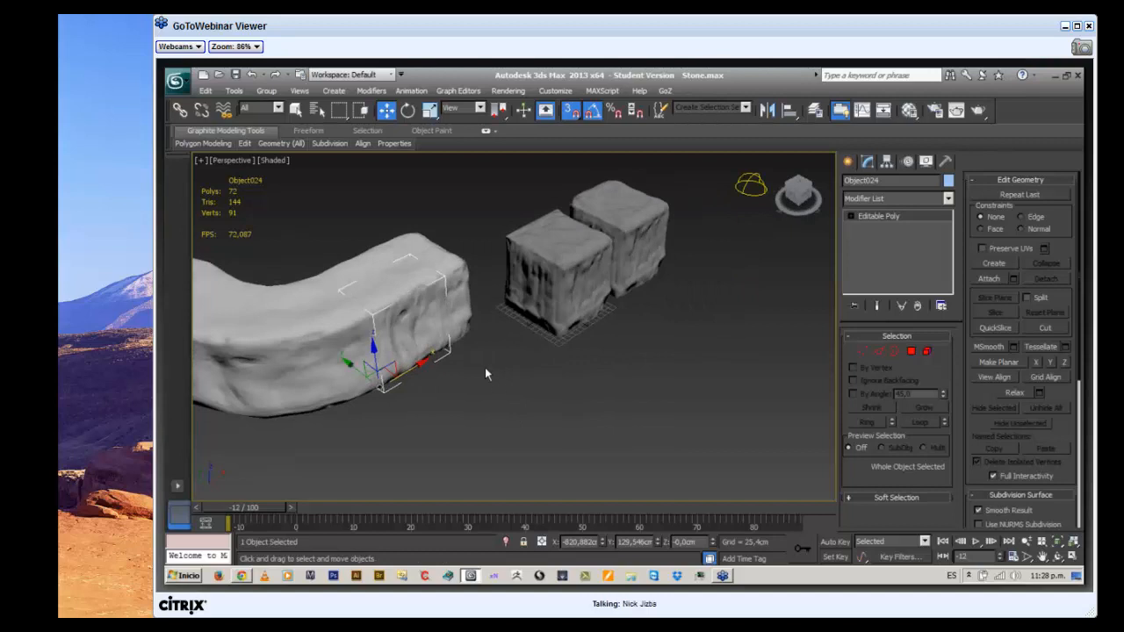
middle_drag(492, 379, 580, 369)
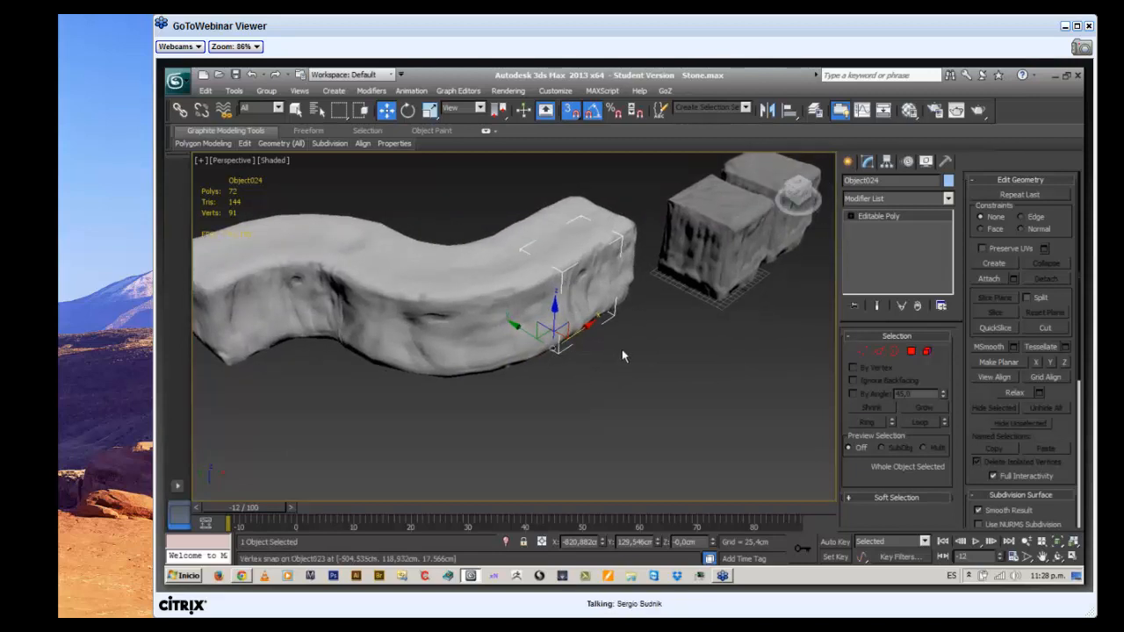
middle_drag(533, 396, 511, 409)
click(478, 306)
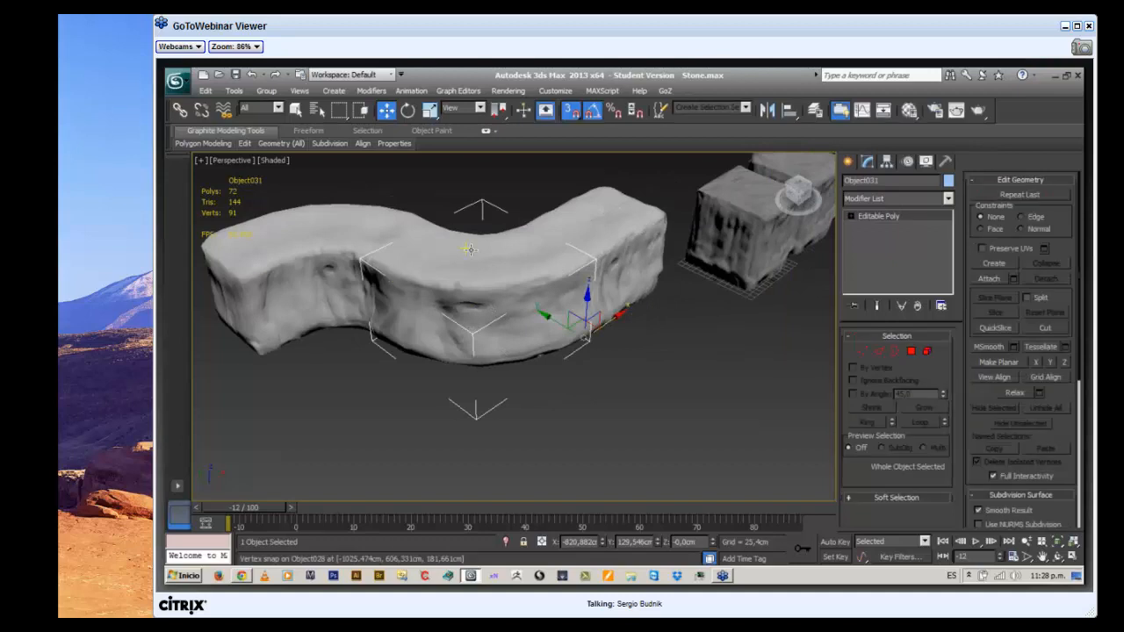
click(466, 279)
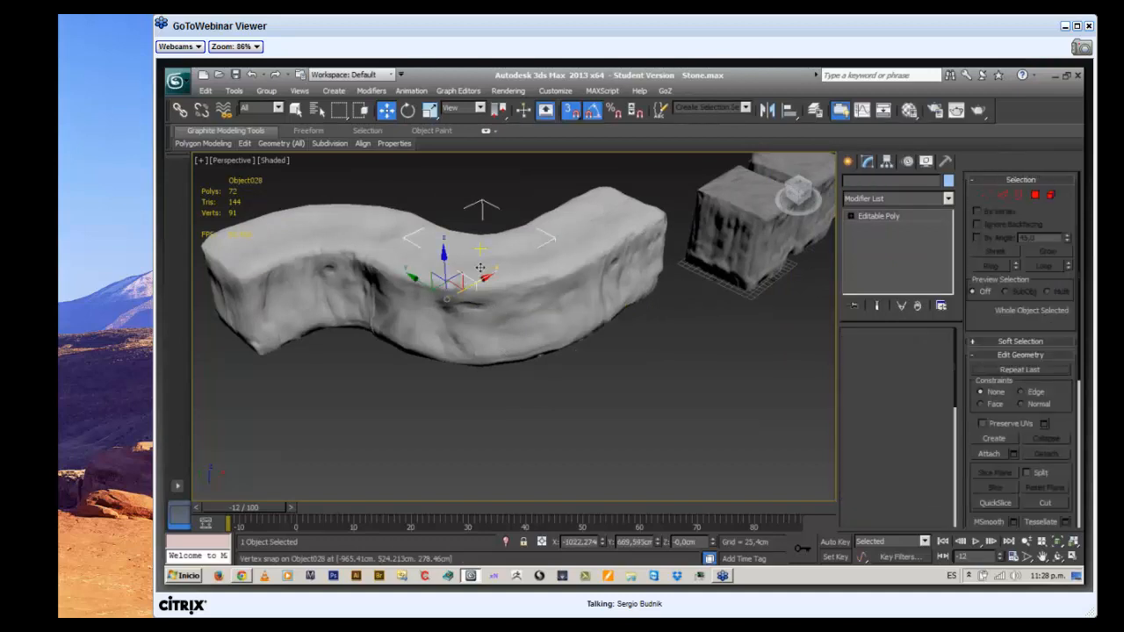
click(480, 267)
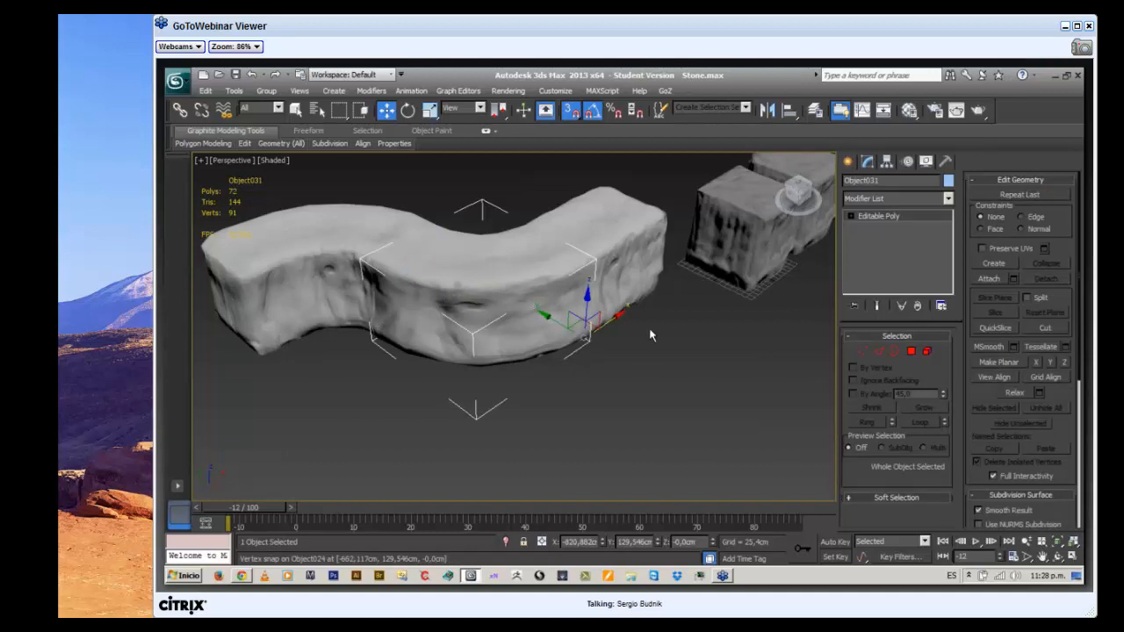
Select the straight piece near the cliff wall's end and compare it with the two separate cliff blocks
alt+middle_drag(647, 328, 605, 298)
click(604, 290)
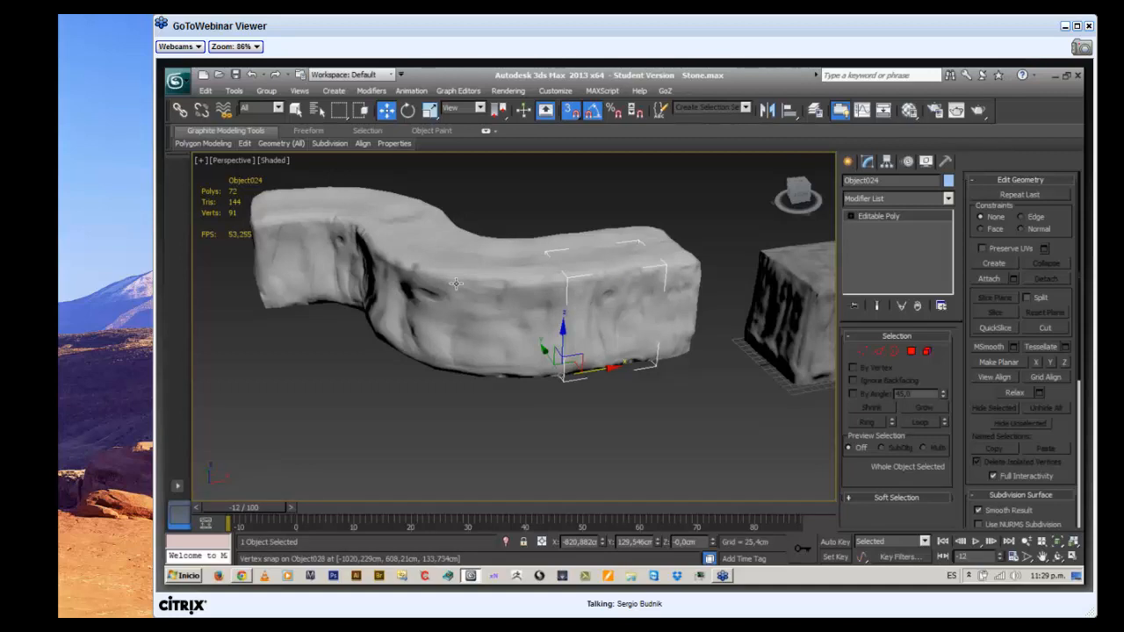
middle_drag(664, 364, 422, 282)
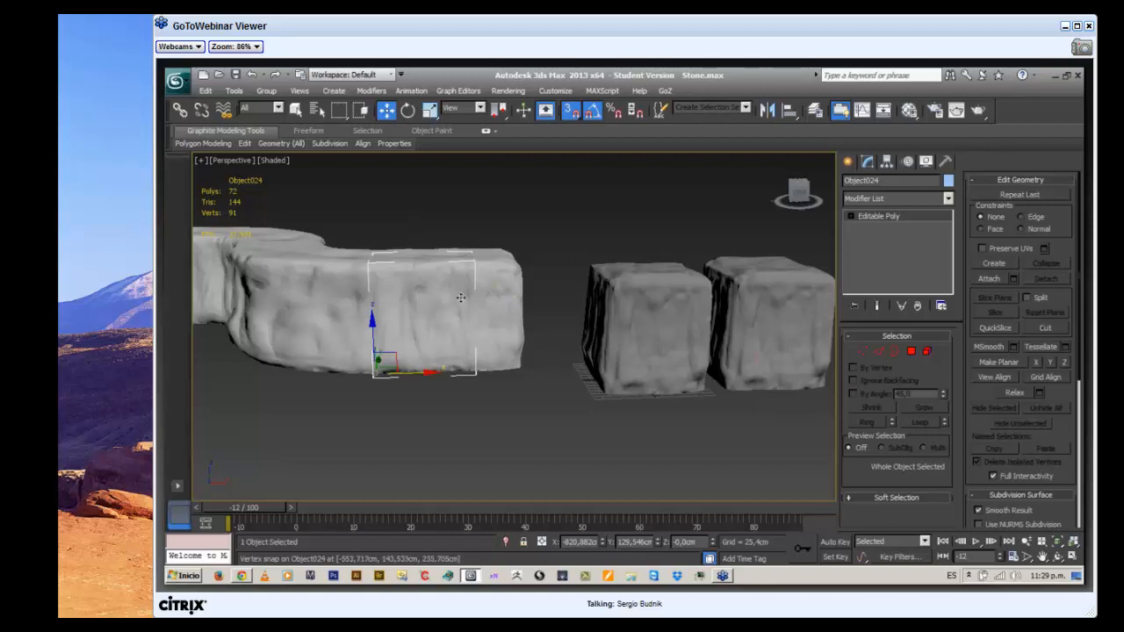
alt+middle_drag(453, 273, 519, 290)
scroll(519, 291, down, 10)
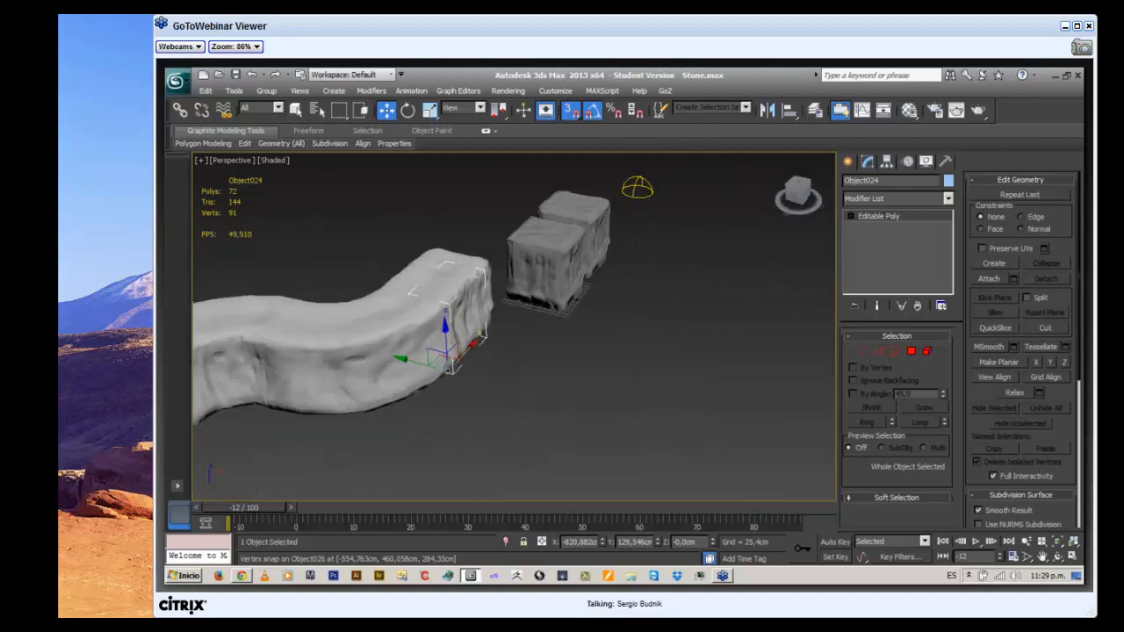
Unhide the stones, biped, cliff and Formations layers so the complete rock set is displayed together
scroll(519, 291, down, 2)
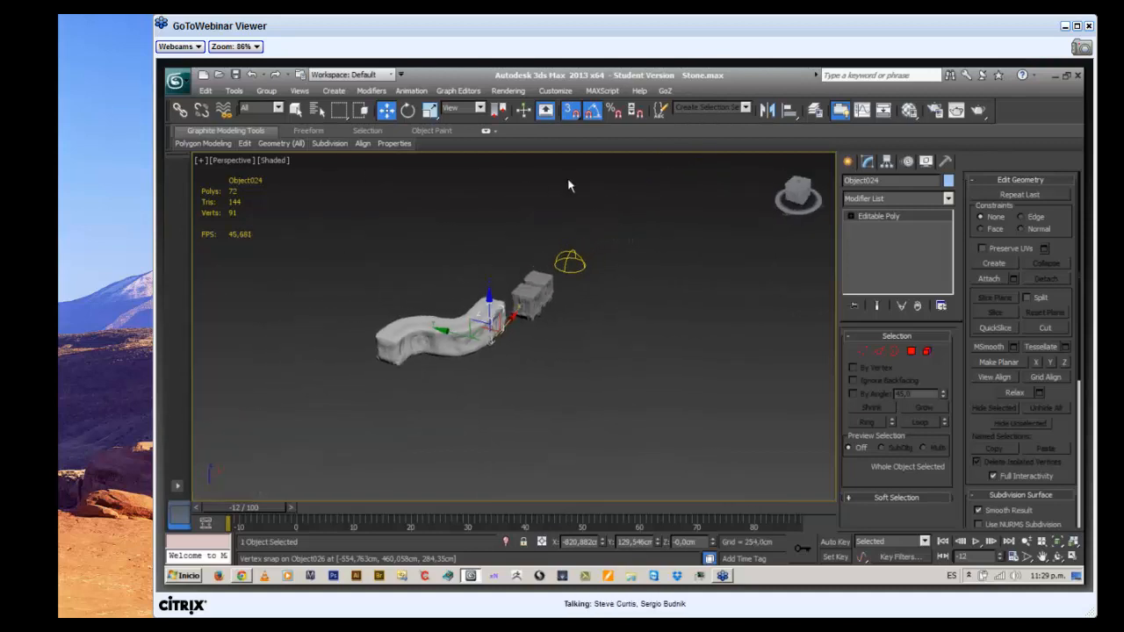
alt+middle_drag(692, 308, 582, 236)
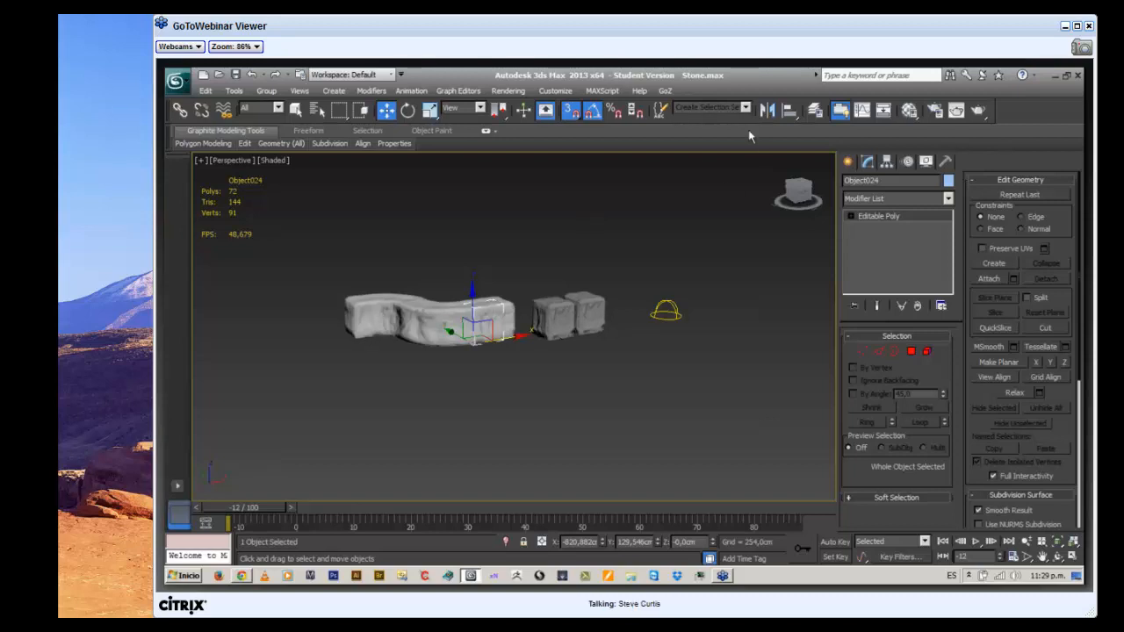
click(814, 110)
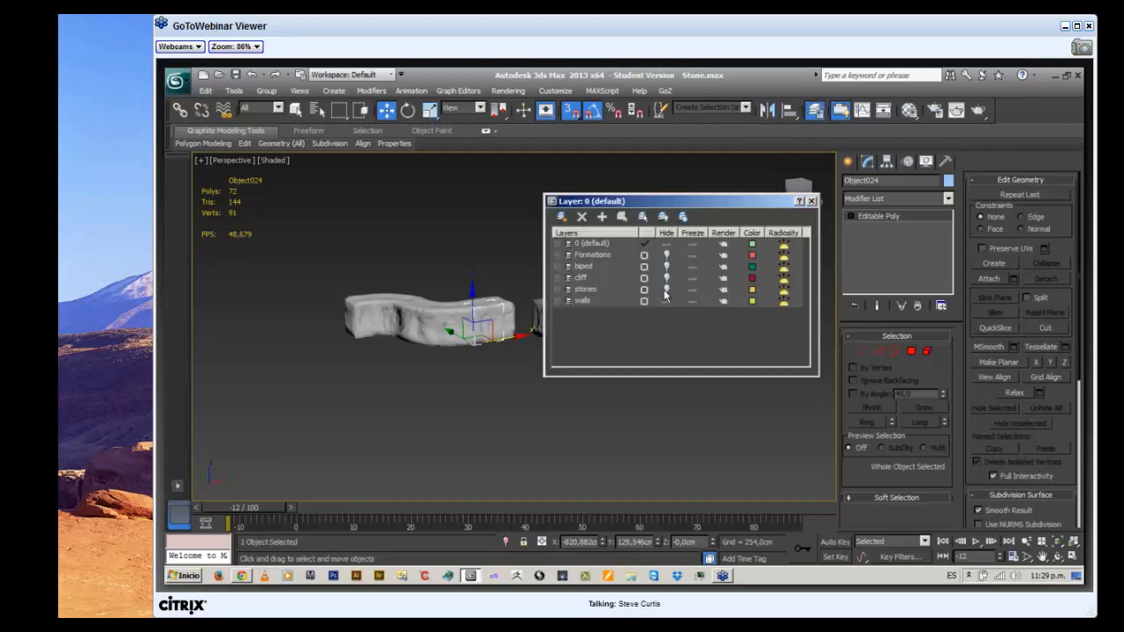
click(666, 289)
click(667, 266)
click(666, 278)
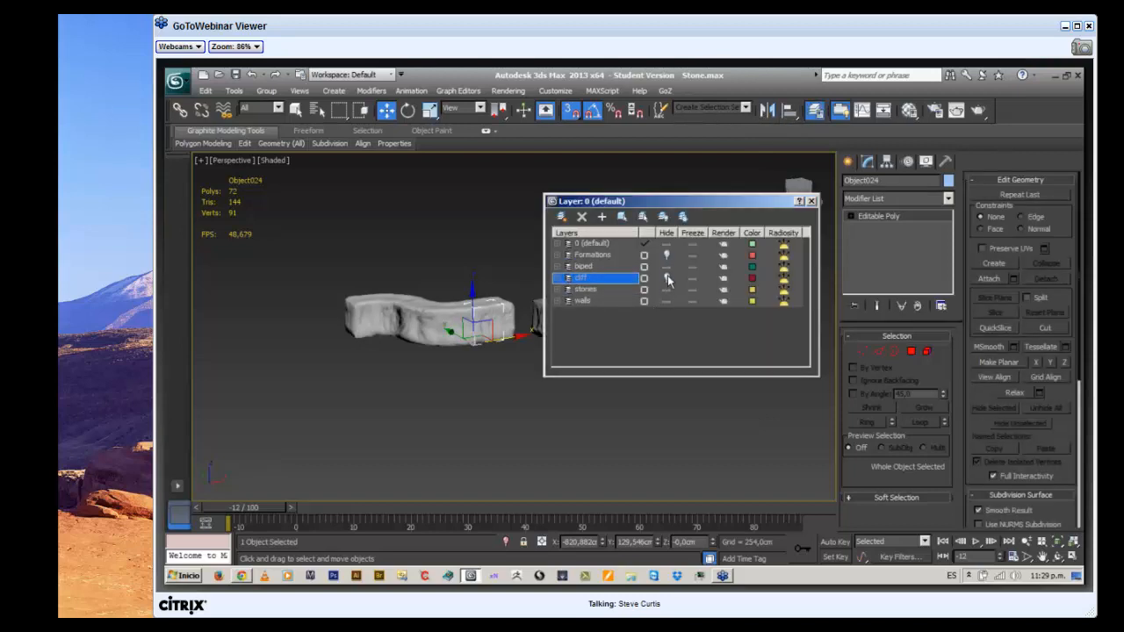
click(666, 254)
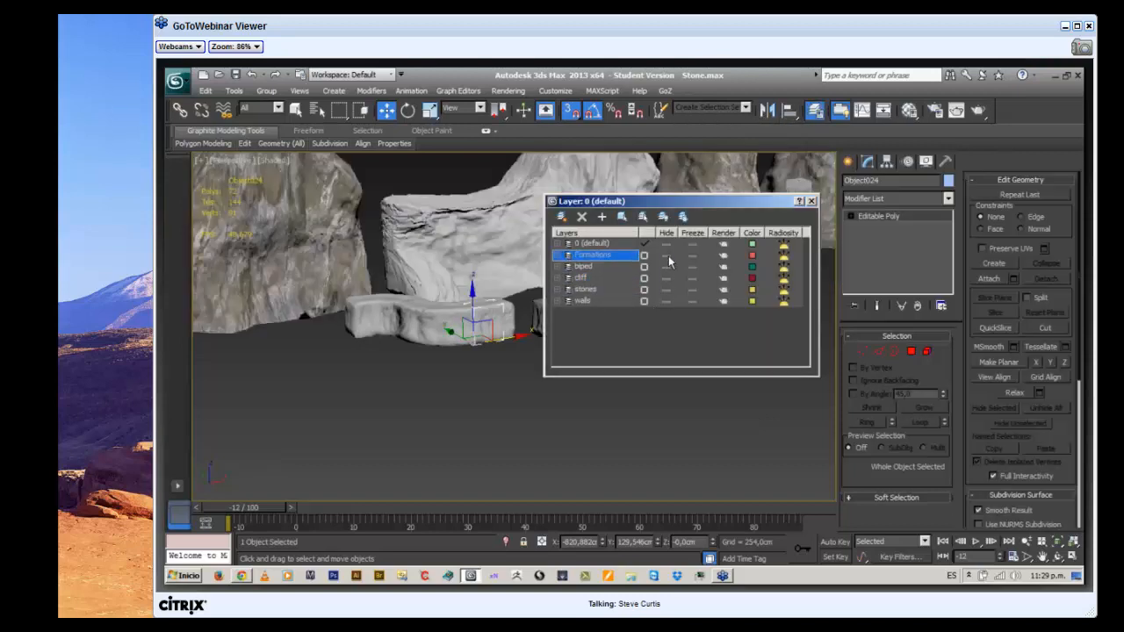
click(811, 201)
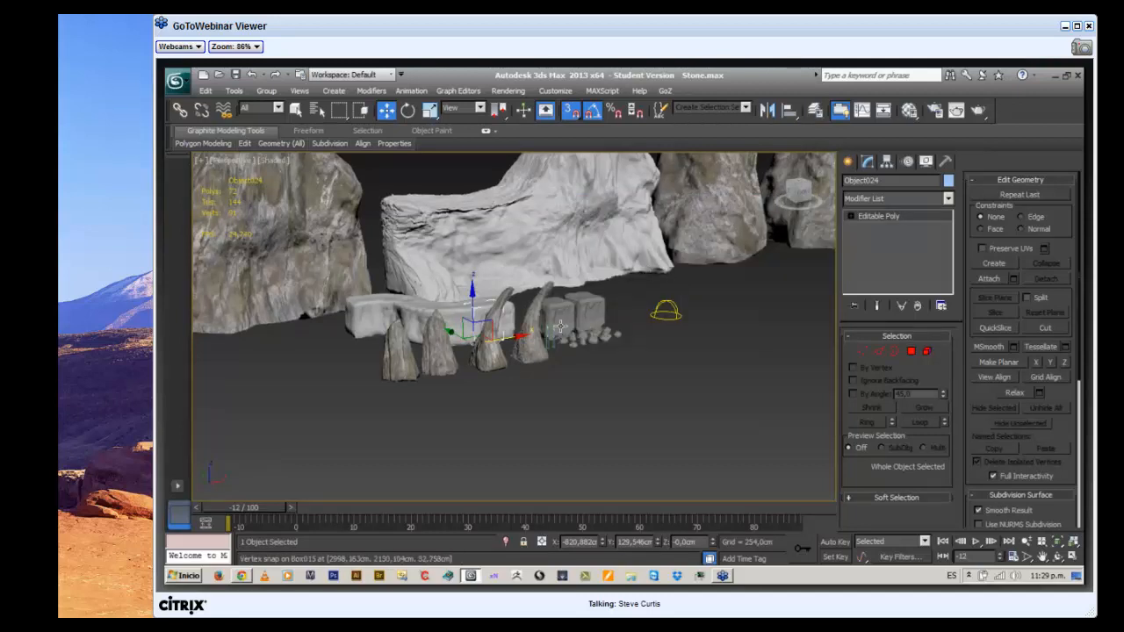
Examine the whole rock set from several sides, comparing the large mountain formations with the small rocks and cliff pieces
scroll(492, 386, down, 5)
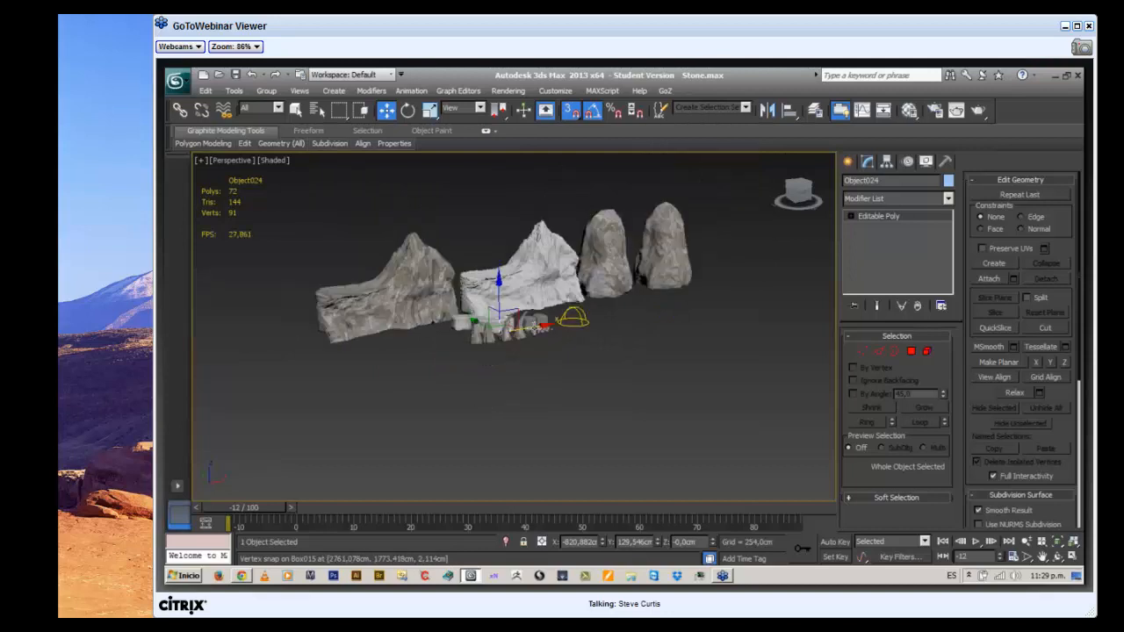
scroll(518, 391, up, 3)
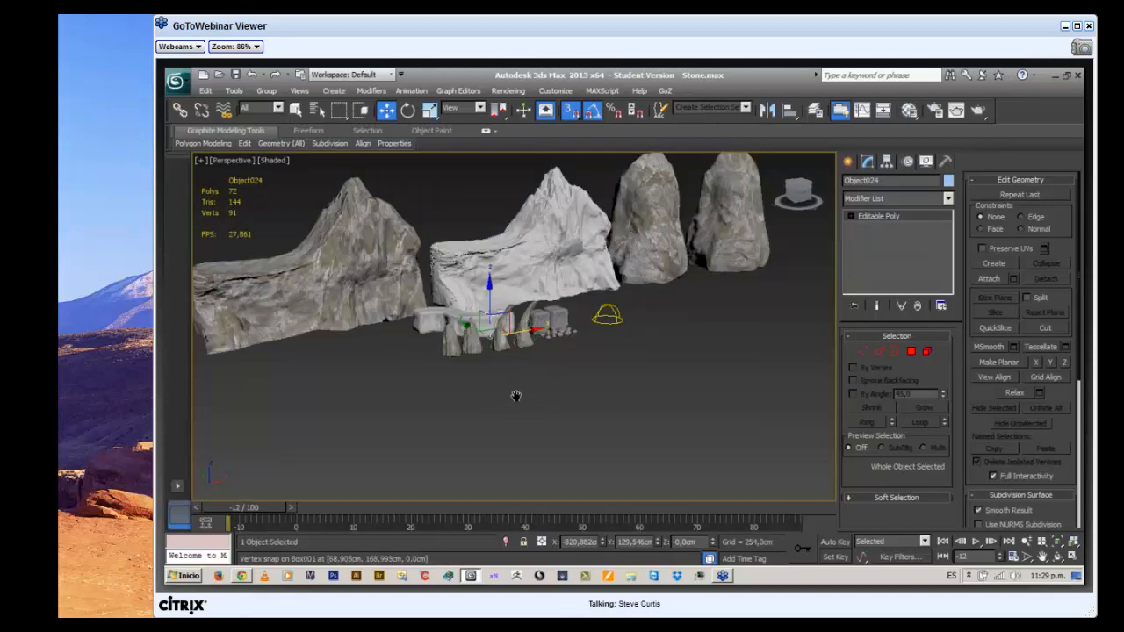
middle_drag(516, 396, 472, 420)
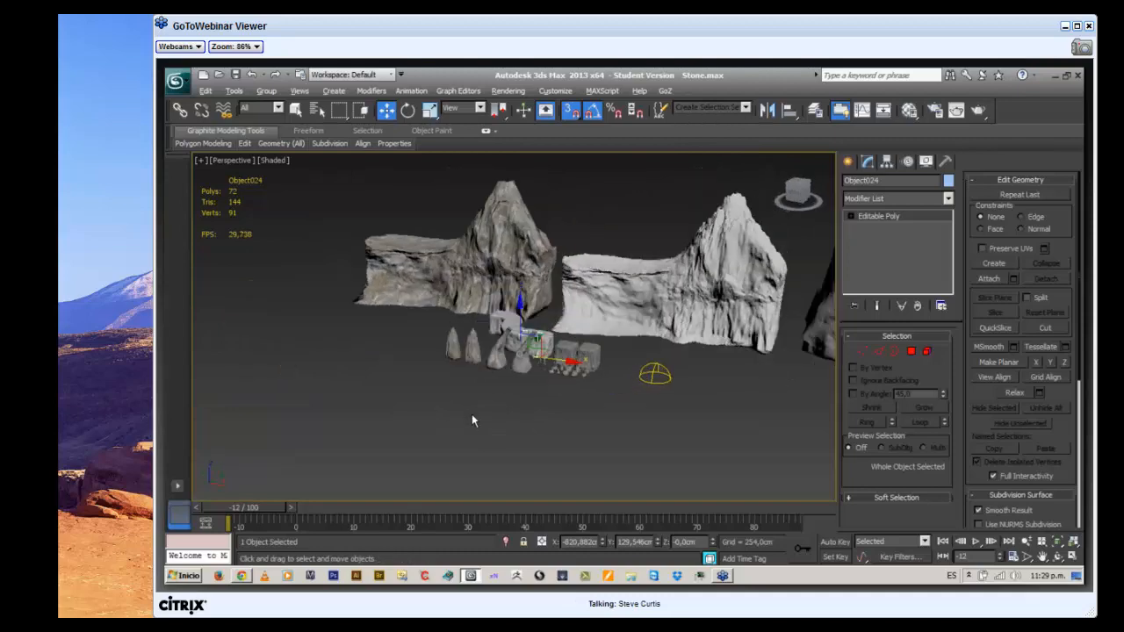
scroll(474, 360, up, 2)
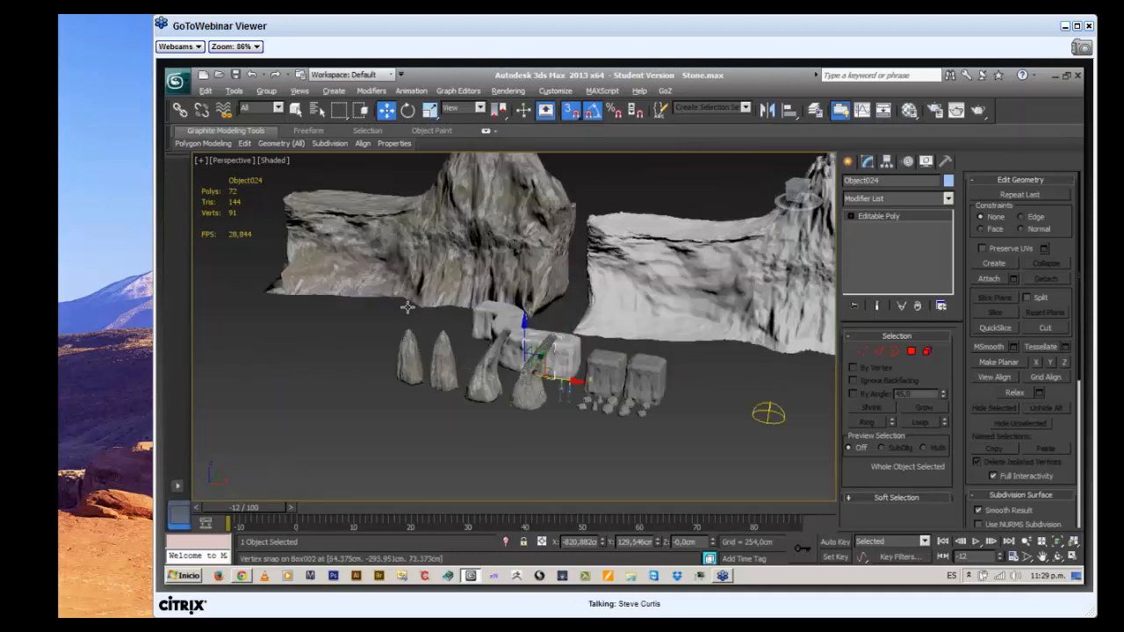
middle_drag(398, 304, 286, 334)
scroll(517, 344, down, 3)
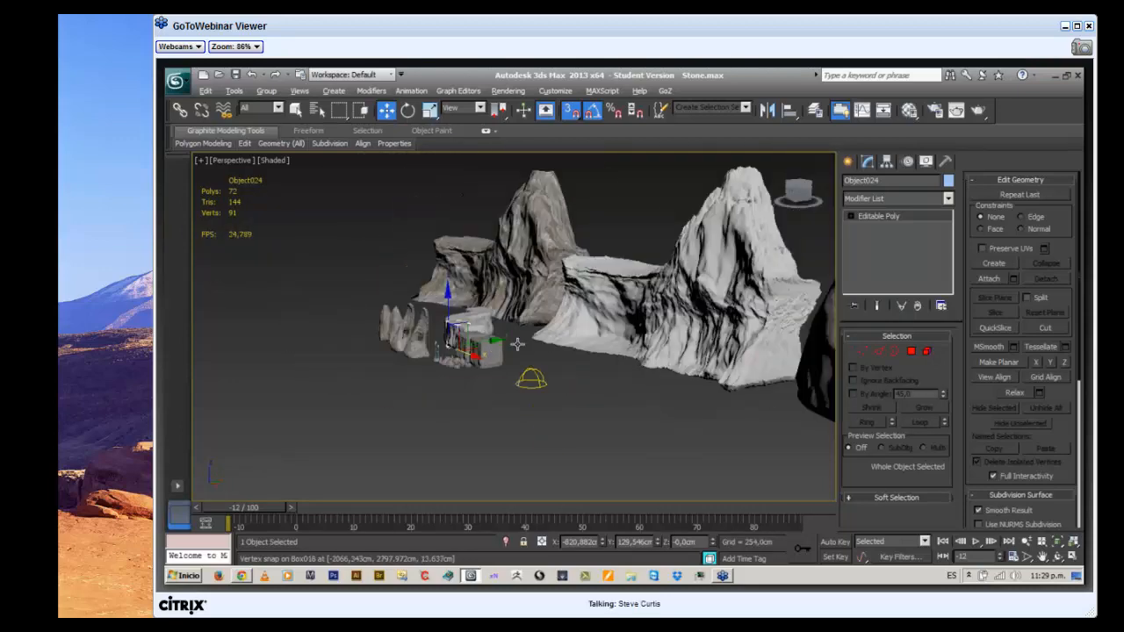
alt+middle_drag(499, 363, 540, 347)
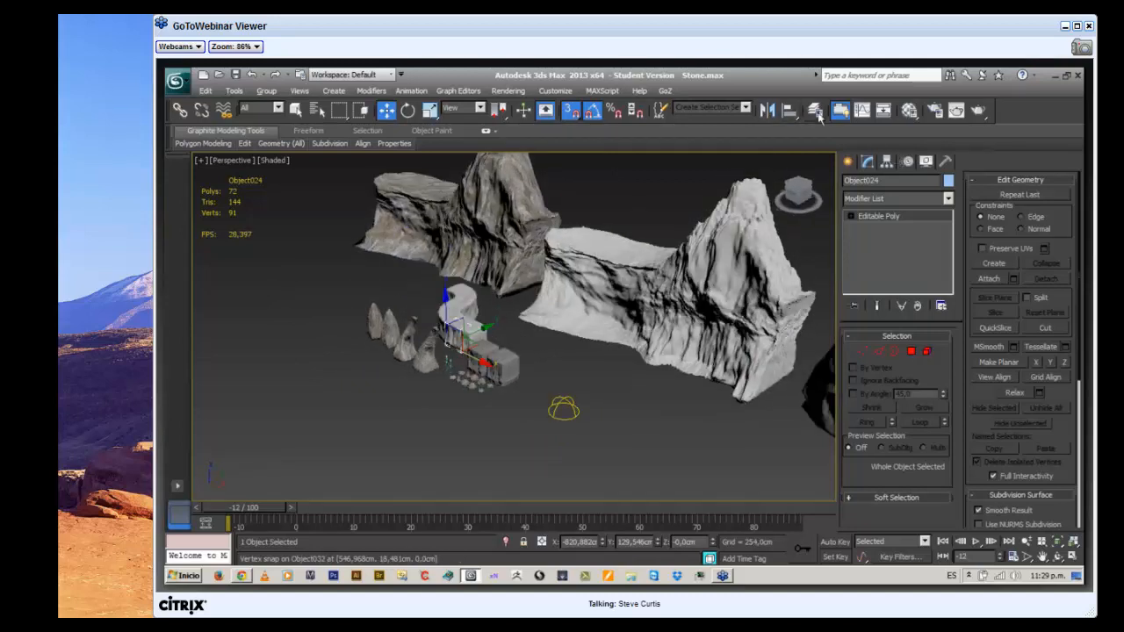
Enable the diffuse color maps of the 02 - Default and defaultMat materials used on the cliff pieces
click(909, 110)
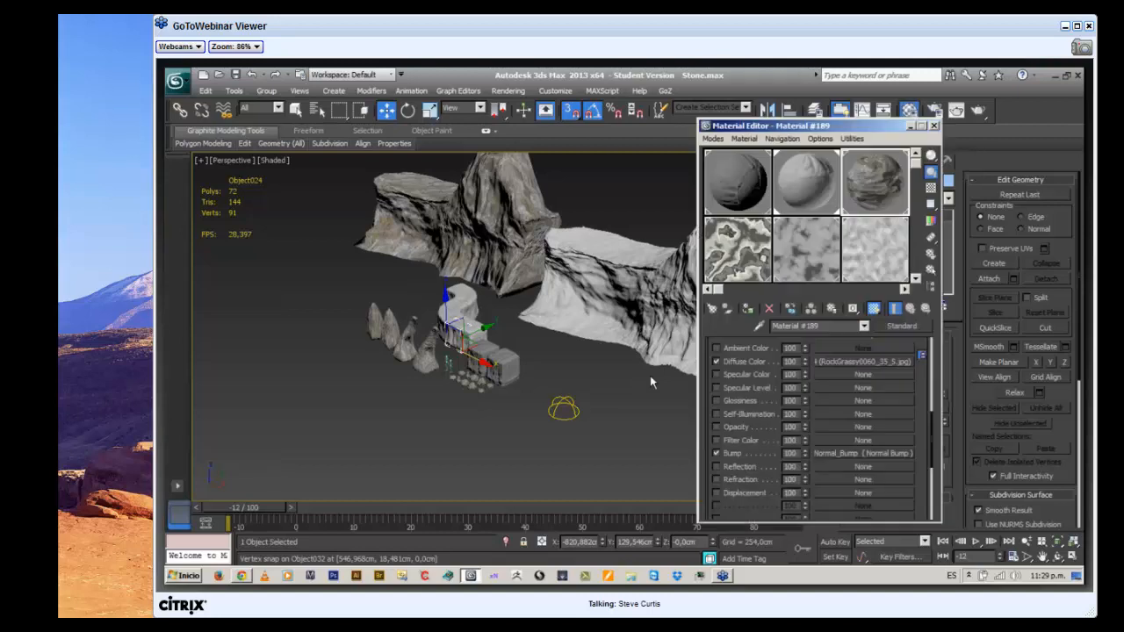
click(812, 183)
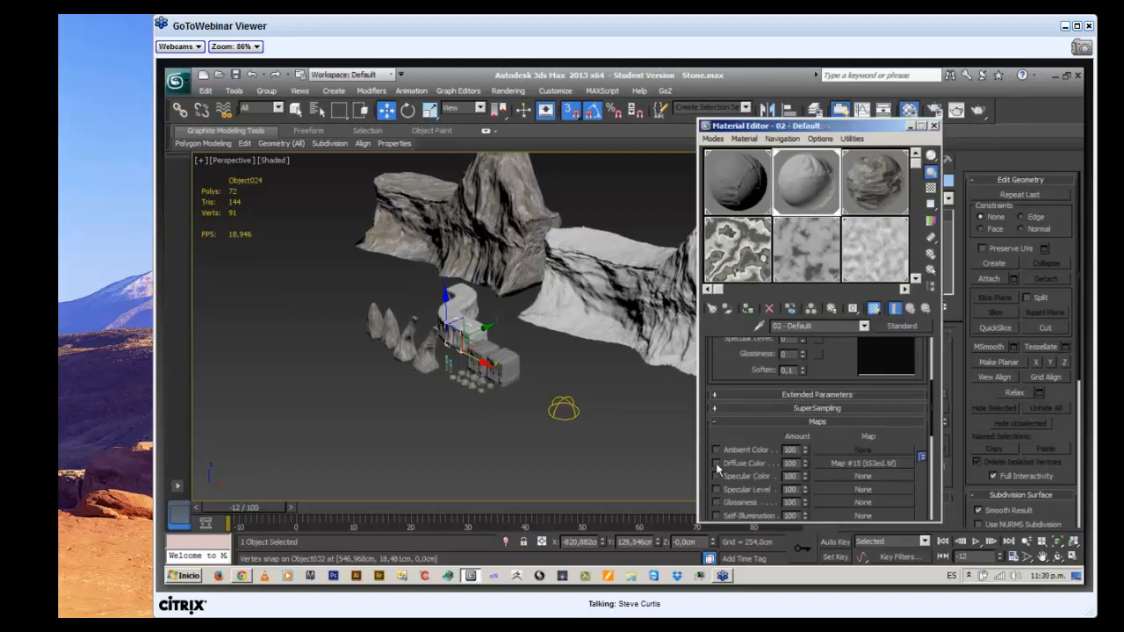
click(716, 463)
click(738, 181)
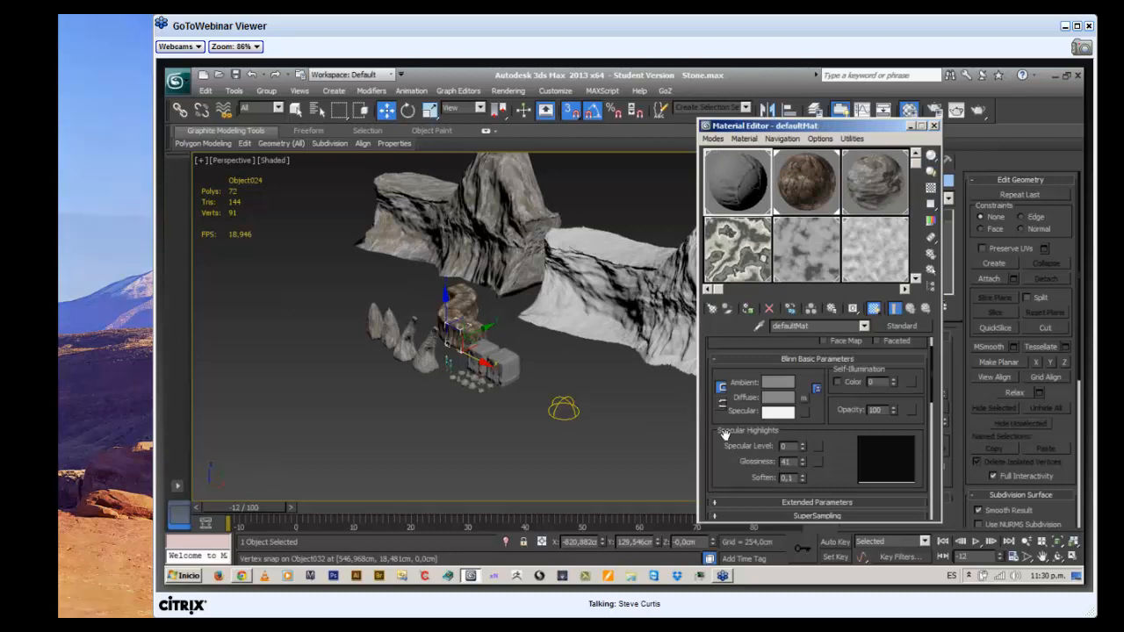
scroll(720, 466, down, 4)
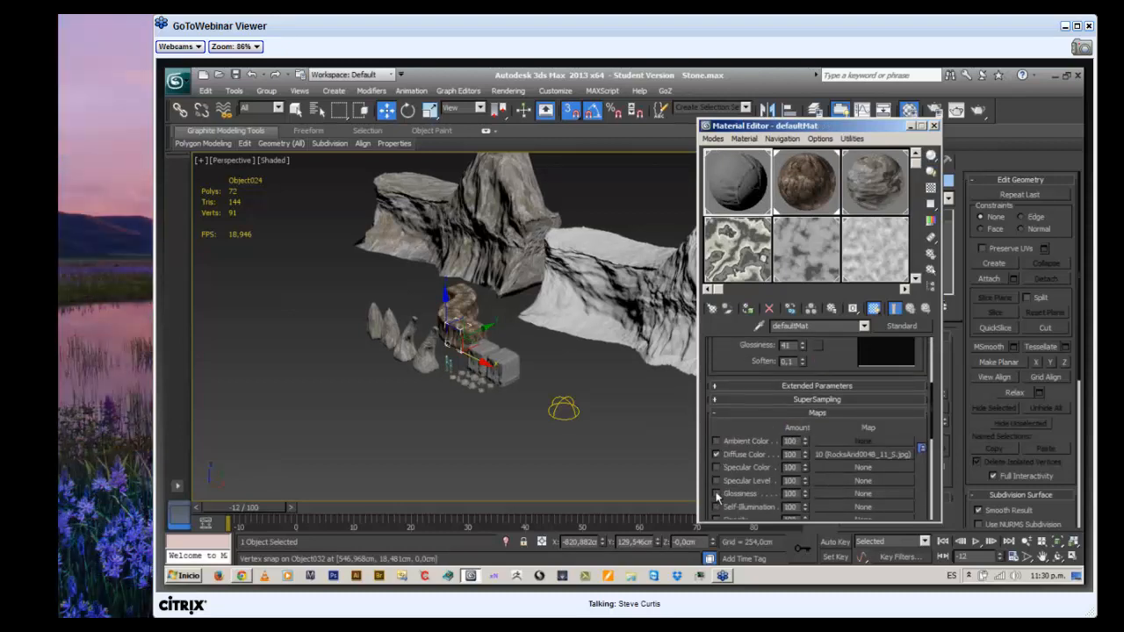
Inspect the textured cliff blocks and small stones beside the skeleton figures, and compare their scale with the mountains behind
middle_drag(528, 329, 456, 363)
scroll(455, 368, up, 5)
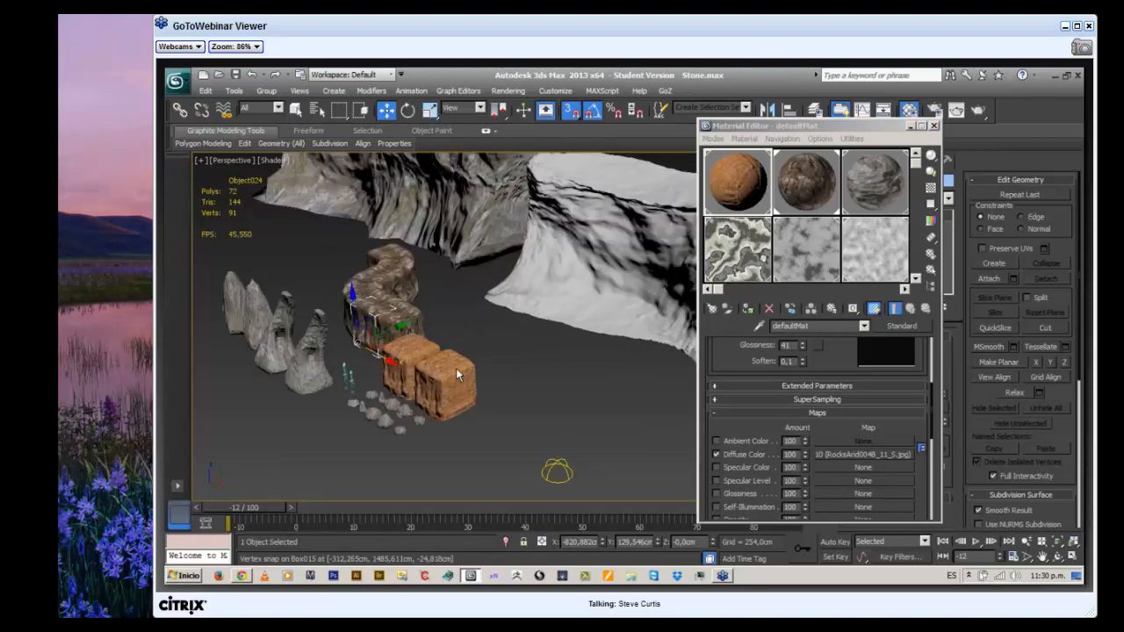
middle_drag(621, 350, 925, 219)
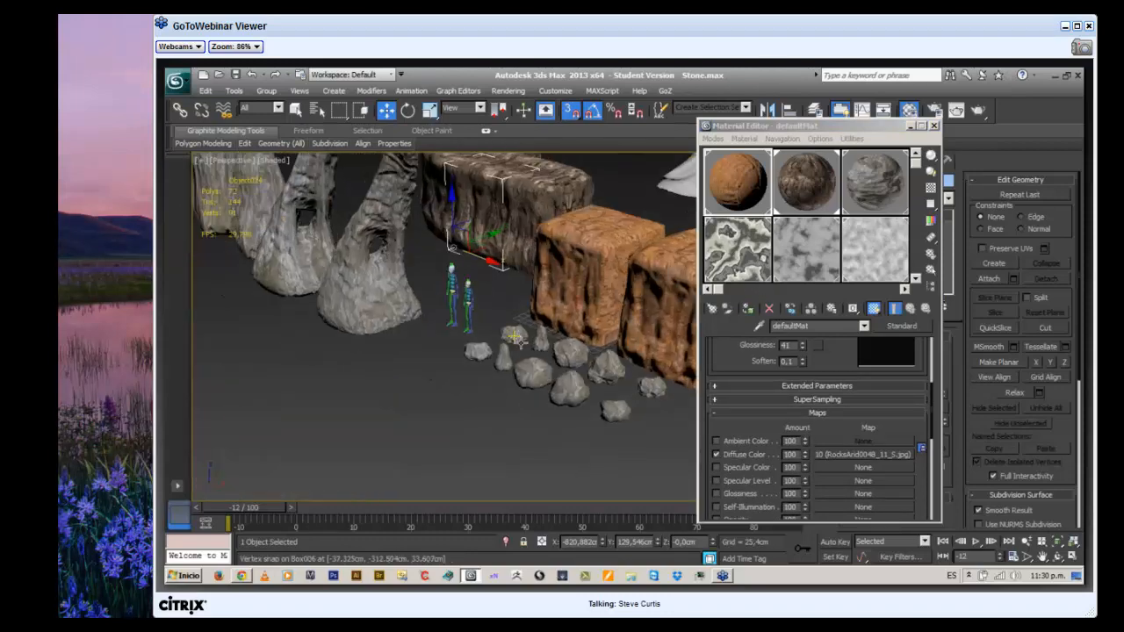
mouse_move(518, 340)
alt+middle_down()
mouse_move(568, 318)
mouse_move(502, 329)
mouse_move(520, 331)
alt+middle_up()
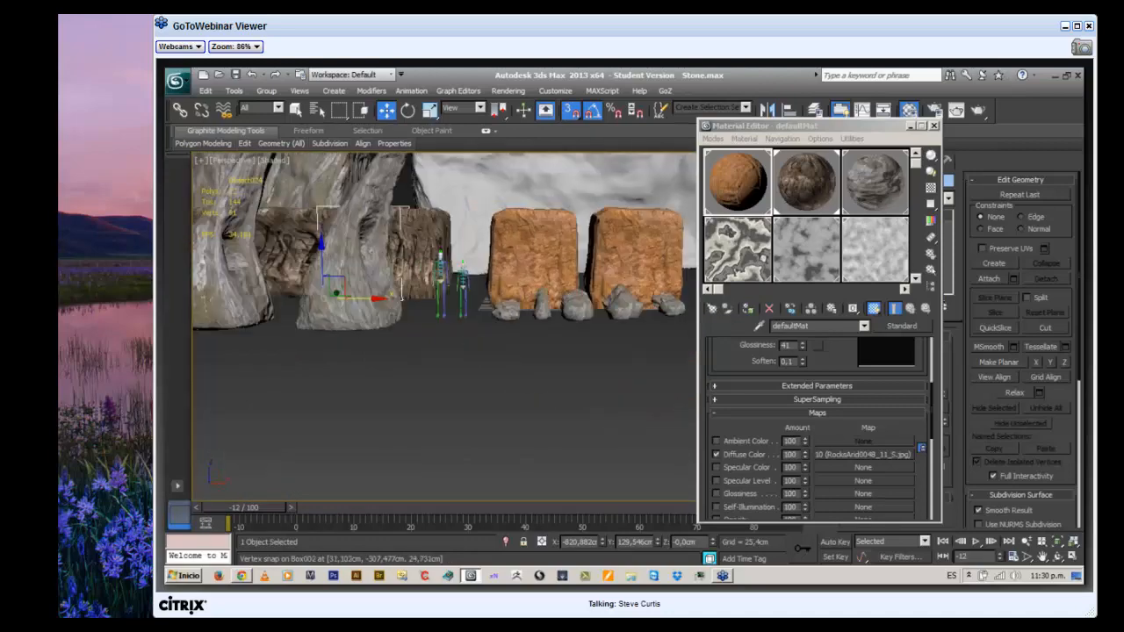
scroll(444, 325, down, 5)
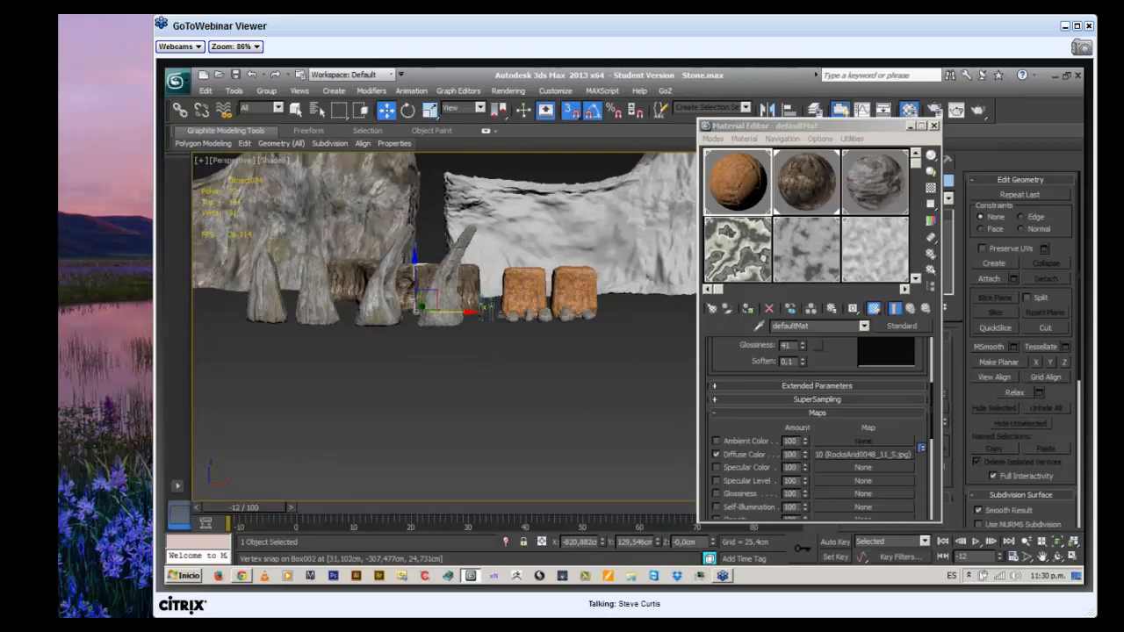
middle_drag(459, 85, 422, 151)
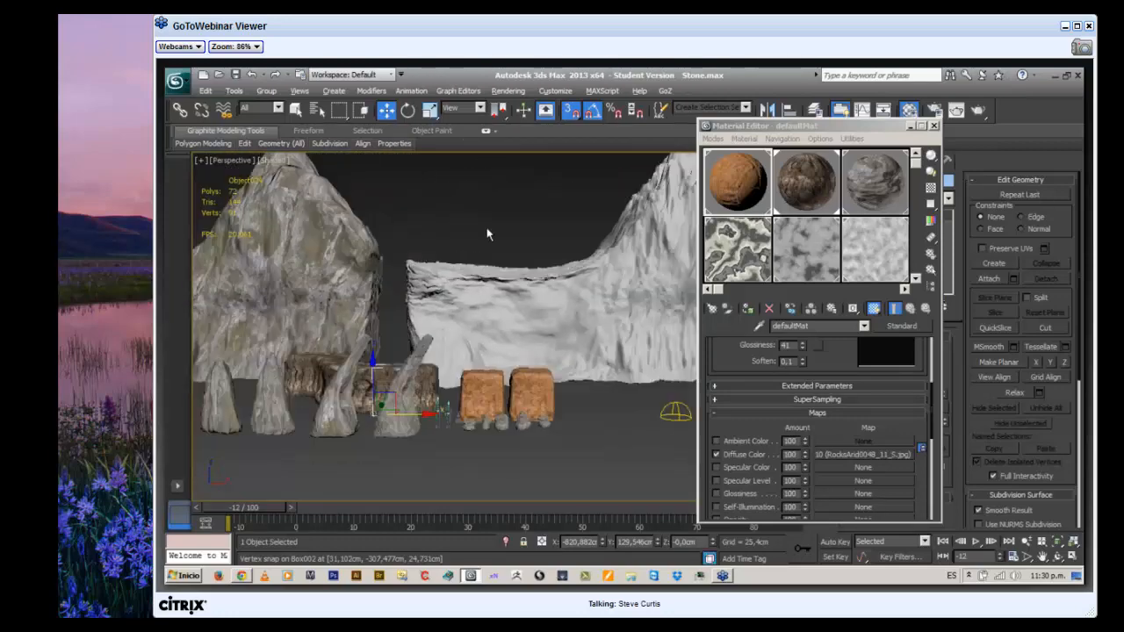
scroll(492, 241, down, 5)
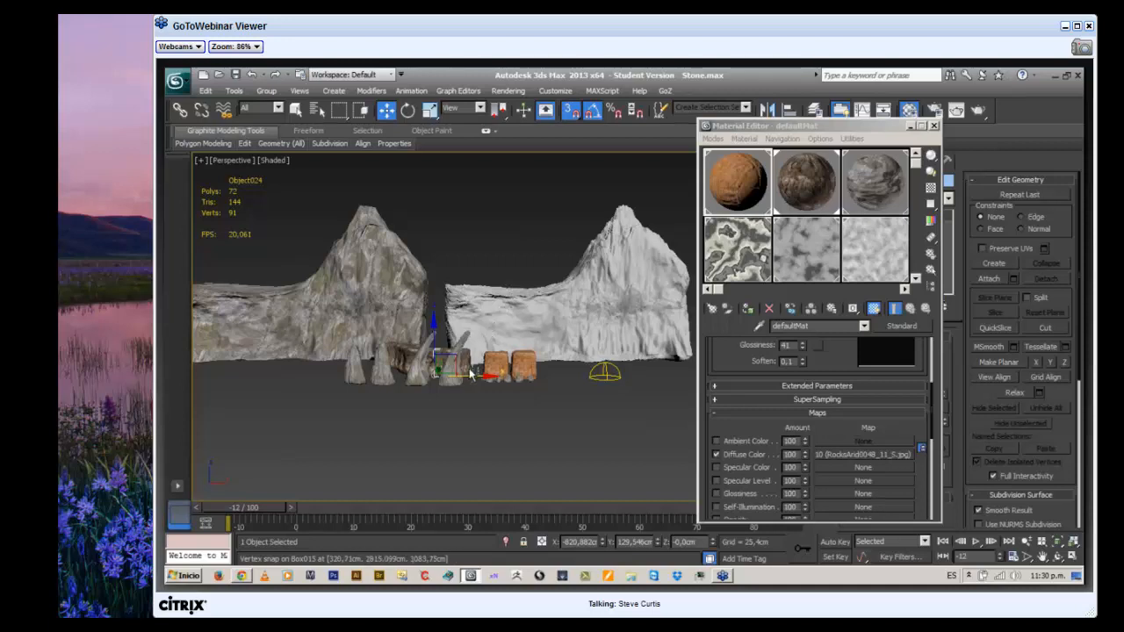
middle_drag(469, 395, 461, 396)
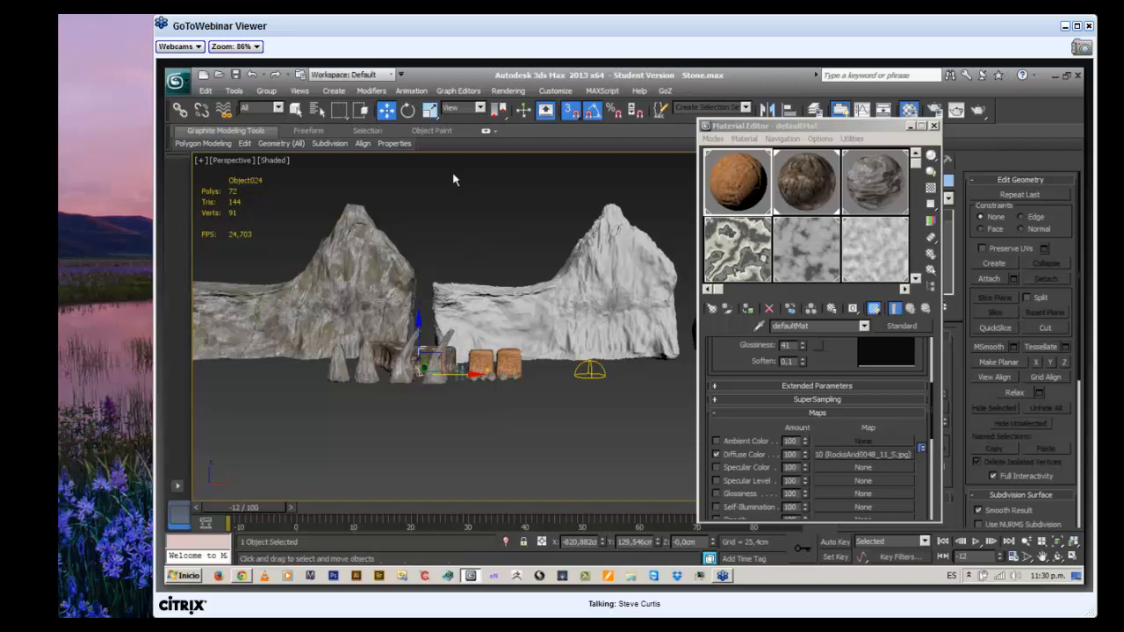
Turn off snapping, switch from moving to plain object selection, and close the Material Editor
key(s)
key(q)
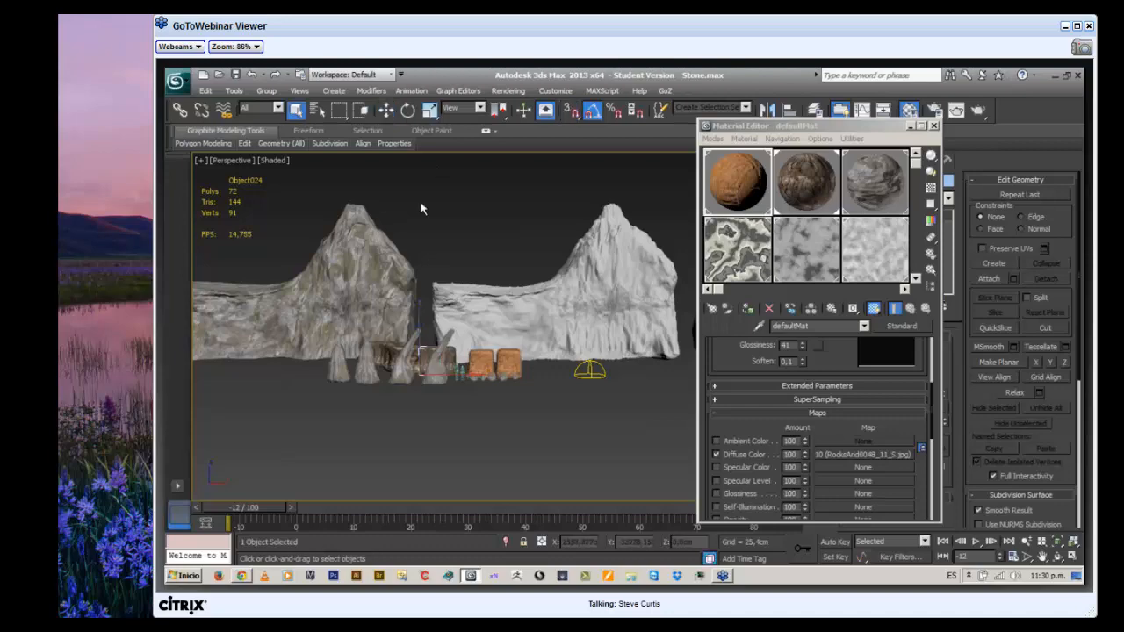
alt+middle_drag(421, 202, 479, 245)
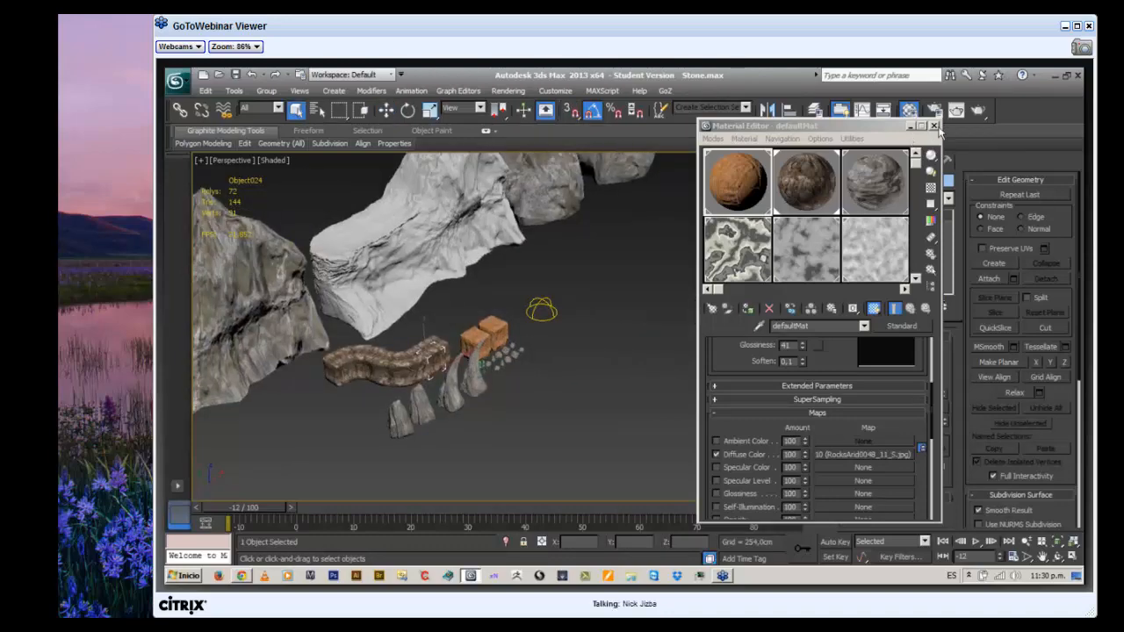
click(934, 126)
Select the textured mountain formation and compare it with the neighbouring white one from several sides
alt+middle_drag(545, 351, 562, 317)
click(389, 358)
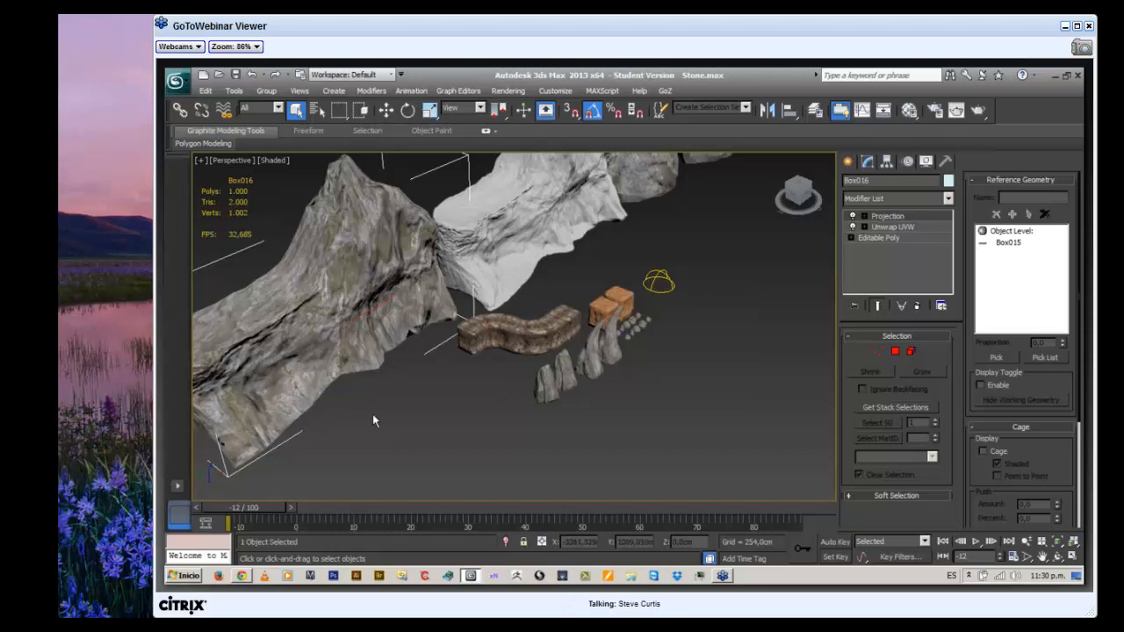
alt+middle_drag(401, 407, 277, 373)
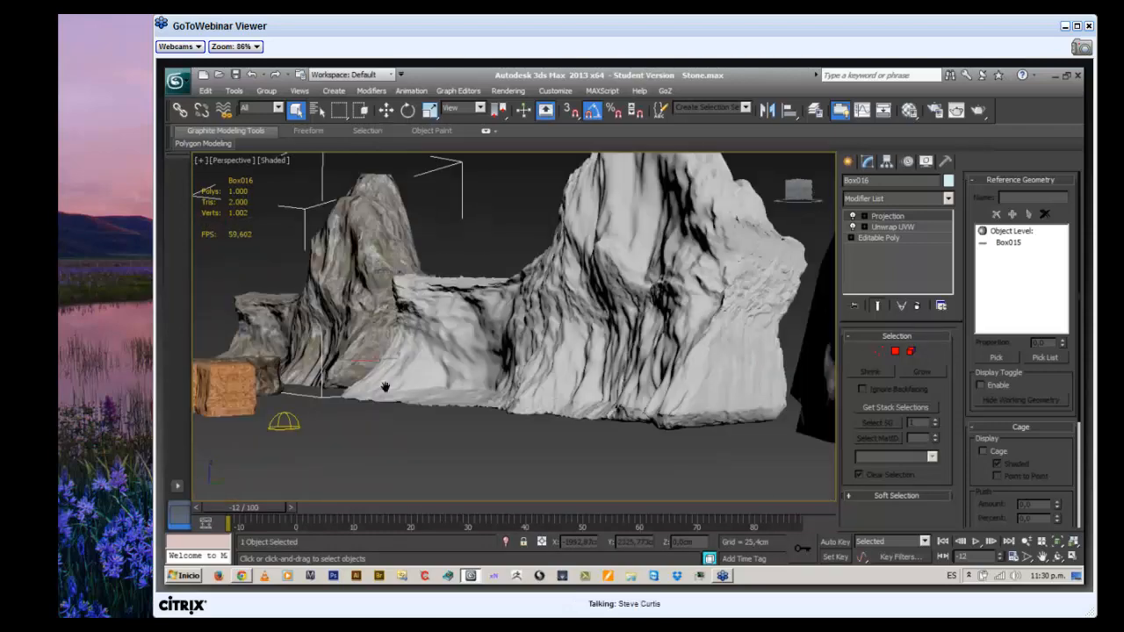
alt+middle_drag(386, 387, 428, 328)
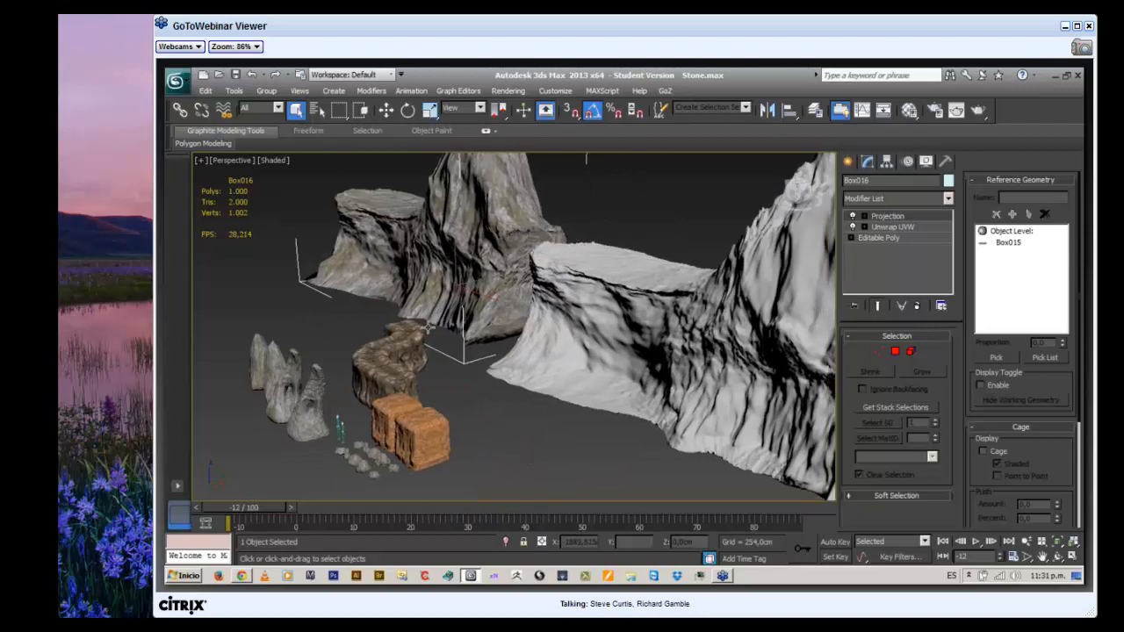
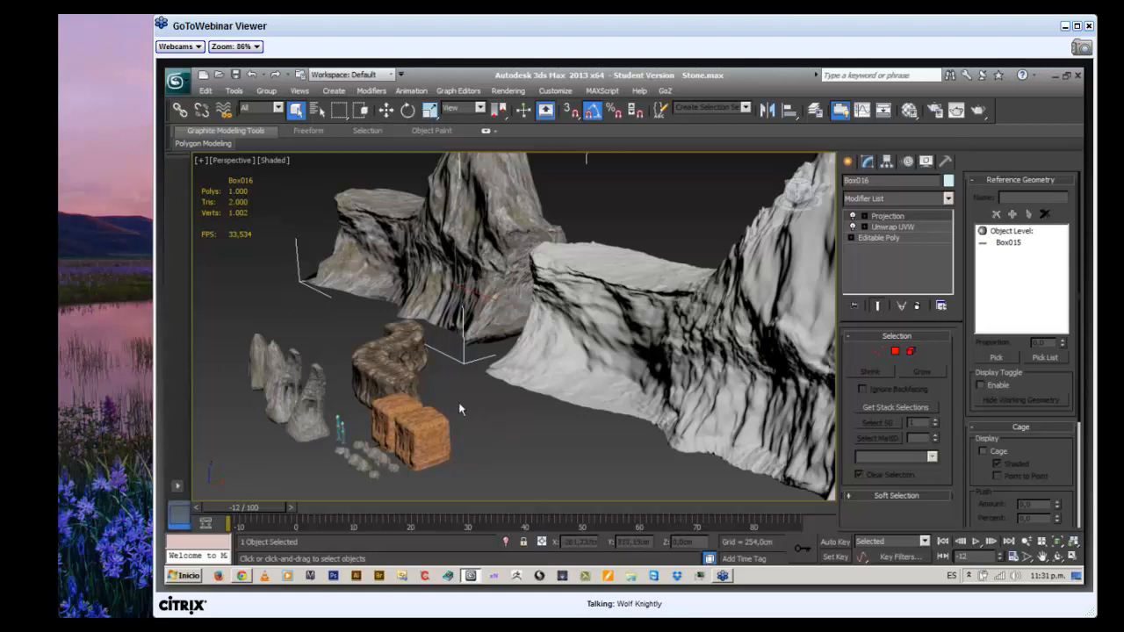
Review the textured rocks and cliff pieces in front of both mountain formations, and clear the selection
mouse_move(460, 409)
middle_down()
mouse_move(458, 428)
mouse_move(454, 394)
mouse_move(467, 406)
middle_up()
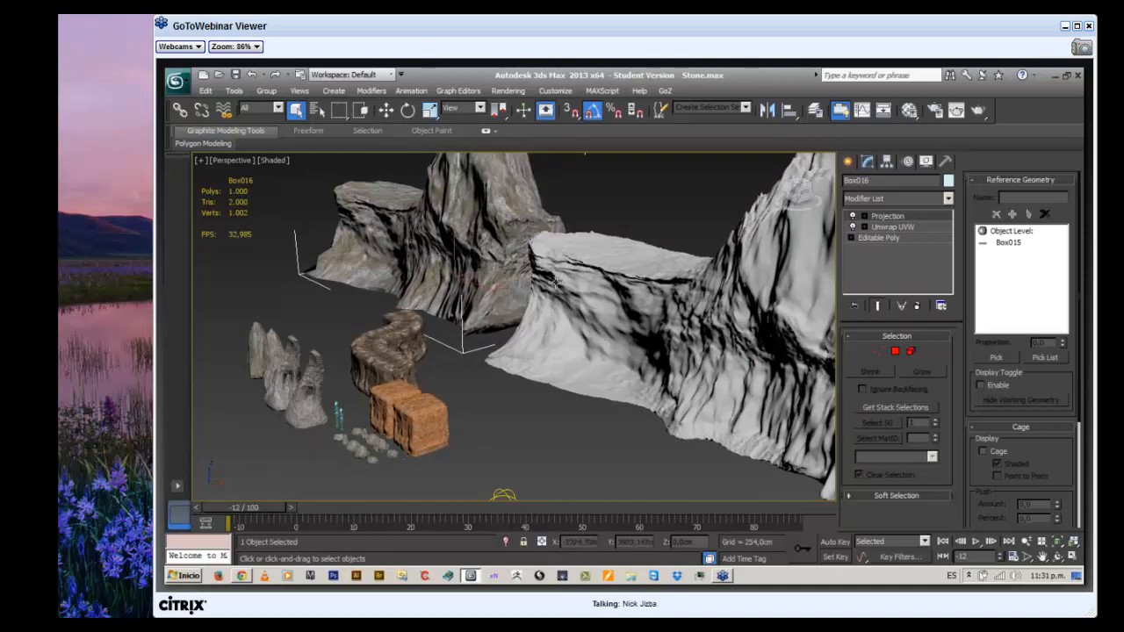
alt+middle_drag(577, 257, 217, 261)
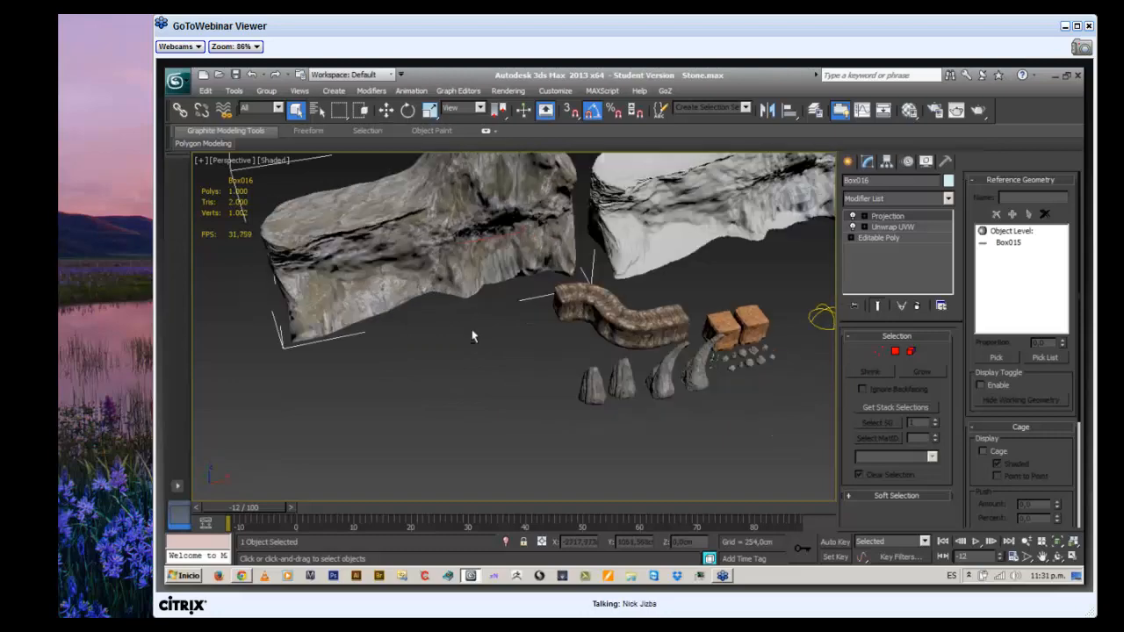
alt+middle_drag(471, 329, 429, 298)
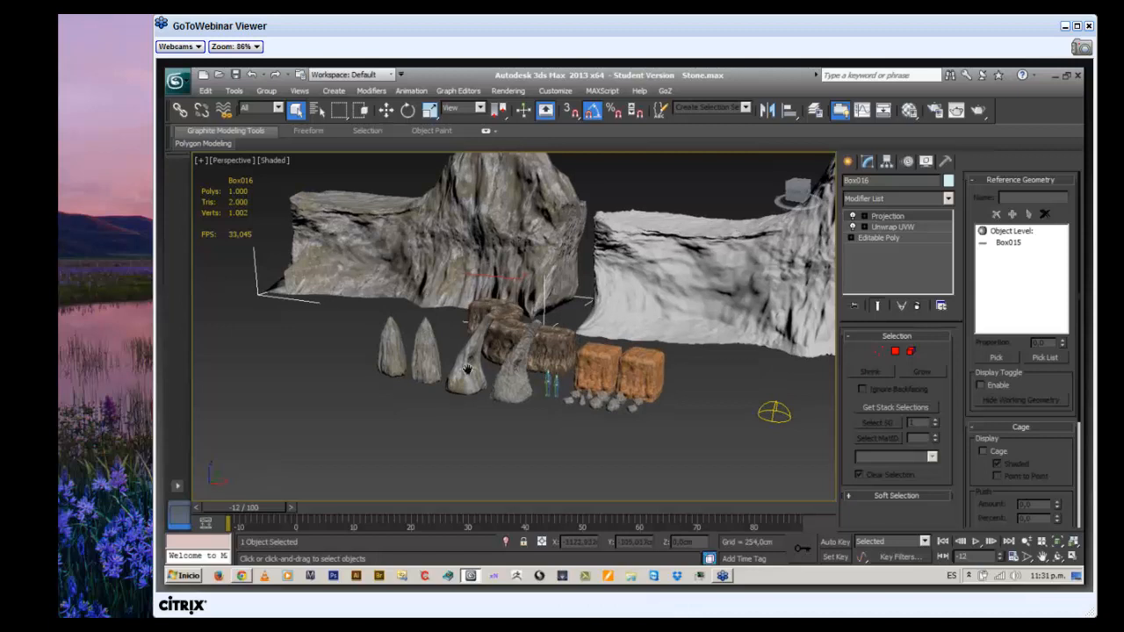
alt+middle_drag(467, 368, 502, 360)
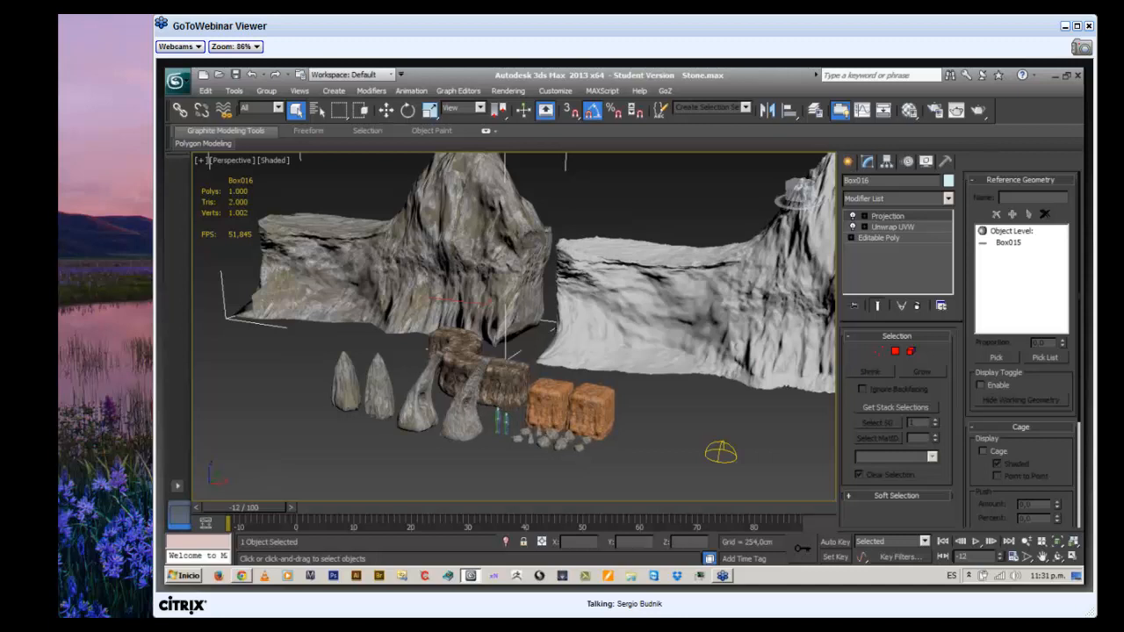
middle_drag(675, 438, 619, 447)
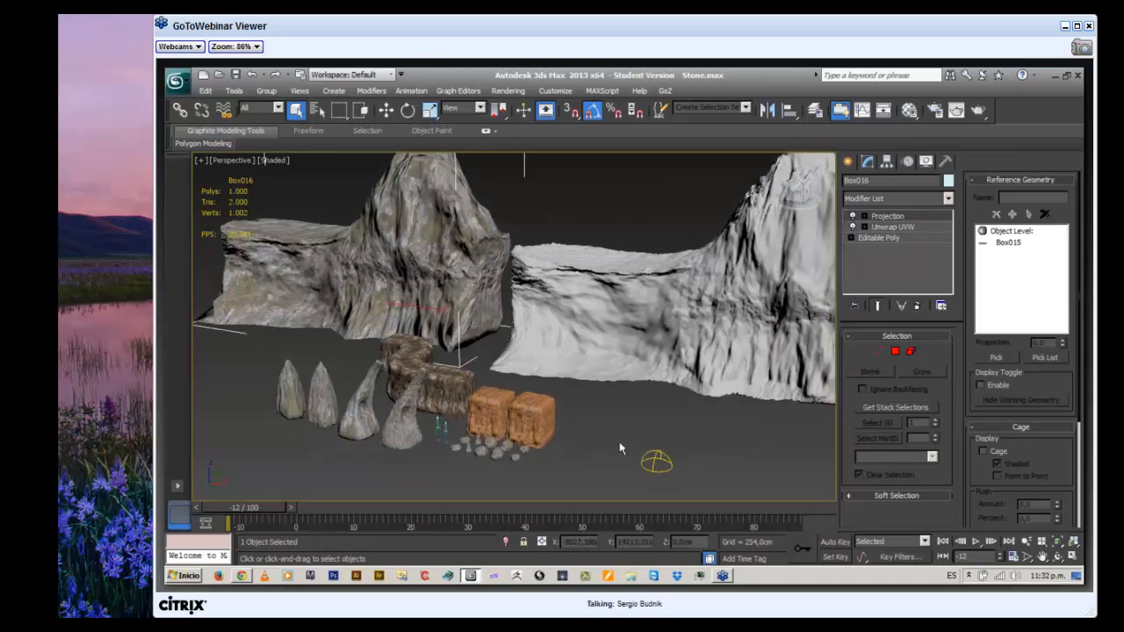
click(614, 424)
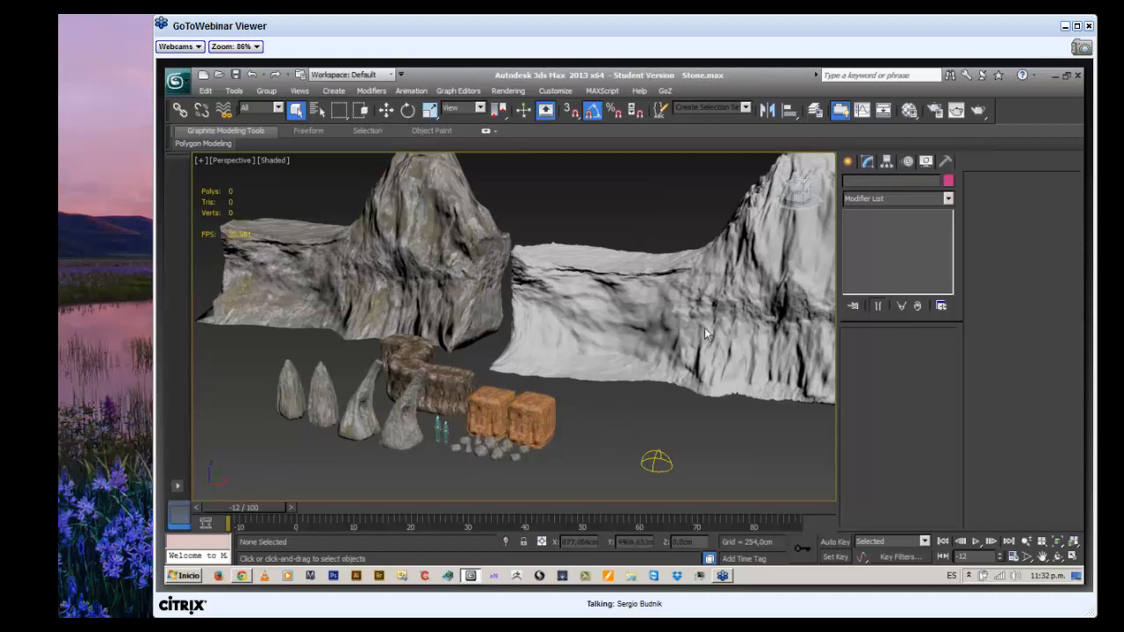
Hide the Formations, biped, cliff and walls layers, leaving the stones layer shown
middle_drag(555, 415, 595, 385)
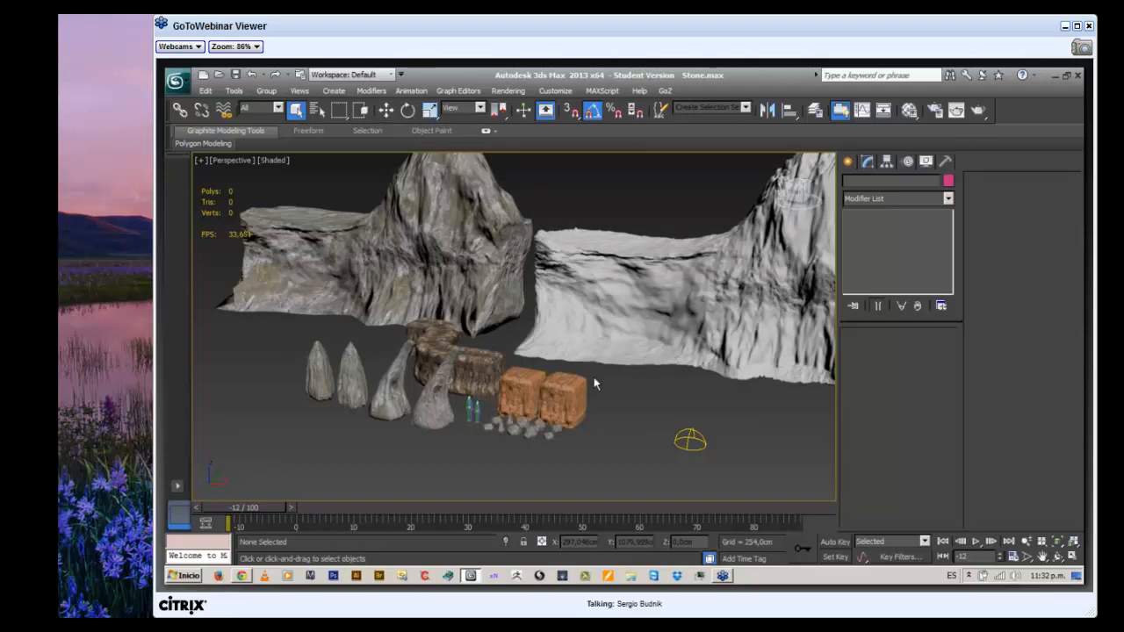
mouse_move(554, 358)
middle_down()
mouse_move(566, 375)
mouse_move(438, 99)
middle_up()
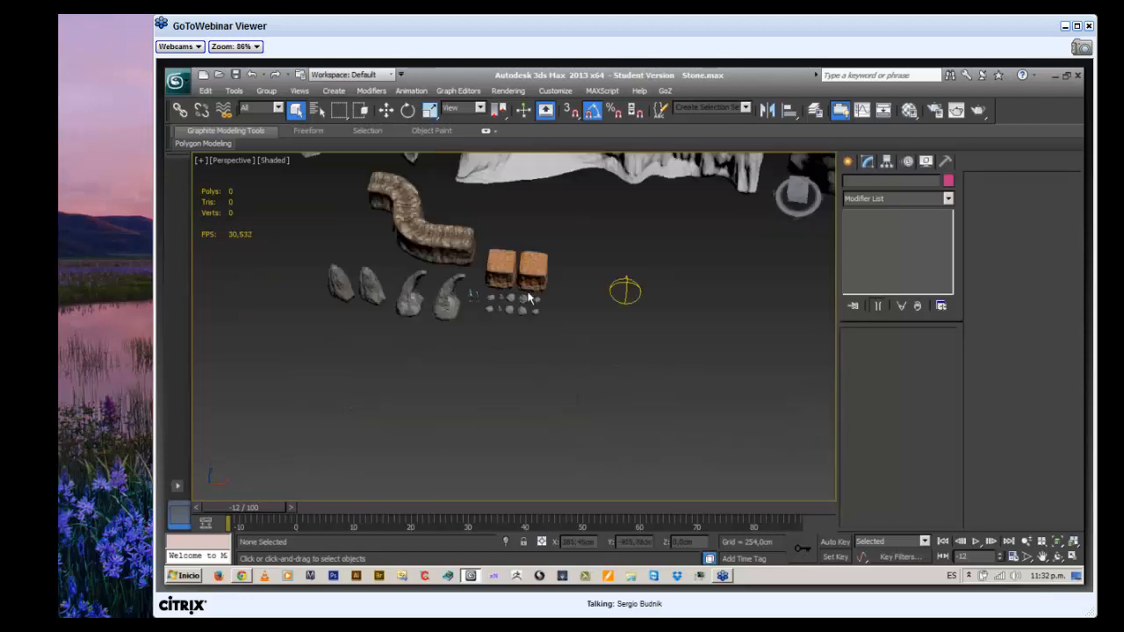
mouse_move(527, 299)
middle_down()
mouse_move(544, 231)
mouse_move(535, 158)
middle_up()
middle_drag(526, 312, 529, 230)
key(z)
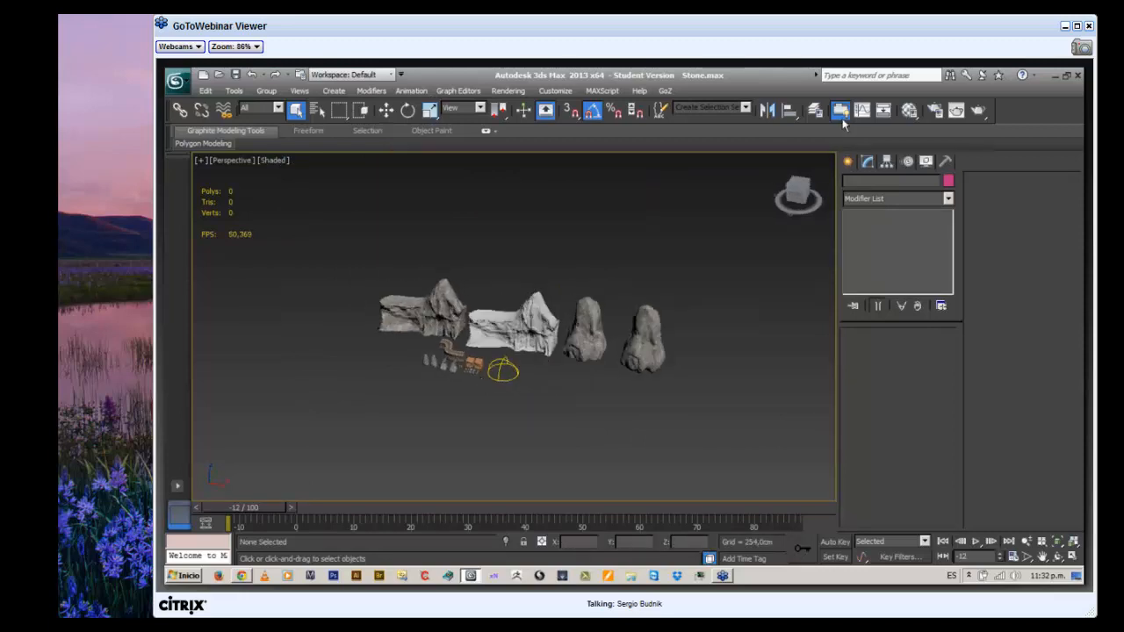
click(815, 110)
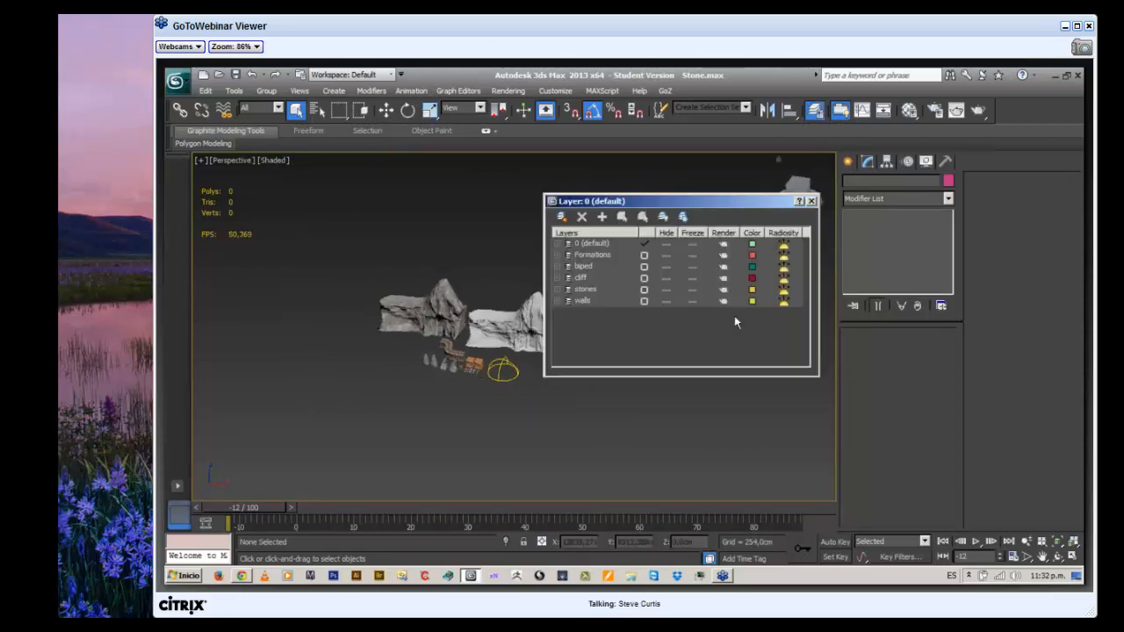
click(664, 301)
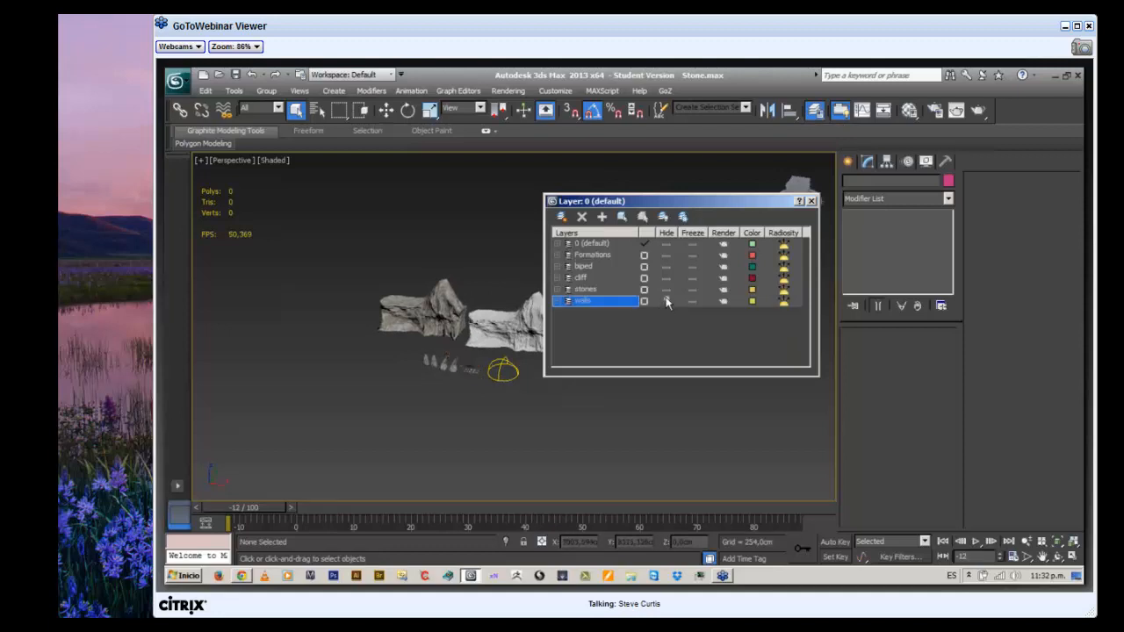
click(665, 288)
click(667, 277)
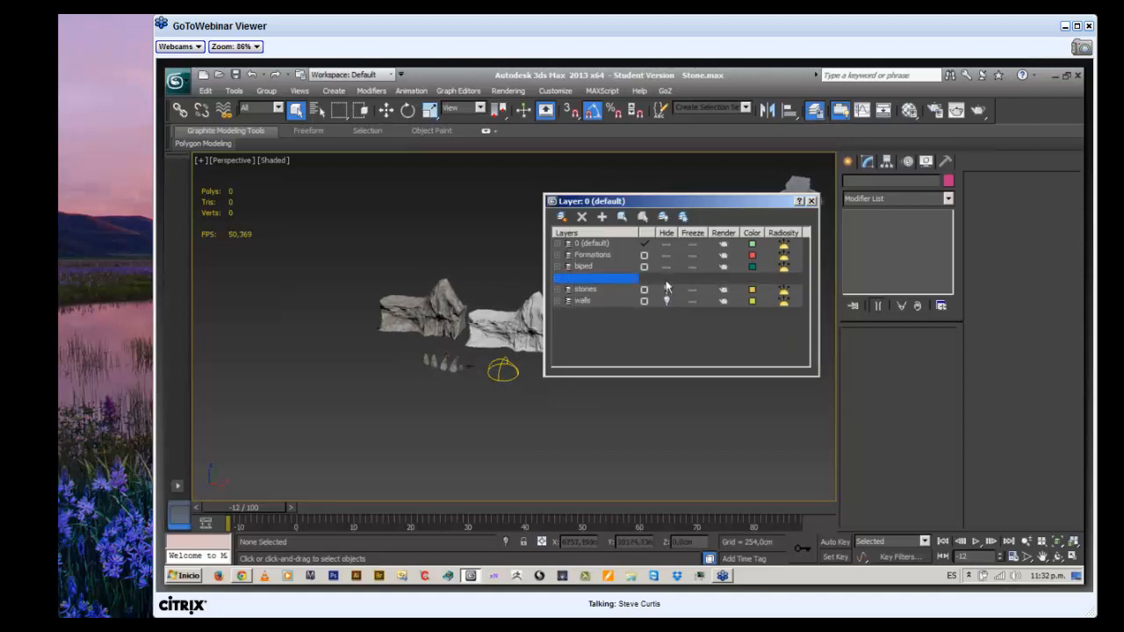
click(667, 266)
click(666, 255)
click(667, 289)
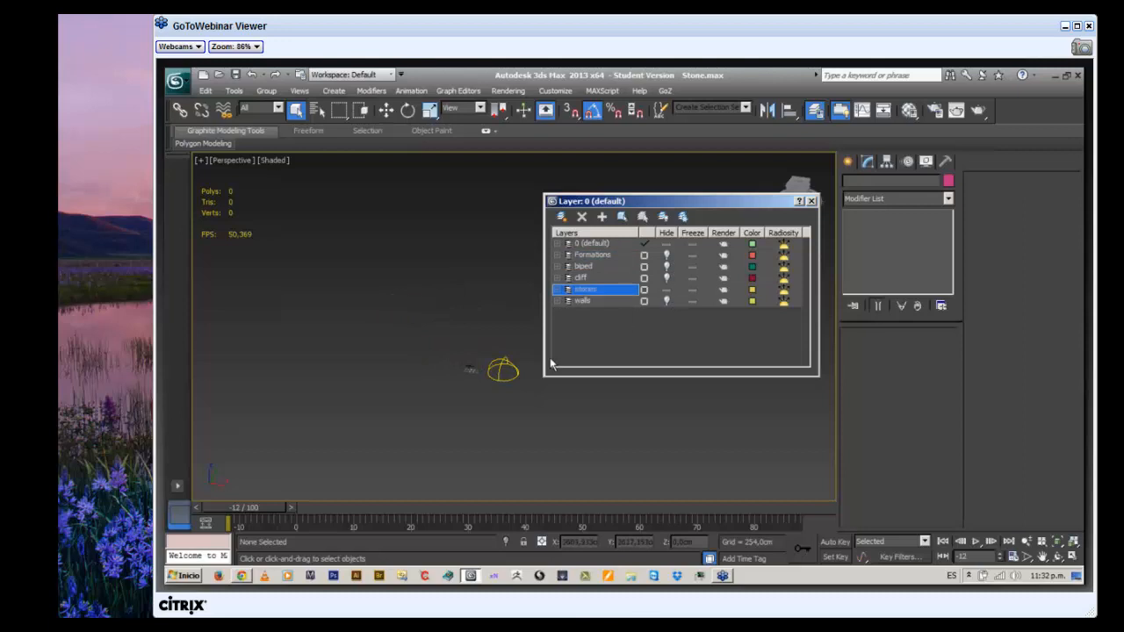
Select one of the large pointed stones in the isolated stone group and close the layer list
middle_drag(378, 401, 492, 427)
middle_drag(311, 396, 411, 376)
scroll(394, 386, up, 4)
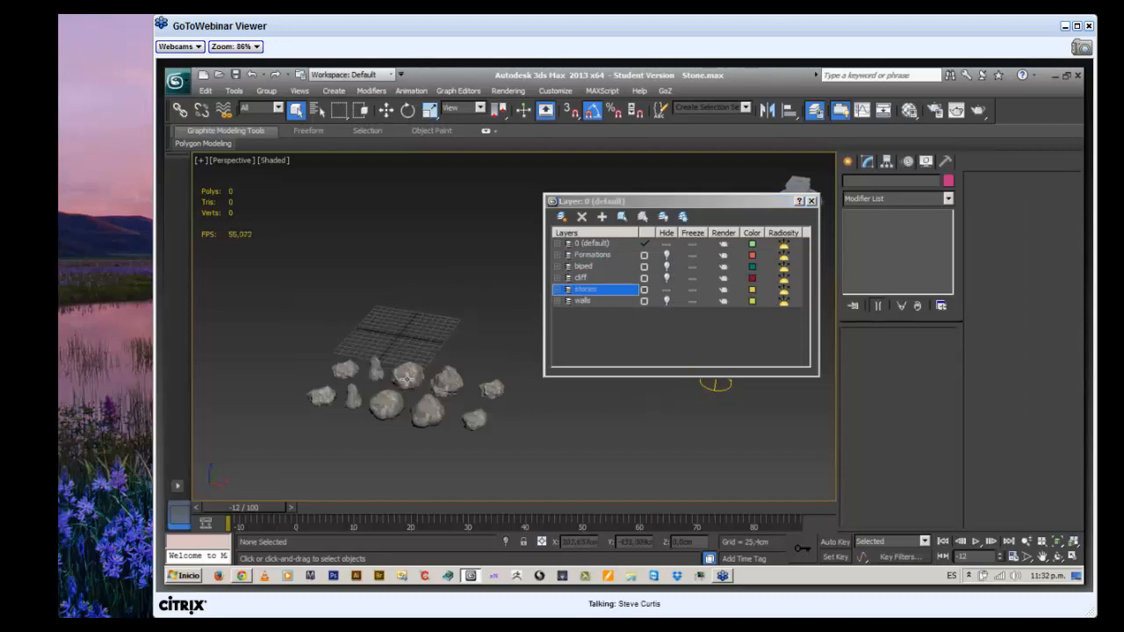
scroll(359, 415, down, 1)
middle_drag(372, 424, 526, 396)
scroll(452, 344, up, 3)
click(421, 383)
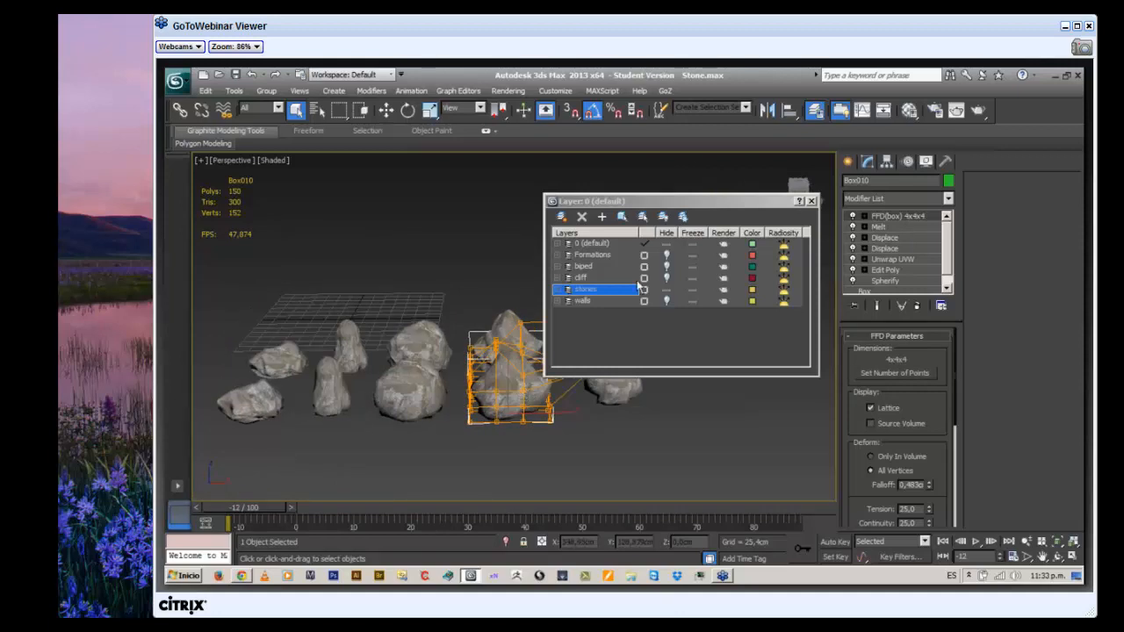
drag(701, 208, 543, 178)
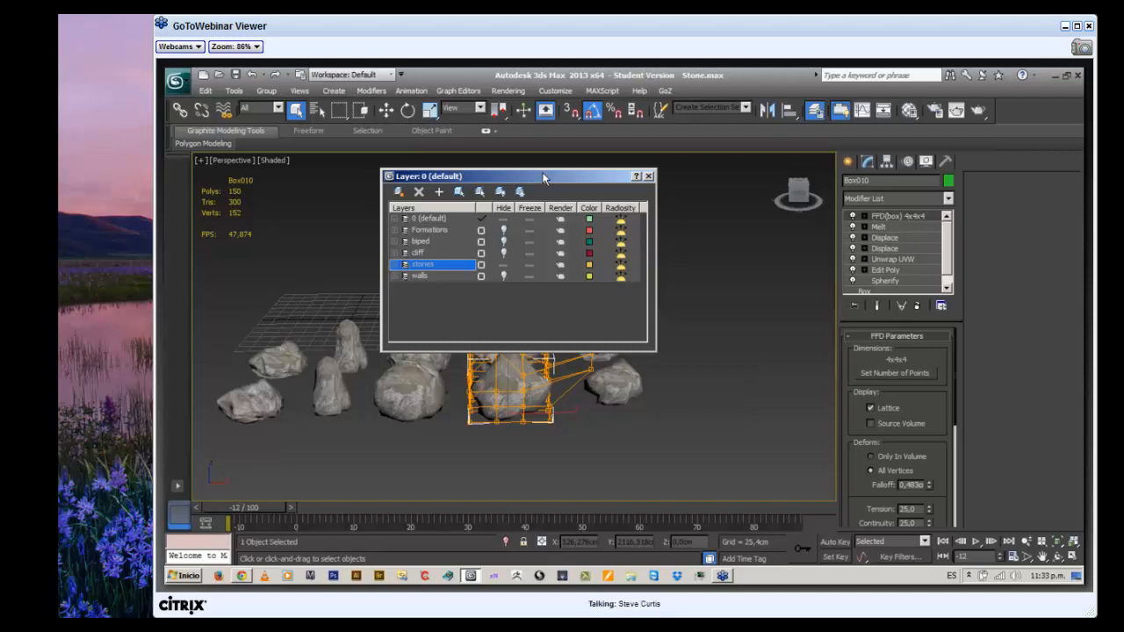
click(649, 177)
Select several of the large stones in turn to compare their shapes and modifier stacks
middle_drag(512, 355, 619, 394)
click(589, 336)
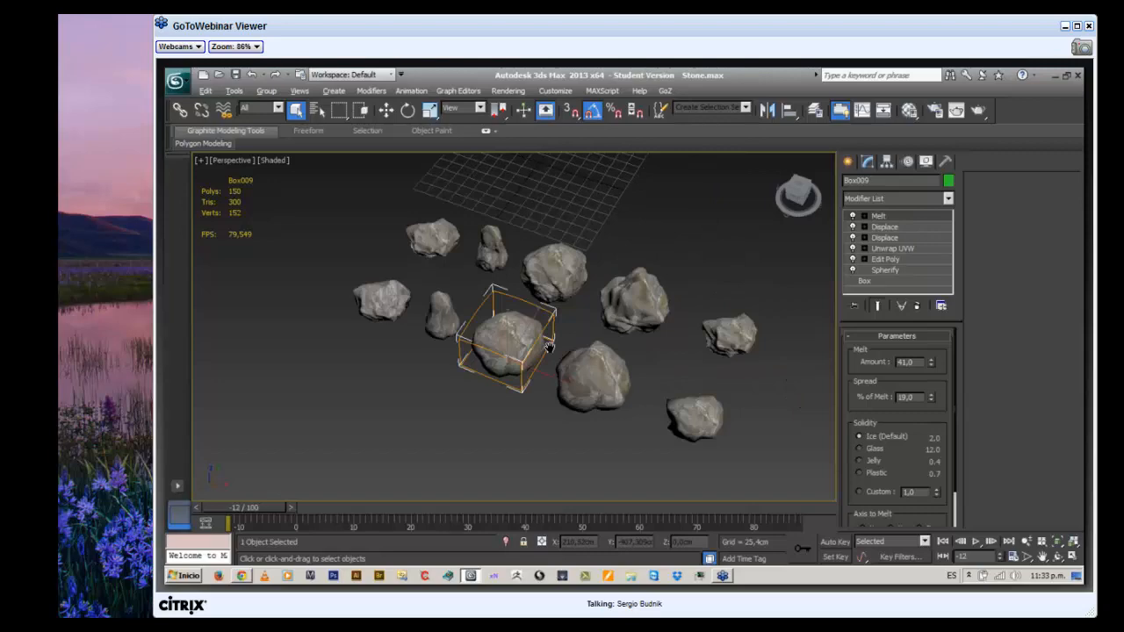
click(553, 267)
alt+middle_drag(553, 268, 672, 376)
click(656, 188)
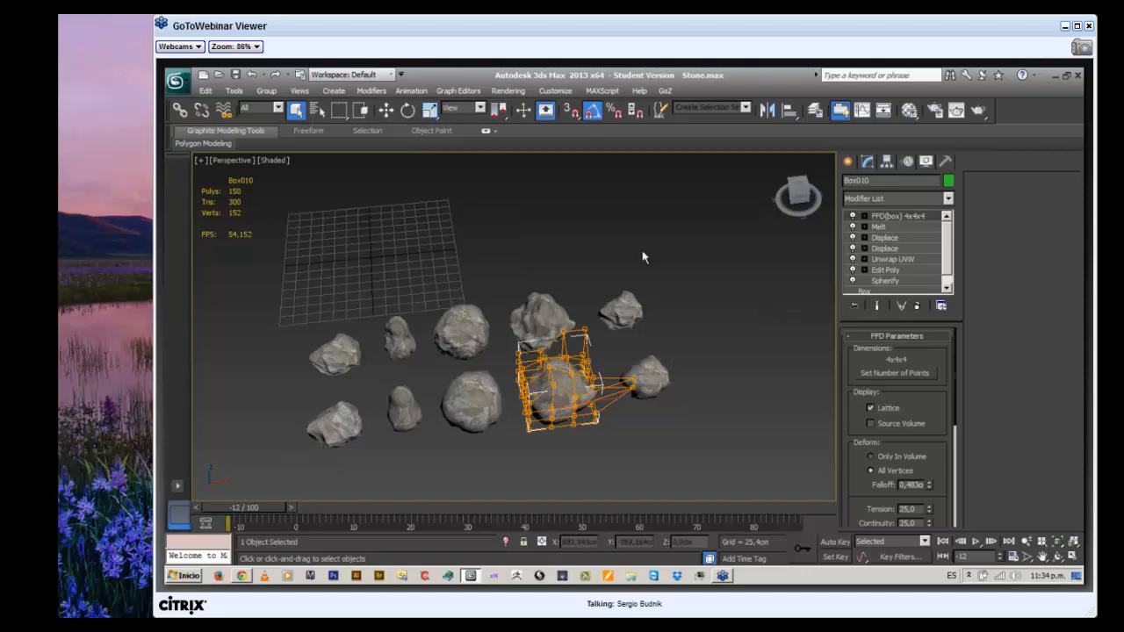
Examine the stone group and the FFD lattice around the selected stone from several angles, and clear the selection
middle_drag(557, 277, 642, 252)
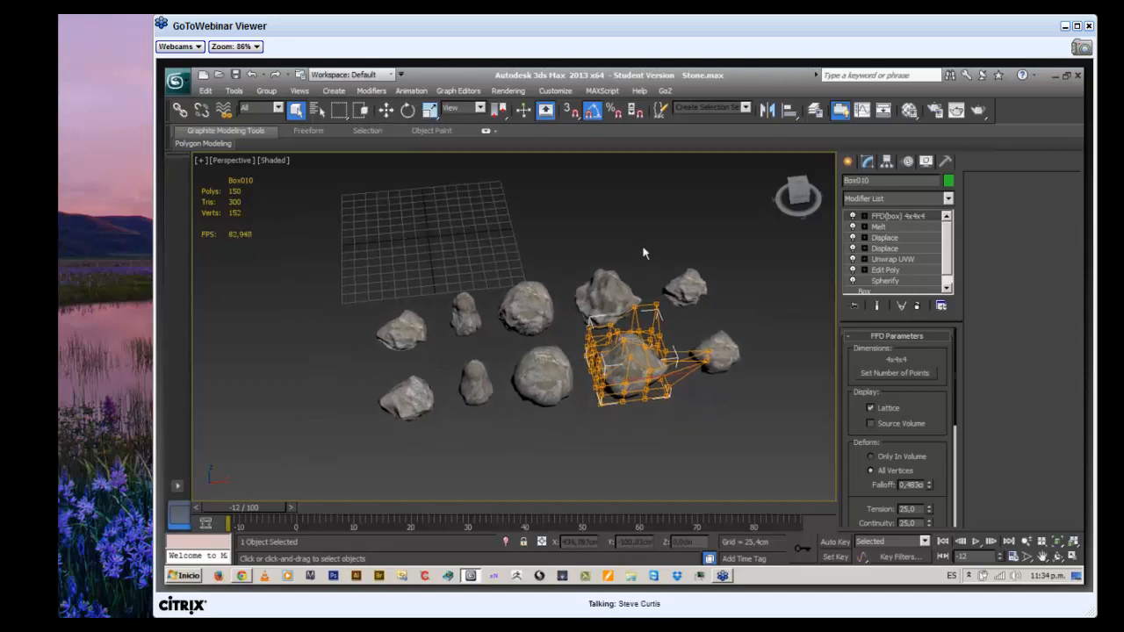
alt+middle_drag(747, 323, 682, 284)
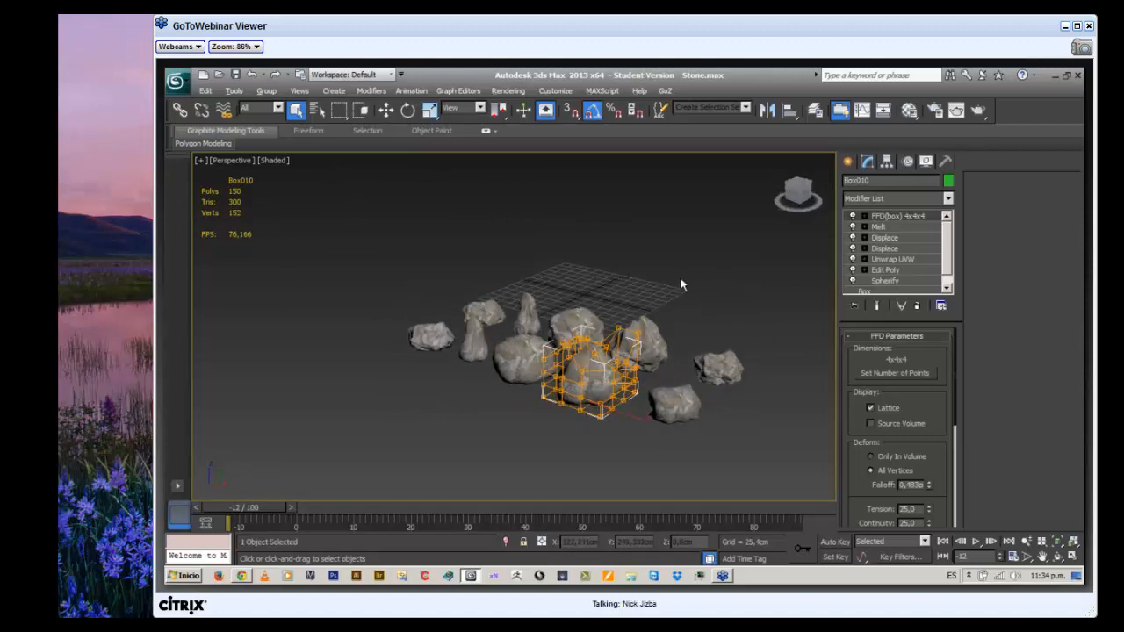
middle_drag(682, 281, 637, 274)
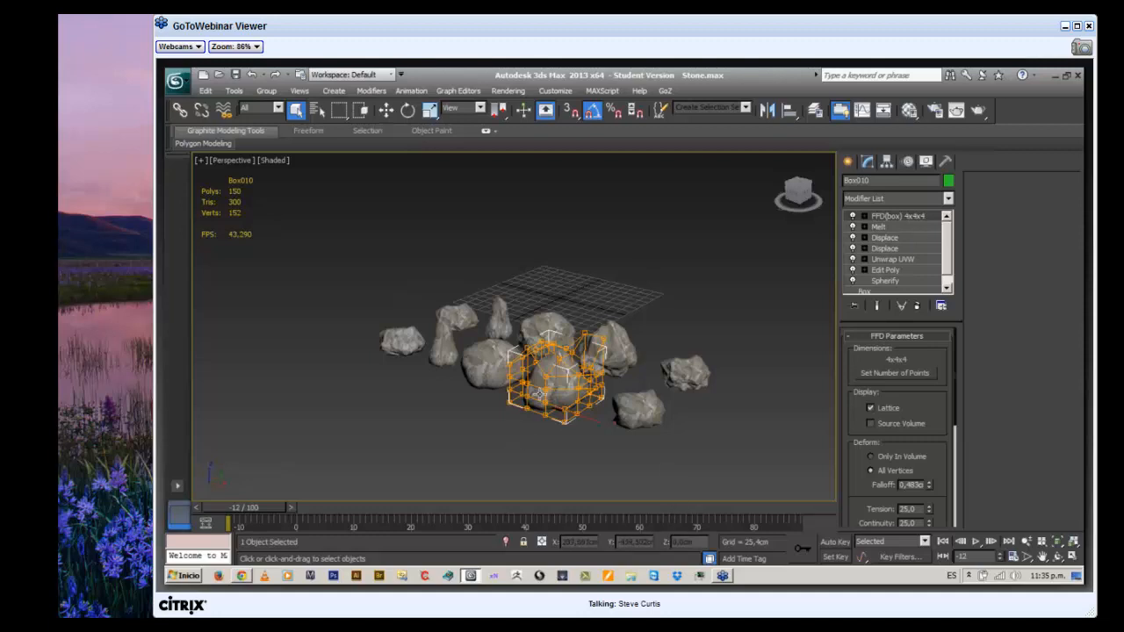
middle_drag(539, 394, 518, 429)
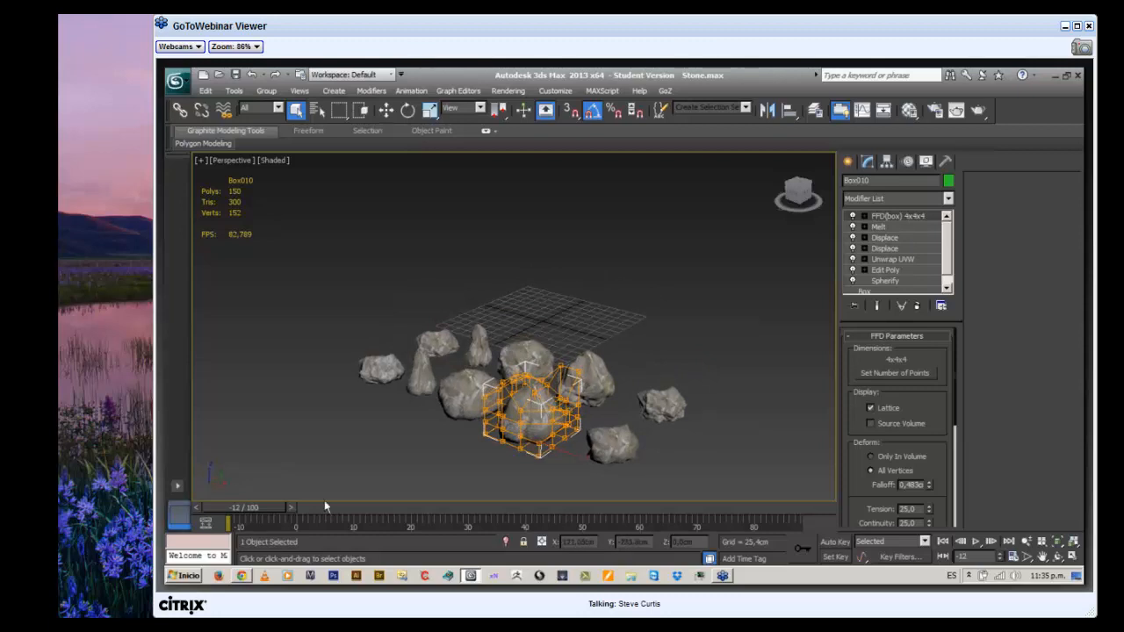
mouse_move(247, 576)
click(702, 381)
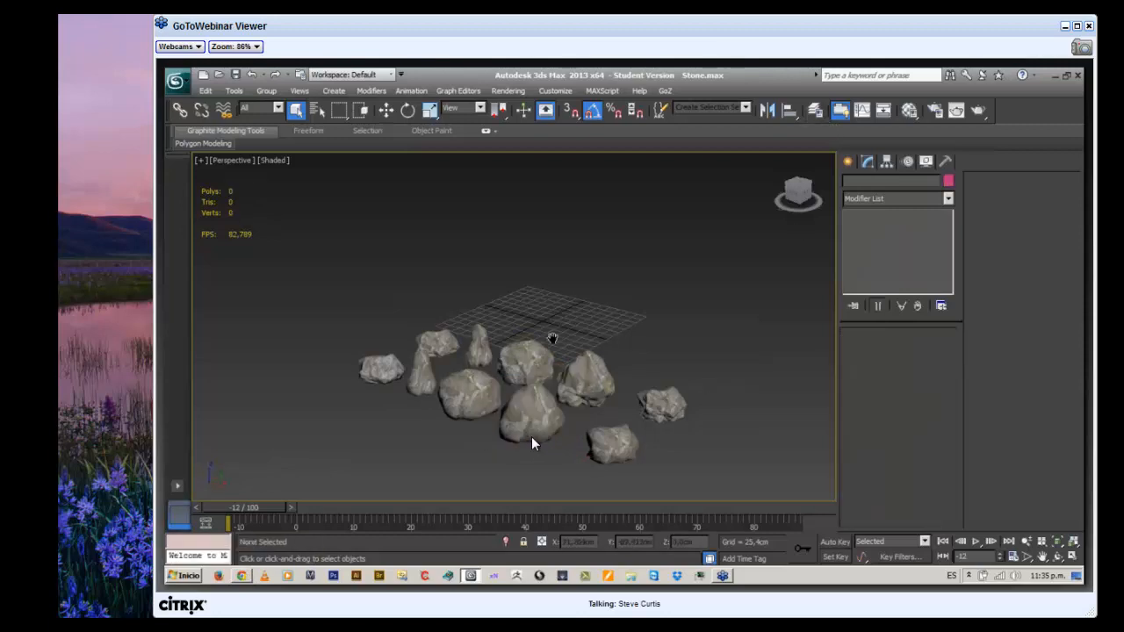
Check the stone with the FFD lattice again, and inspect the selected rounded stone beside it up close
middle_drag(553, 338, 571, 346)
click(546, 419)
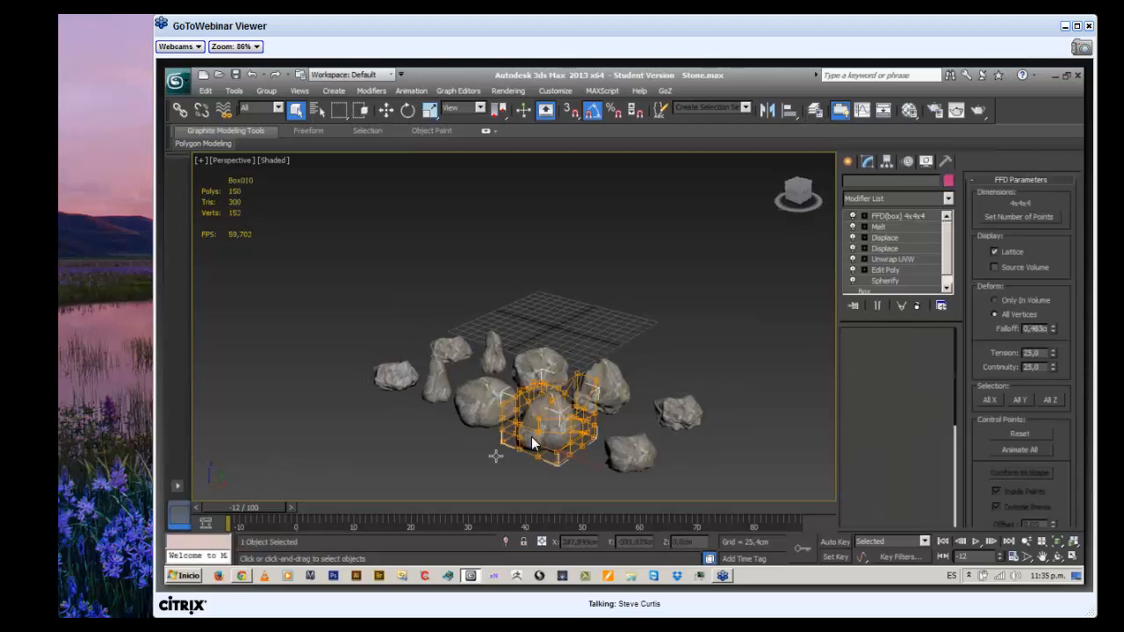
click(447, 457)
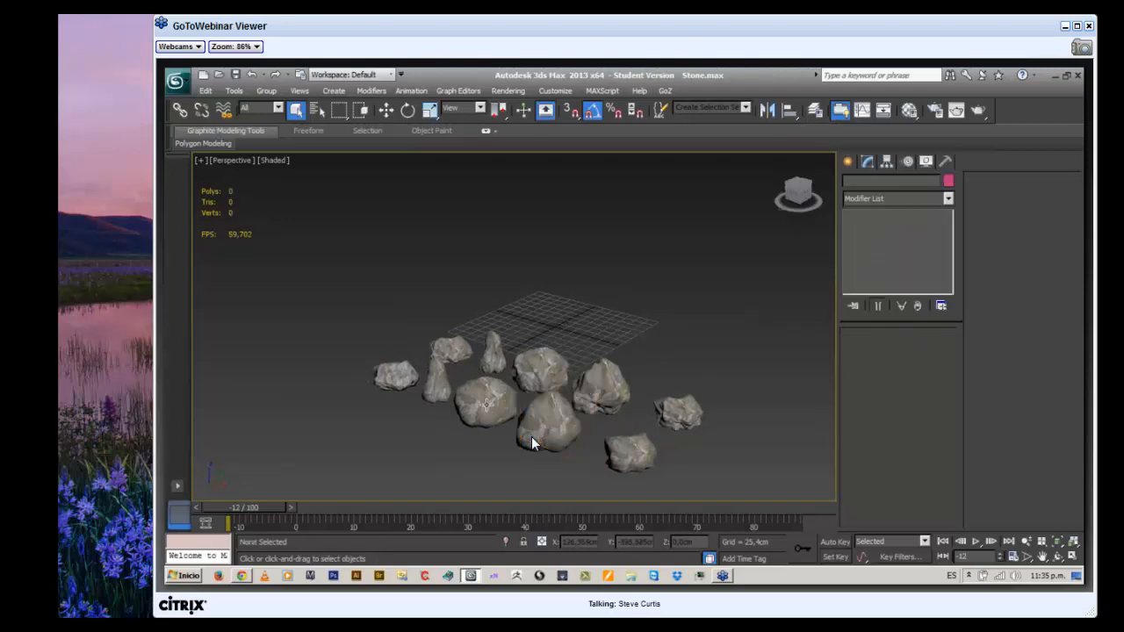
click(496, 423)
scroll(531, 437, up, 5)
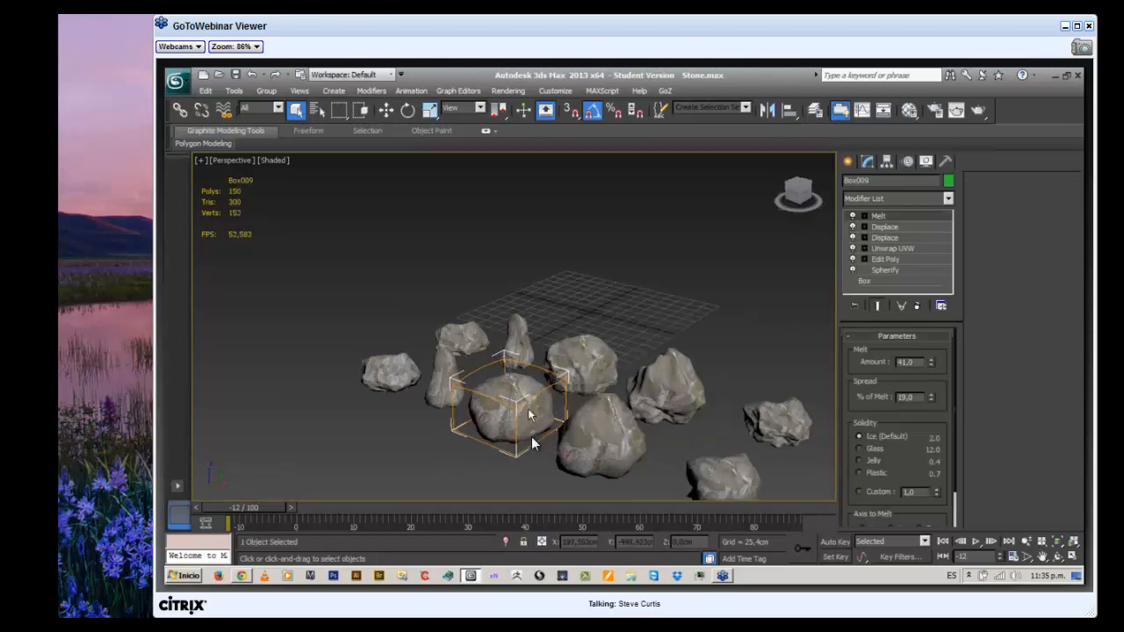
scroll(528, 409, up, 3)
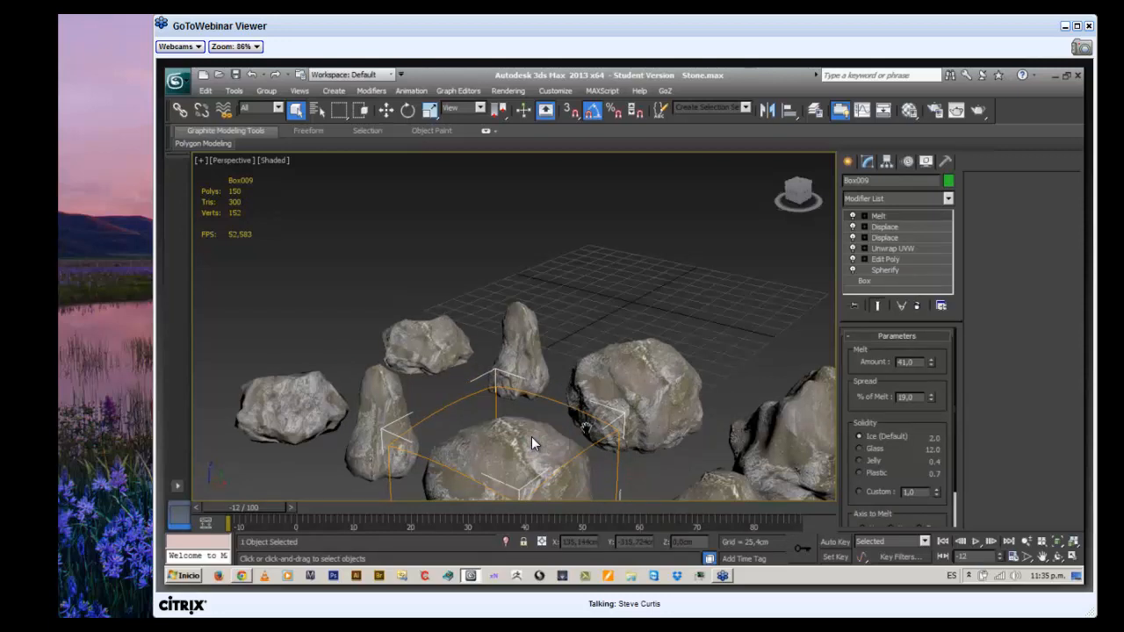
middle_drag(640, 331, 692, 233)
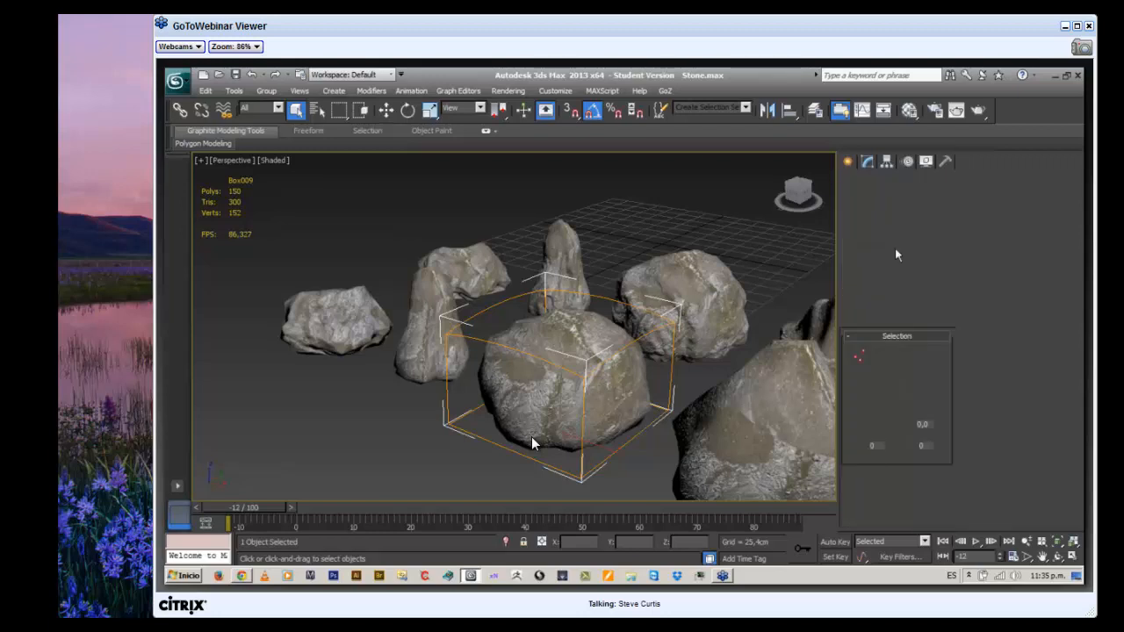
View the rounded stone at its Unwrap UVW level and inspect the texture seams from several angles
click(893, 249)
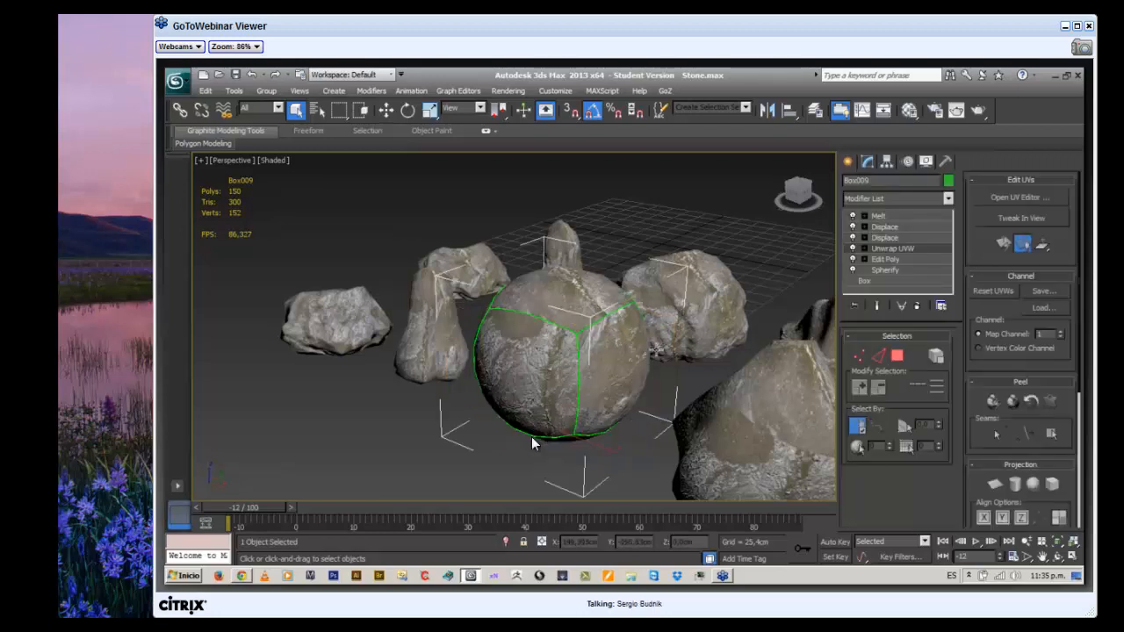
alt+middle_drag(681, 316, 712, 297)
alt+middle_drag(747, 408, 760, 344)
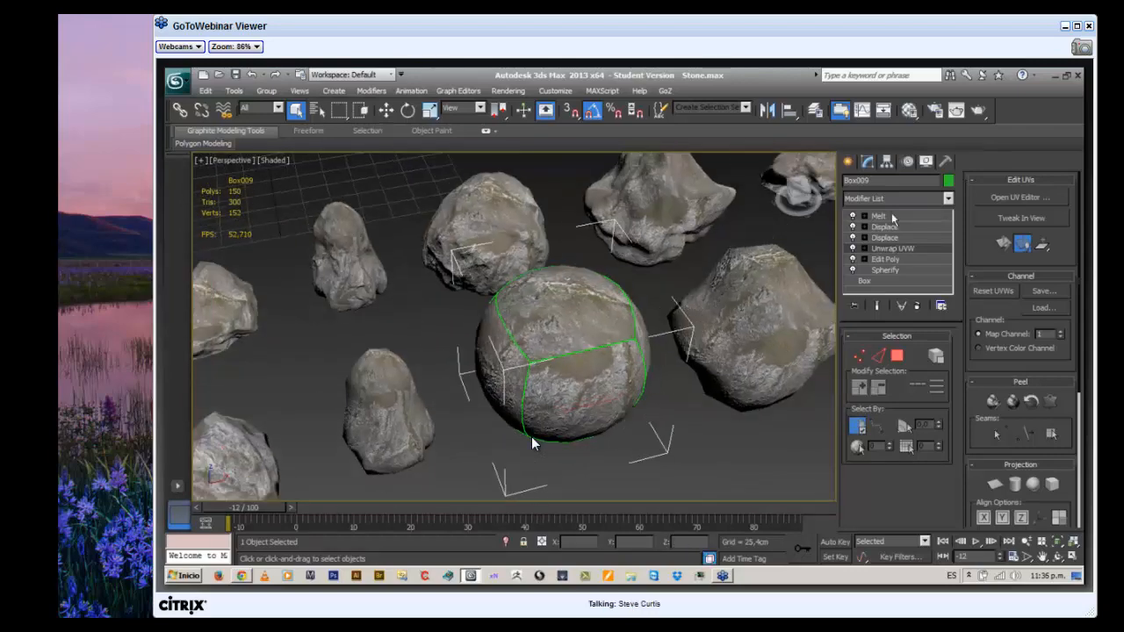
alt+middle_drag(646, 315, 617, 358)
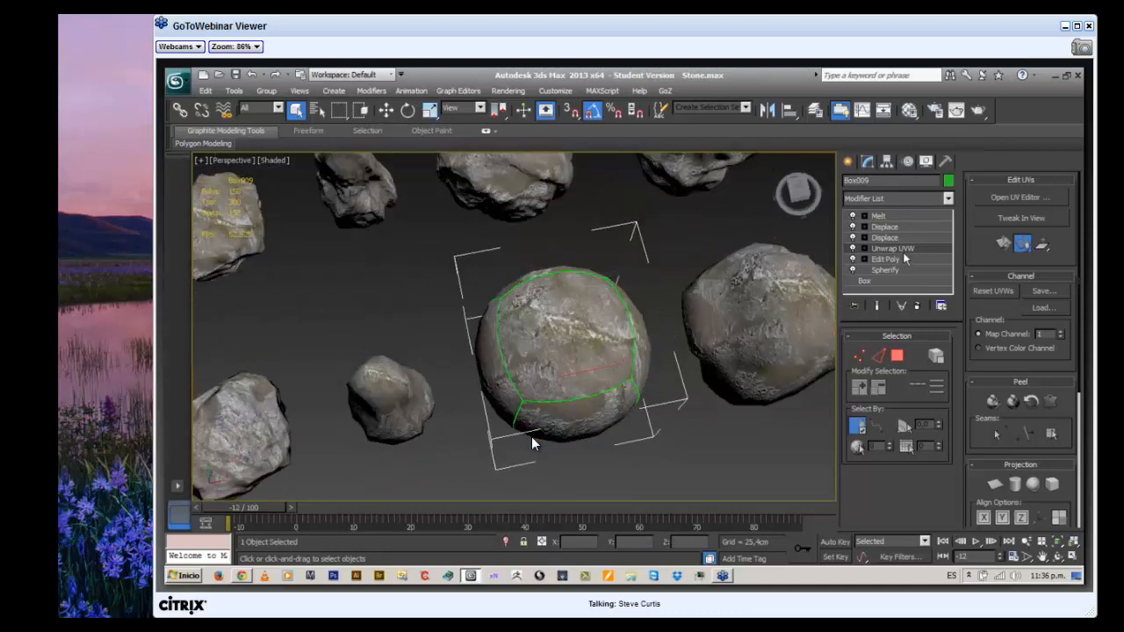
Compare the stone's texture at its Edit Poly and Unwrap UVW levels, and return to the Melt modifier
click(904, 257)
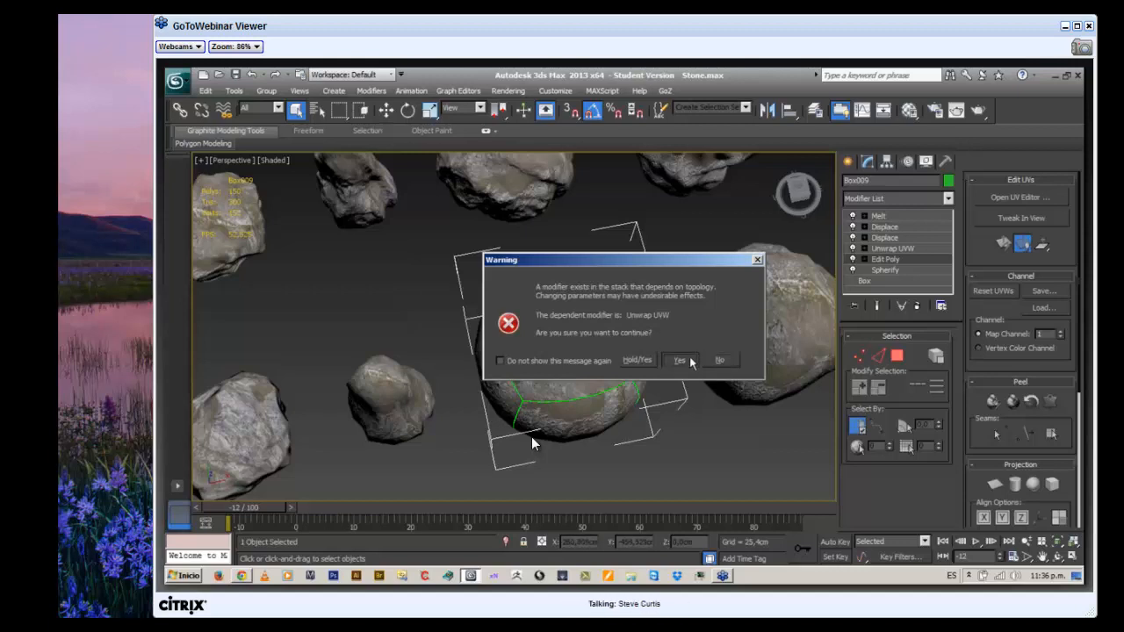
click(689, 362)
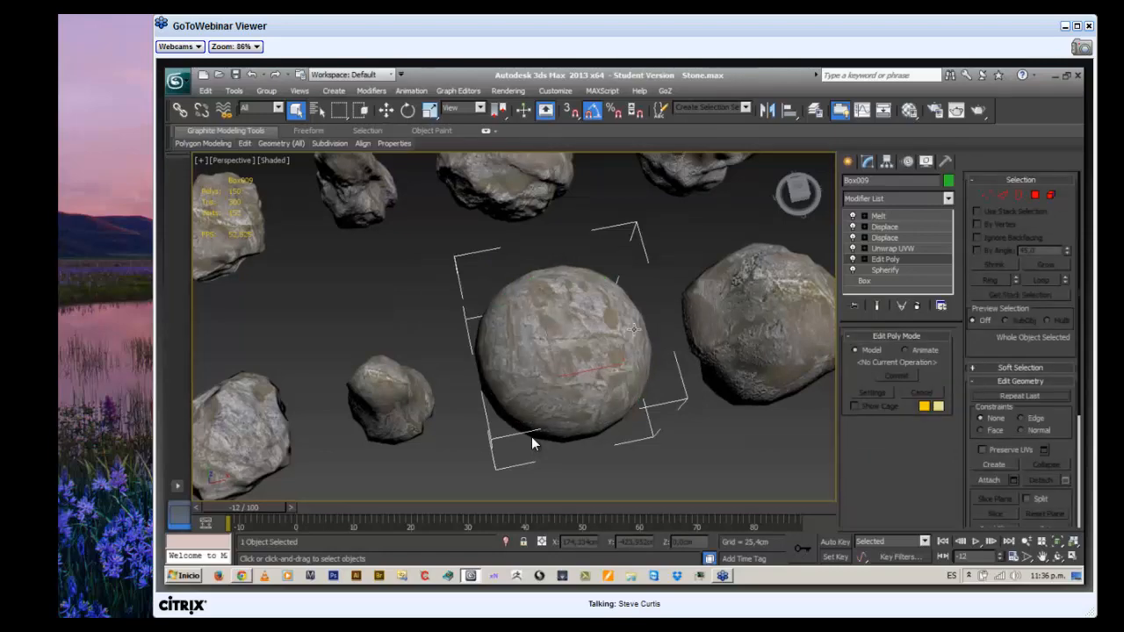
click(882, 248)
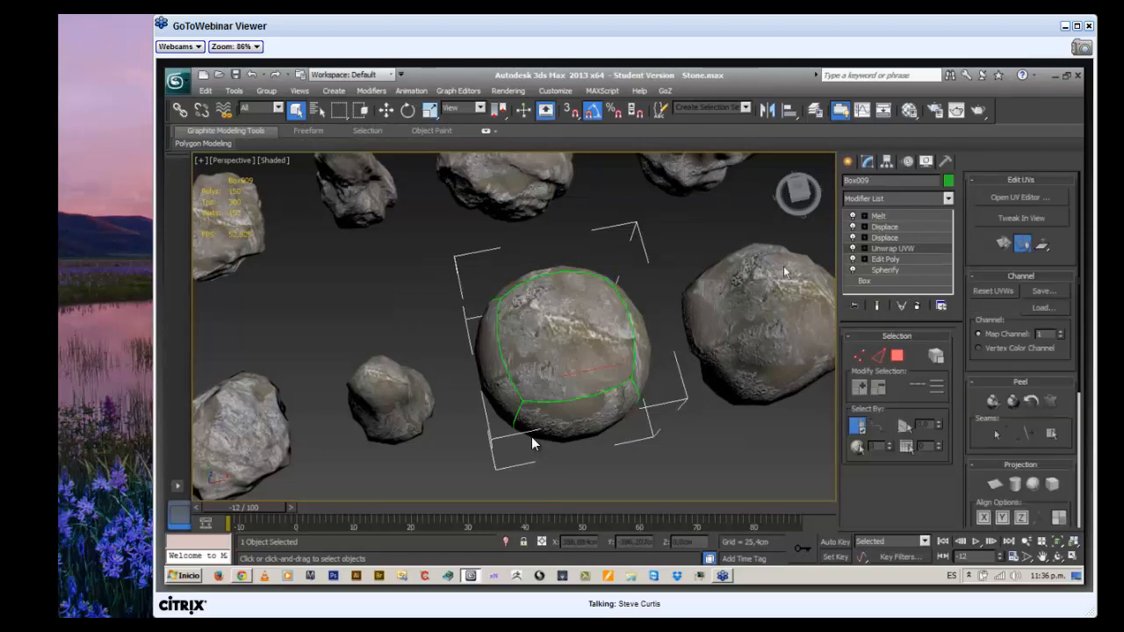
alt+middle_drag(492, 375, 820, 276)
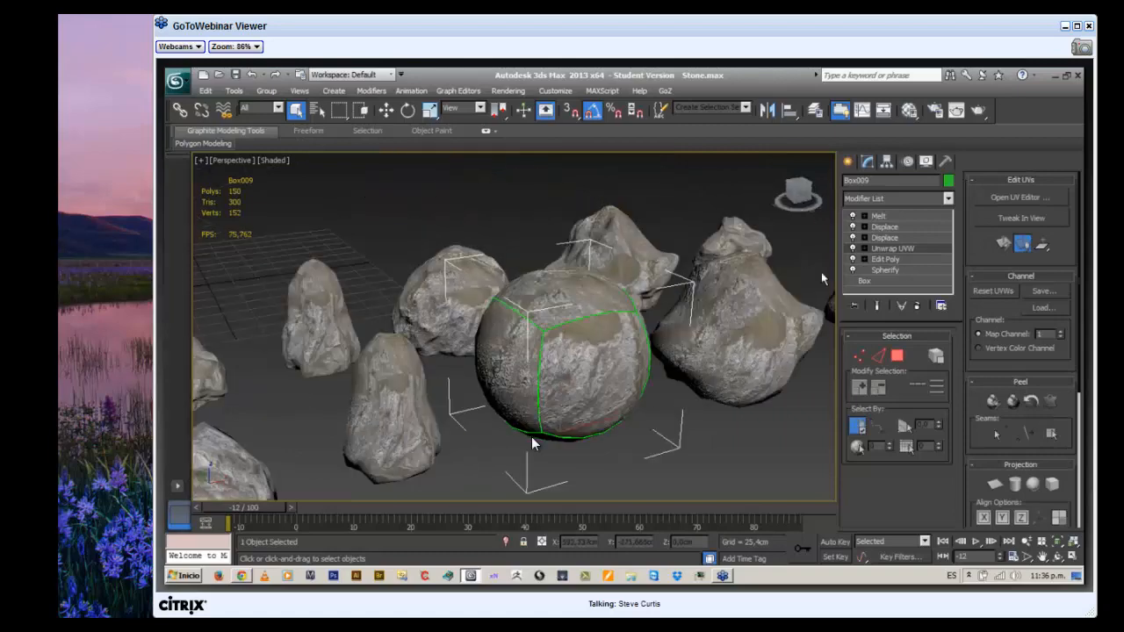
click(878, 216)
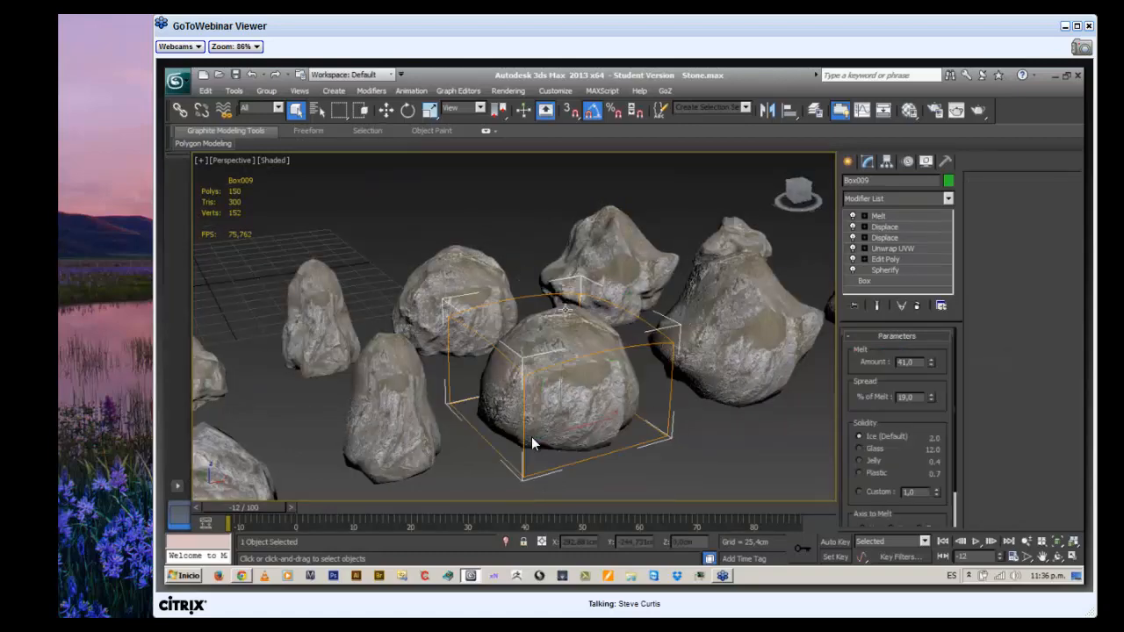
Examine the finished stone's textured surface from several sides, return to the whole rock scene, and clear the selection
alt+middle_drag(565, 309, 628, 331)
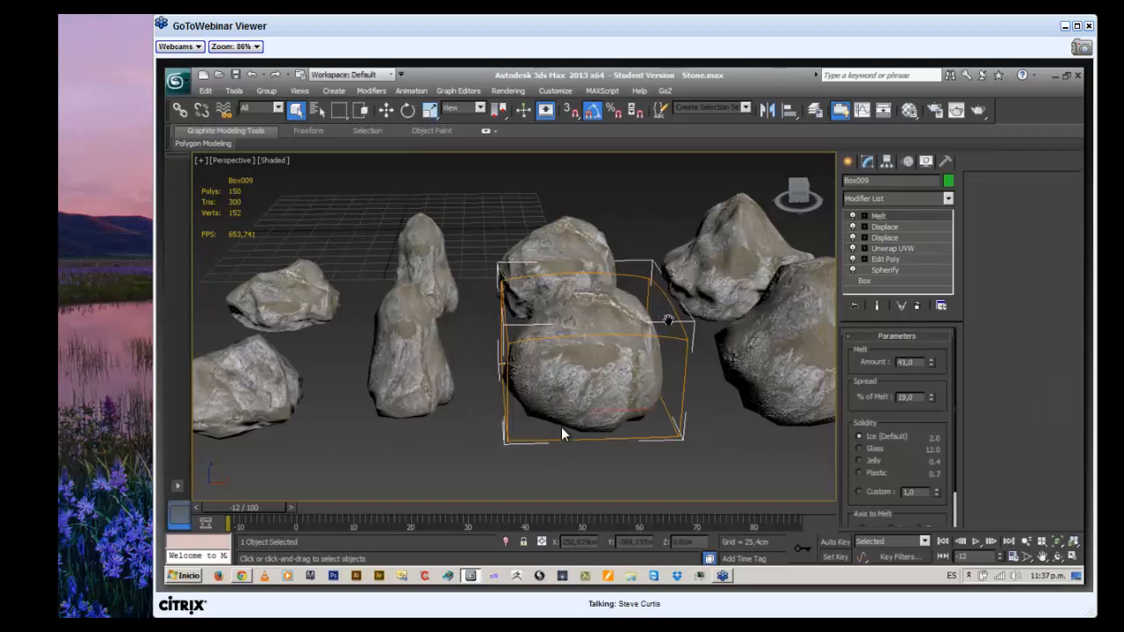
middle_drag(668, 319, 500, 391)
scroll(668, 324, down, 4)
scroll(513, 327, up, 4)
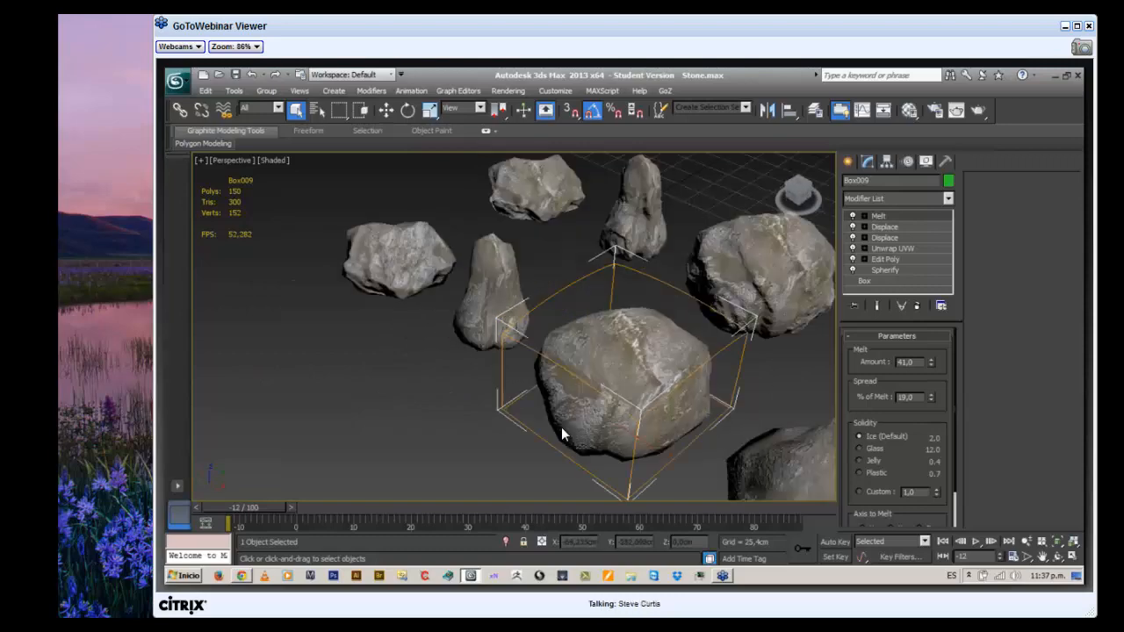
middle_drag(492, 181, 338, 77)
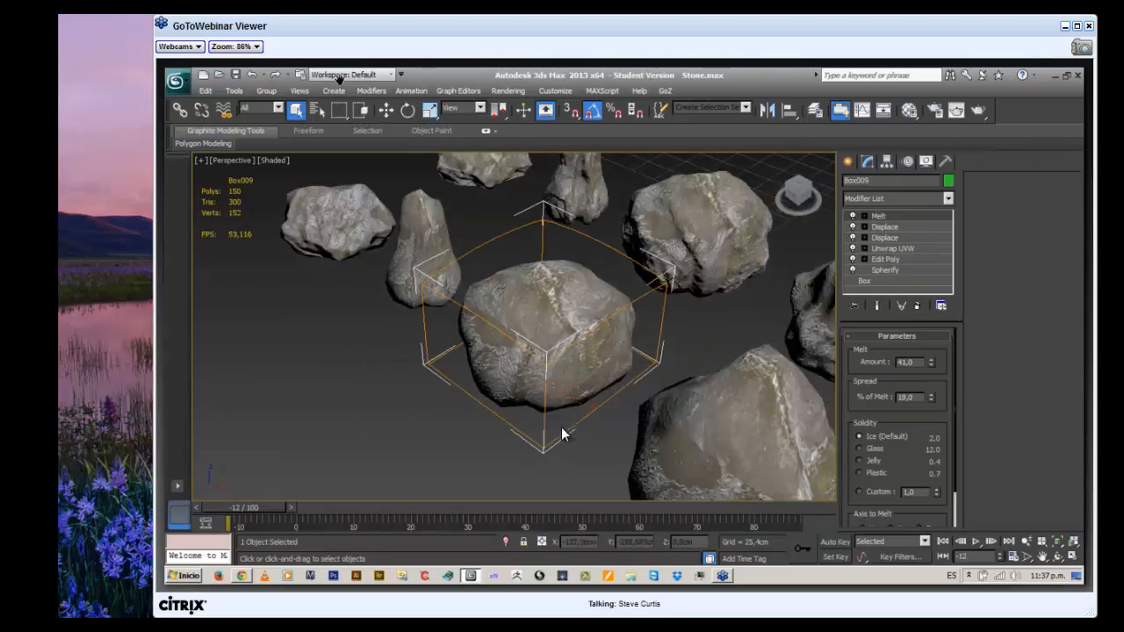
middle_drag(672, 466, 654, 447)
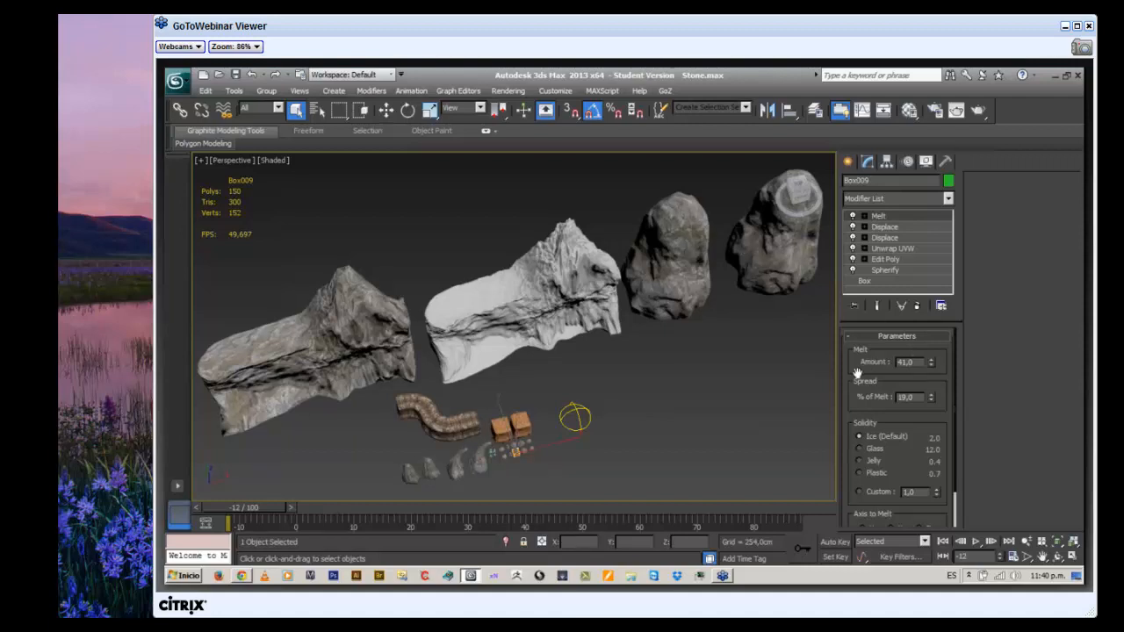
click(755, 386)
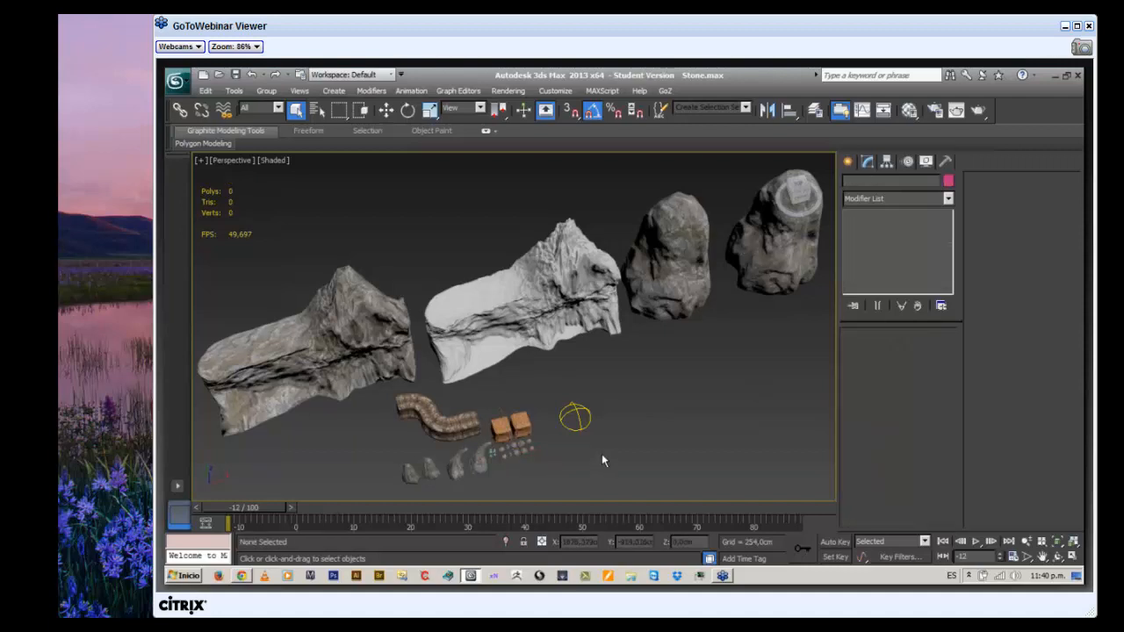
Delete the round yellow wireframe object in front of the cliff pieces
click(575, 418)
key(Delete)
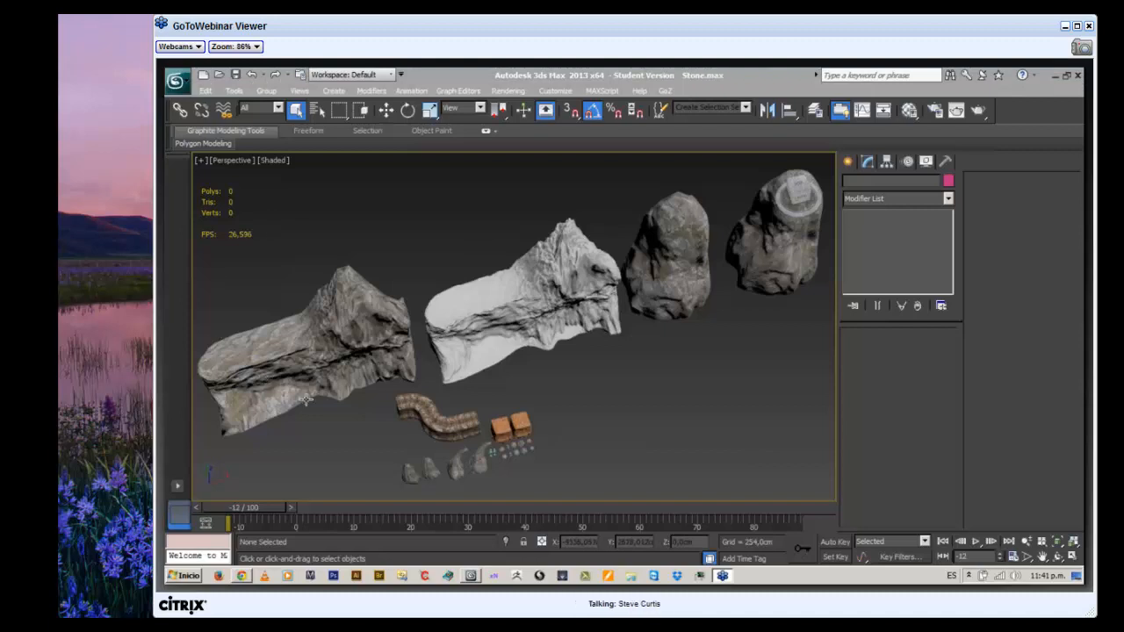
Switch to the Chrome class chat and copy the forums.unrealengine.com link to the Solus Project tutorials thread
click(245, 575)
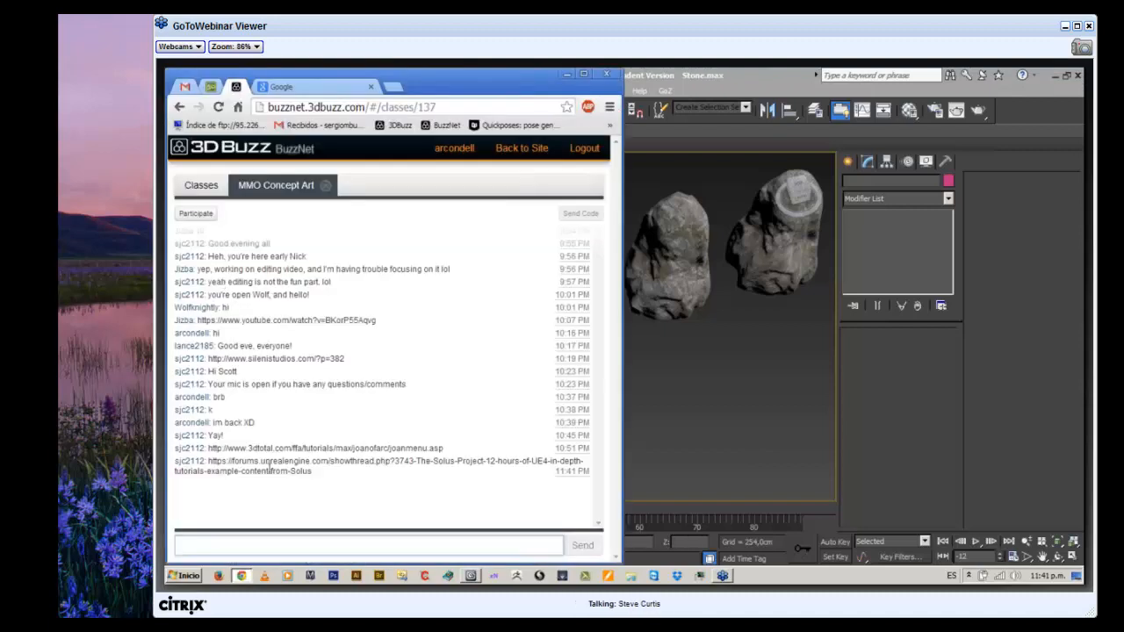
right_click(290, 463)
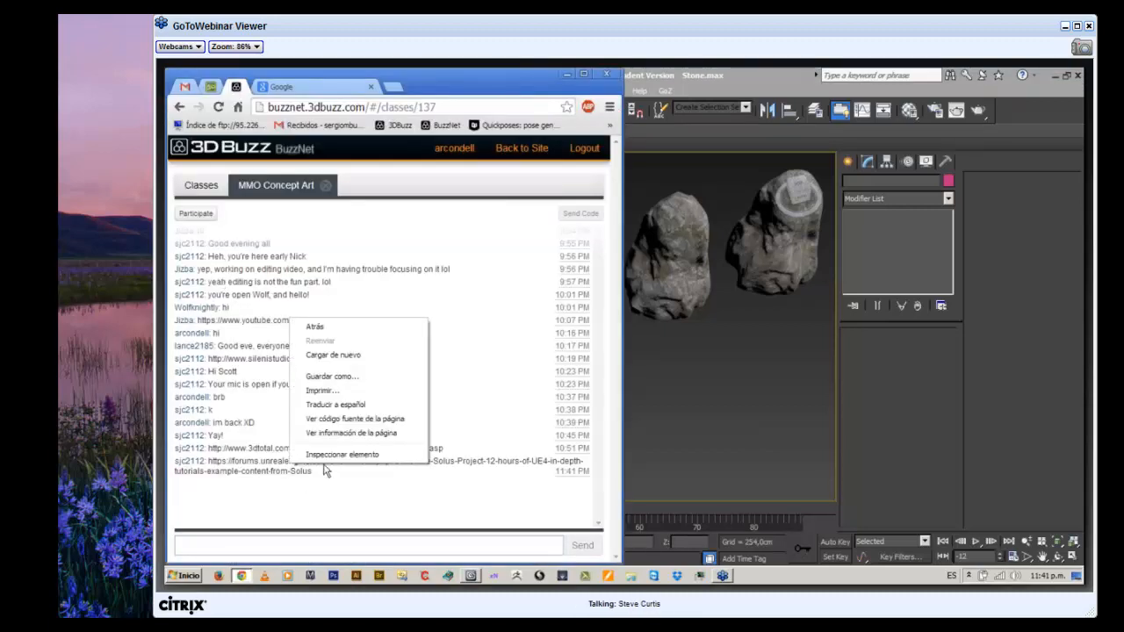
click(263, 464)
drag(207, 461, 312, 471)
key(ctrl+c)
right_click(301, 468)
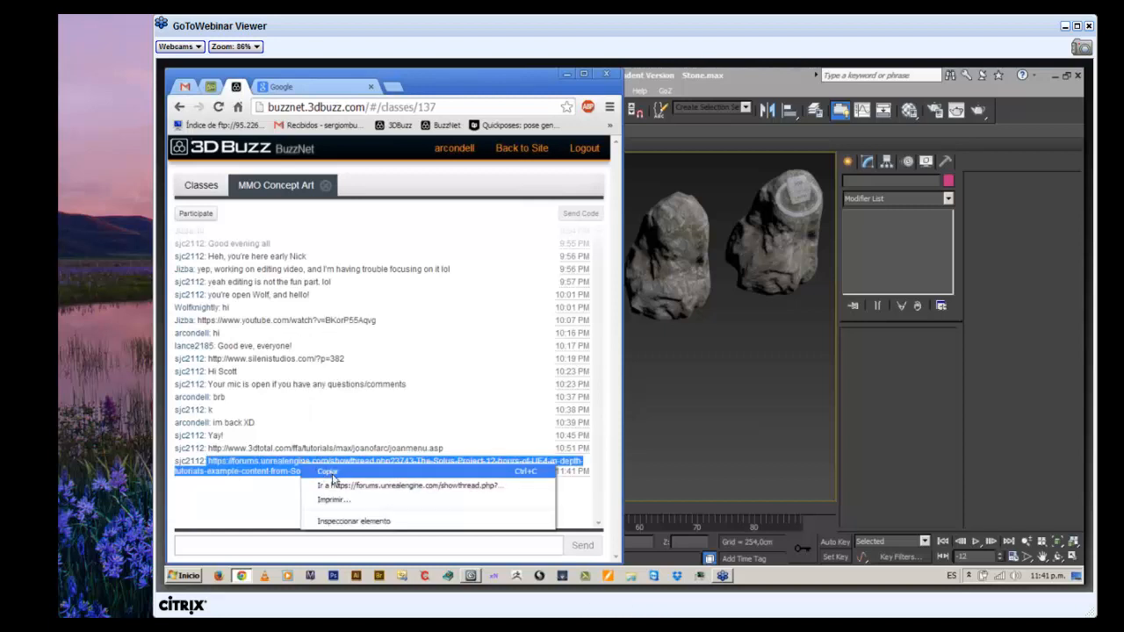
click(335, 472)
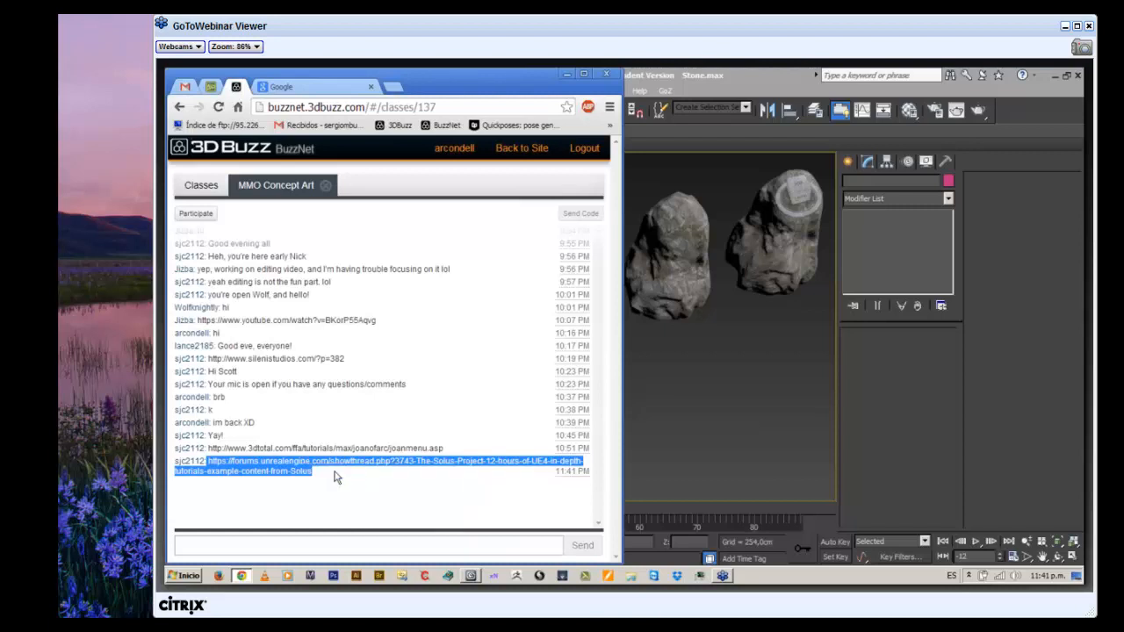
Paste the copied forum link into a new Notepad document, and minimize Notepad and Chrome to return to 3ds Max
click(186, 580)
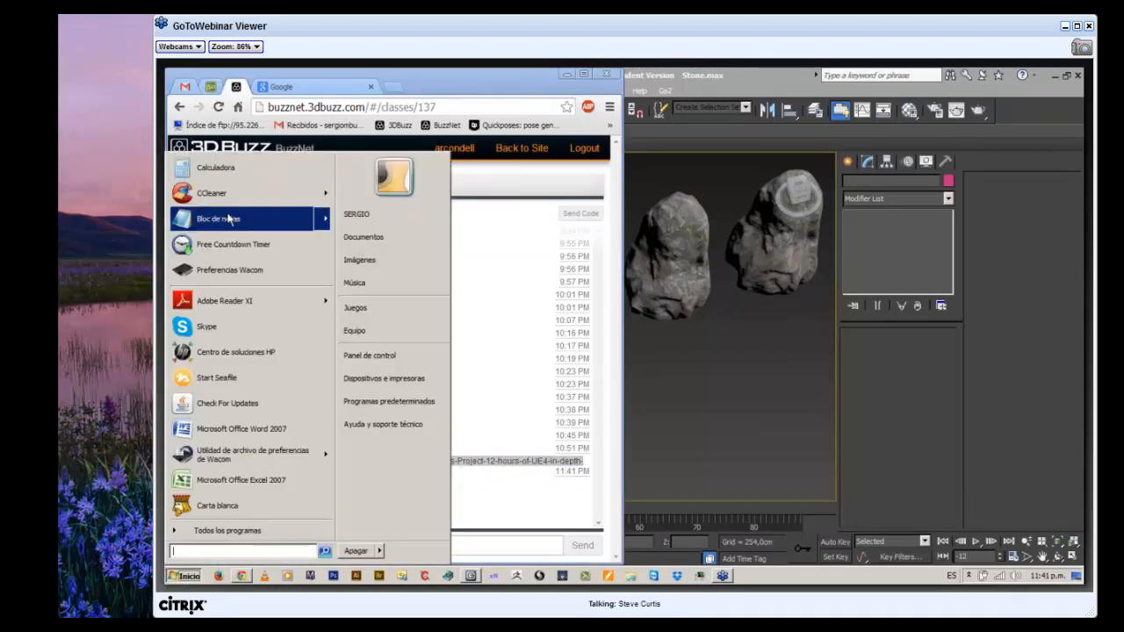
click(246, 223)
right_click(733, 247)
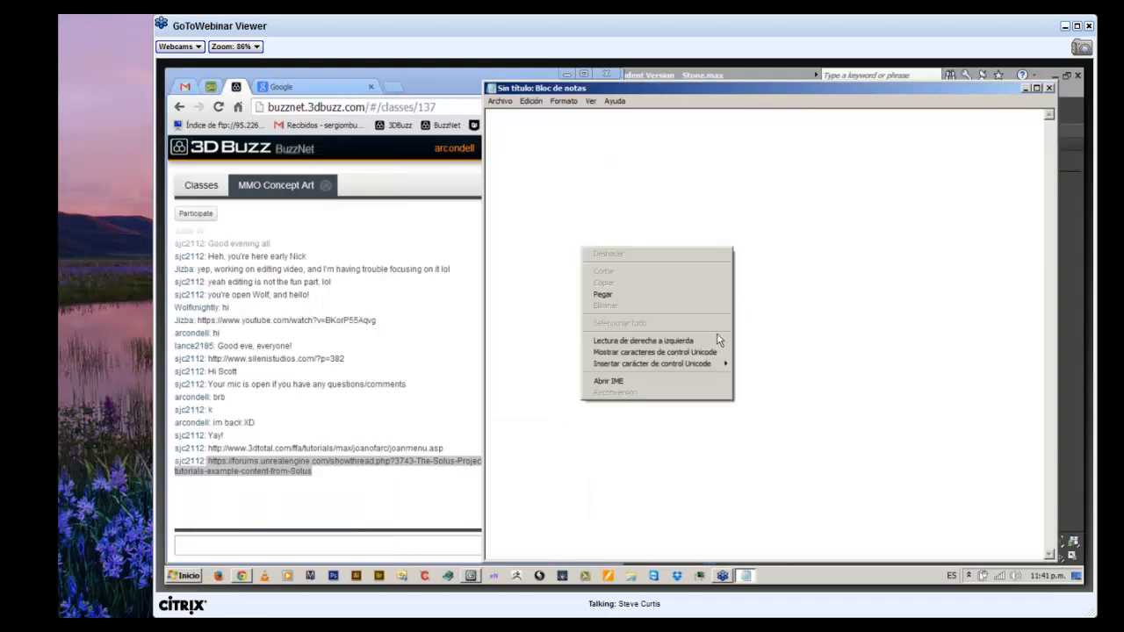
click(673, 295)
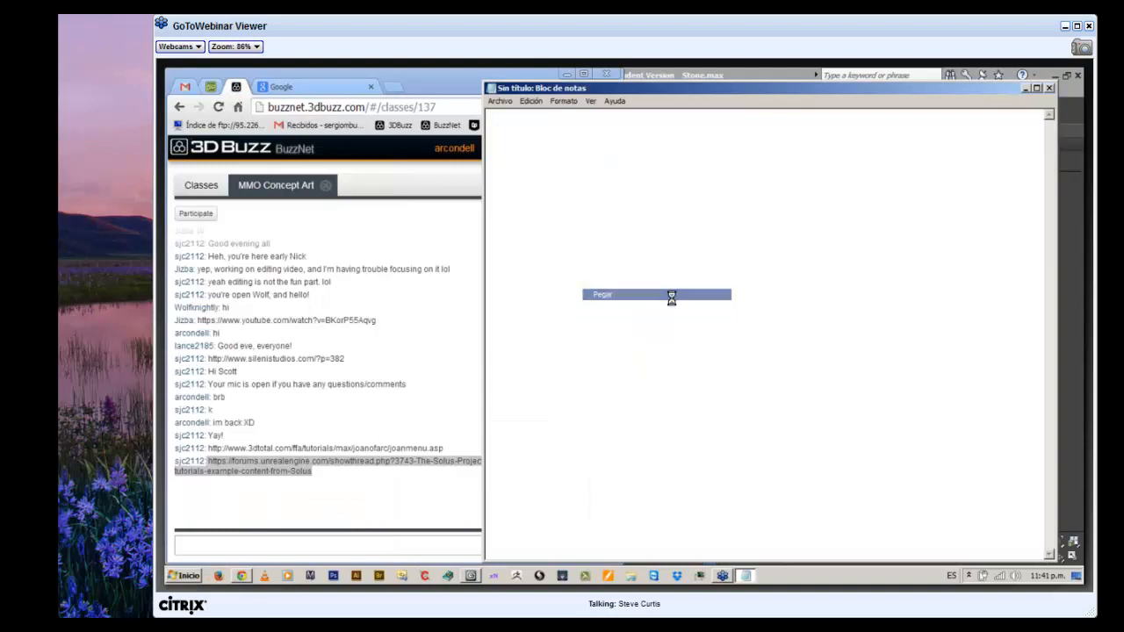
click(1026, 88)
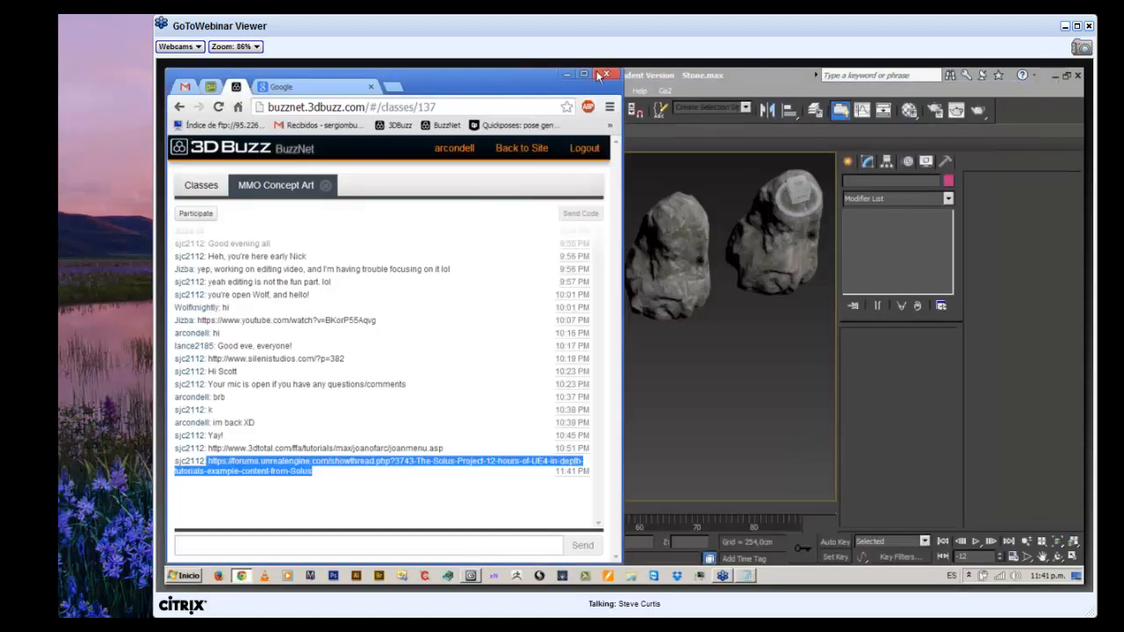
click(566, 76)
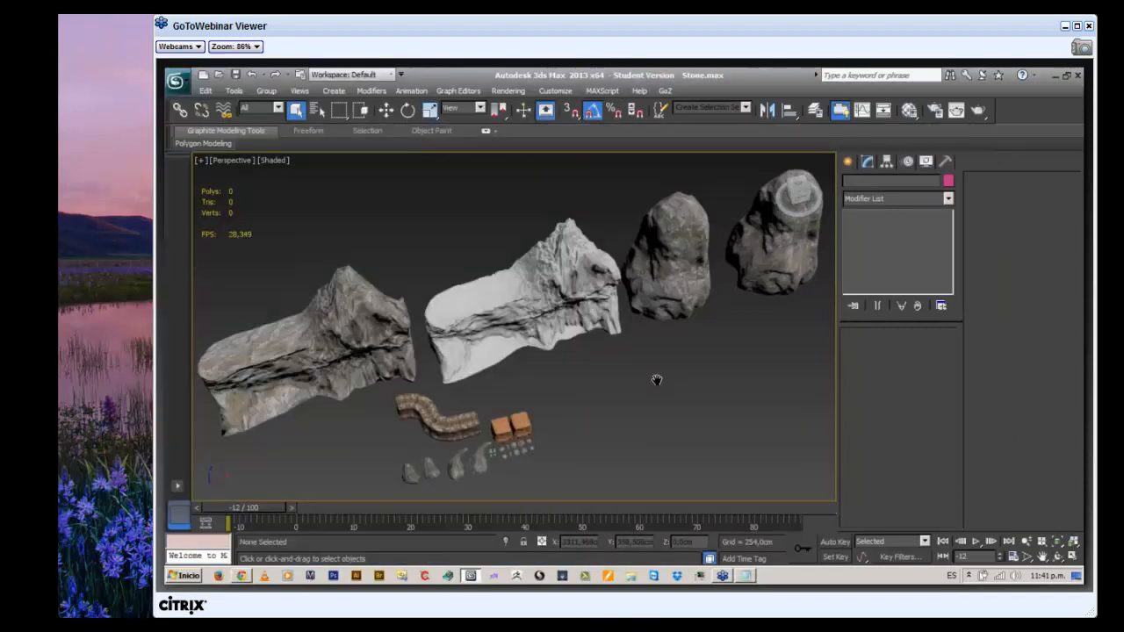
Open the scene fullBody_001.max from the Soulkeepers character's Max folder, without saving changes to the stone scene
middle_drag(662, 376, 633, 377)
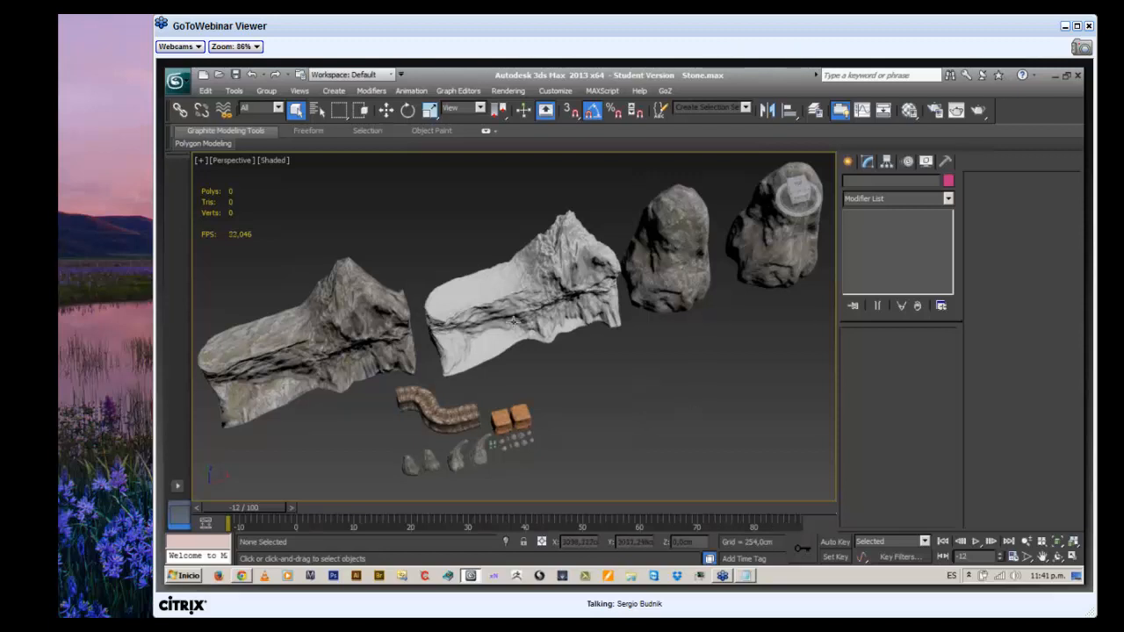
click(220, 76)
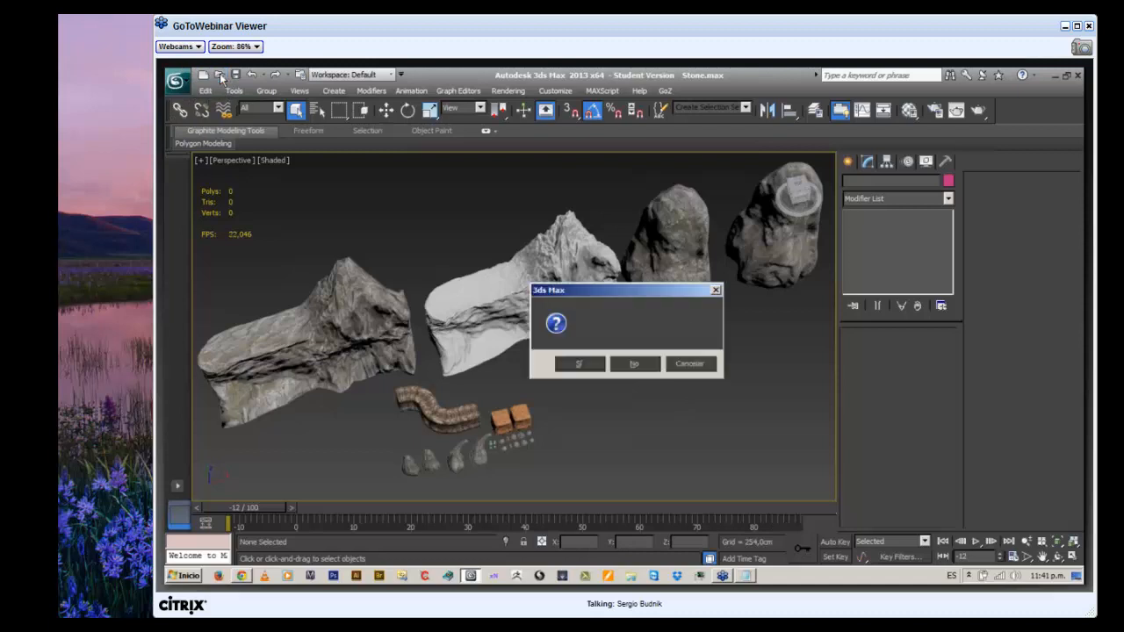
click(628, 367)
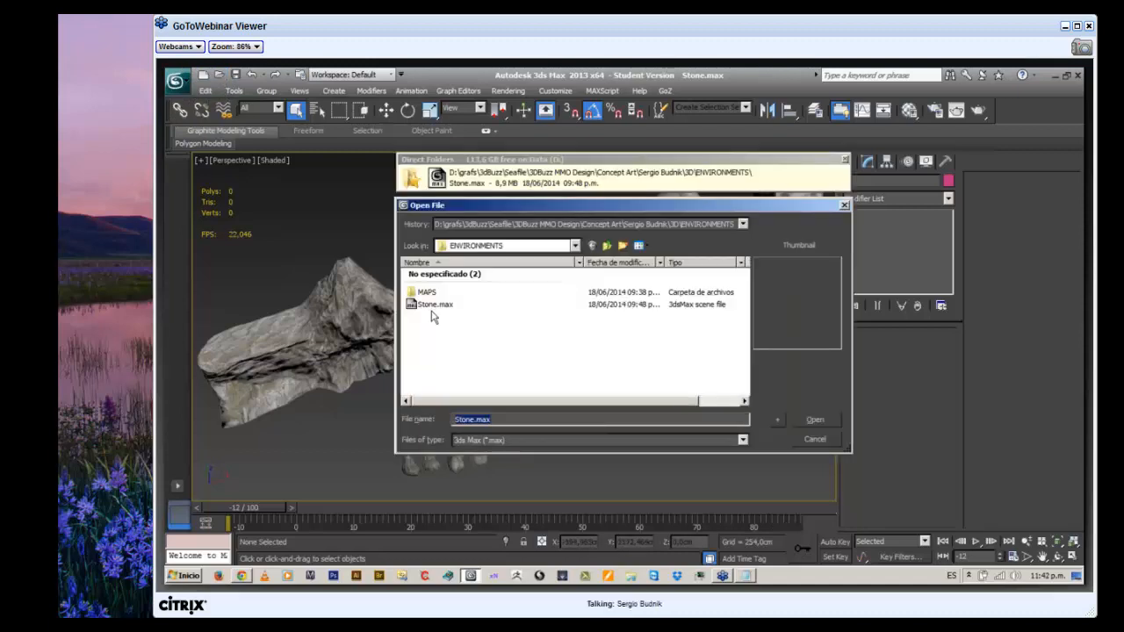
click(601, 225)
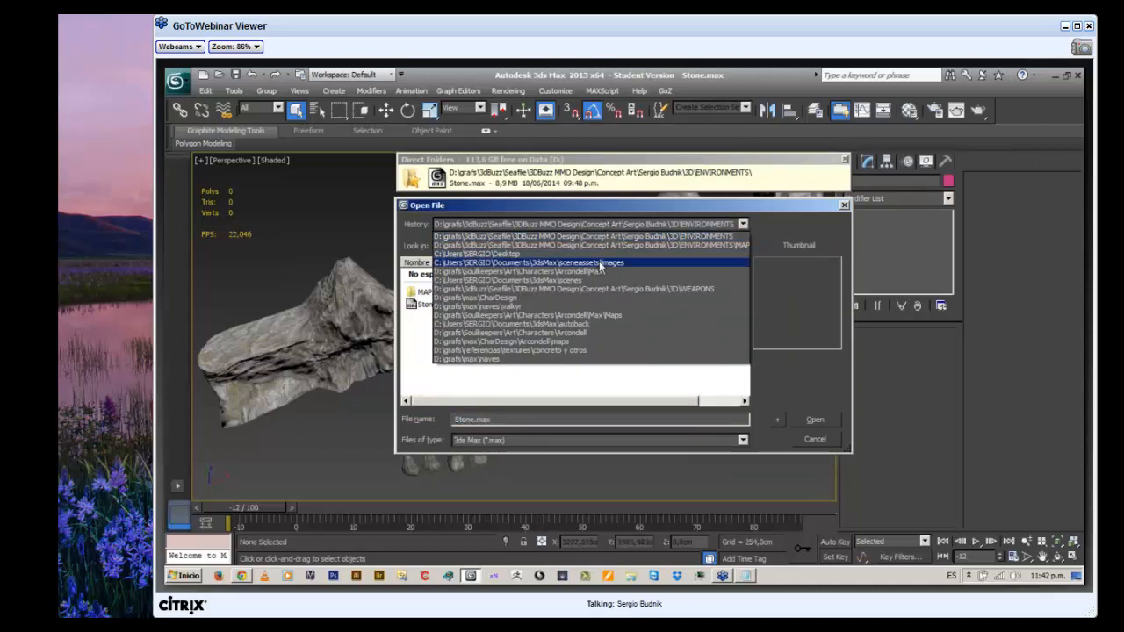
click(597, 271)
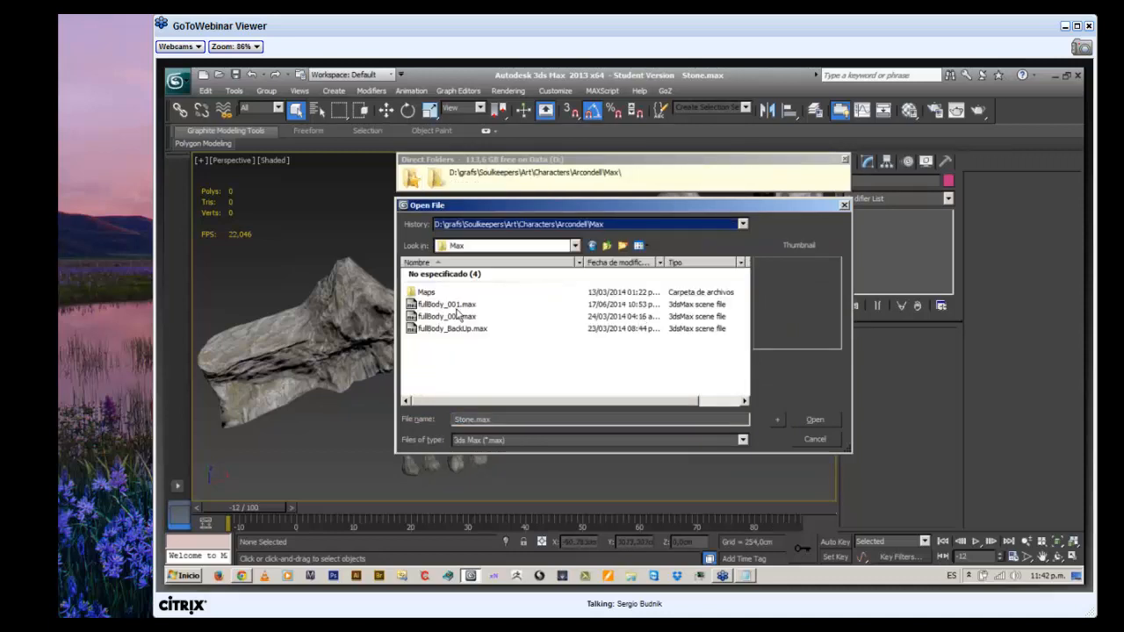
click(446, 304)
click(814, 419)
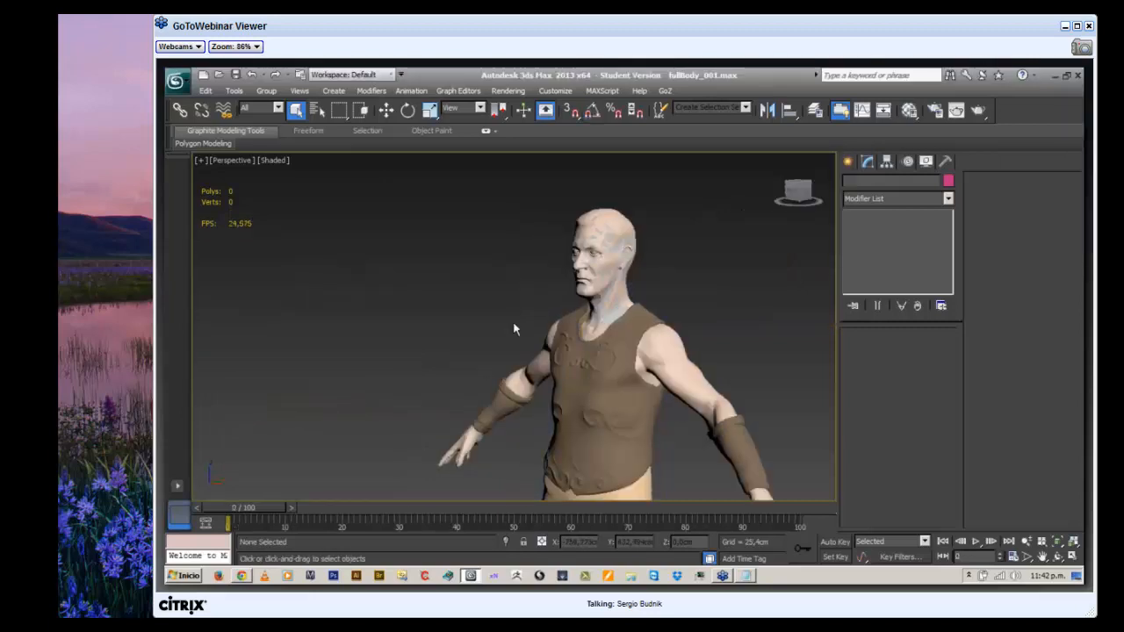
Select the character's low-poly head, examine the head and upper body from several angles, and clear the selection
middle_drag(647, 271, 568, 235)
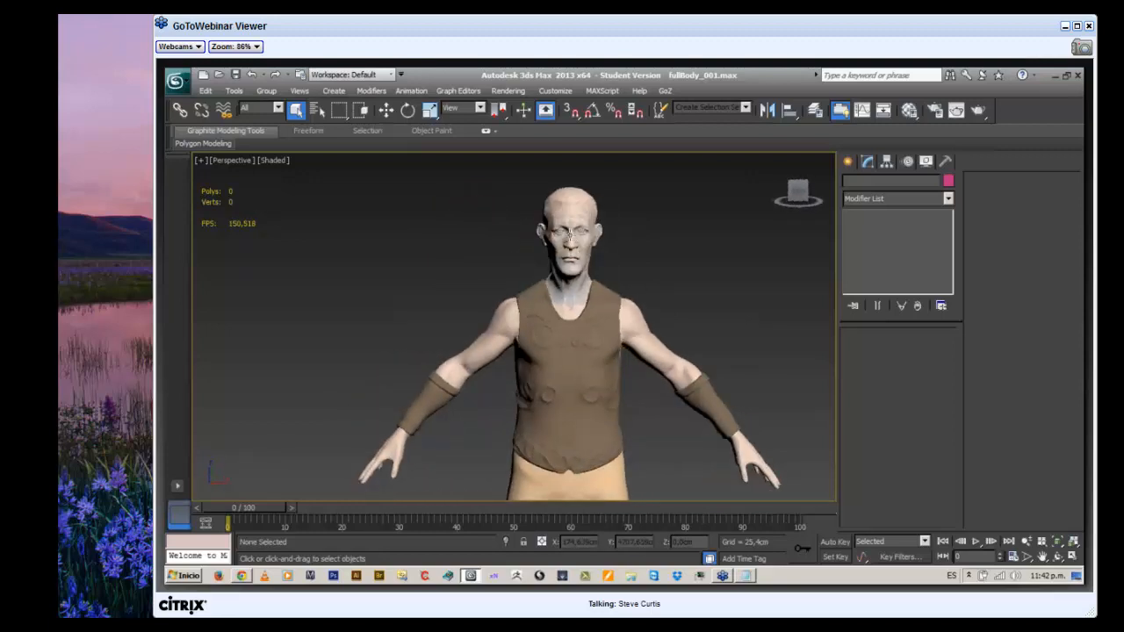
click(569, 235)
alt+middle_drag(735, 269, 289, 294)
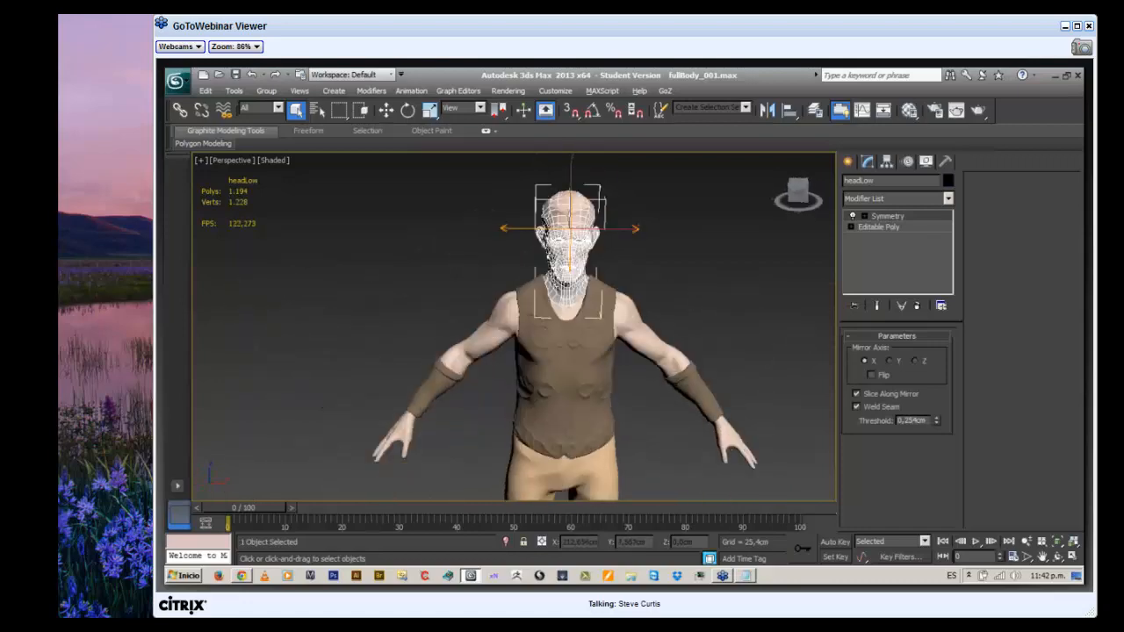
scroll(322, 407, down, 6)
mouse_move(322, 407)
alt+middle_down()
mouse_move(198, 402)
mouse_move(220, 448)
mouse_move(276, 452)
mouse_move(318, 386)
alt+middle_up()
scroll(319, 273, up, 6)
middle_drag(318, 273, 329, 400)
scroll(346, 360, down, 3)
scroll(369, 407, up, 4)
click(370, 326)
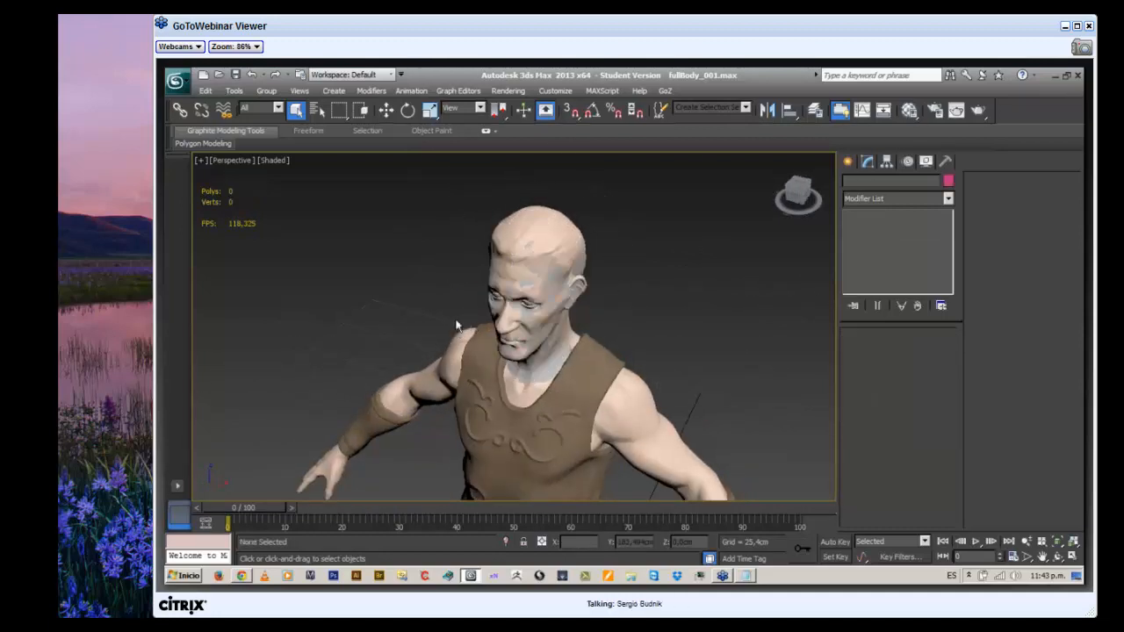
Hide the 0 (default) layer containing the low-poly head, and inspect the detailed head and torso beneath it
click(506, 294)
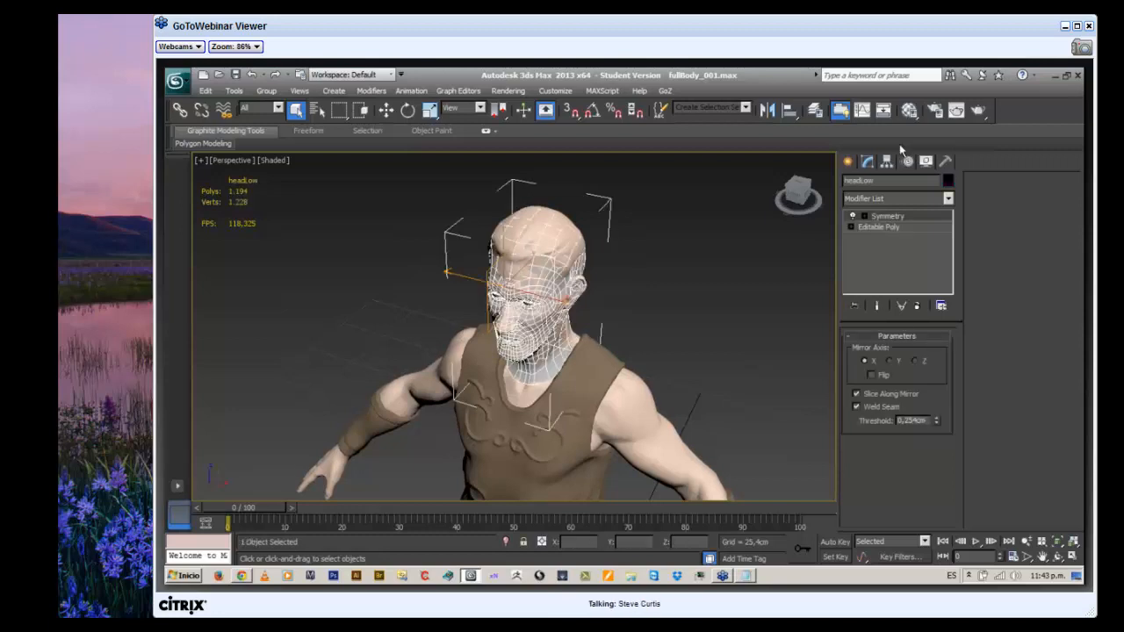
click(815, 110)
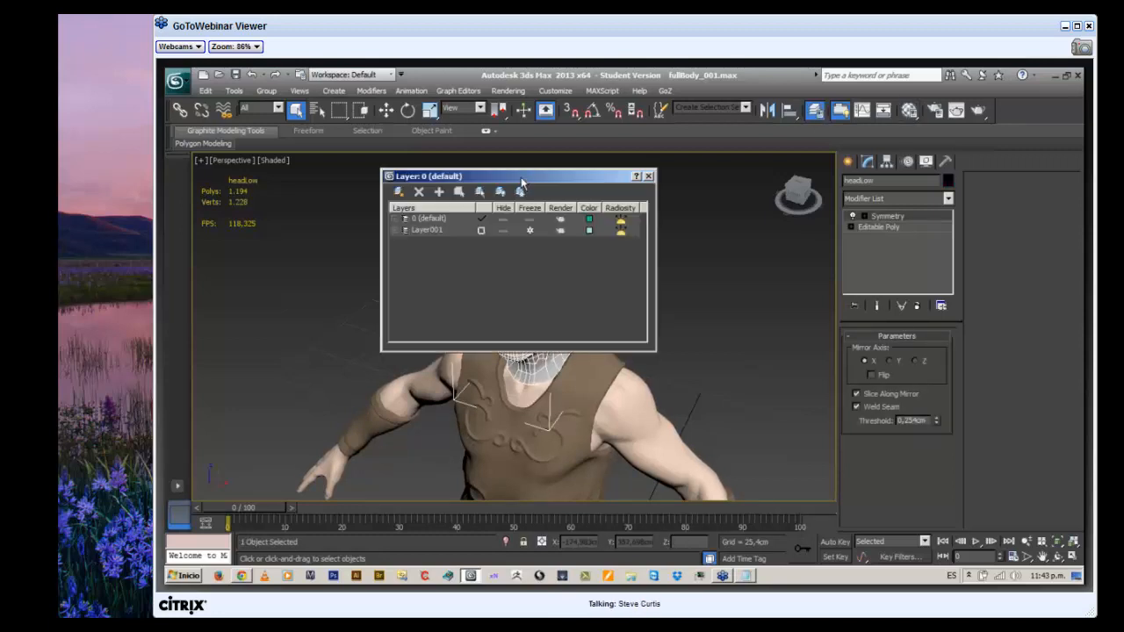
drag(540, 175, 793, 205)
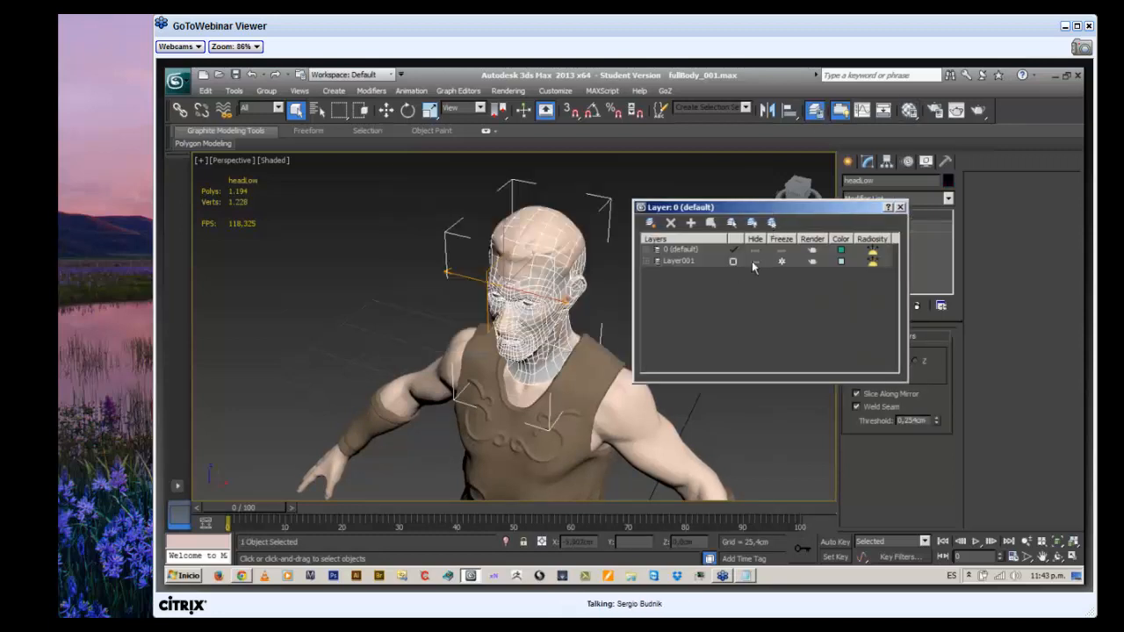
click(755, 250)
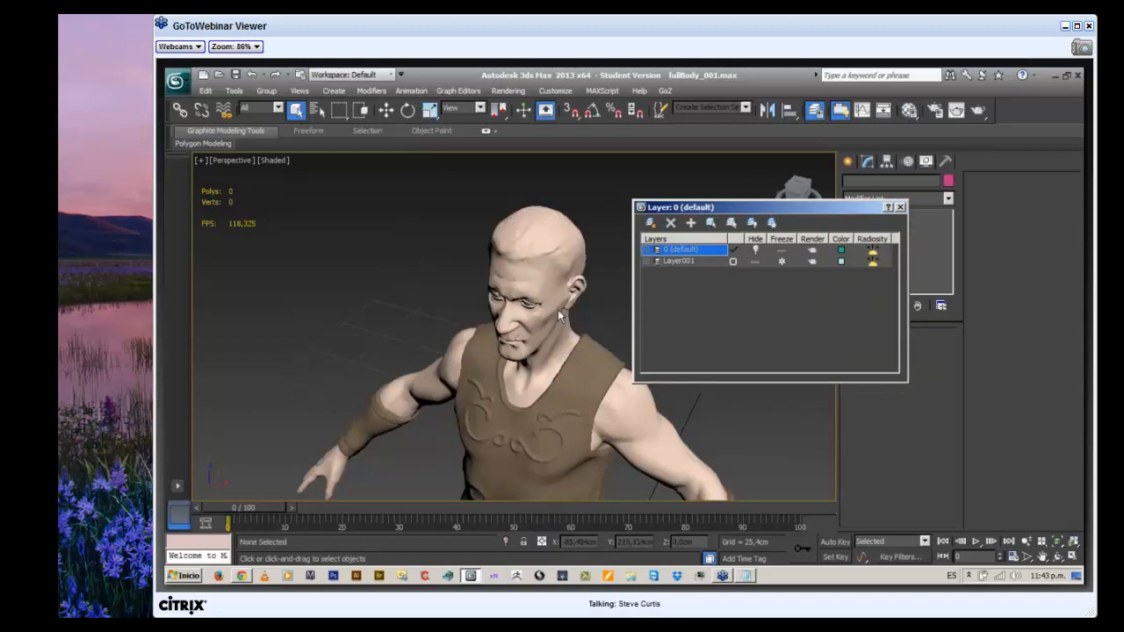
alt+middle_drag(558, 309, 518, 337)
scroll(518, 337, down, 1)
middle_drag(484, 374, 437, 354)
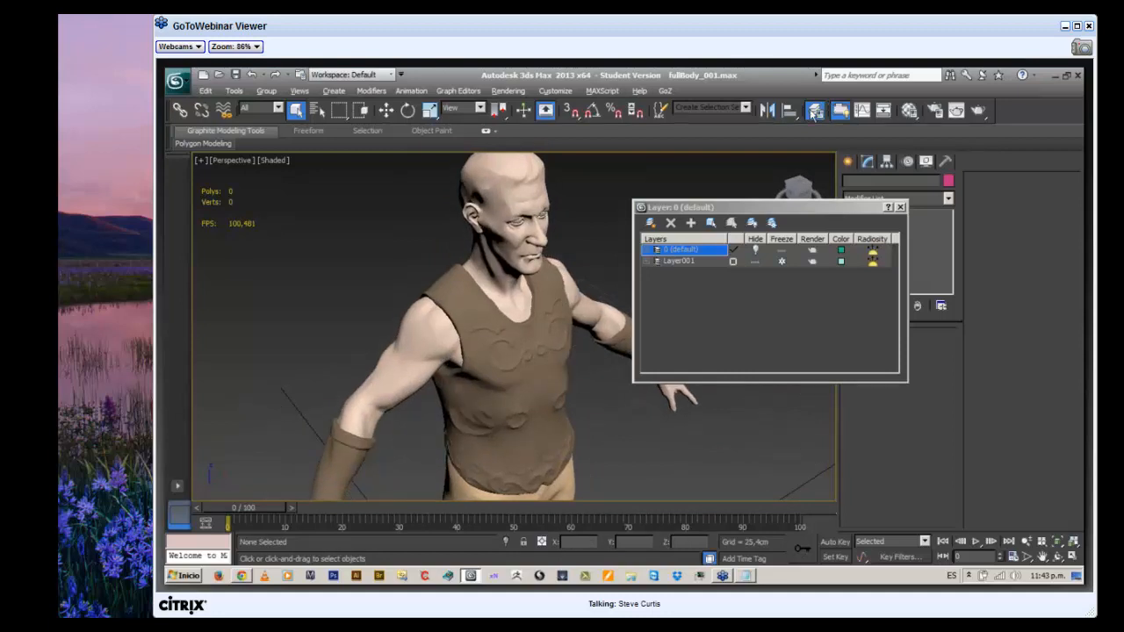
Unhide CoatLowerBack, CoatLower and JacketMainbody in Layer001, and view the coated character from back and front
click(654, 261)
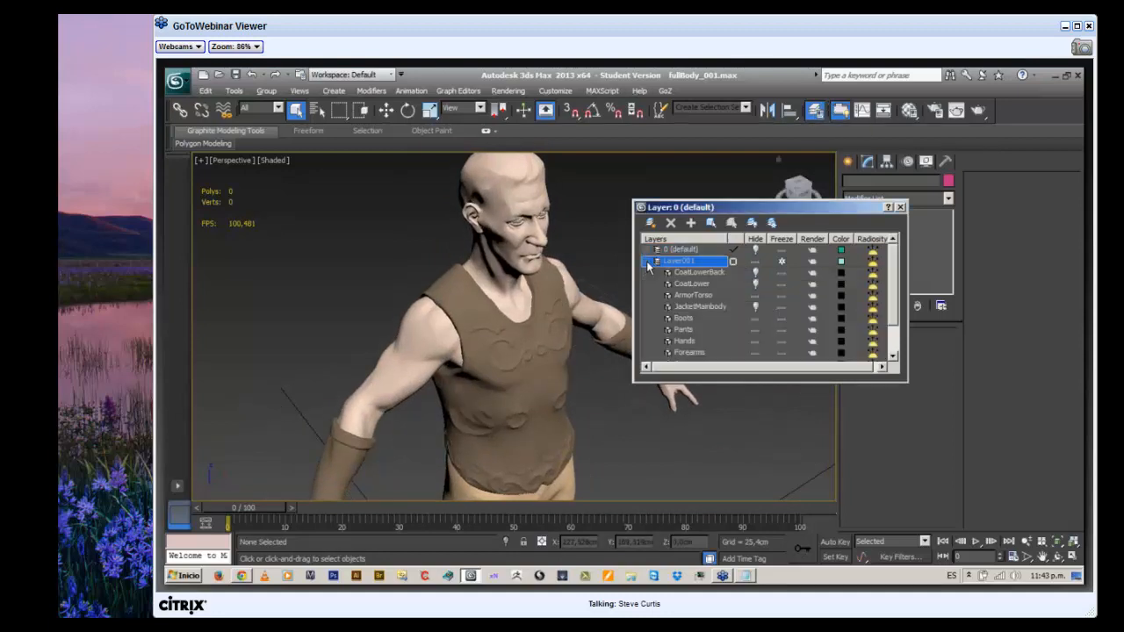
click(755, 272)
click(754, 284)
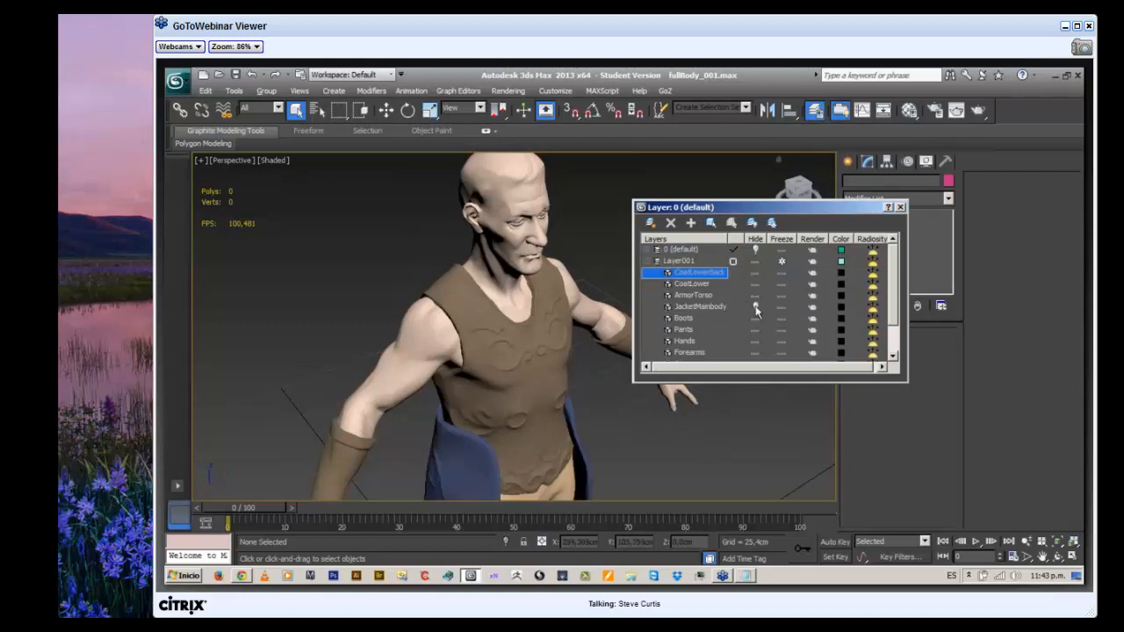
click(755, 306)
alt+middle_drag(520, 363, 220, 316)
scroll(420, 312, down, 5)
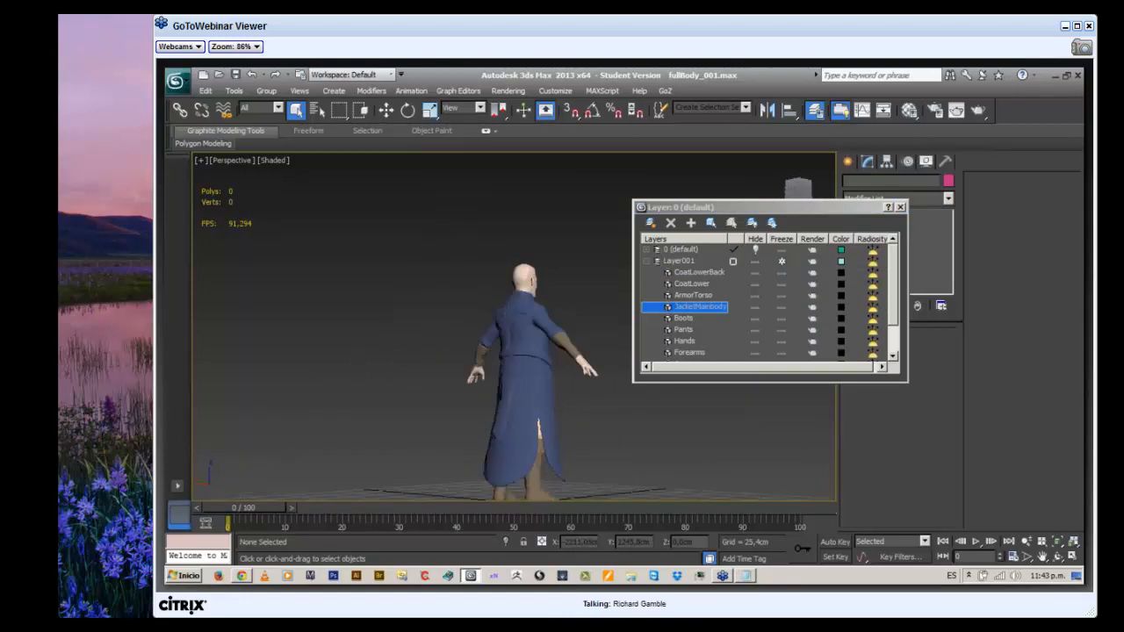
click(899, 207)
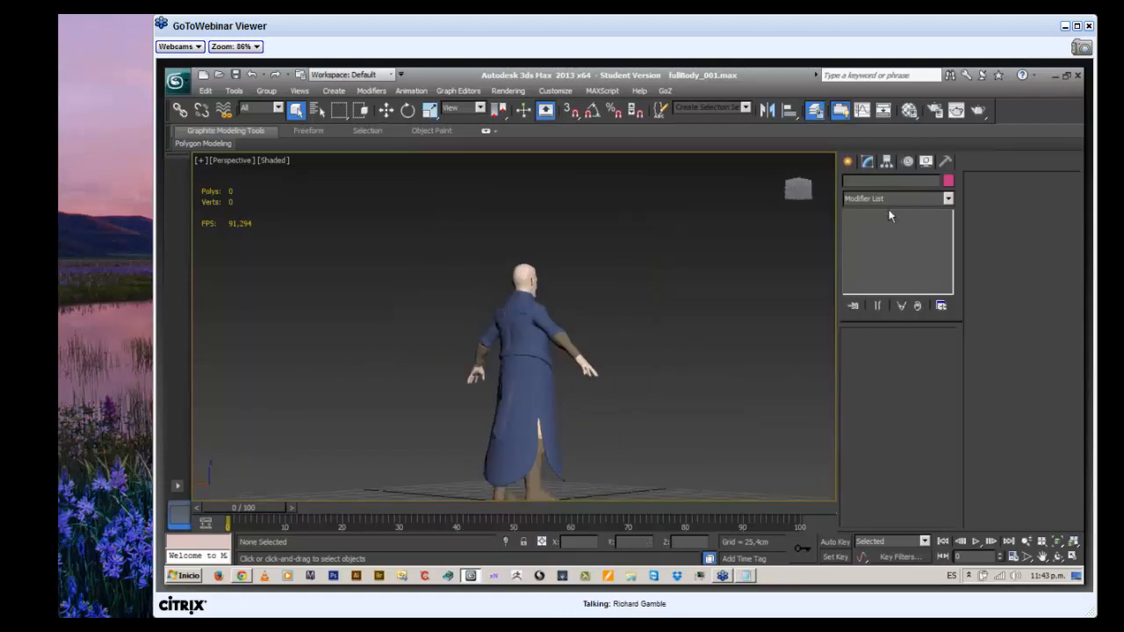
alt+middle_drag(692, 304, 439, 278)
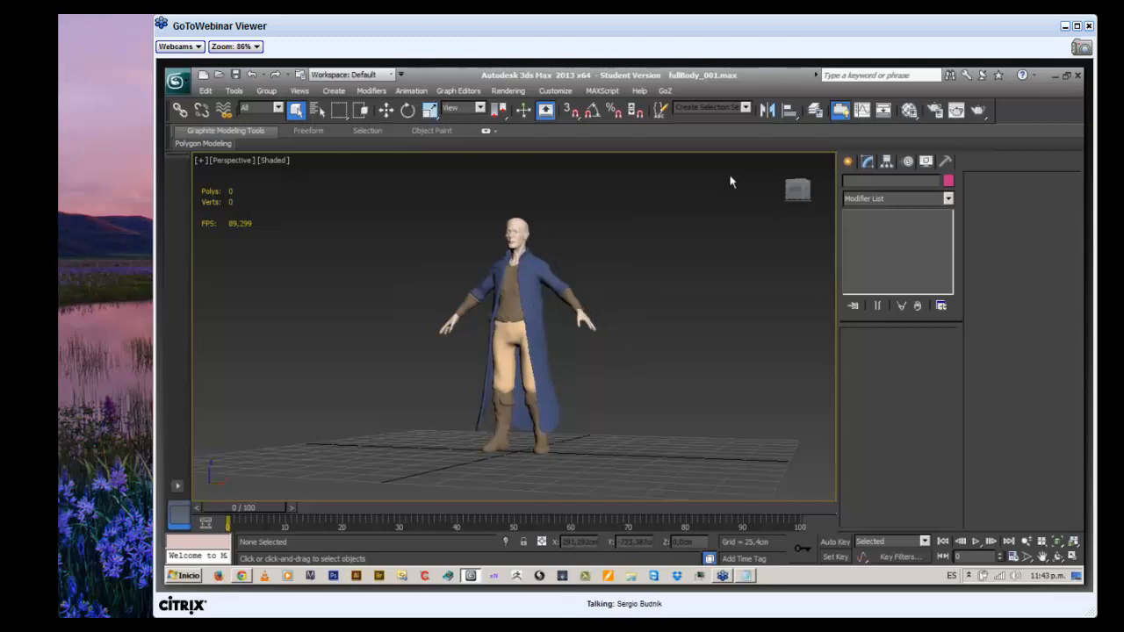
Unhide the 0 (default) layer and select the character's low-poly head mesh
click(814, 110)
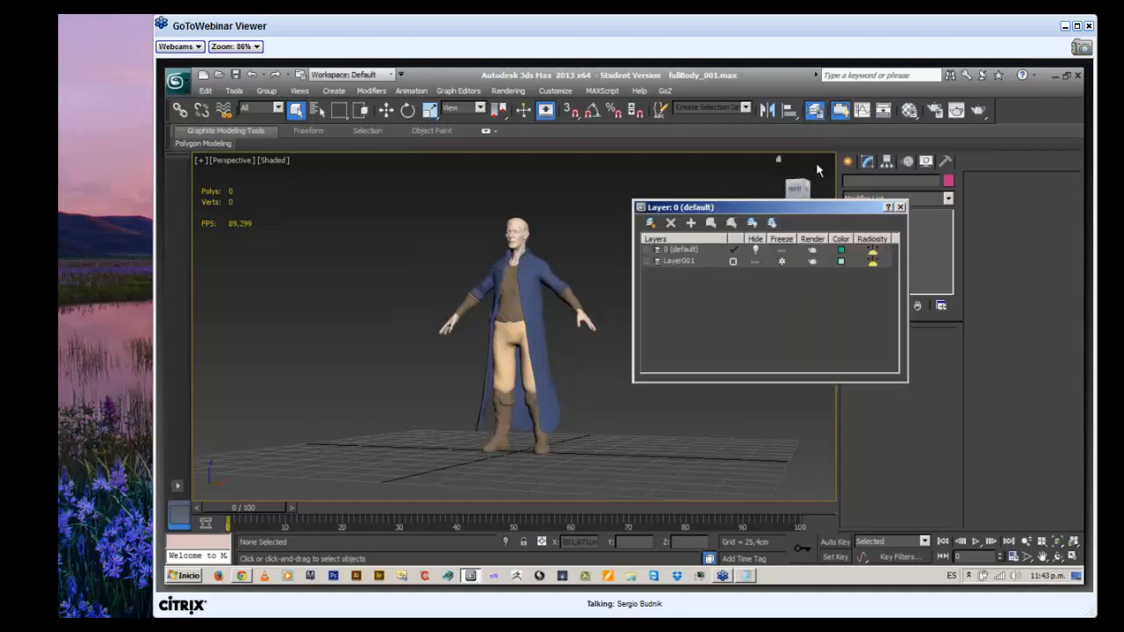
click(755, 250)
middle_drag(576, 239, 595, 316)
scroll(567, 296, up, 6)
click(523, 294)
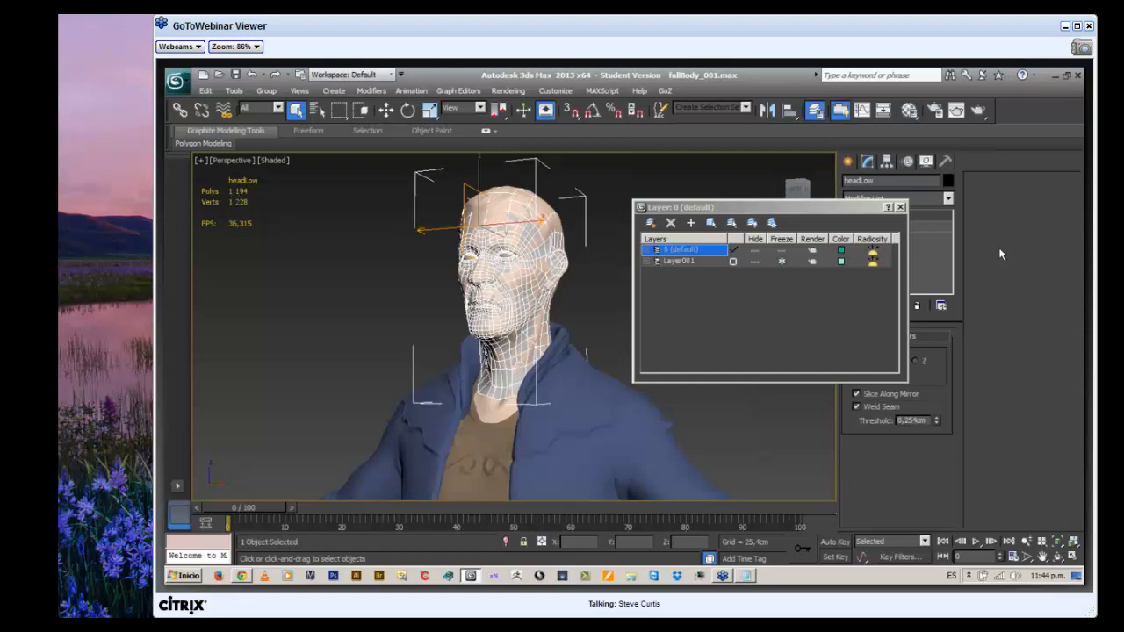
Close the layer manager and examine the low-poly head's wireframe topology up close and from farther away
click(900, 207)
middle_drag(597, 246, 677, 275)
scroll(677, 275, up, 5)
scroll(677, 275, down, 3)
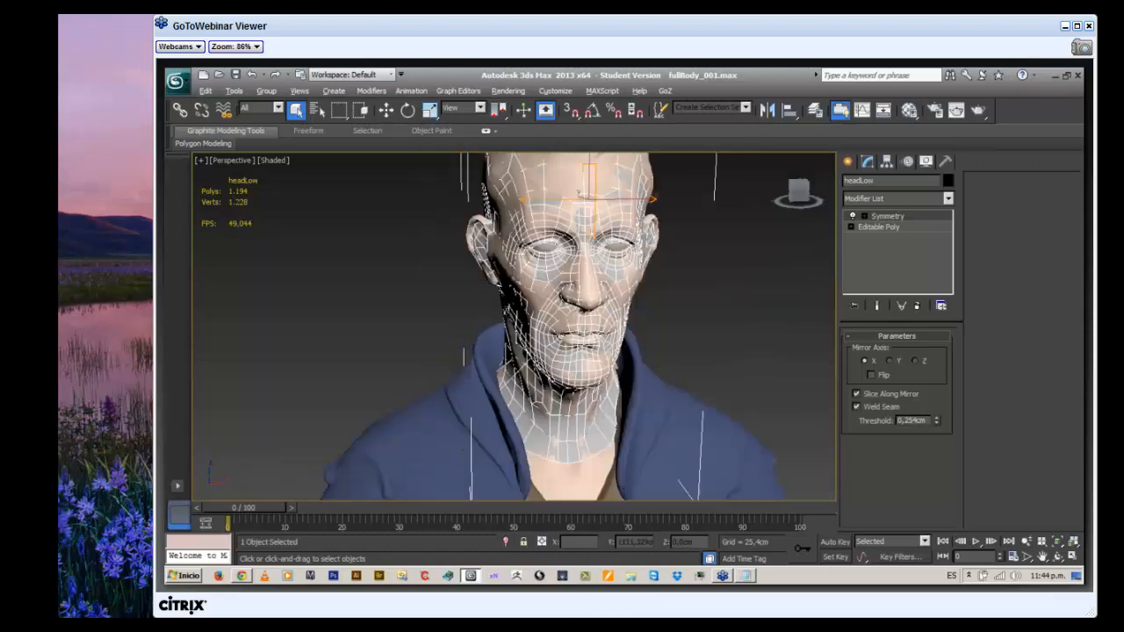
alt+middle_drag(642, 311, 527, 386)
scroll(571, 316, down, 6)
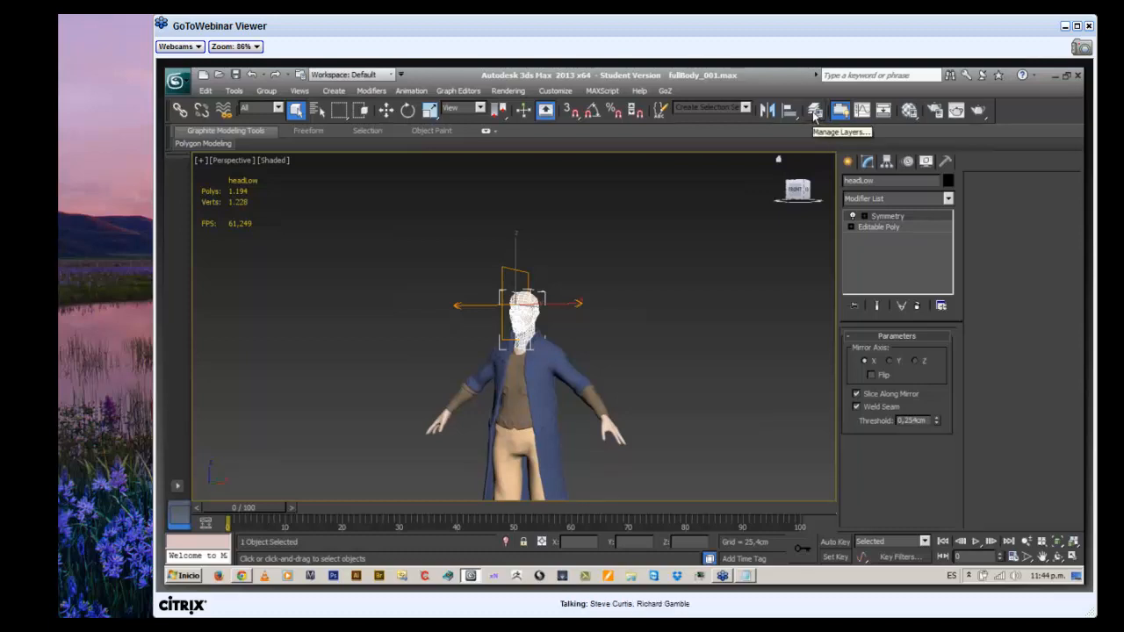
Hide Layer001 in the layer manager and show it again
click(815, 113)
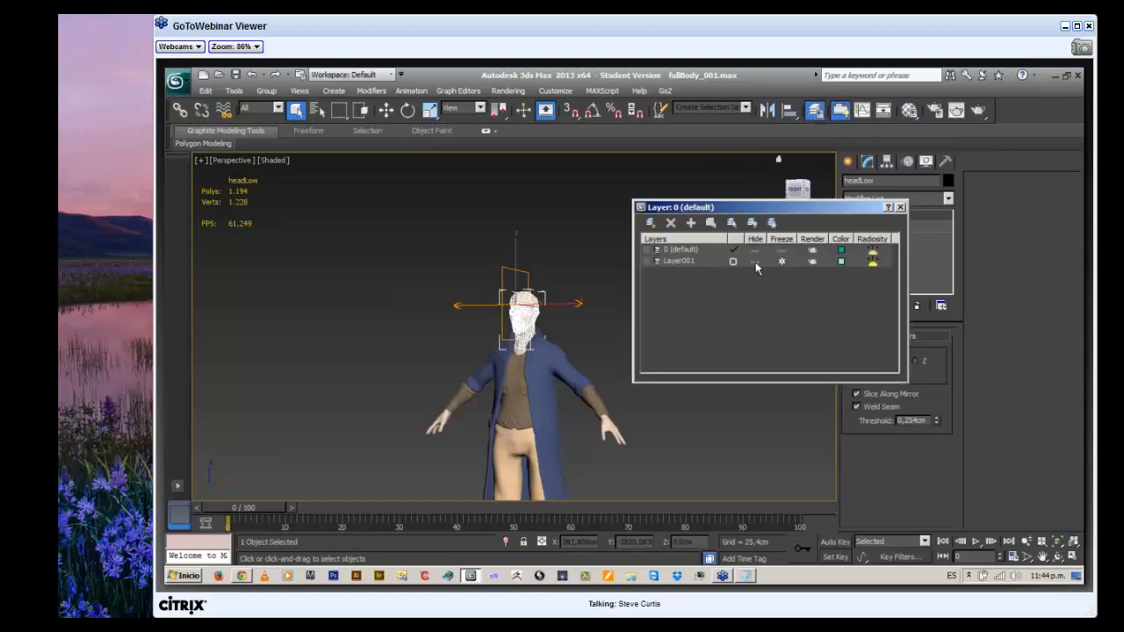
click(755, 261)
click(754, 262)
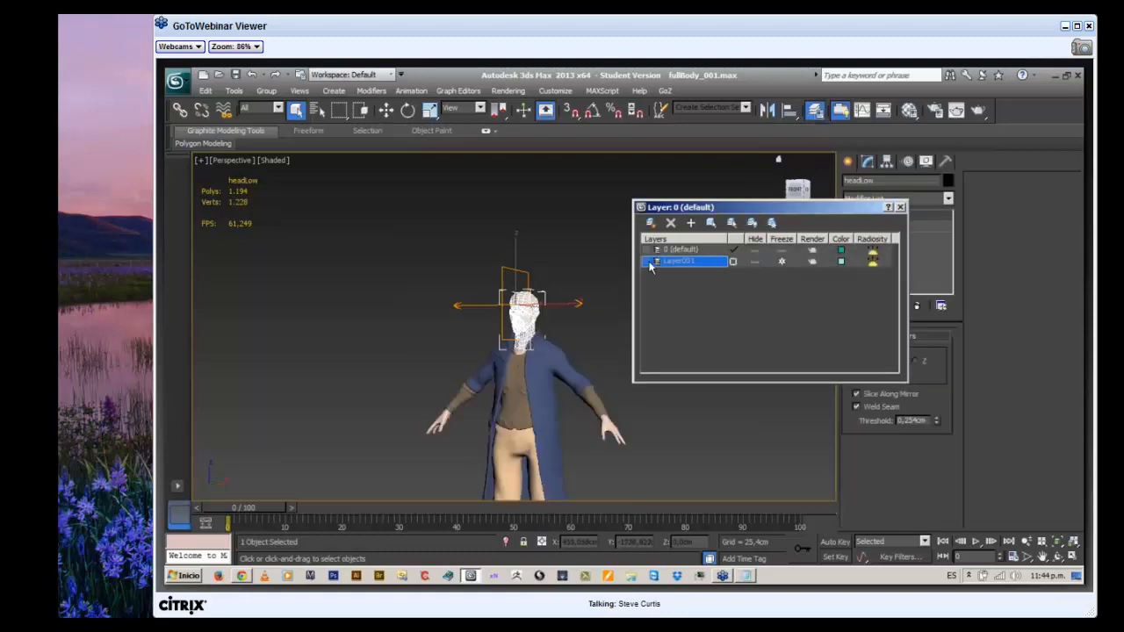
Hide the 0 (default) layer and Layer001's CoatLowerBack, CoatLower and JacketMainbody, and toggle ArmorTorso off and on
click(649, 263)
click(755, 250)
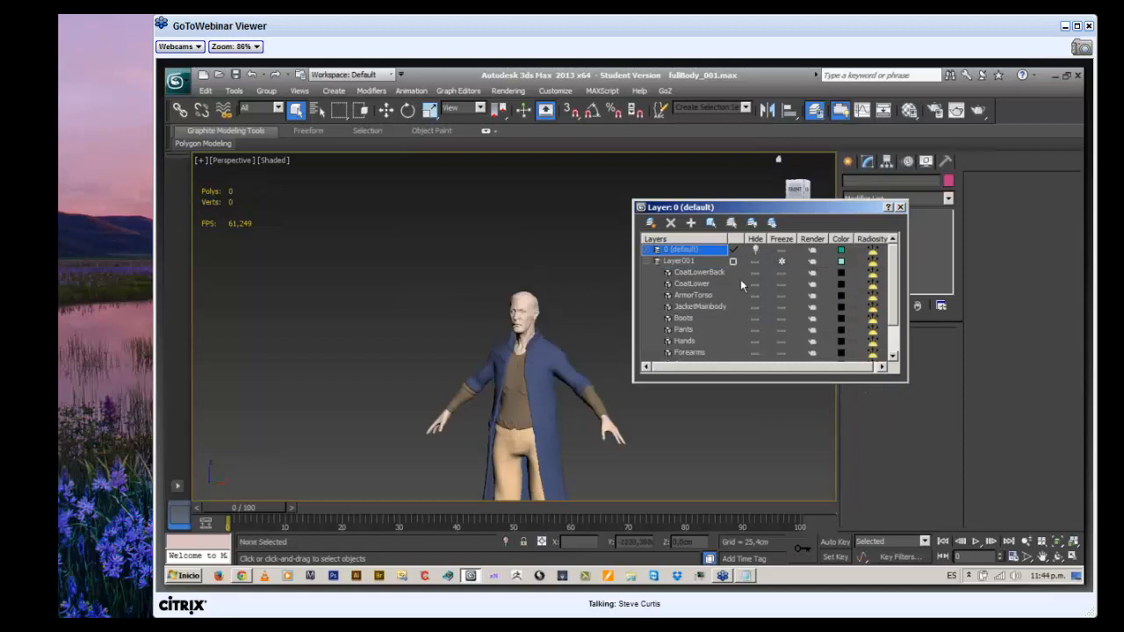
click(755, 273)
click(754, 284)
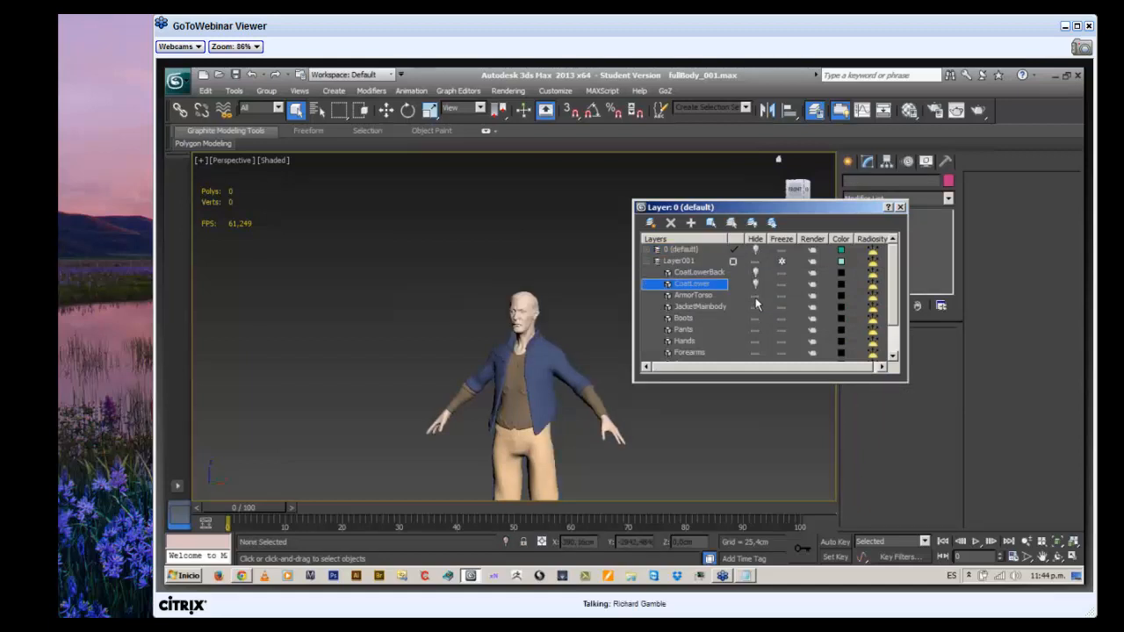
click(754, 307)
click(755, 296)
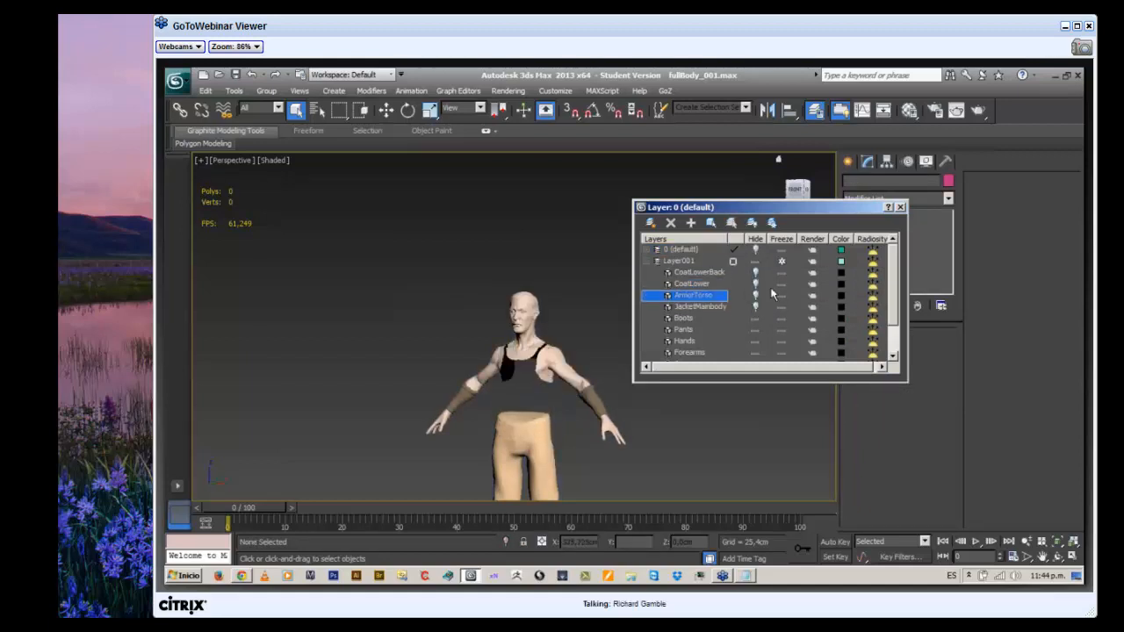
click(756, 295)
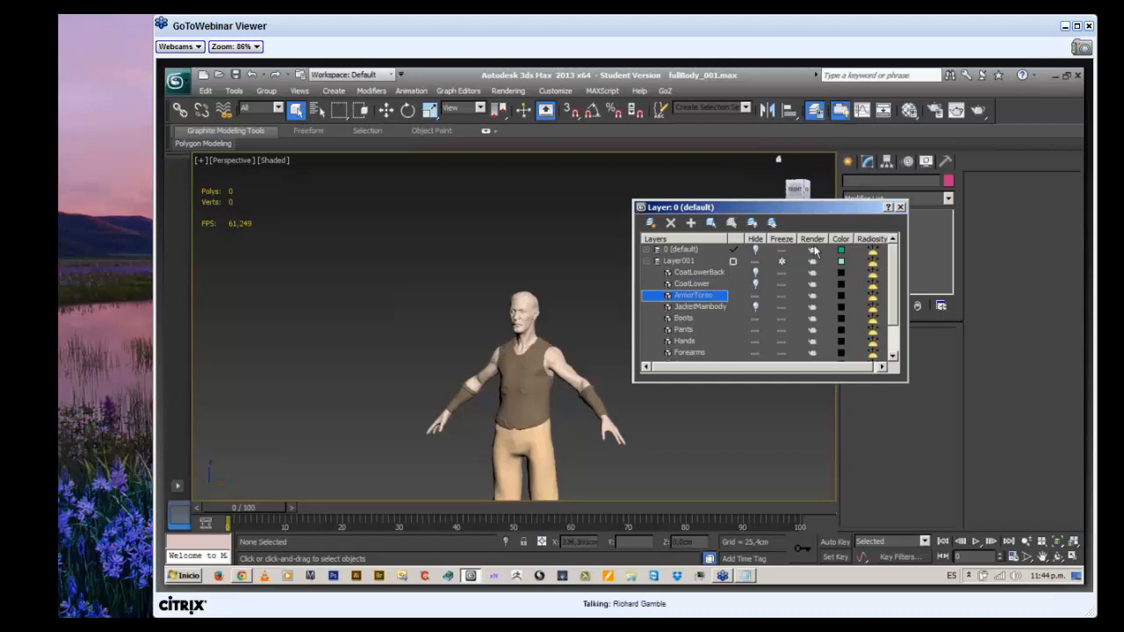
View the whole character without the coat, and close 3ds Max without saving the scene
click(899, 208)
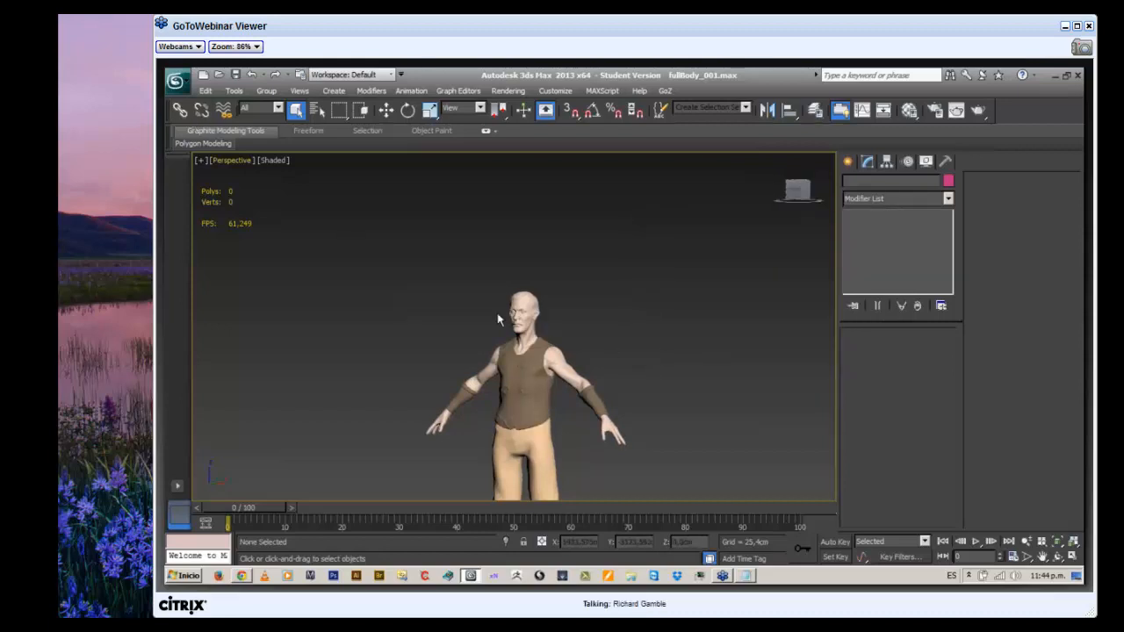
alt+middle_drag(501, 320, 531, 205)
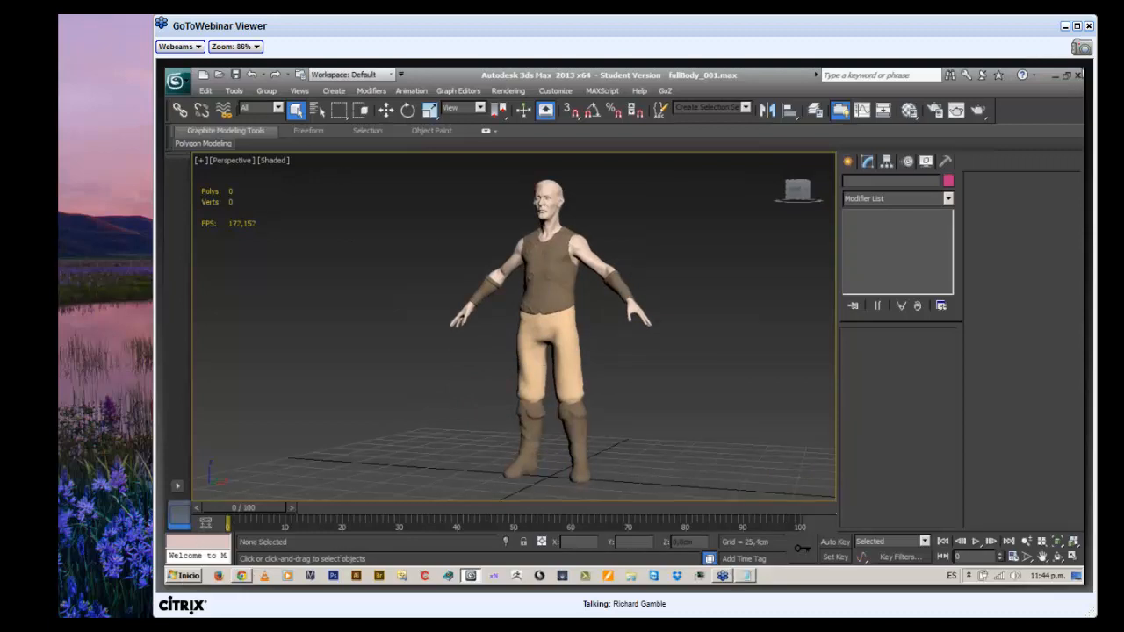
click(1078, 76)
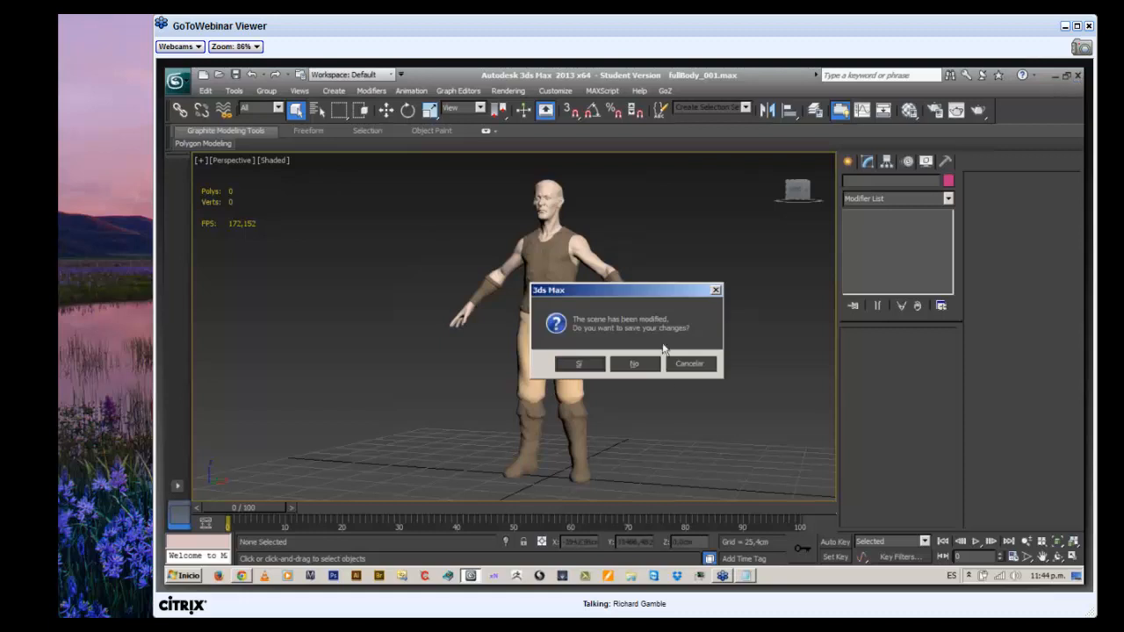
click(633, 366)
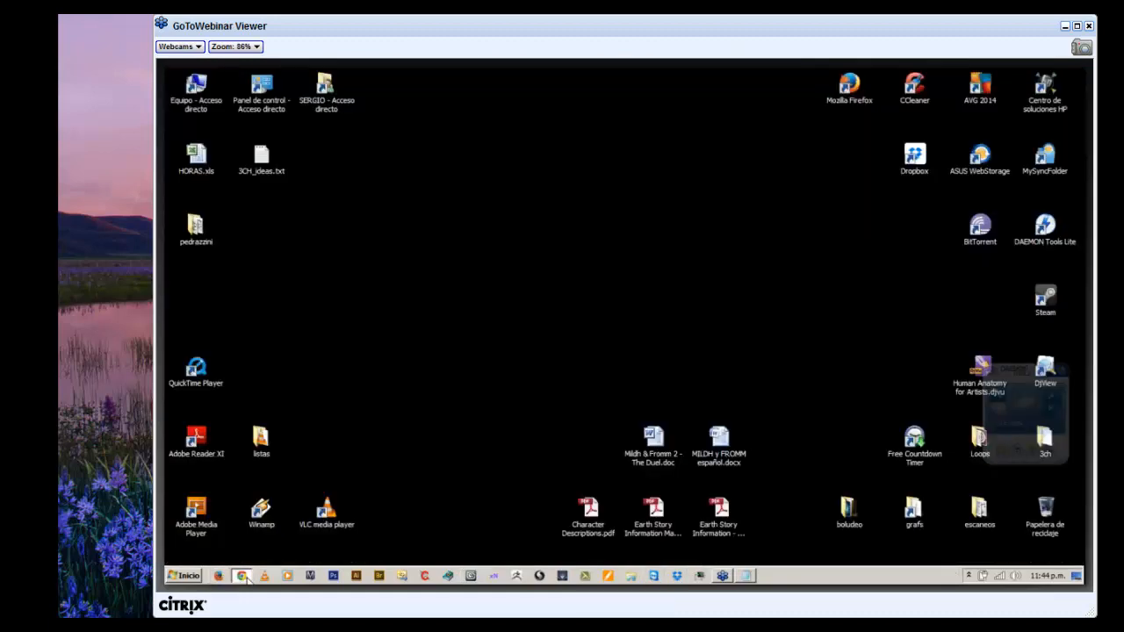
Switch to Chrome and search Google for the entire chat line containing the Flamers.html Dropbox link
click(244, 576)
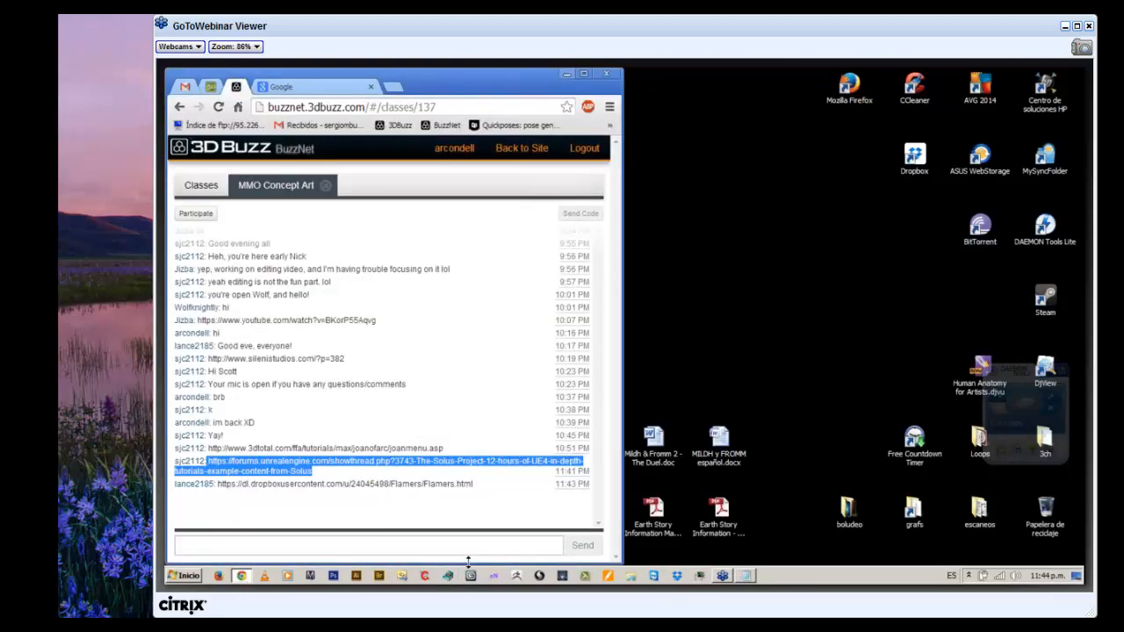
double_click(289, 484)
triple_click(289, 483)
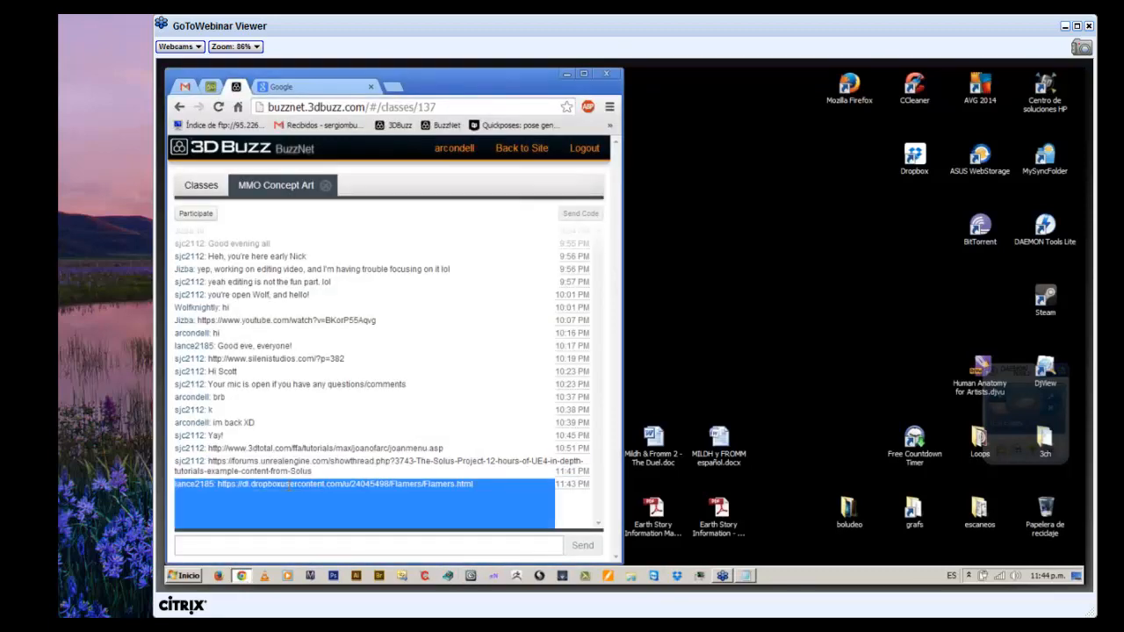
right_click(289, 487)
click(342, 509)
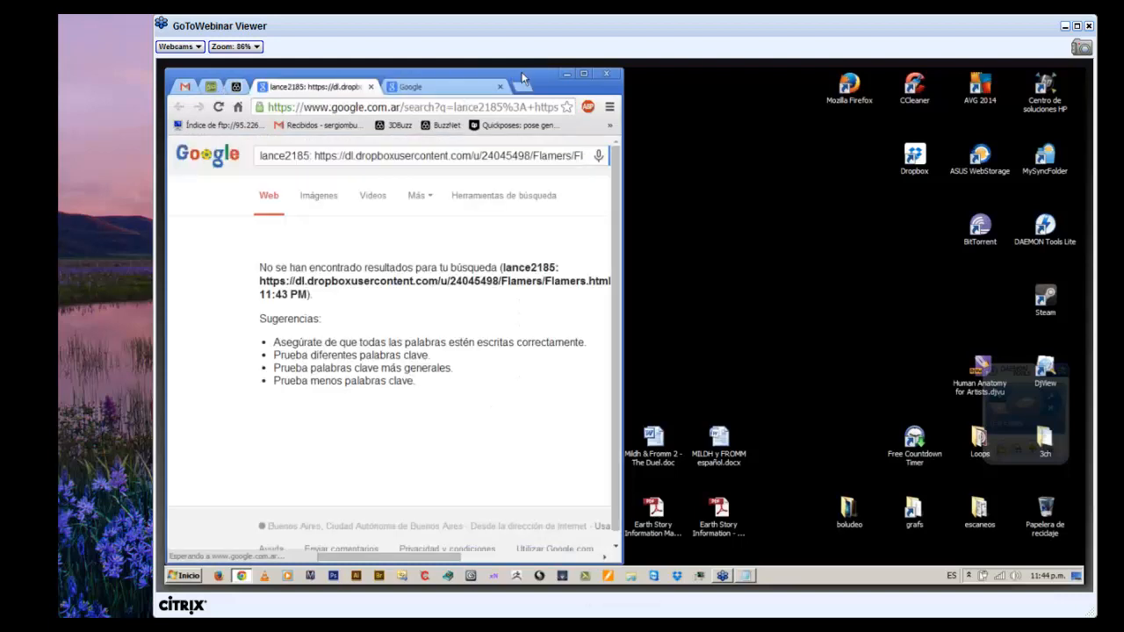
Maximize the browser and try to open the Flamers.html address copied from the search box with its trailing chat time
drag(522, 76, 1065, 215)
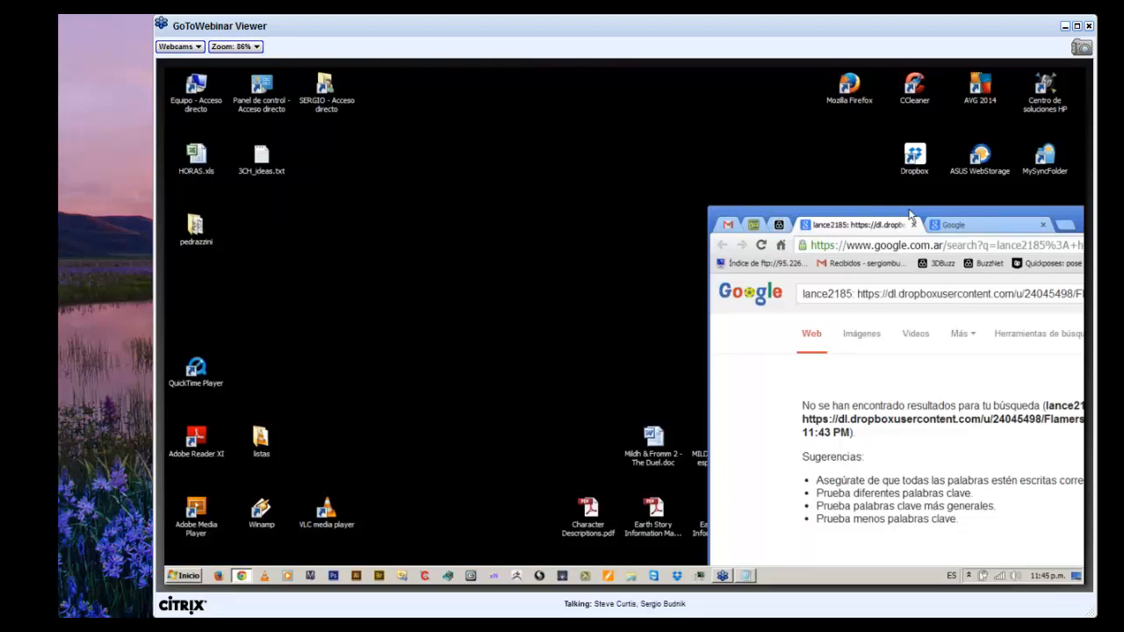
double_click(910, 216)
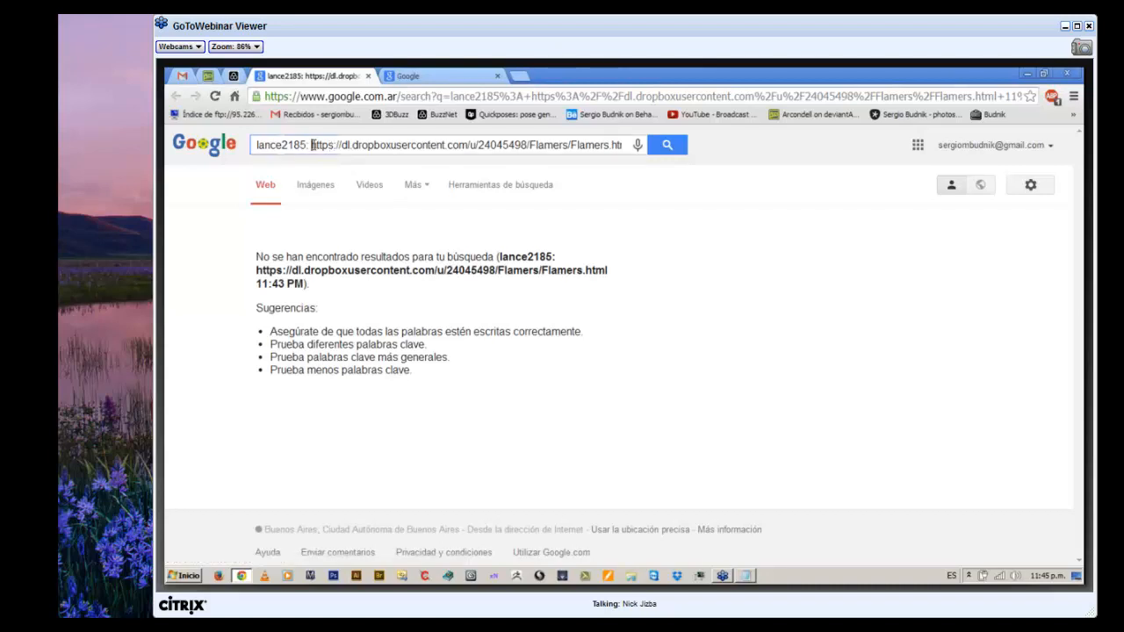
drag(309, 145, 742, 145)
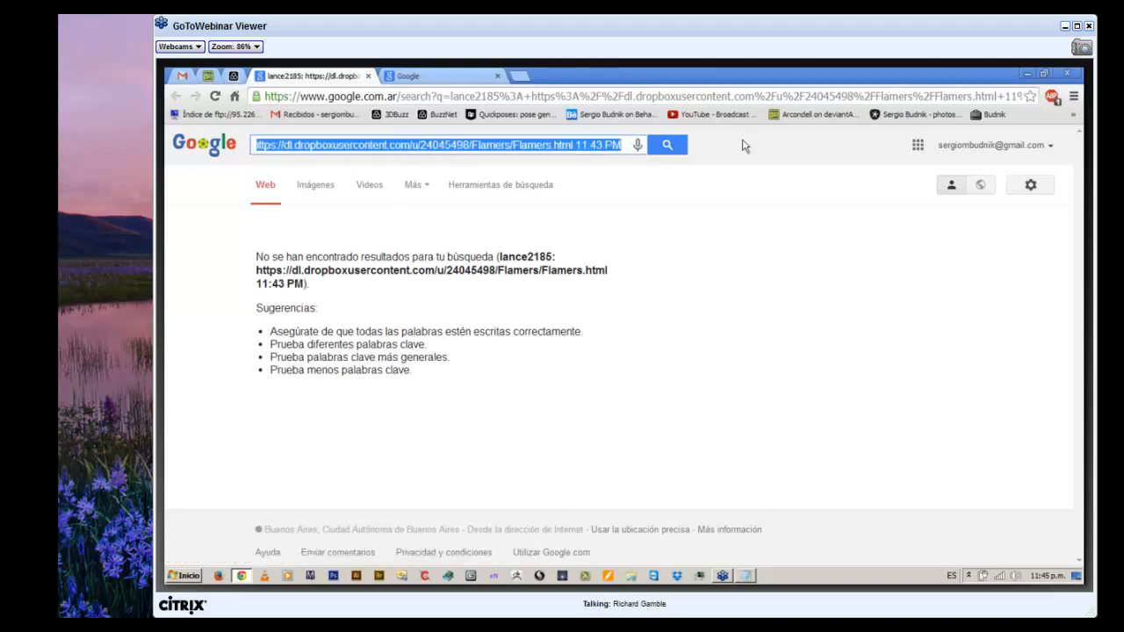
right_click(597, 151)
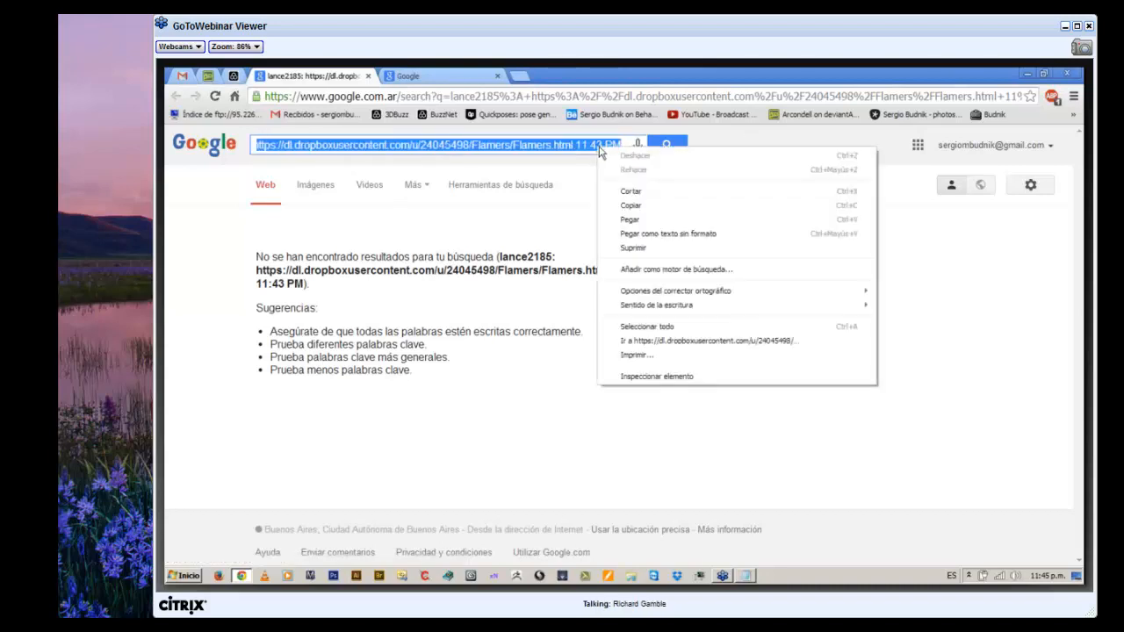
click(649, 205)
click(509, 95)
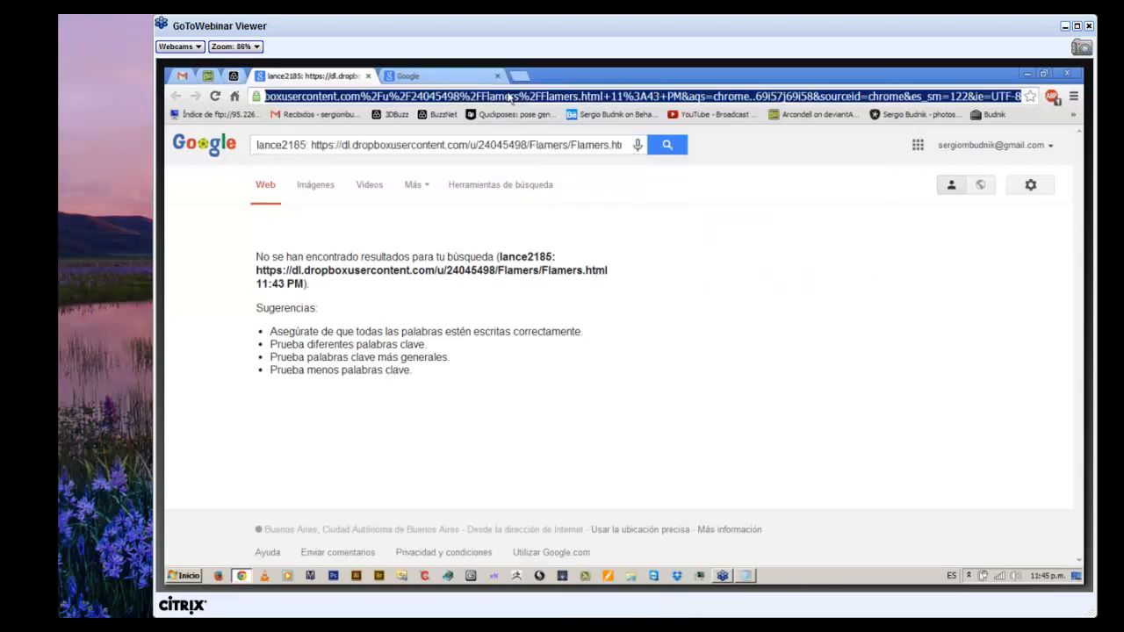
right_click(510, 95)
click(562, 165)
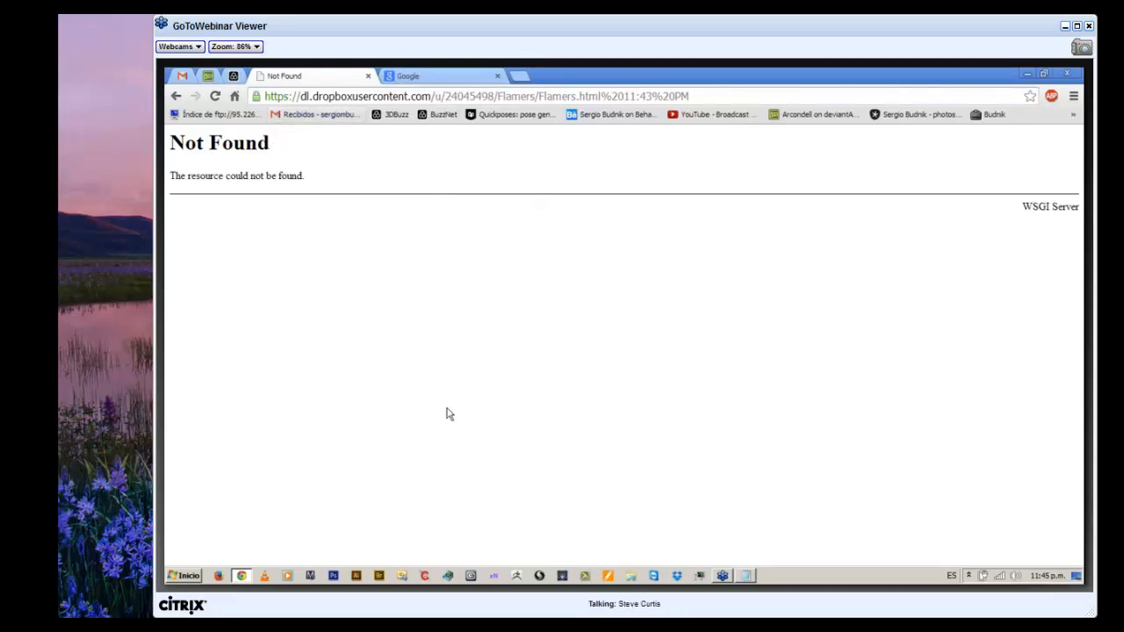
Shrink the maximized Chrome window and minimize it to the desktop
click(219, 576)
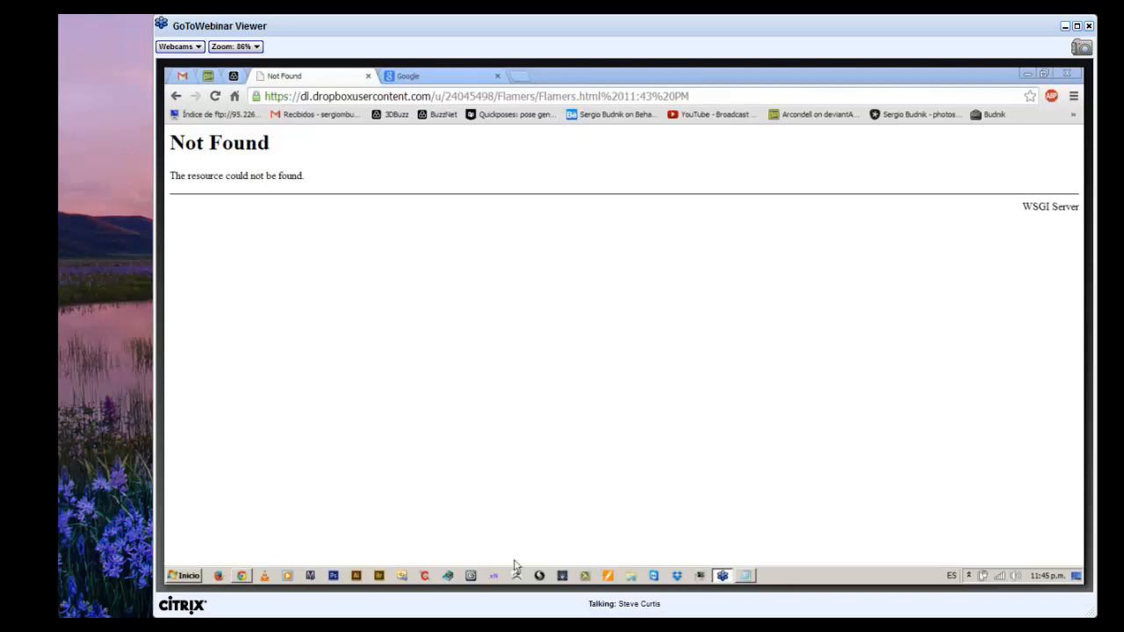
click(978, 81)
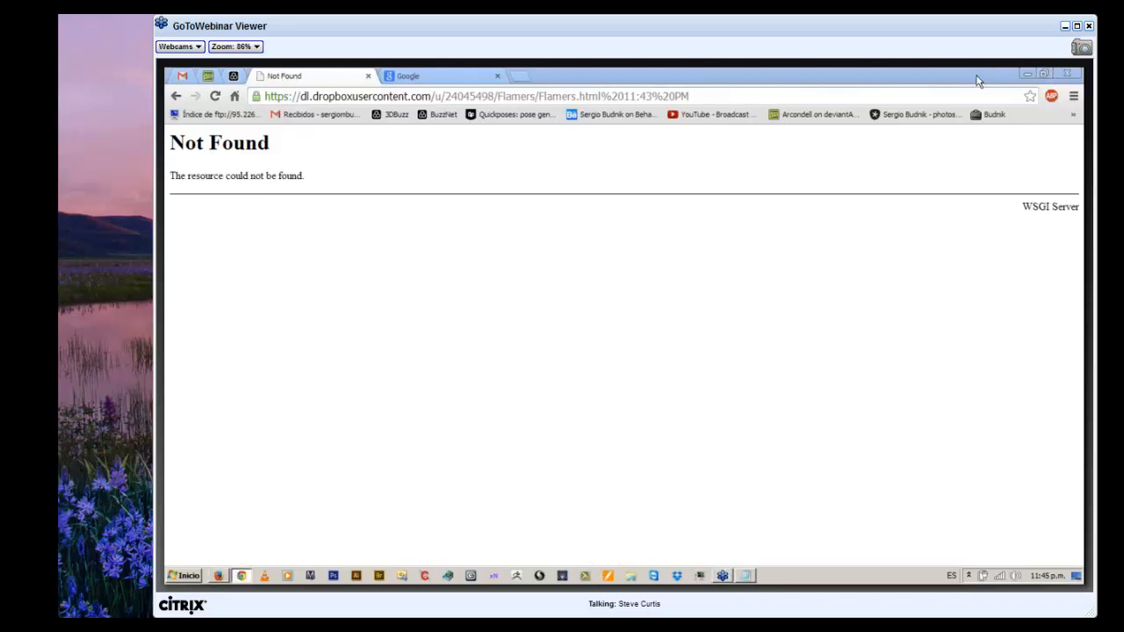
drag(975, 81, 575, 165)
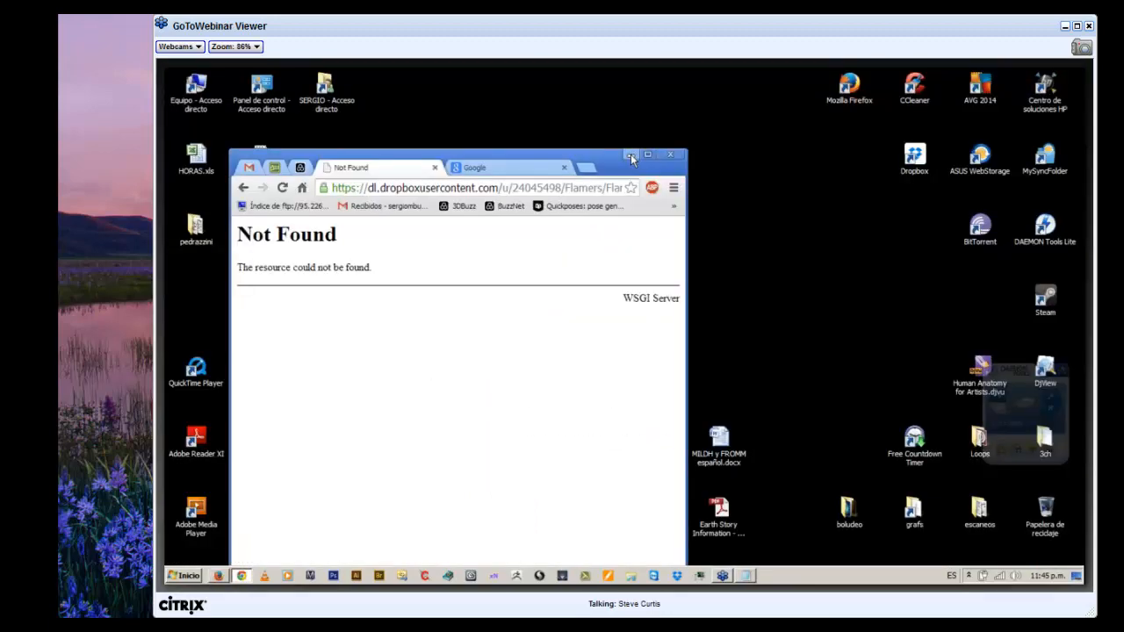
click(632, 157)
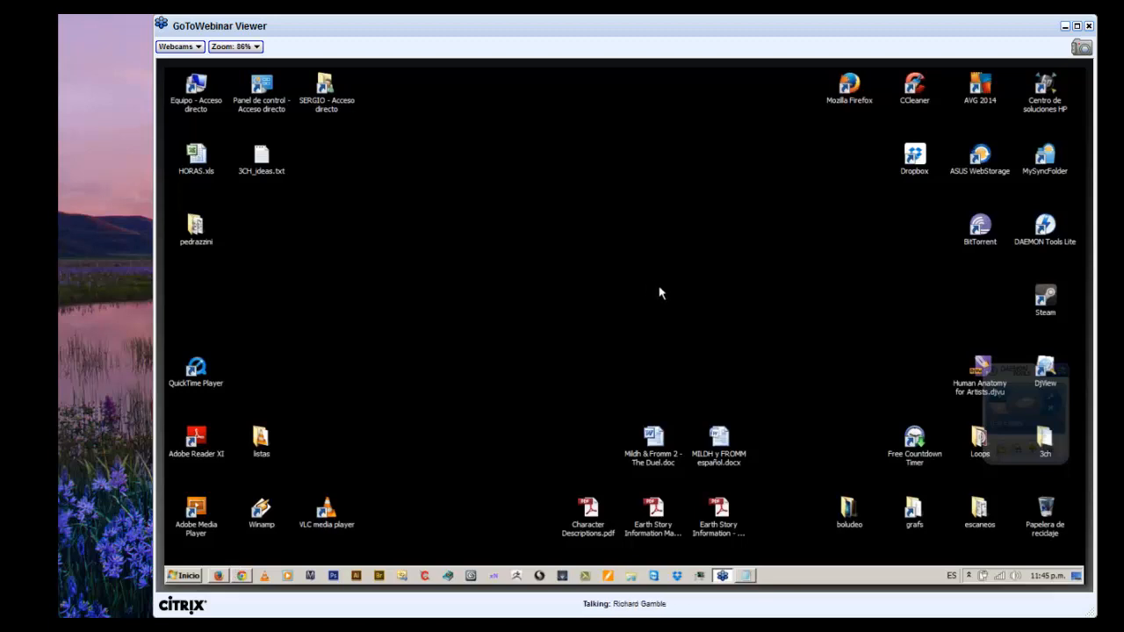
Reopen Chrome maximized, go to only the Flamers.html address from the MMO Concept Art chat, and close the Not Found page
click(241, 575)
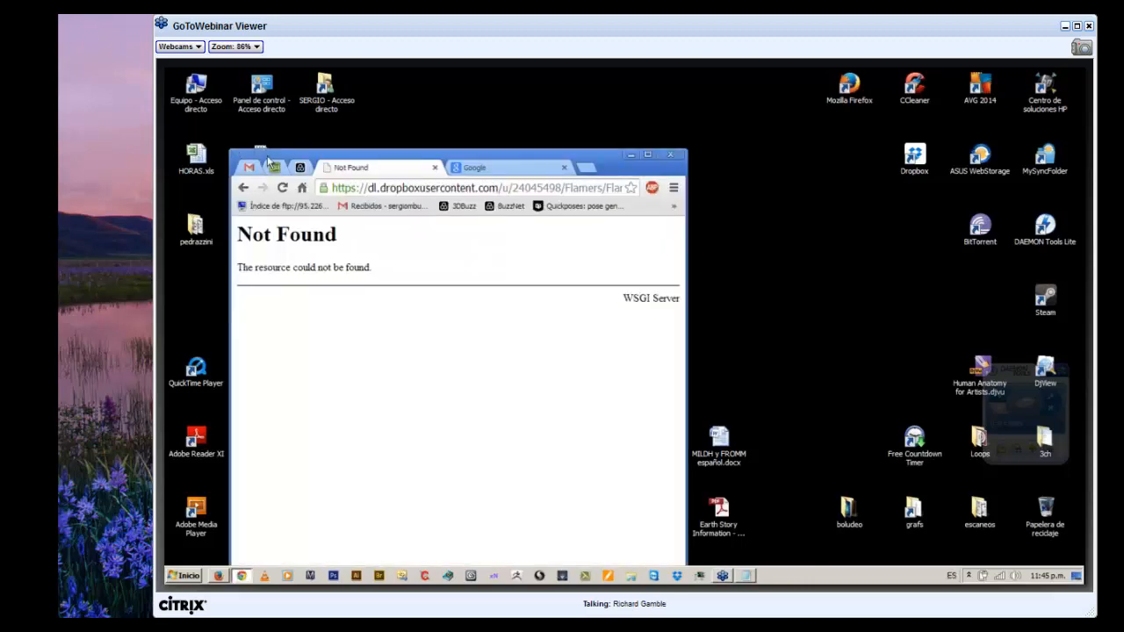
double_click(357, 155)
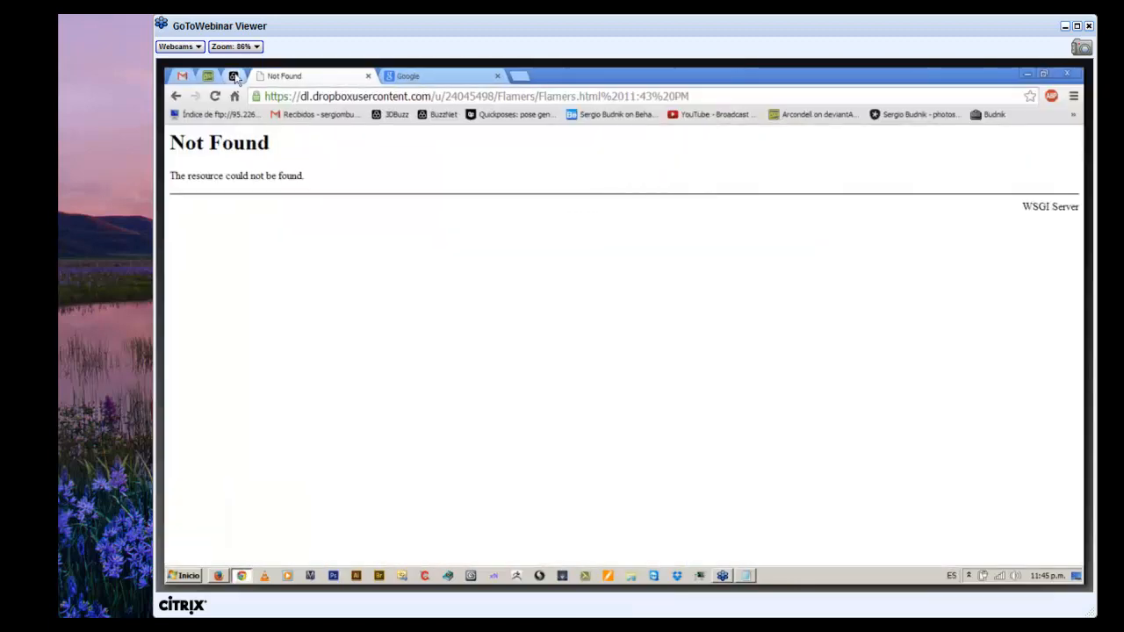
click(233, 77)
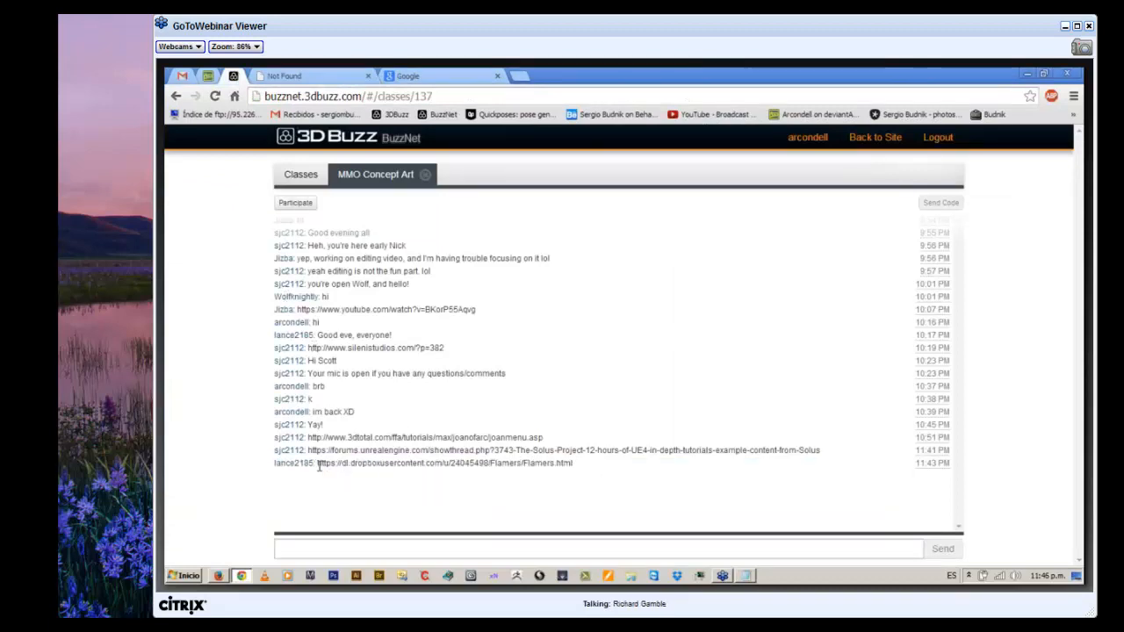
drag(318, 465, 568, 468)
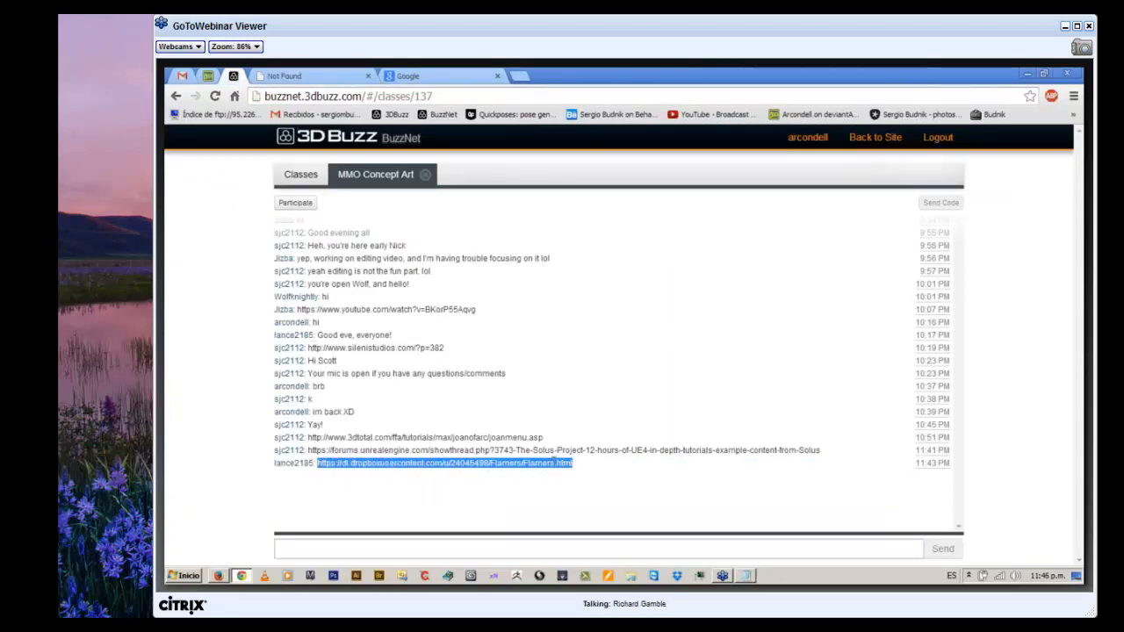
right_click(553, 462)
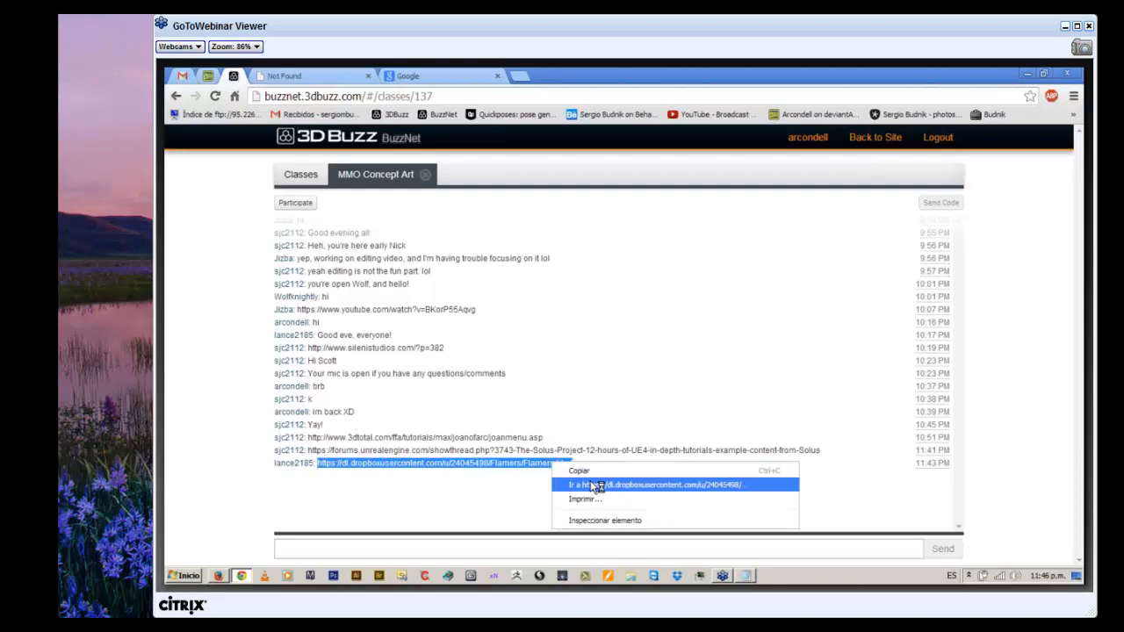
click(592, 486)
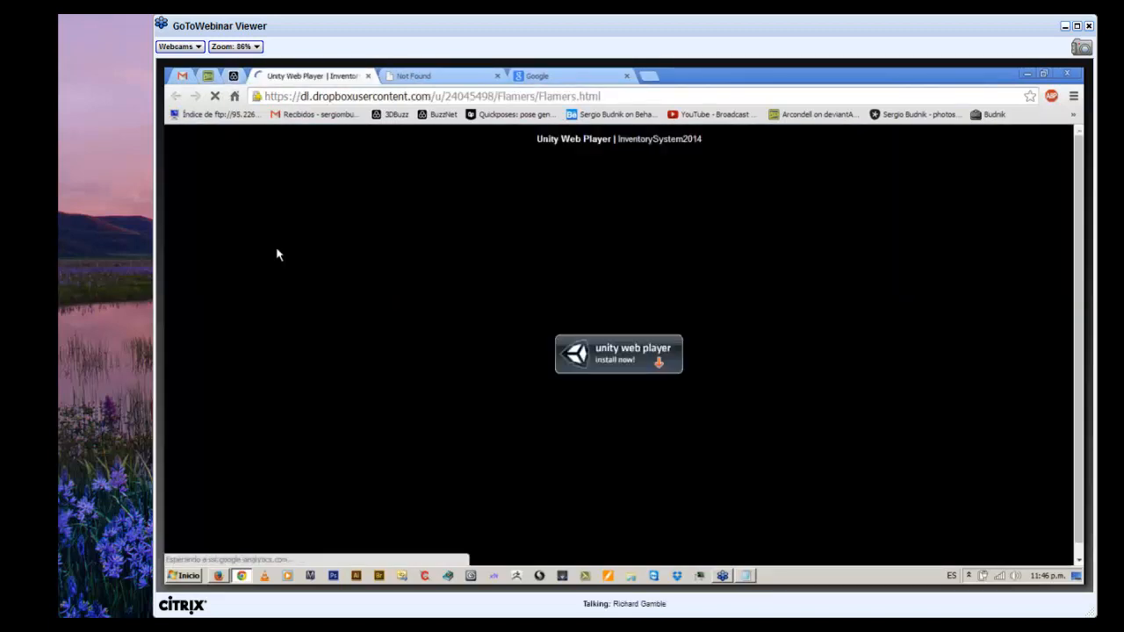
click(498, 77)
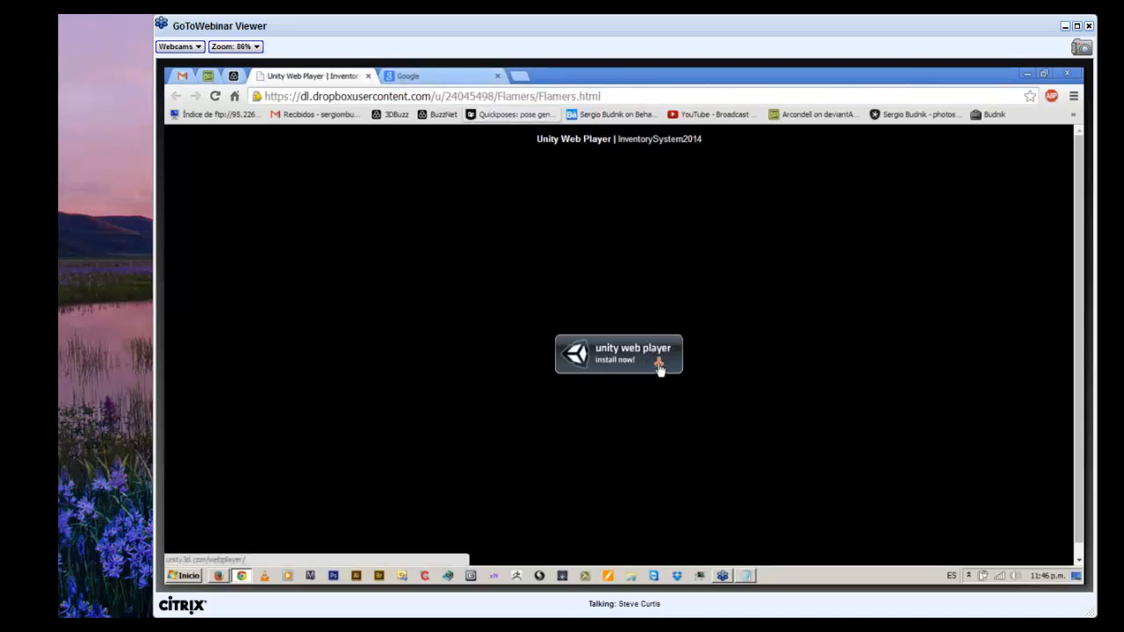
Return to the webinar viewer, close the Unity Web Player page there, and restore the shared browser to its smaller size
drag(26, 131, 625, 15)
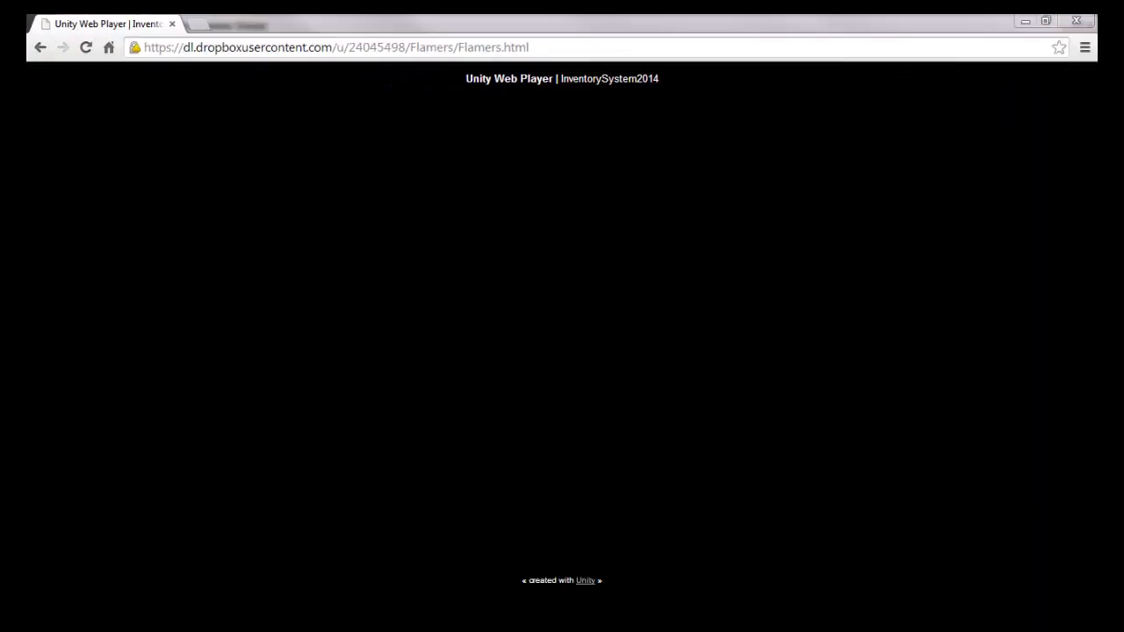
key(alt+Tab)
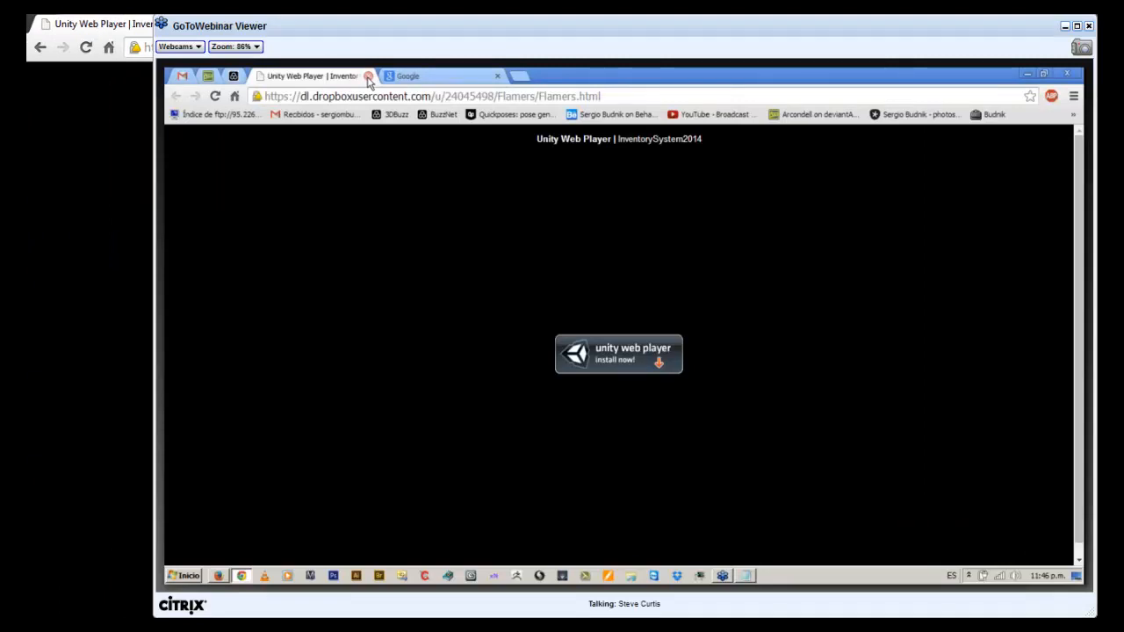
click(368, 78)
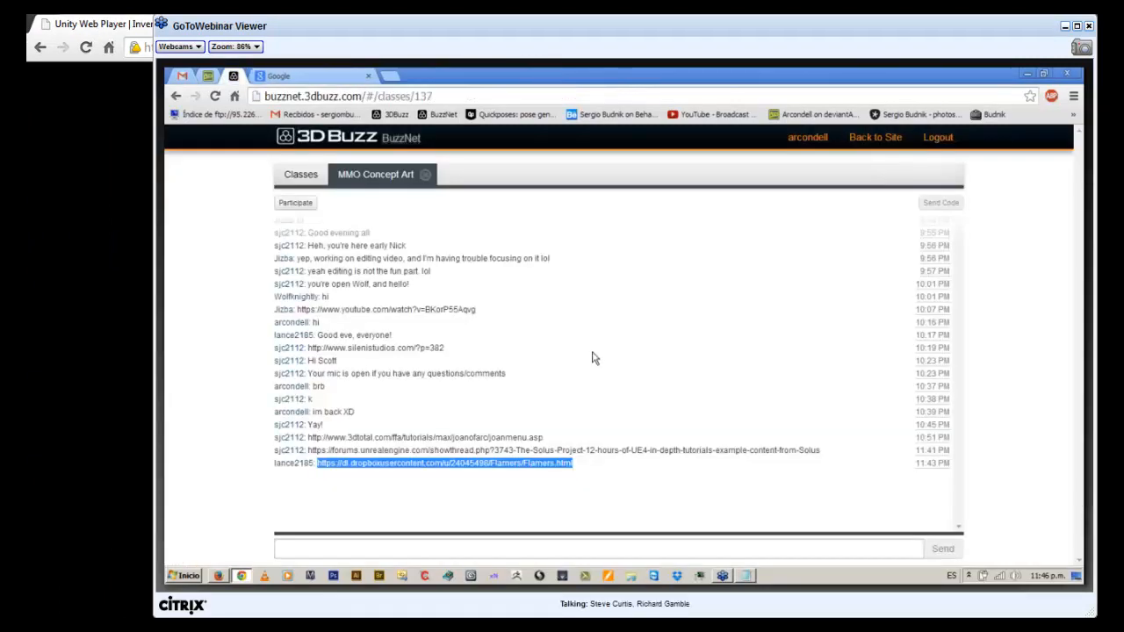
double_click(509, 71)
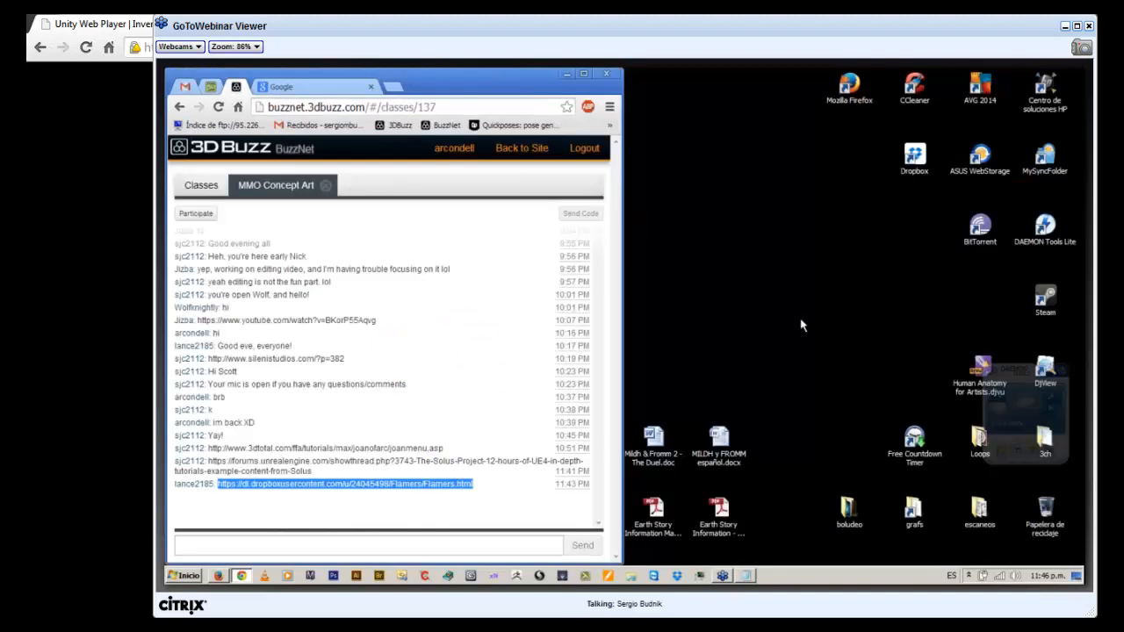
Switch to the local Chrome window with the InventorySystem2014 page and check the Unity Web Player's options
key(alt+Tab)
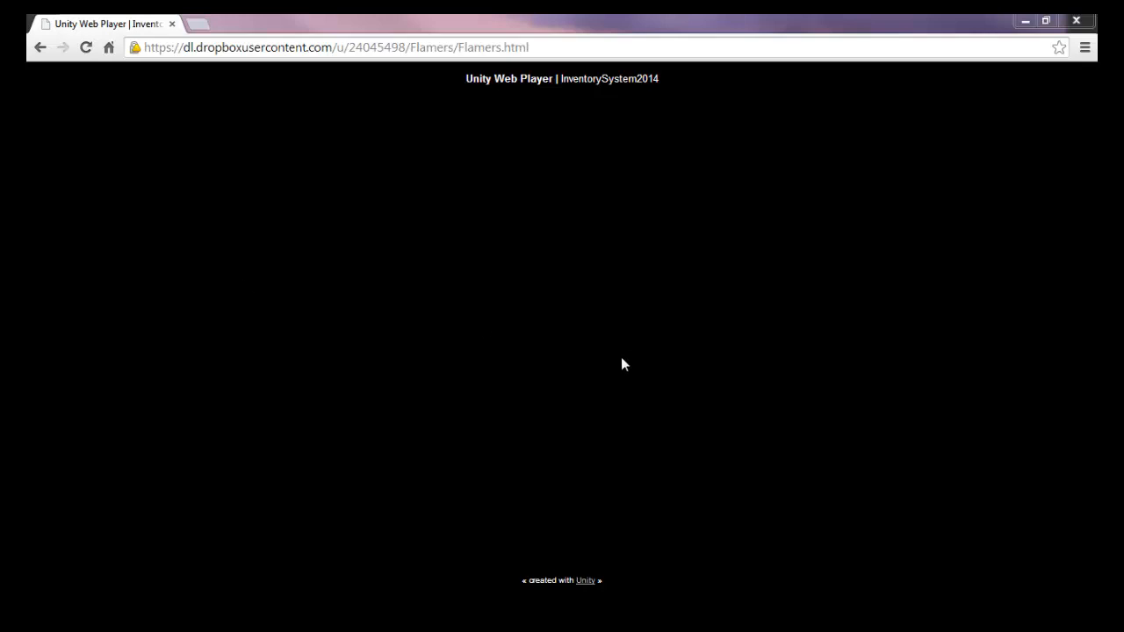
right_click(561, 383)
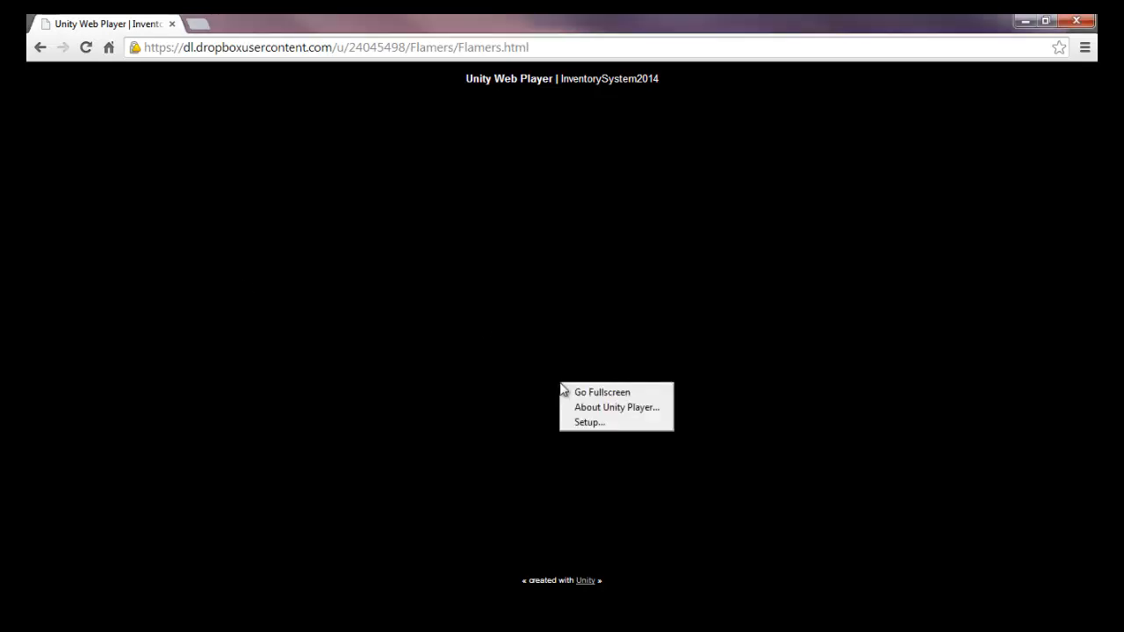
click(561, 357)
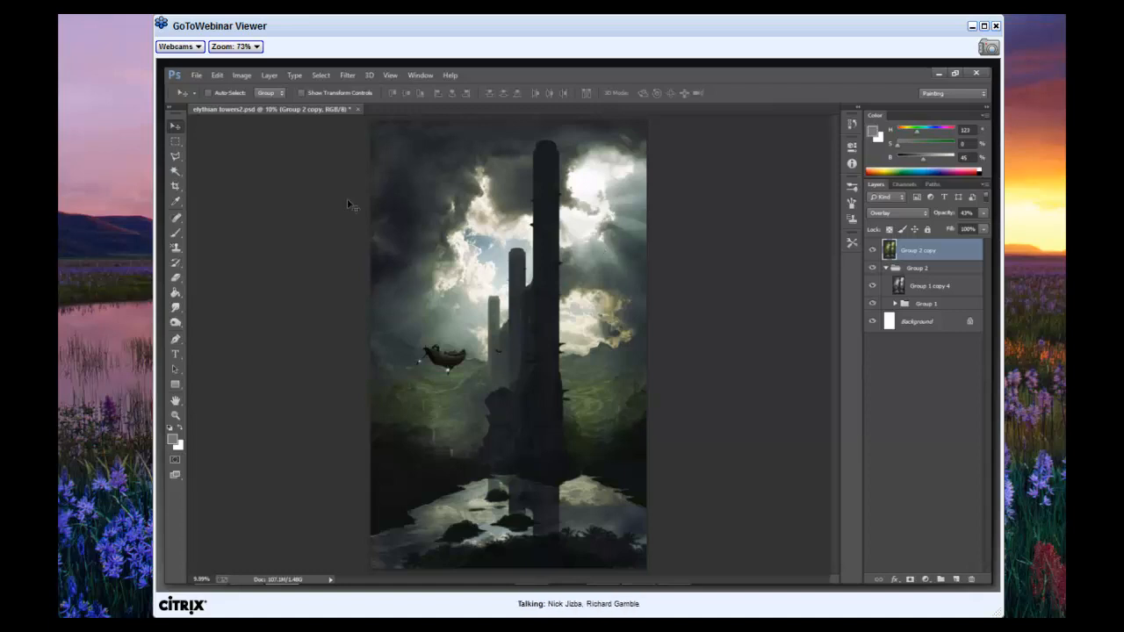
Show the painting at print size, expand Group 1 with its nested groups, and look through the layers inside
click(390, 75)
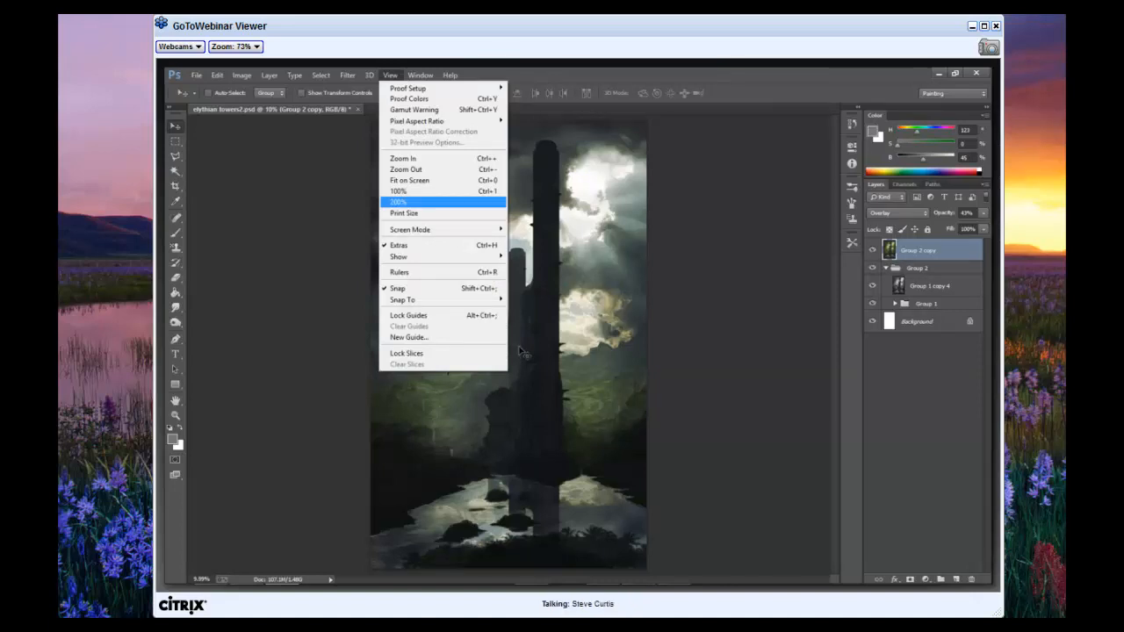
click(404, 213)
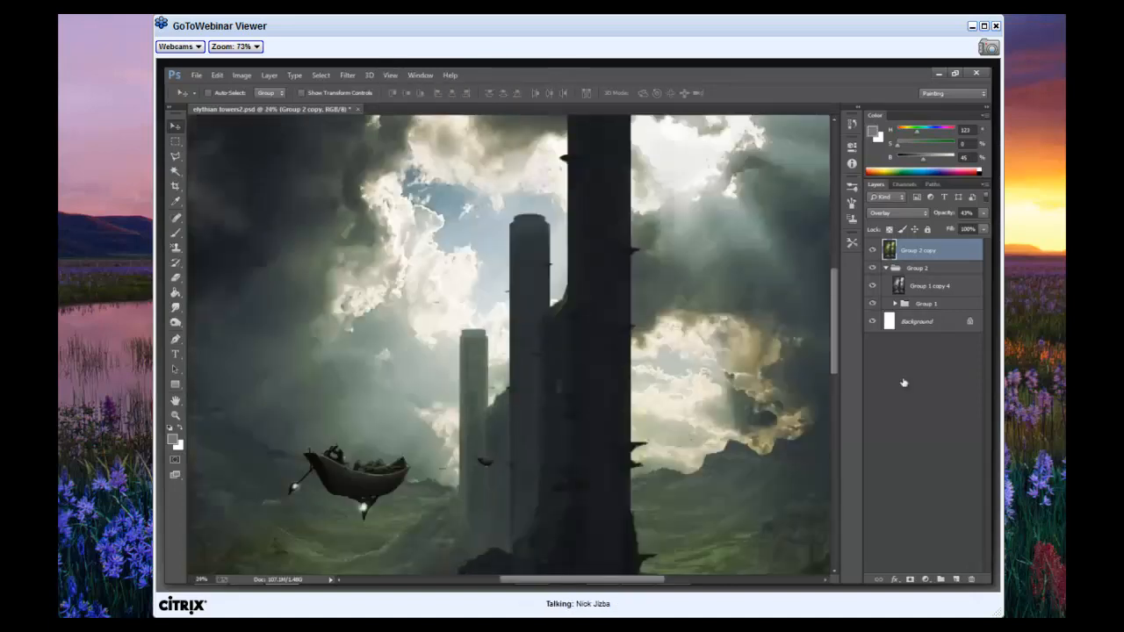
click(895, 303)
click(904, 375)
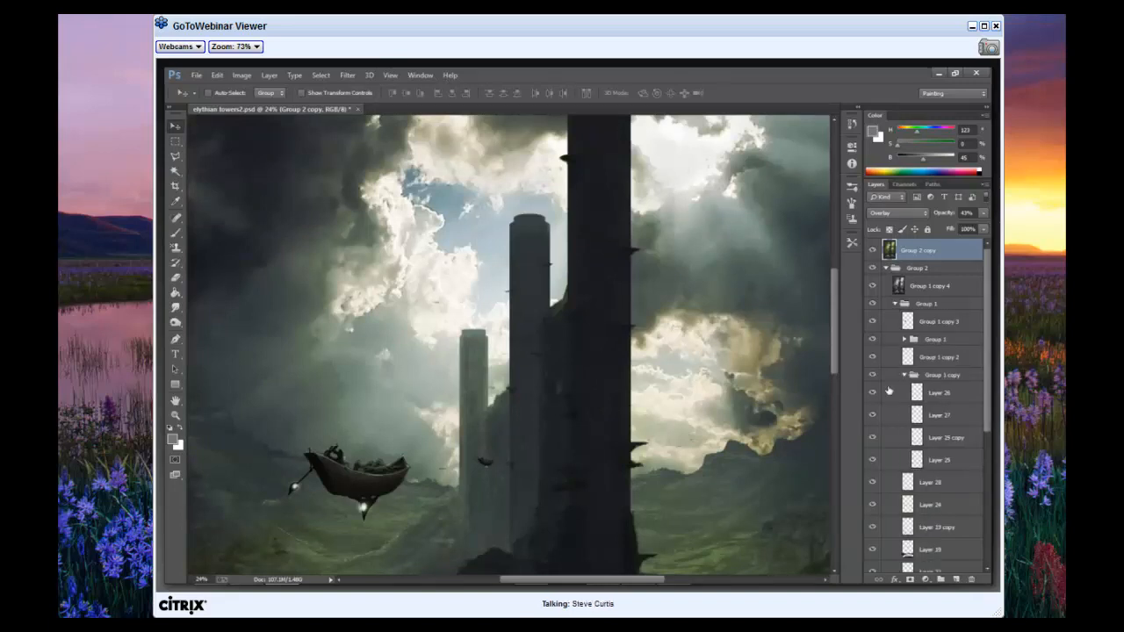
scroll(889, 390, down, 3)
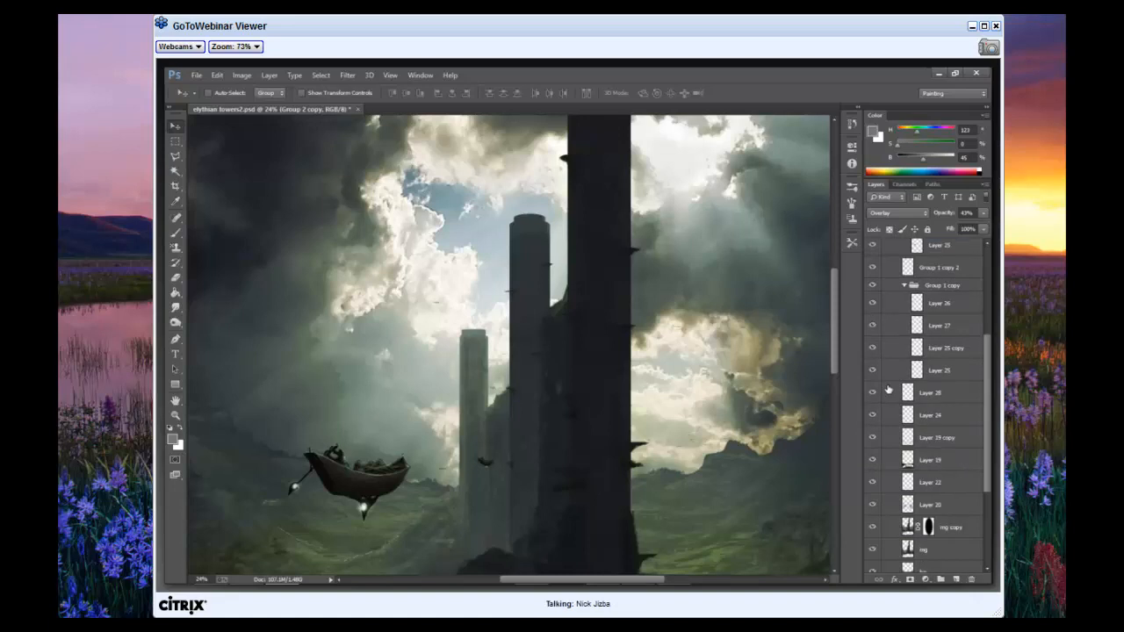
scroll(904, 331, up, 5)
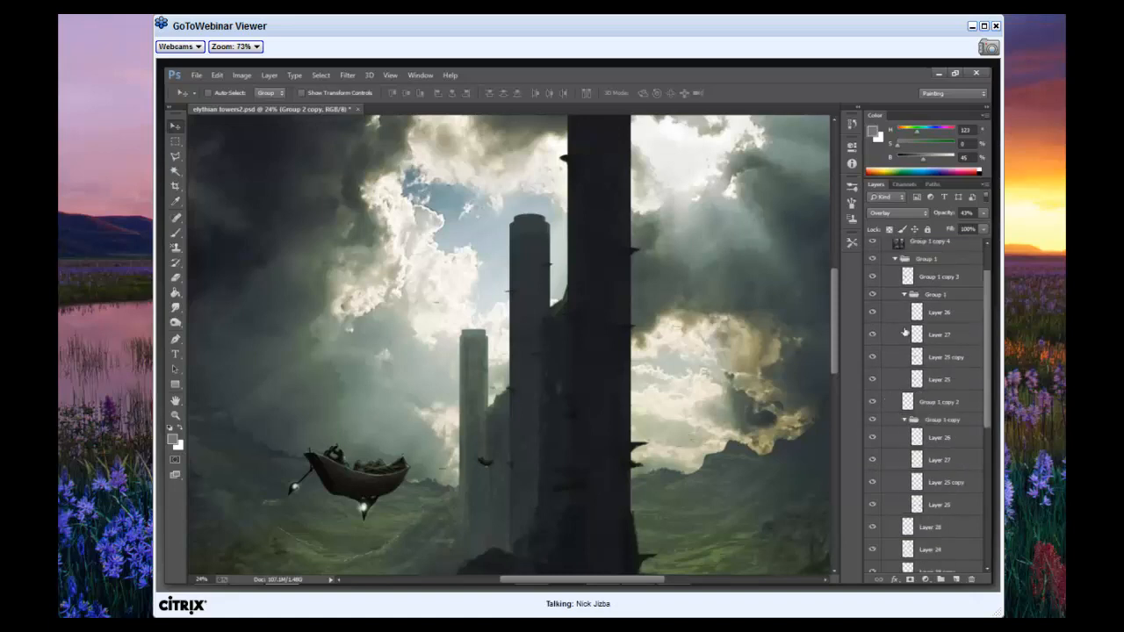
scroll(890, 327, up, 2)
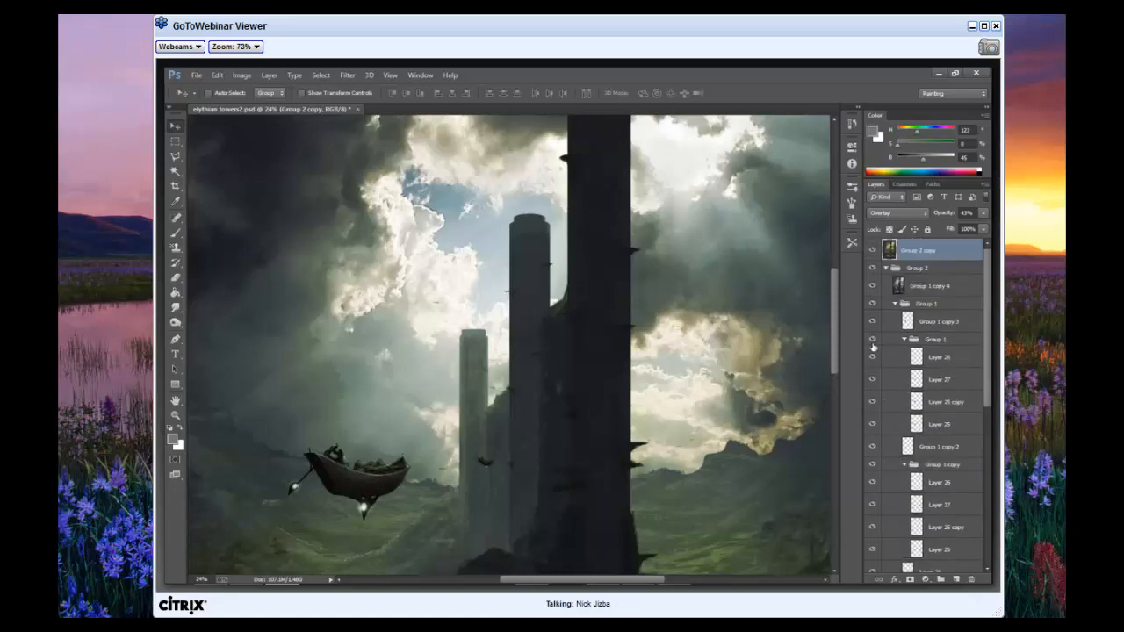
Check what the nested Group 1 and Group 1 copy contribute to the painting by toggling their visibility
click(872, 340)
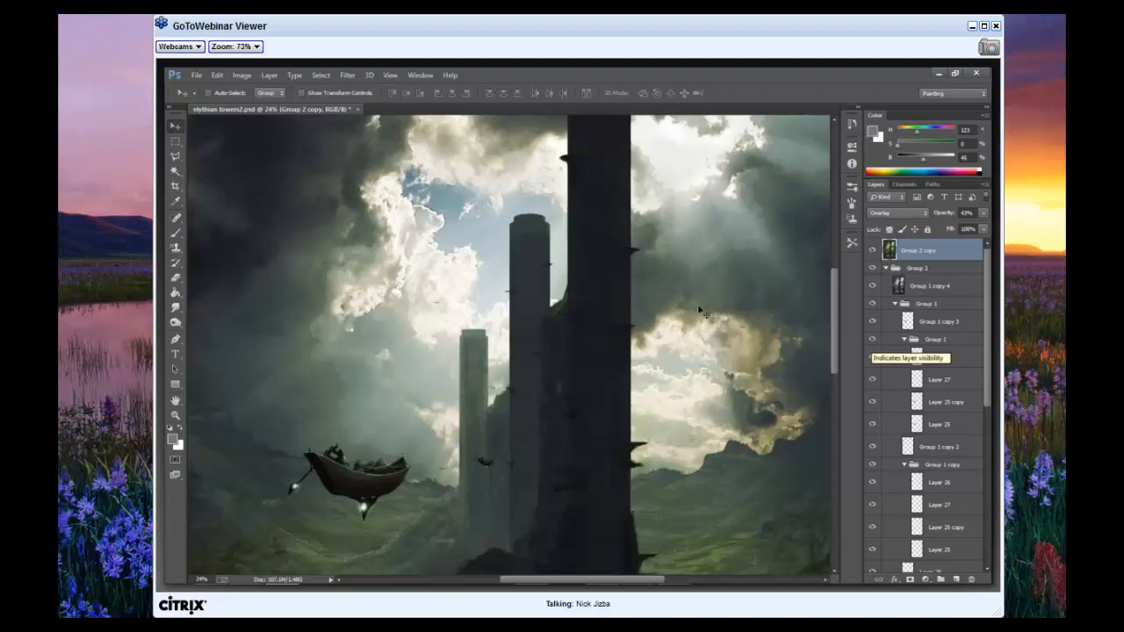
scroll(696, 314, down, 3)
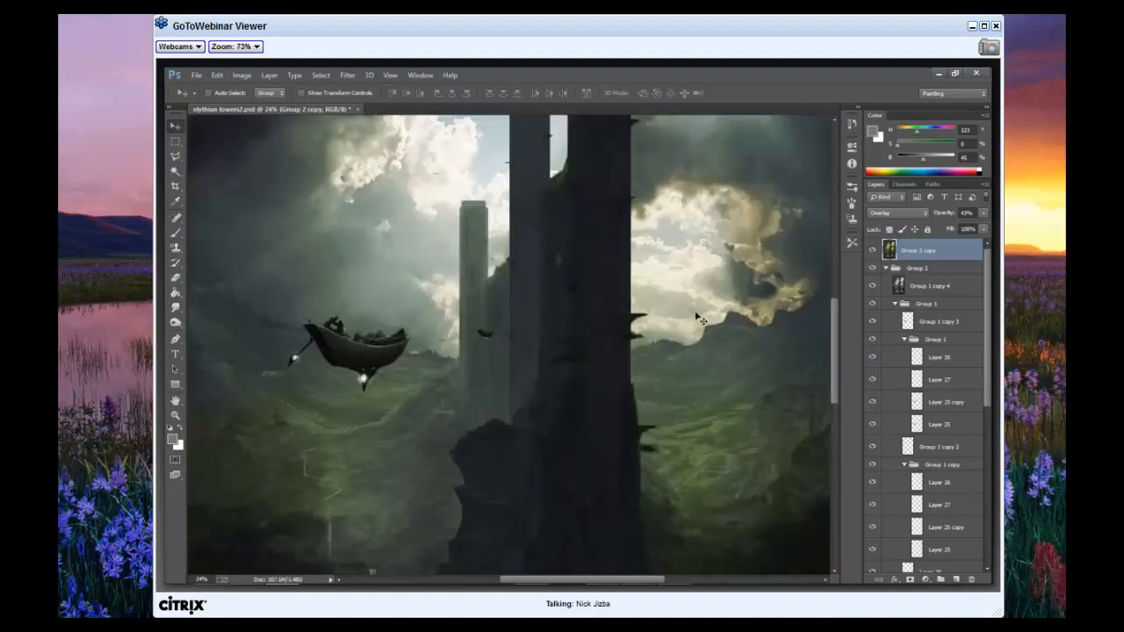
scroll(698, 318, up, 1)
scroll(698, 322, up, 3)
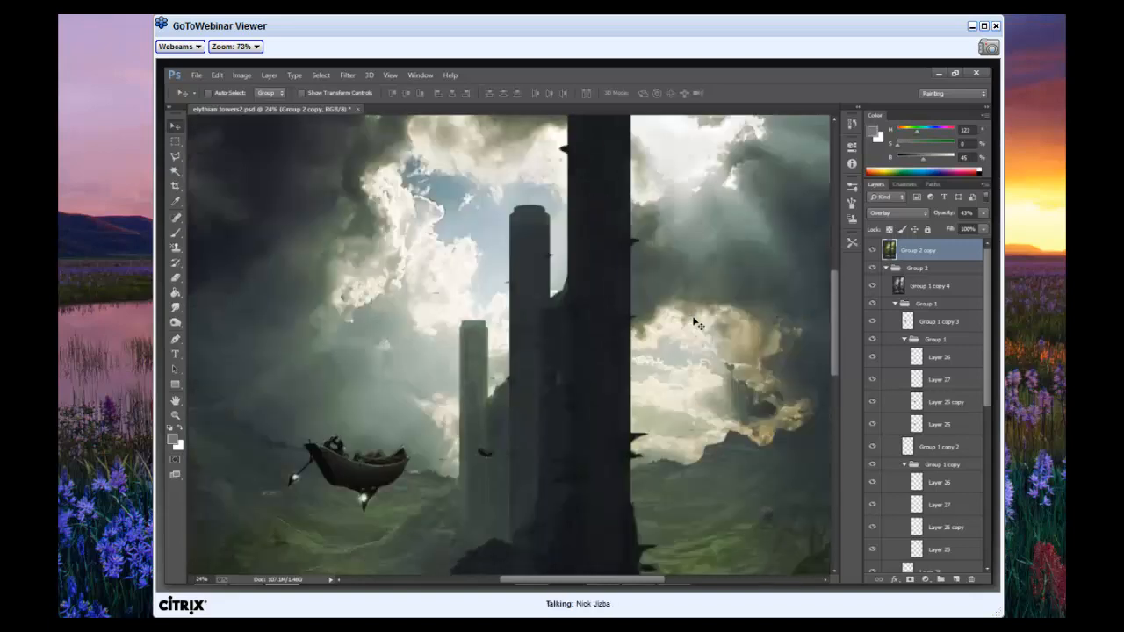
scroll(829, 345, up, 2)
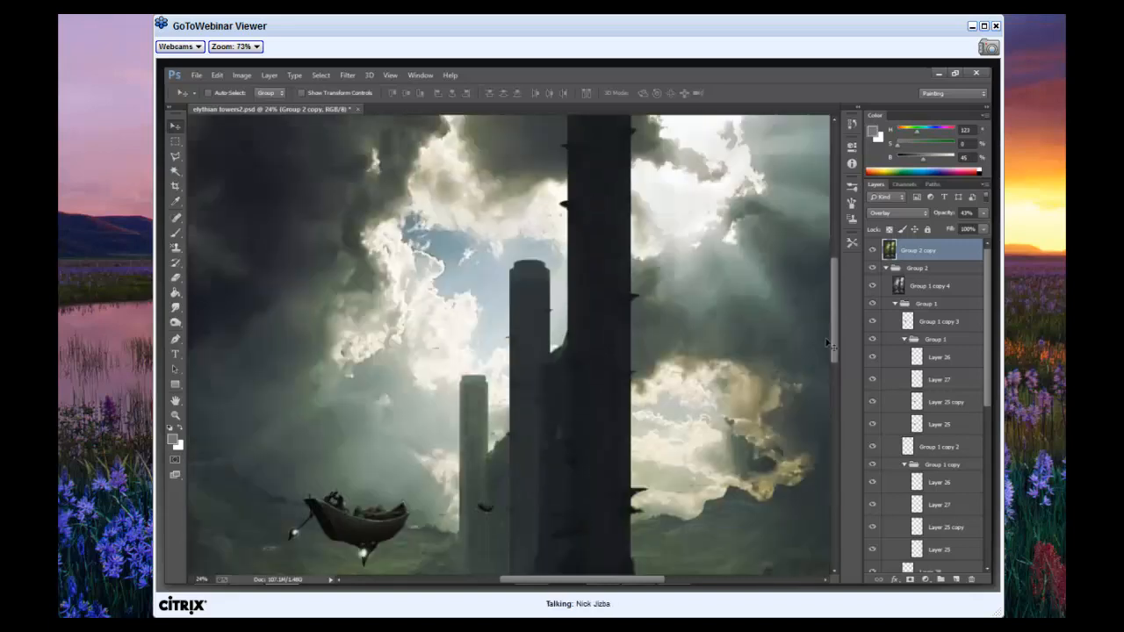
scroll(801, 336, up, 1)
scroll(801, 336, down, 4)
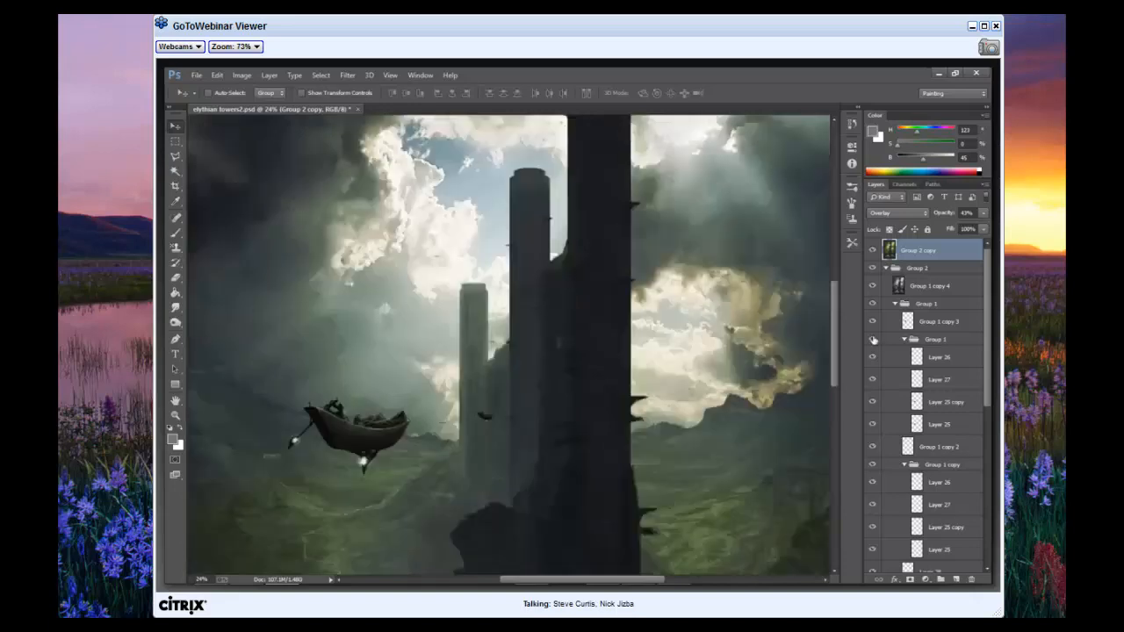
scroll(880, 459, down, 1)
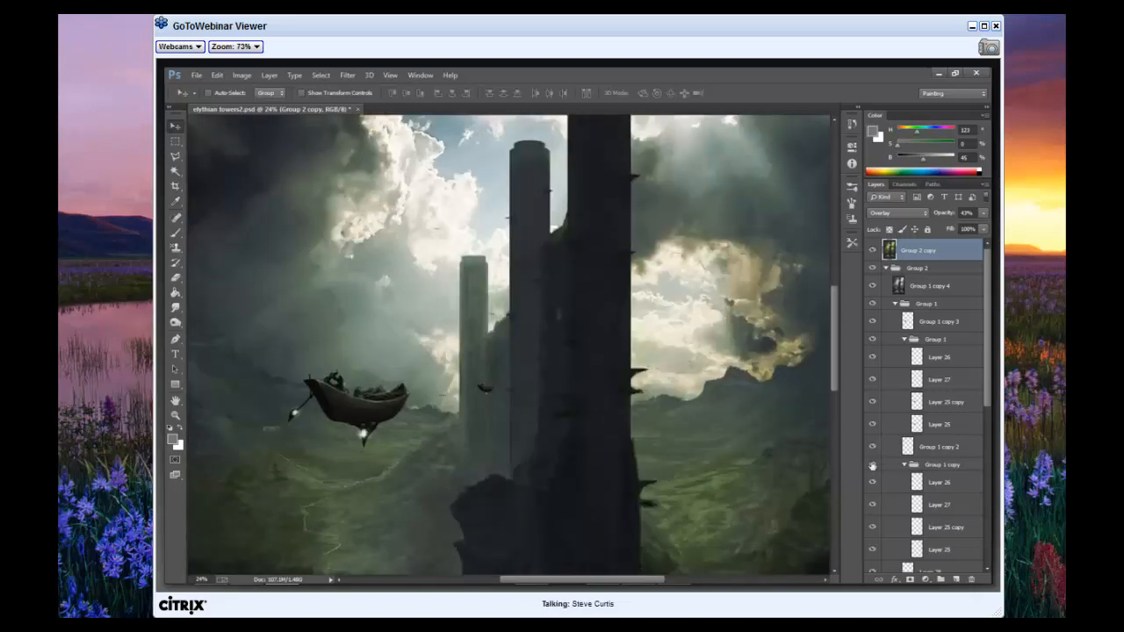
click(871, 466)
Examine the painting at print size from the tower tops and clouds to the airship and green valley
scroll(707, 352, up, 5)
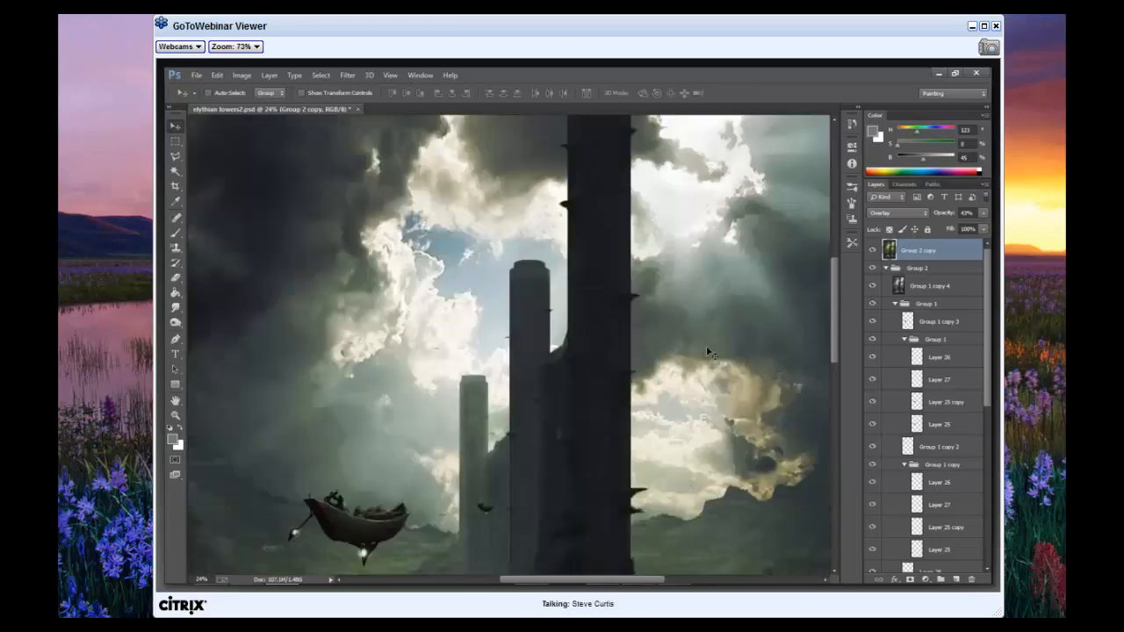
scroll(693, 356, down, 3)
scroll(615, 381, down, 5)
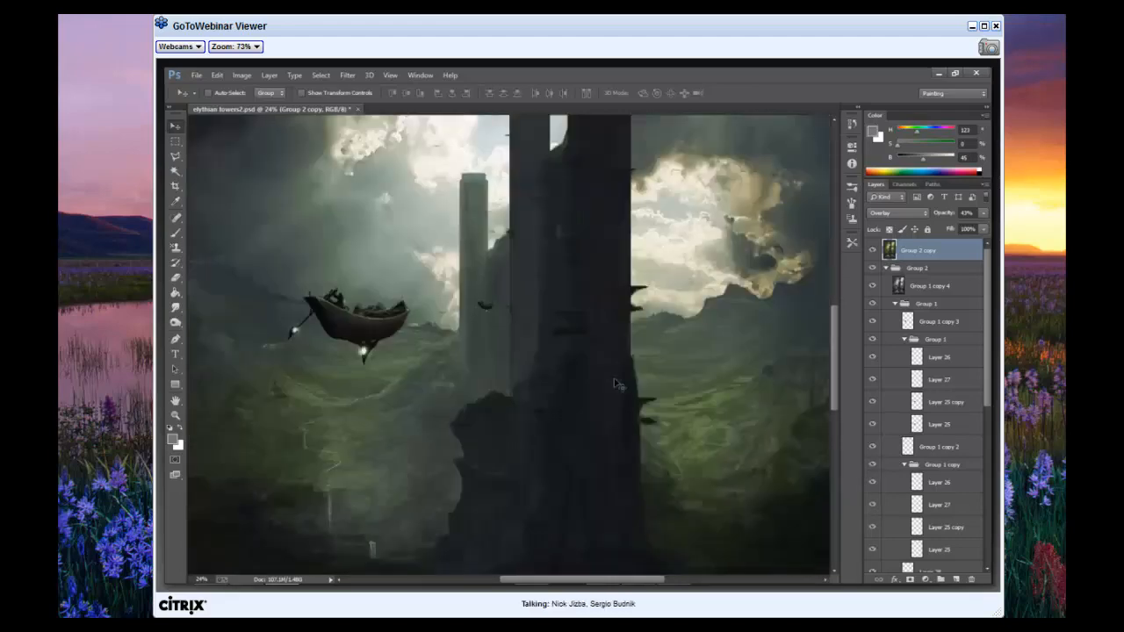
scroll(618, 383, up, 6)
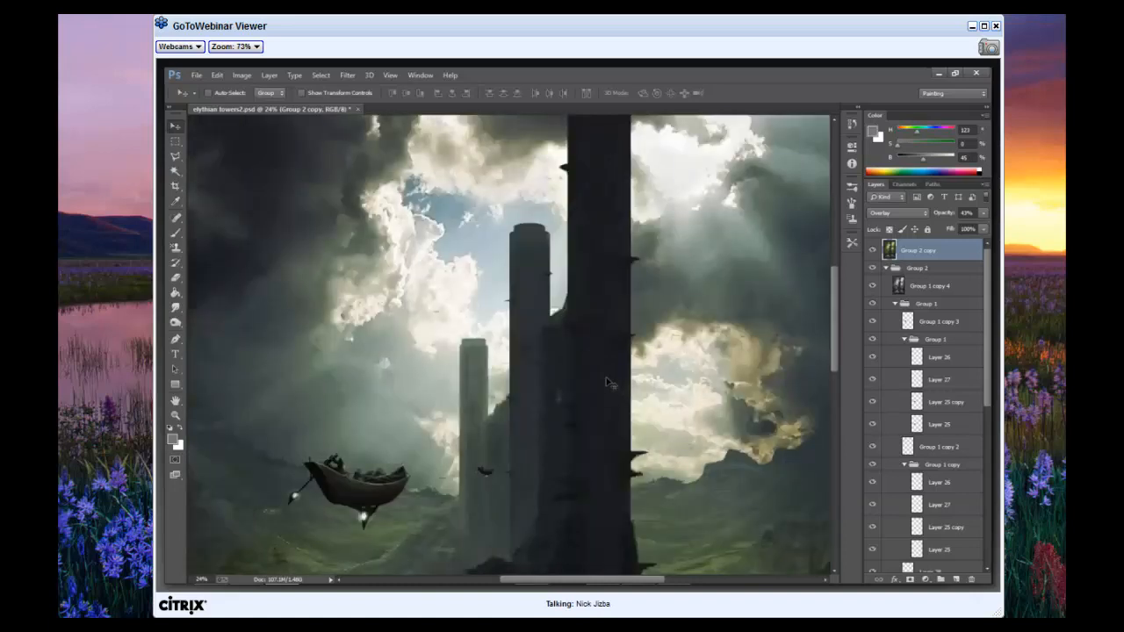
scroll(606, 382, down, 6)
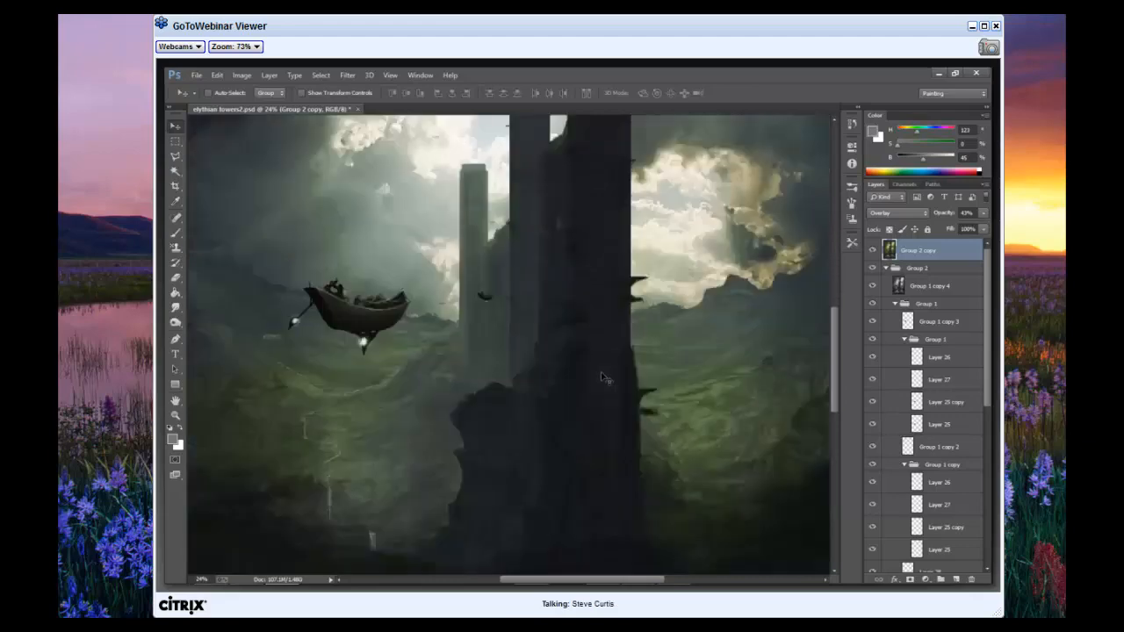
scroll(604, 377, up, 1)
scroll(667, 283, up, 3)
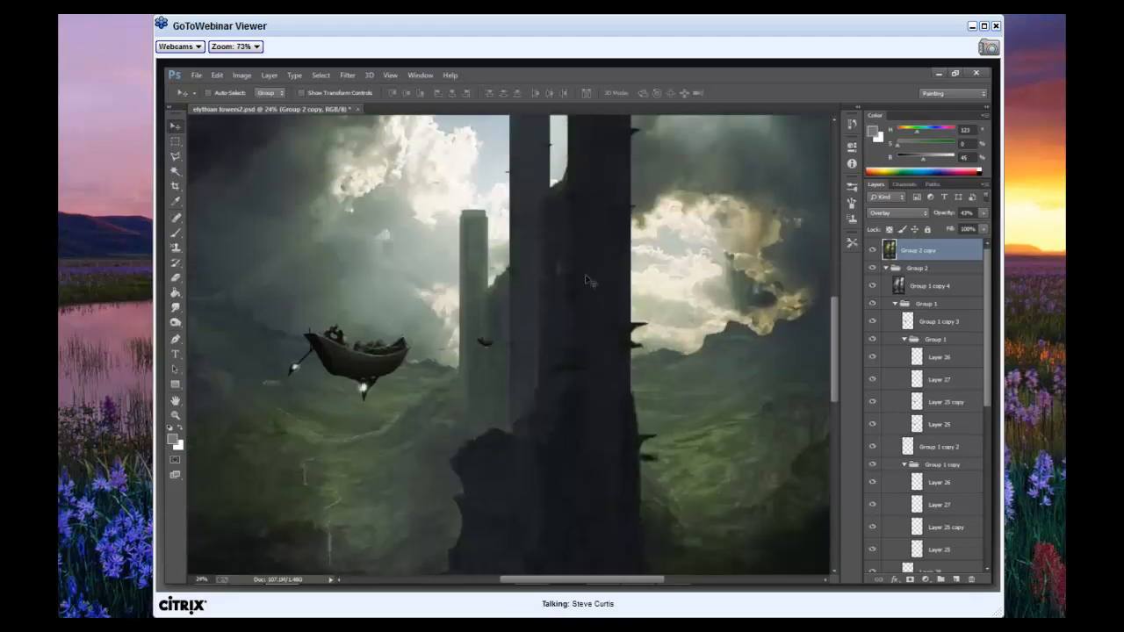
scroll(588, 282, up, 4)
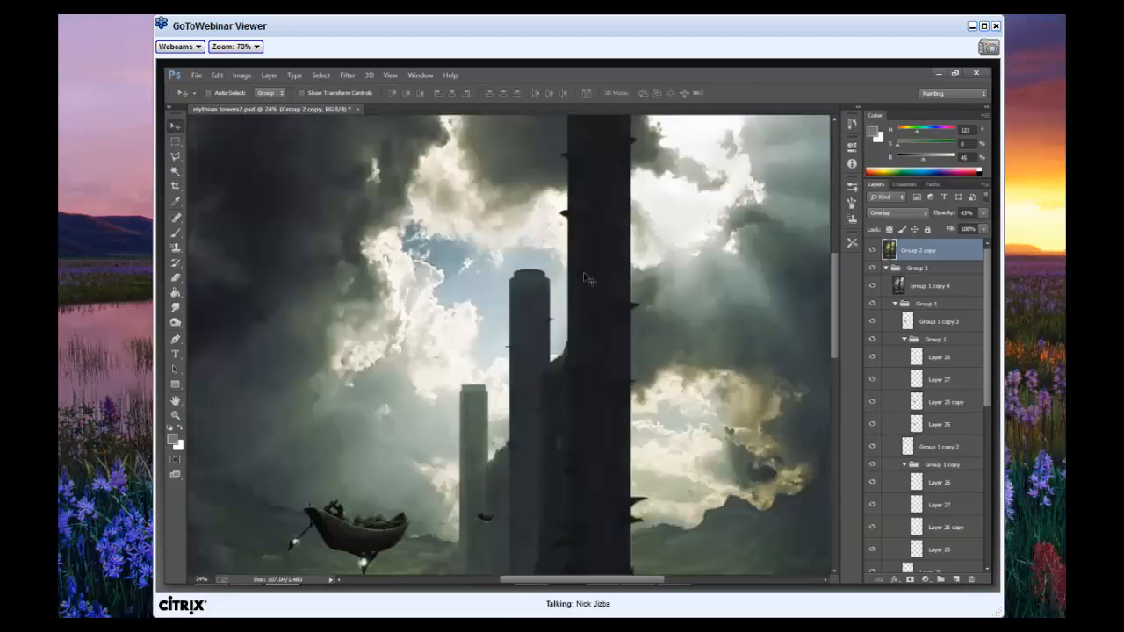
scroll(584, 276, up, 3)
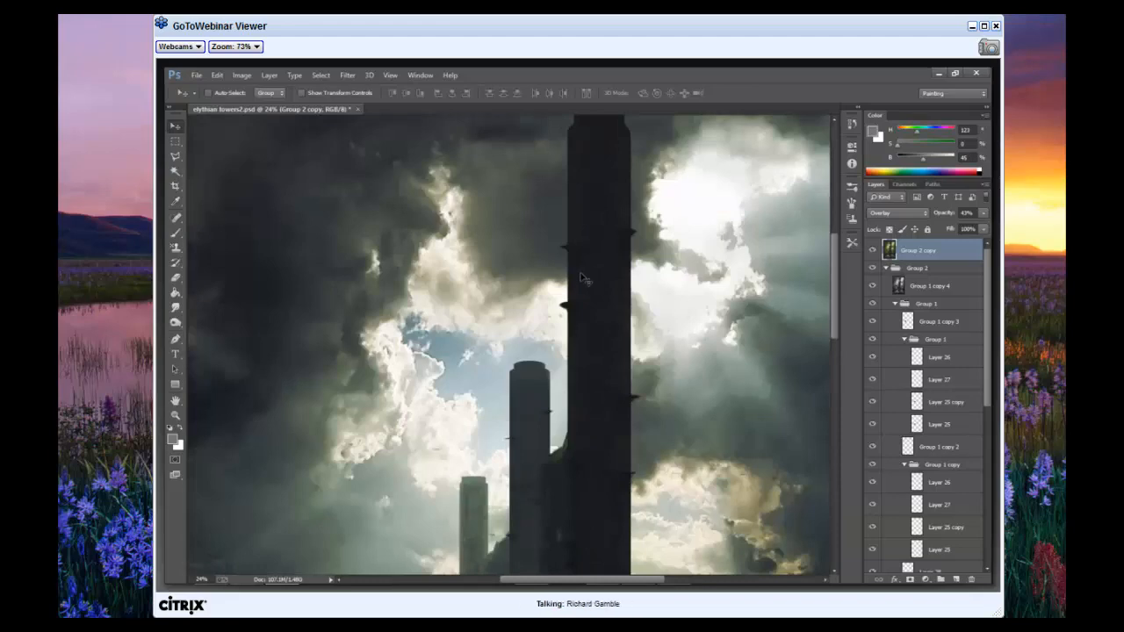
scroll(582, 278, up, 1)
scroll(582, 278, down, 6)
scroll(578, 279, up, 3)
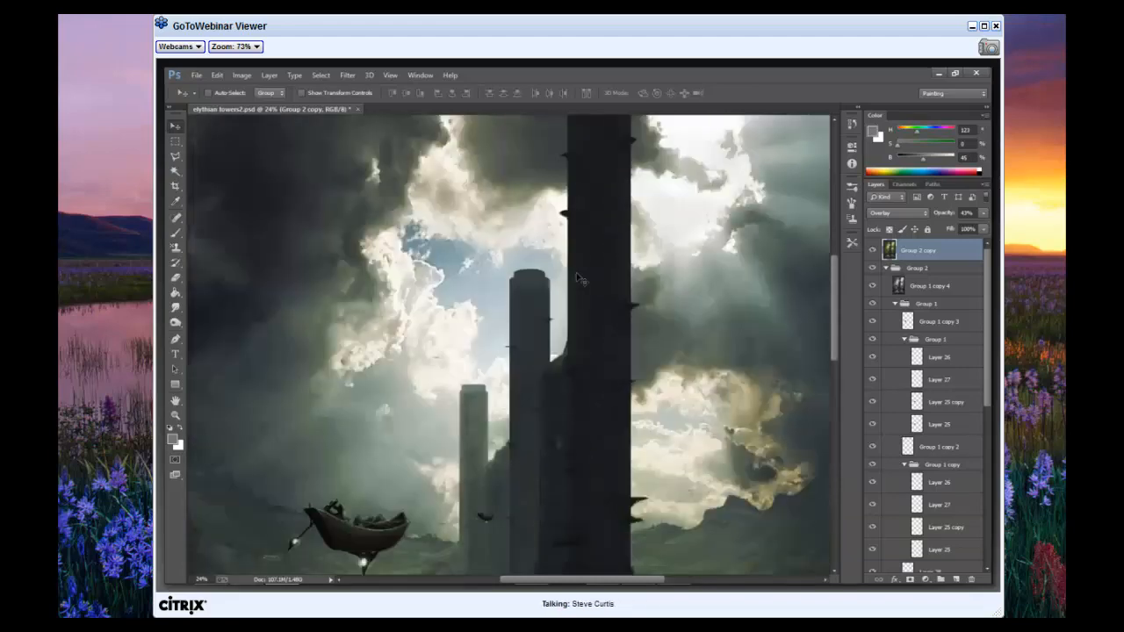
scroll(578, 278, up, 4)
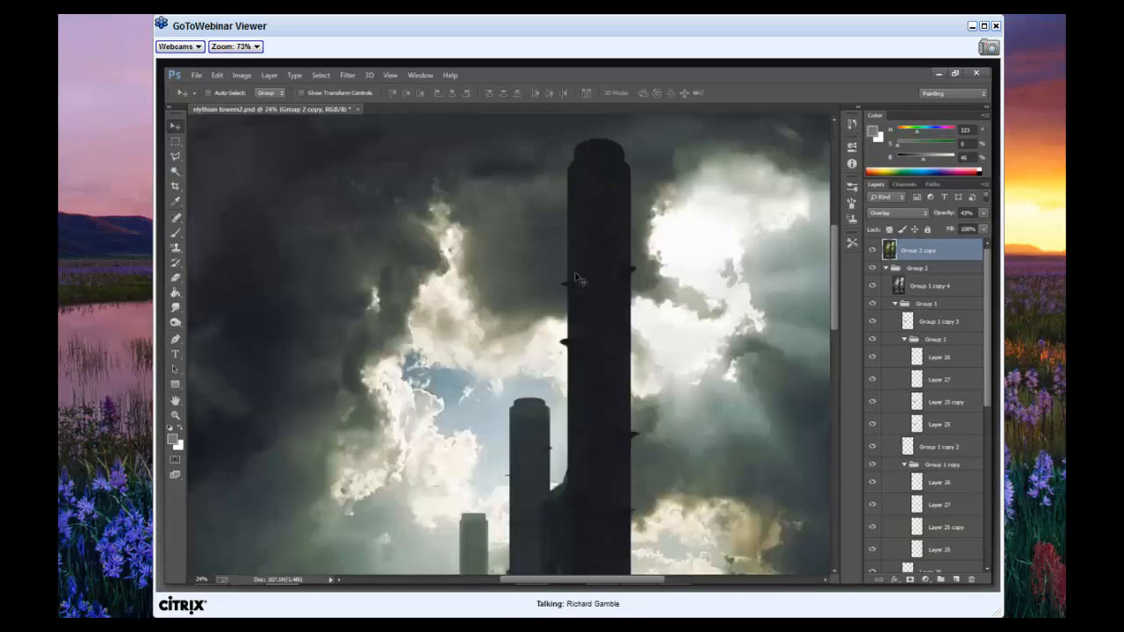
scroll(576, 279, down, 11)
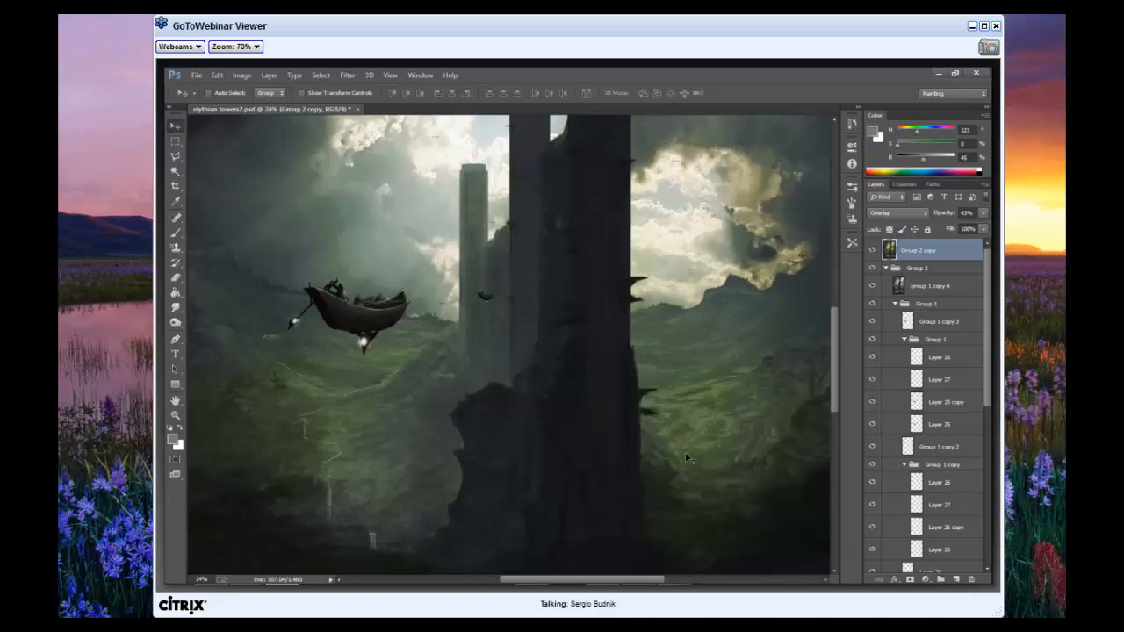
scroll(546, 194, right, 5)
scroll(546, 194, up, 2)
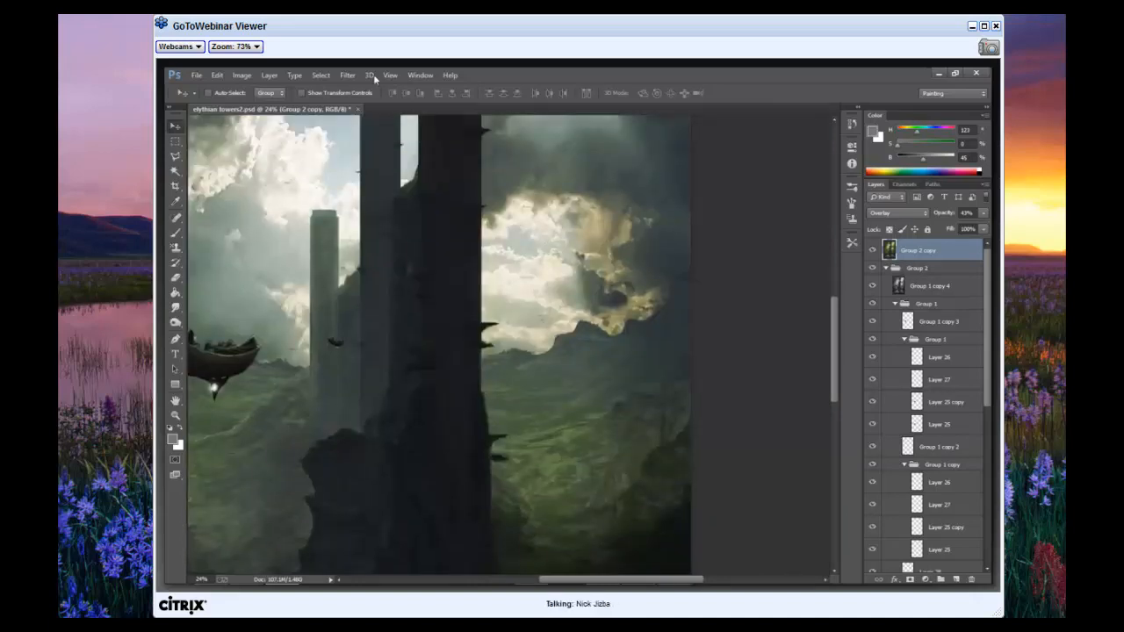
Inspect the ledges, small airship, clouds and tower tops at 100%, and fit the whole painting on screen again
click(389, 74)
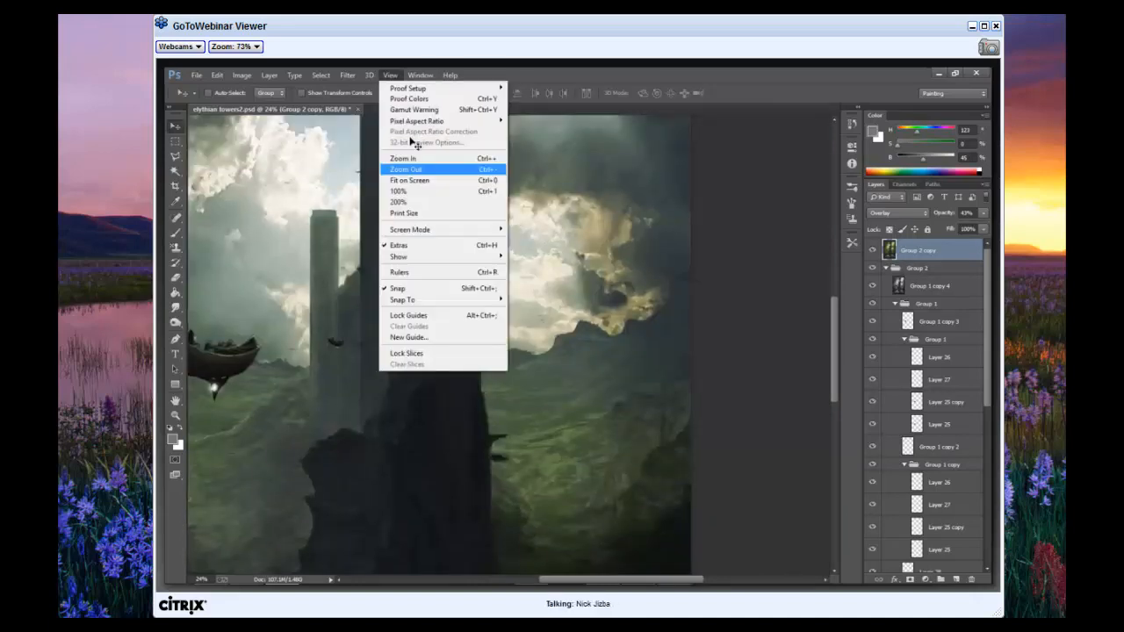
click(421, 190)
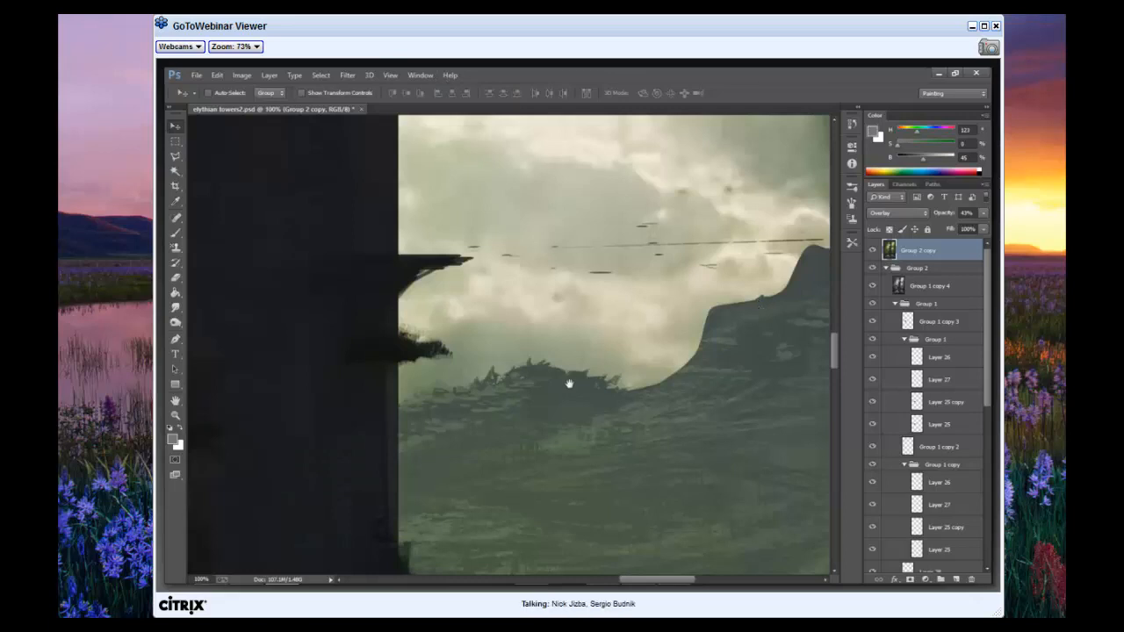
drag(569, 383, 717, 392)
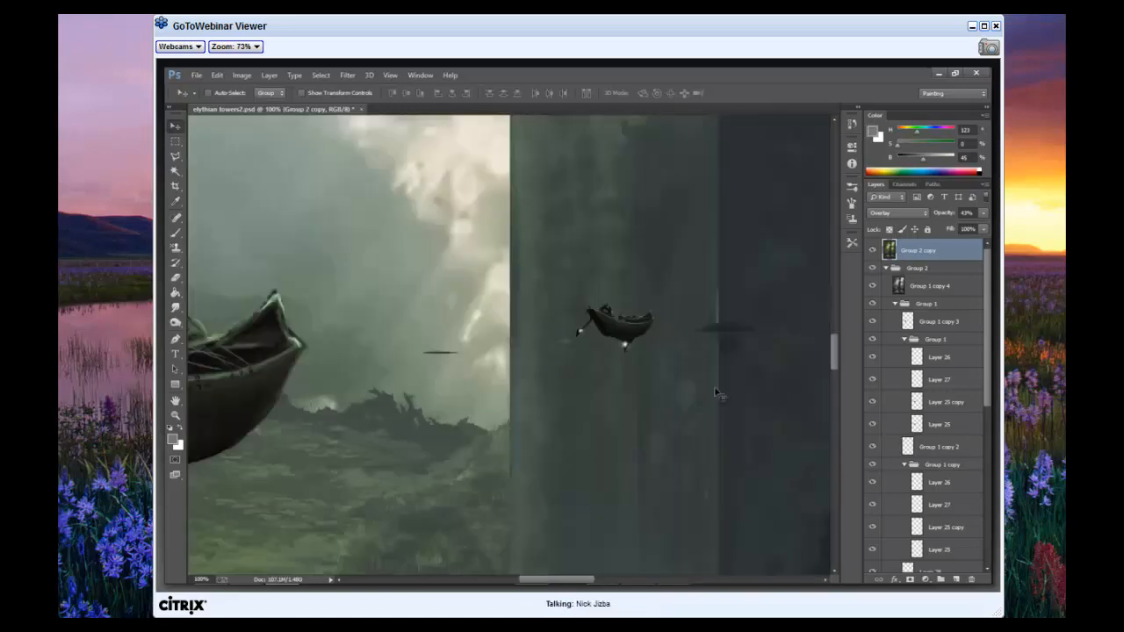
drag(507, 356, 519, 282)
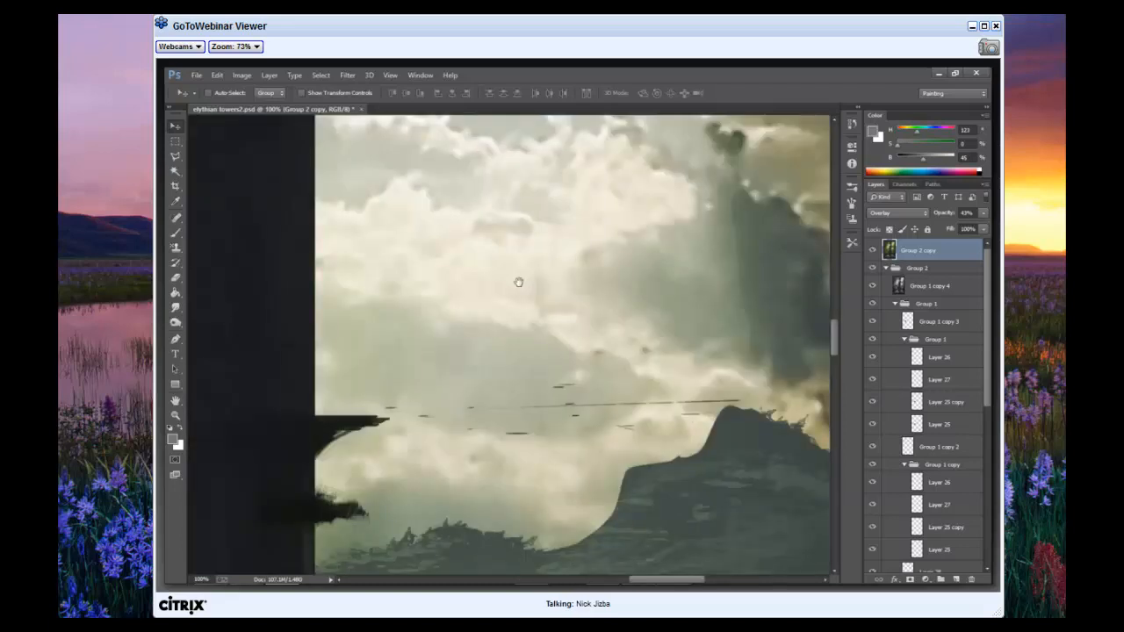
drag(519, 282, 604, 437)
drag(444, 200, 605, 437)
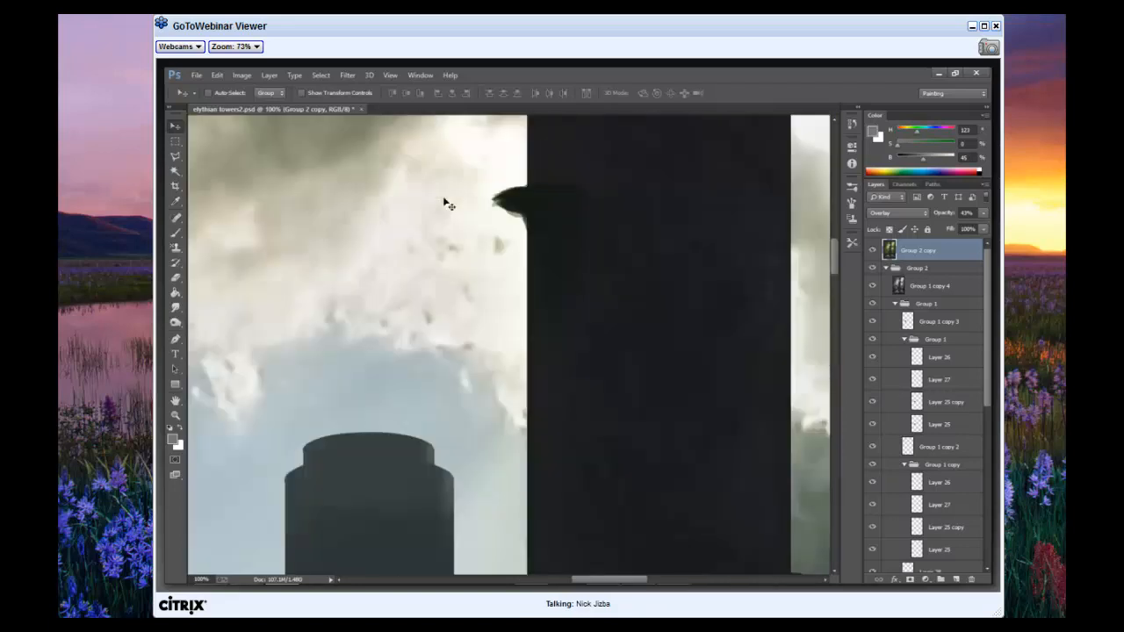
click(392, 73)
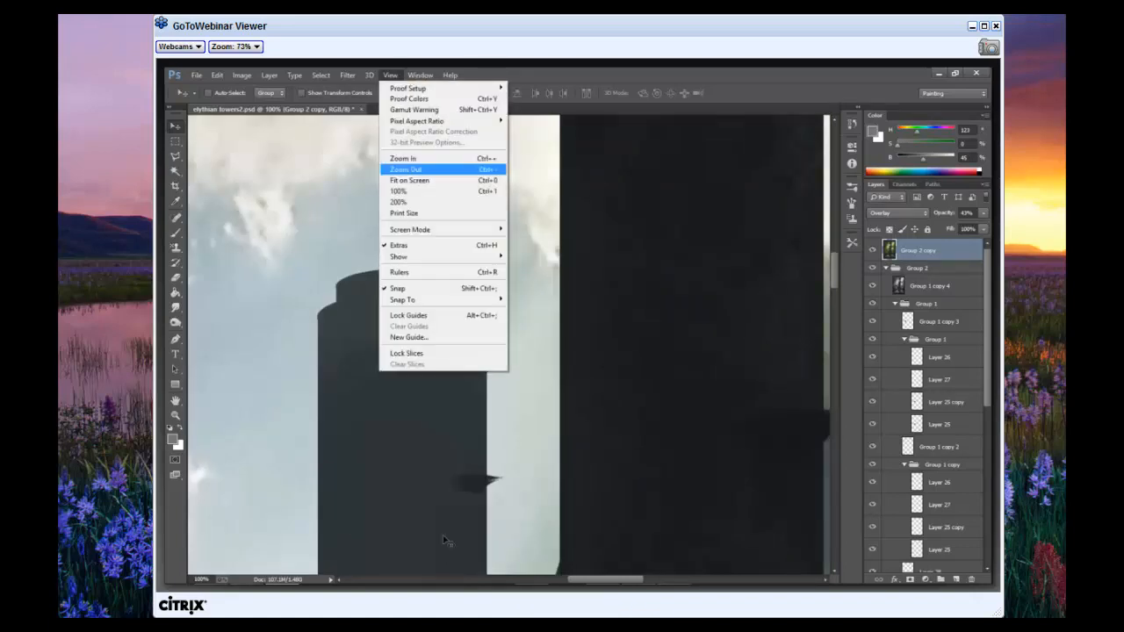
key(ctrl+0)
Switch to the framed print photo 20140617_191254 in Windows Photo Viewer, view it, minimize it, and return to the Photoshop painting
mouse_move(640, 574)
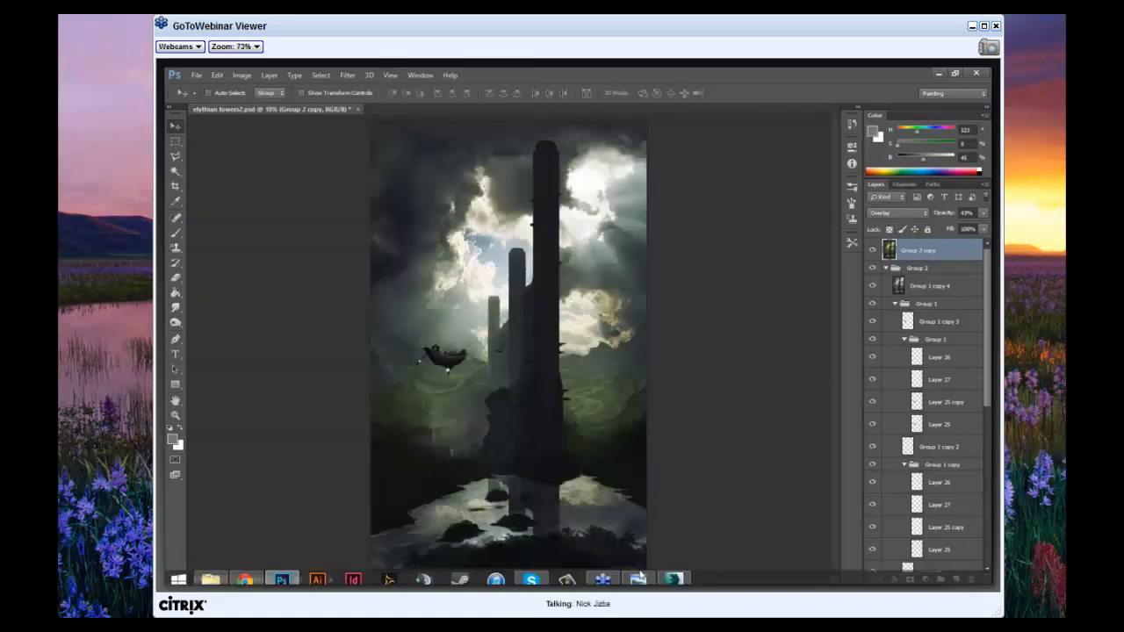
click(640, 574)
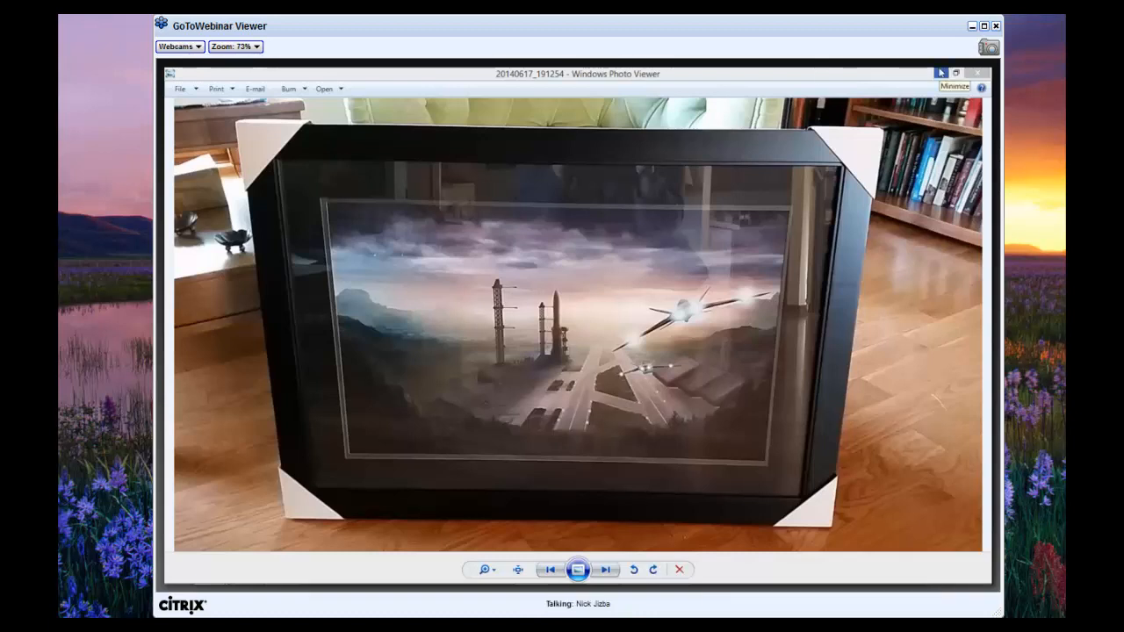
click(941, 73)
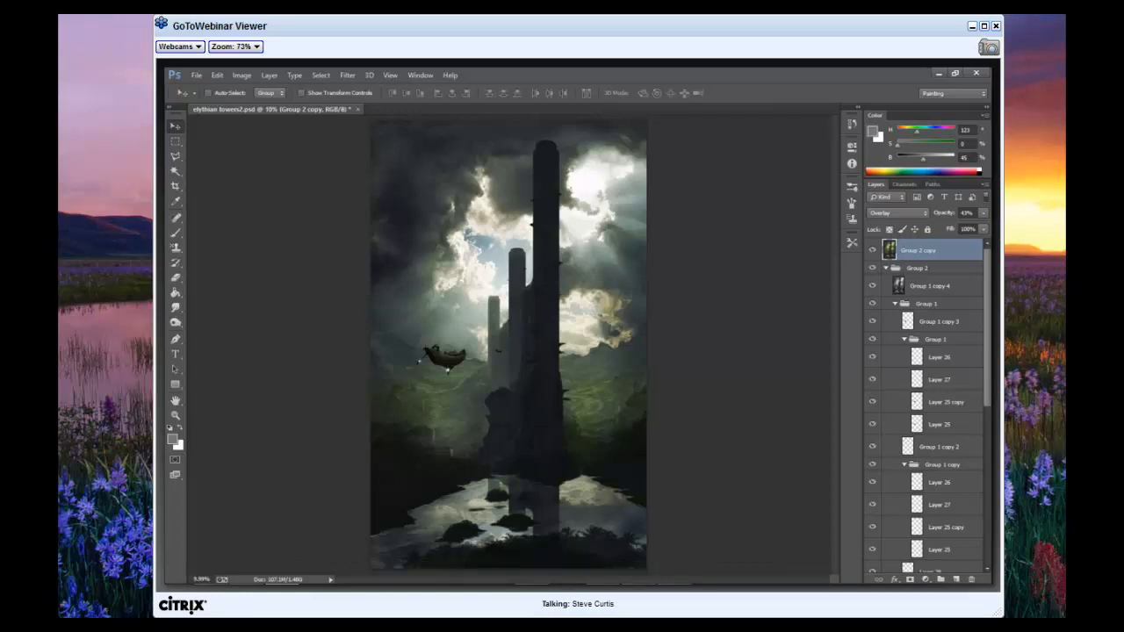
key(alt+Tab)
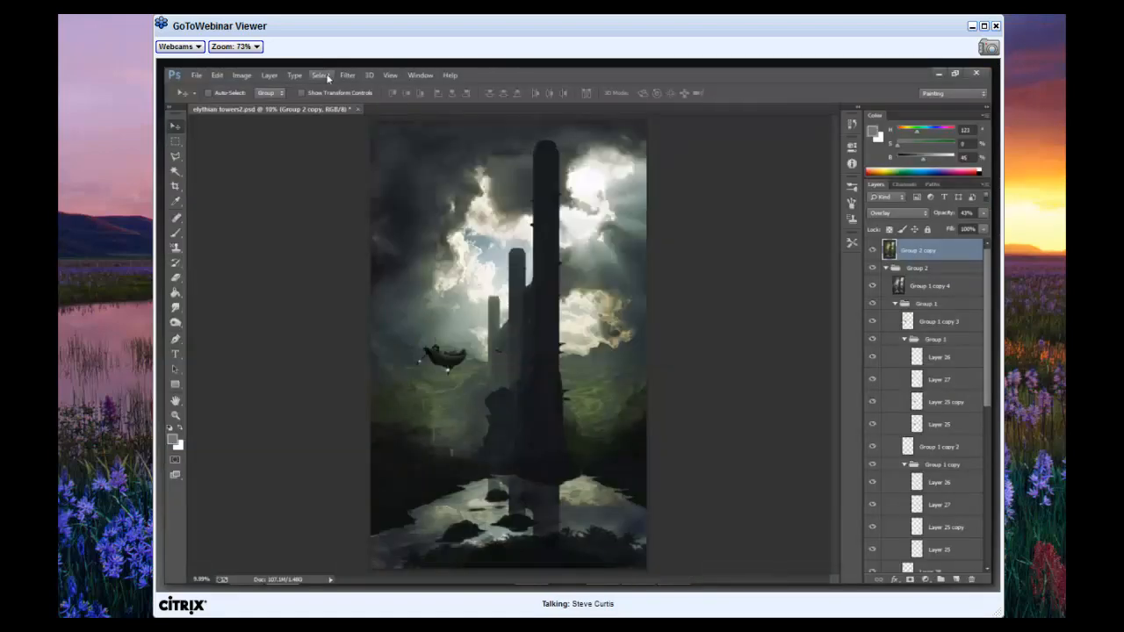
Enlarge the painting to 33.3% and examine the tower's rocky base, the valley and the water's edge
key(ctrl+plus)
key(ctrl+plus)
key(ctrl+plus)
key(ctrl+plus)
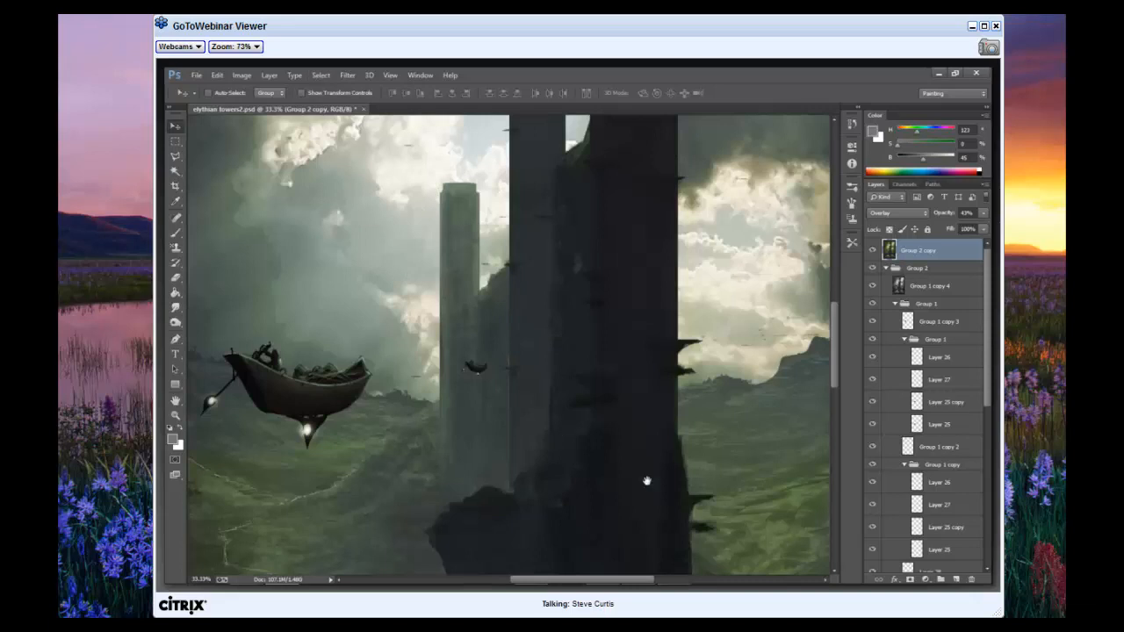
drag(646, 481, 604, 161)
drag(646, 481, 735, 525)
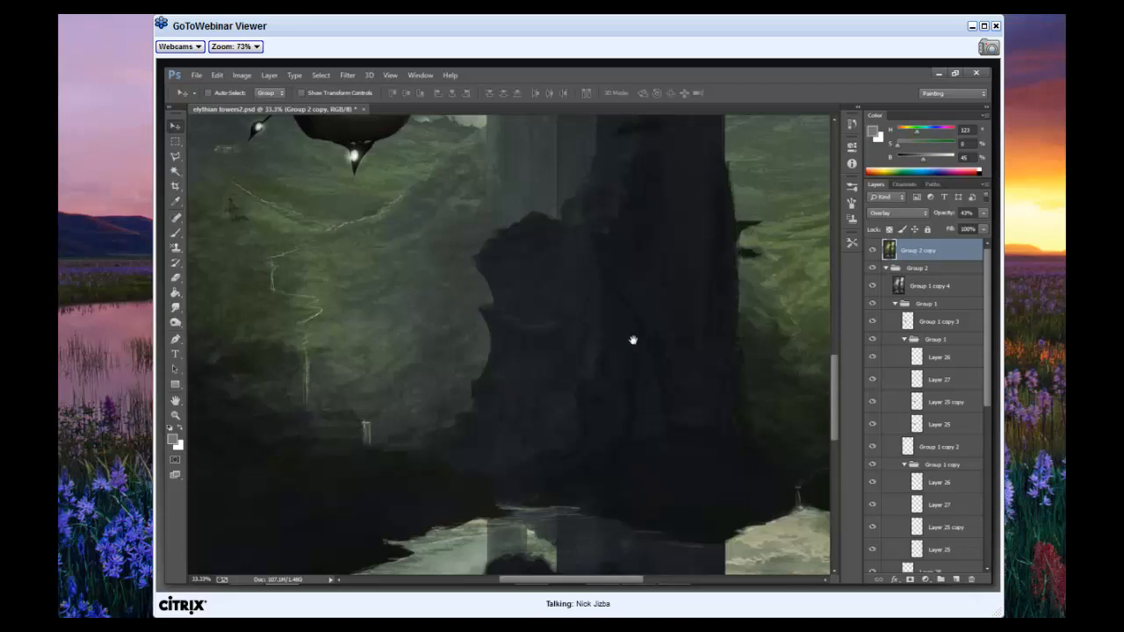
Undo the accidental shift of the Group 2 copy layer over the tower's rocky base
drag(571, 390, 464, 380)
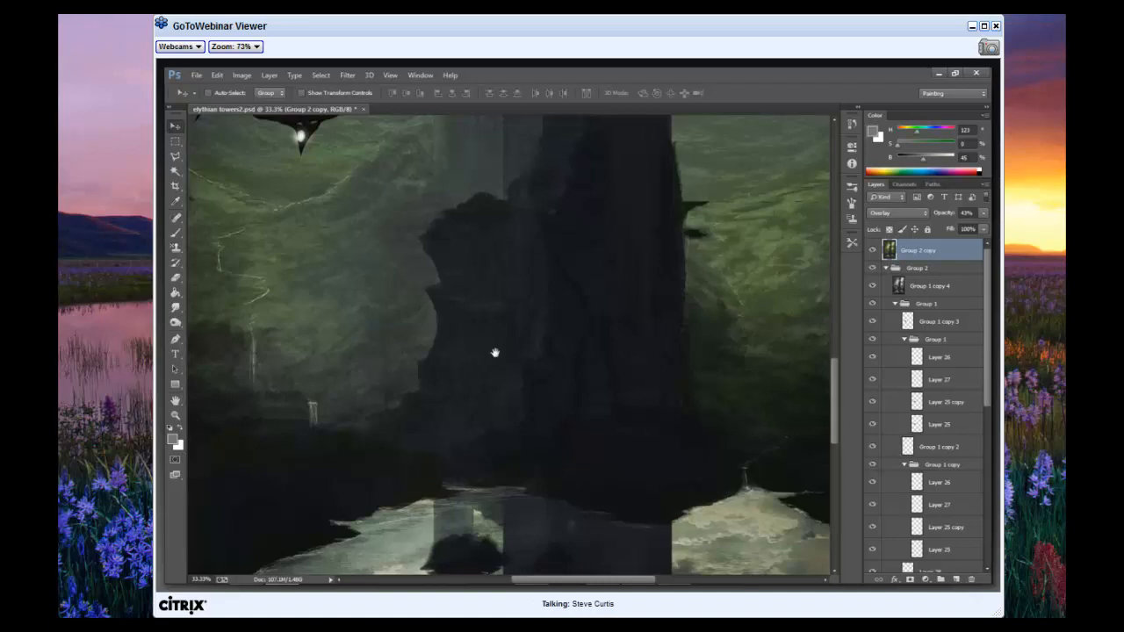
mouse_move(676, 254)
mouse_down()
mouse_move(495, 352)
mouse_move(675, 255)
mouse_up()
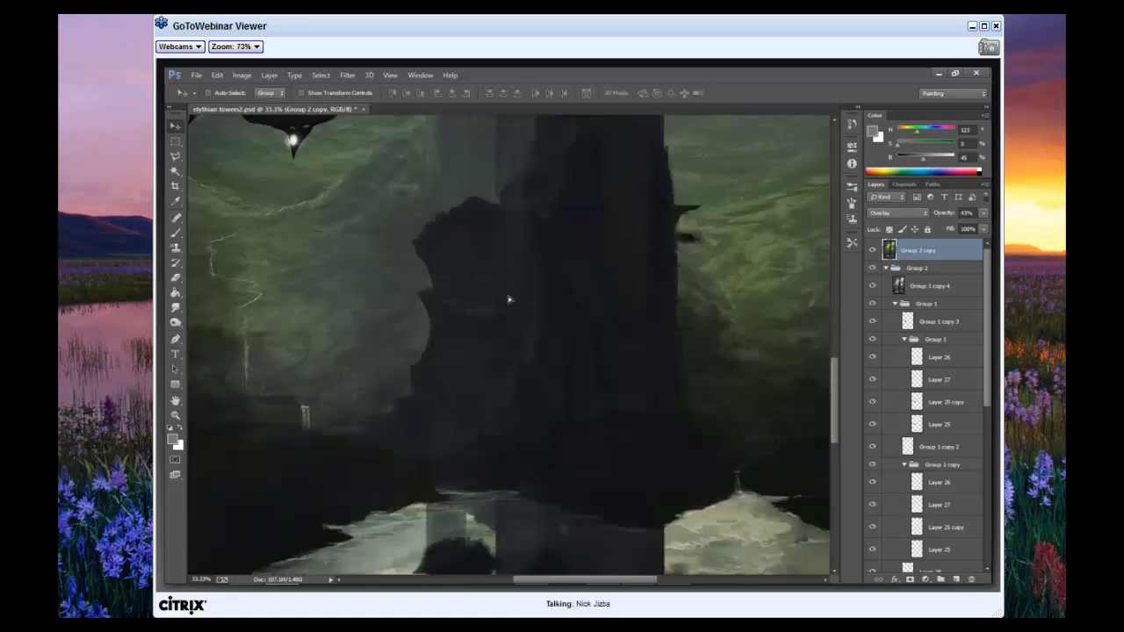
drag(508, 300, 568, 284)
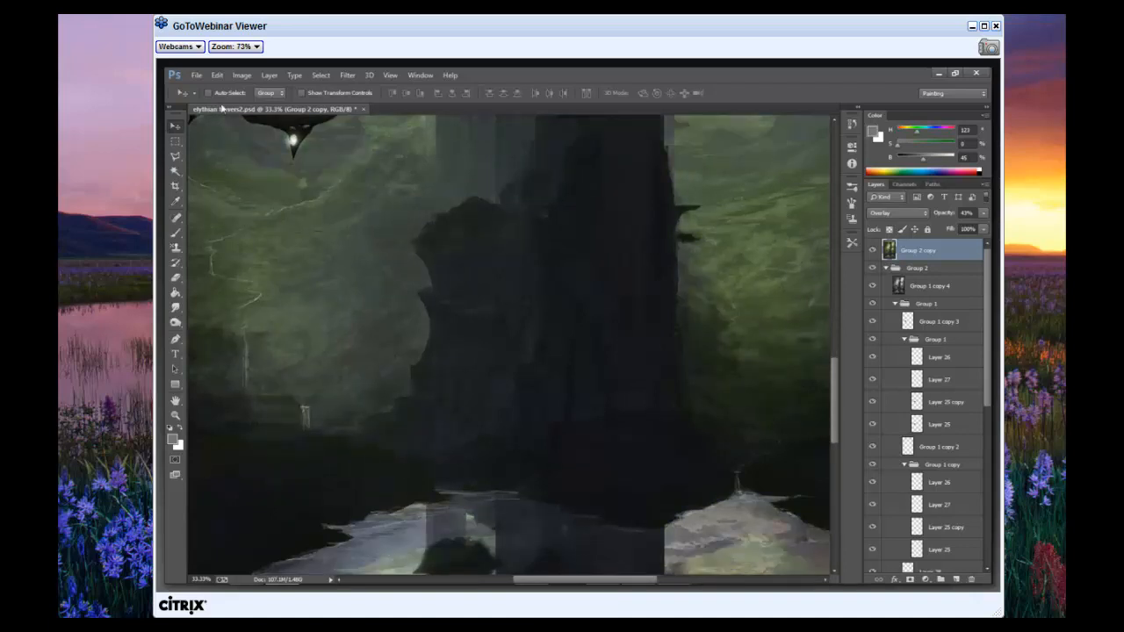
click(217, 74)
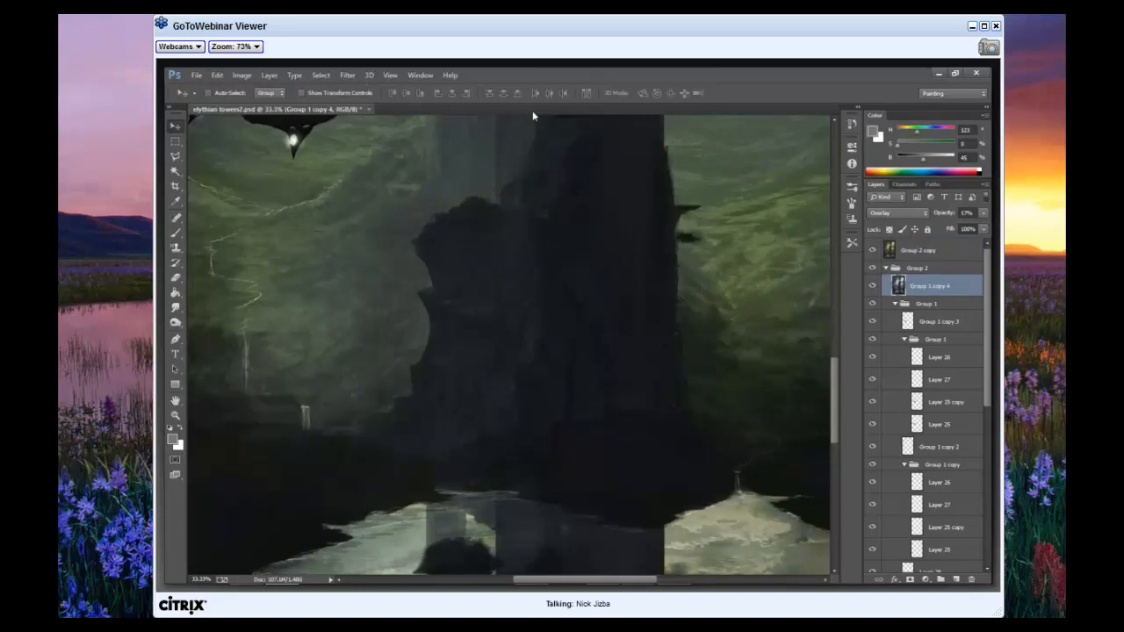
Examine the painting at 33.3% from the cloud-lit tower tops past the airship and valley to the reflecting water
scroll(572, 168, up, 2)
scroll(572, 169, up, 2)
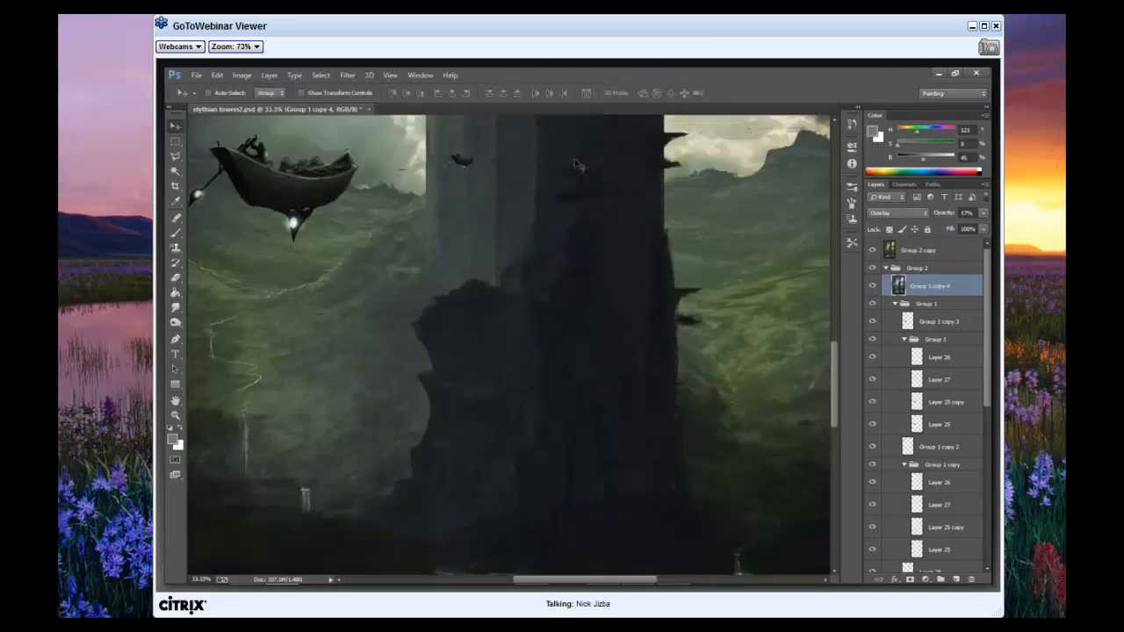
scroll(712, 273, up, 2)
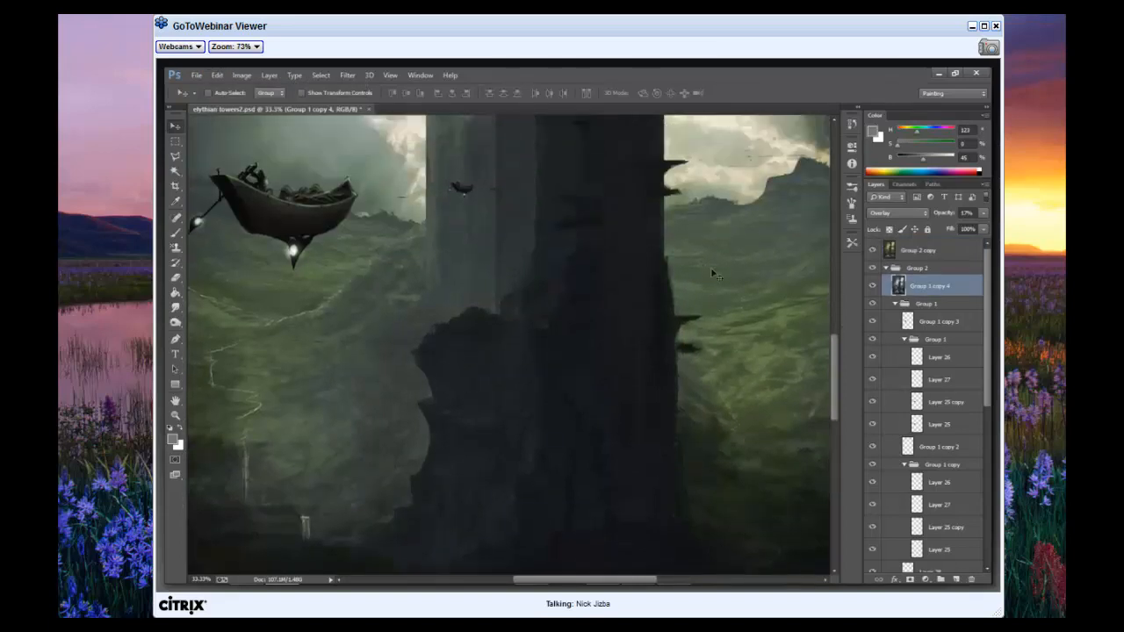
scroll(712, 272, up, 5)
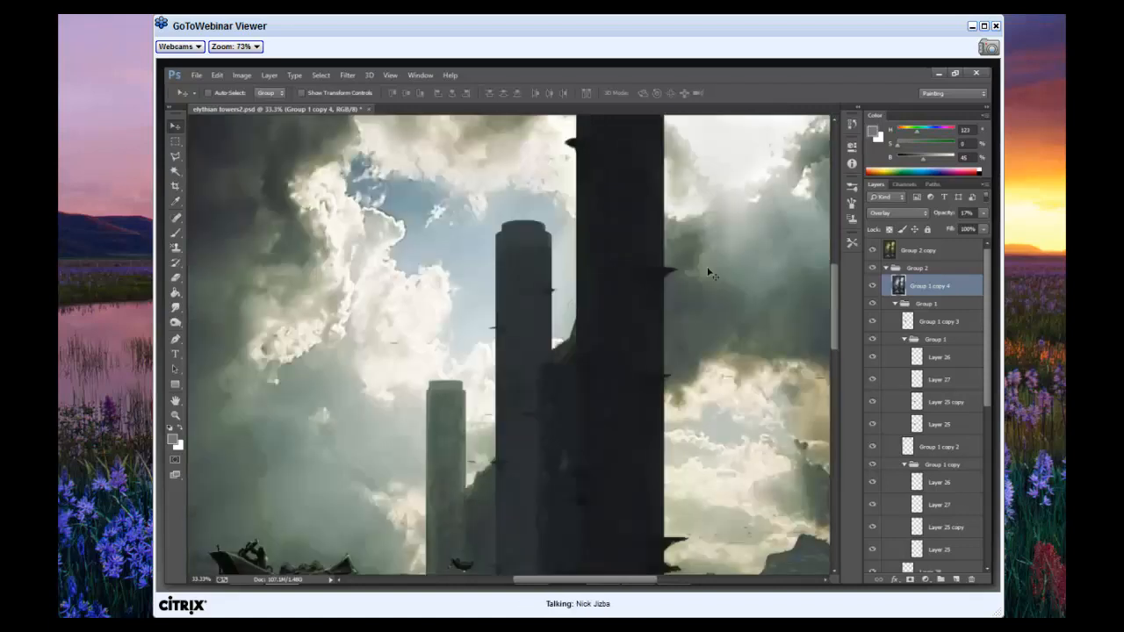
scroll(707, 274, down, 5)
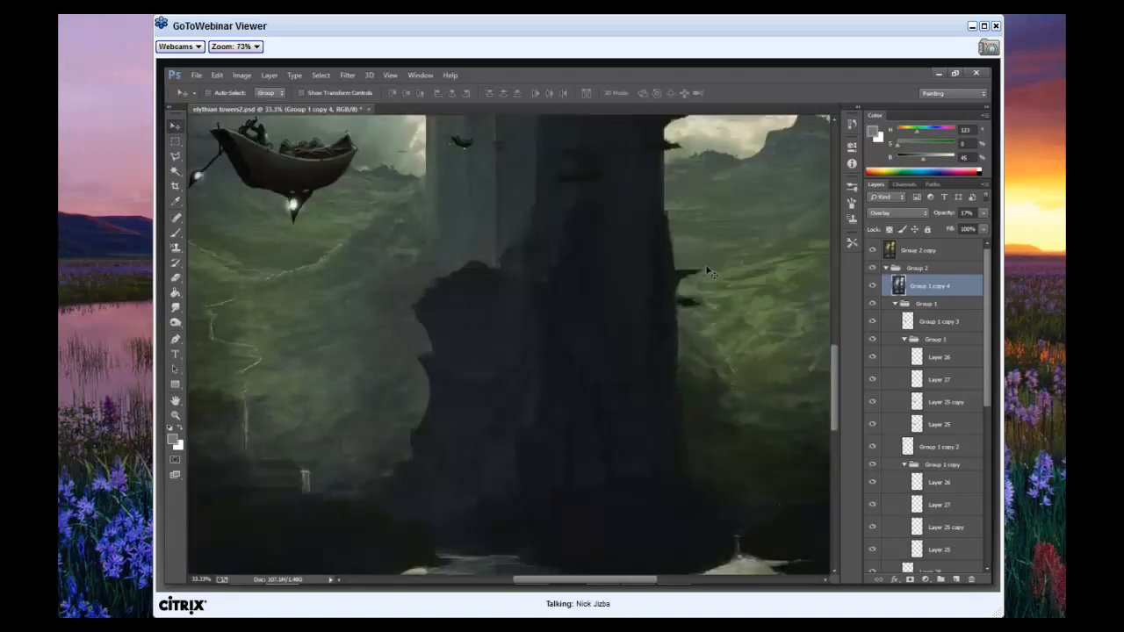
scroll(699, 254, down, 1)
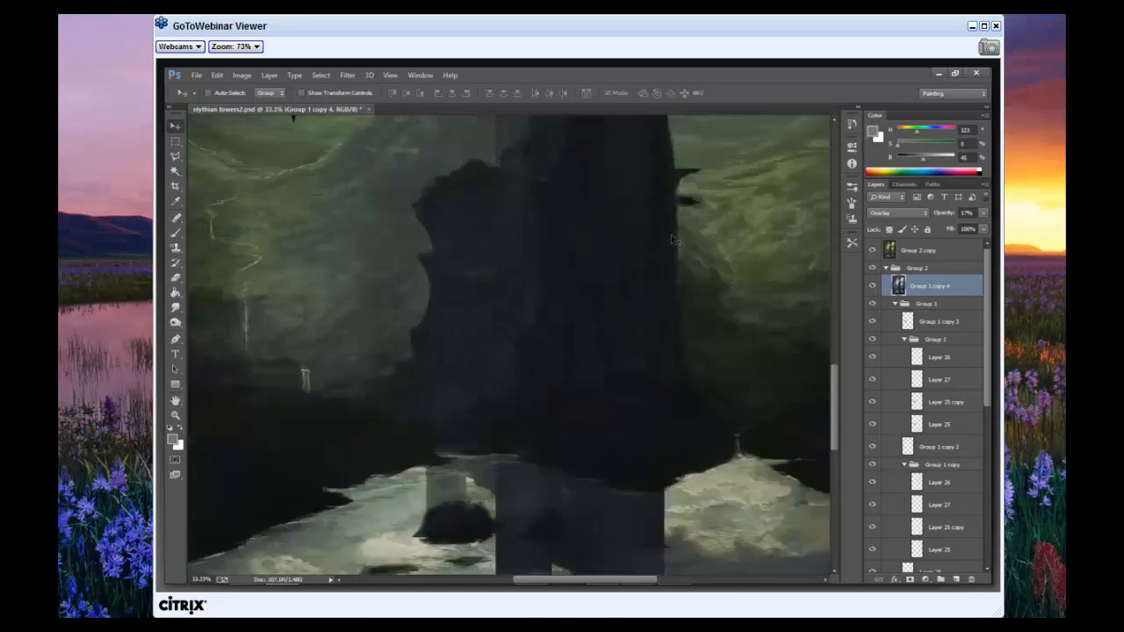
scroll(671, 234, down, 2)
scroll(664, 237, up, 1)
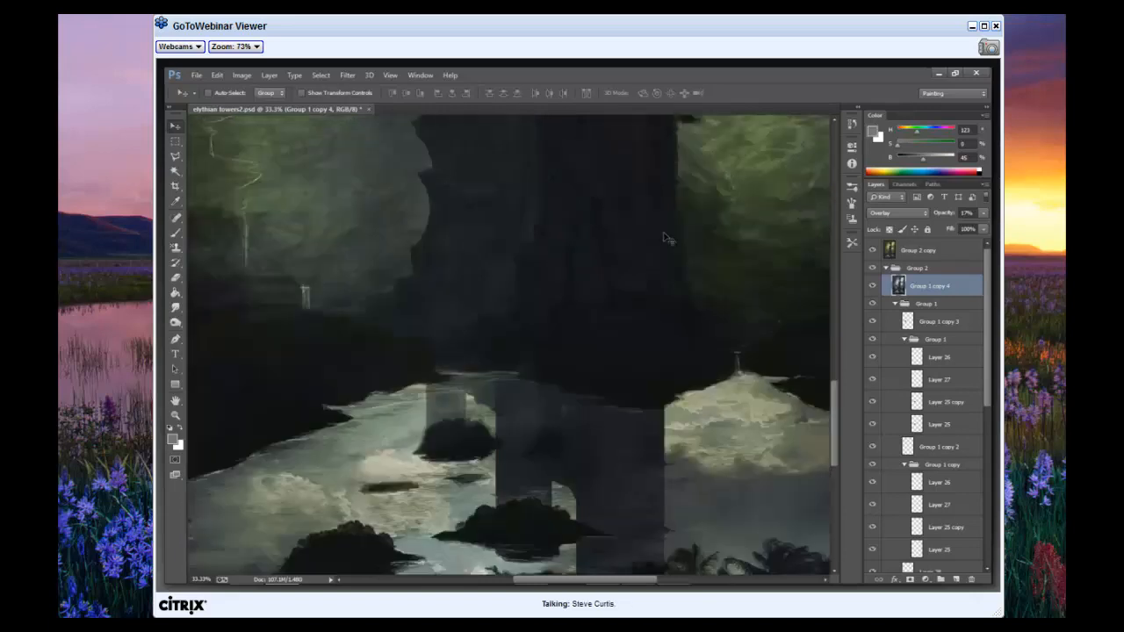
scroll(665, 237, up, 1)
scroll(664, 237, up, 1)
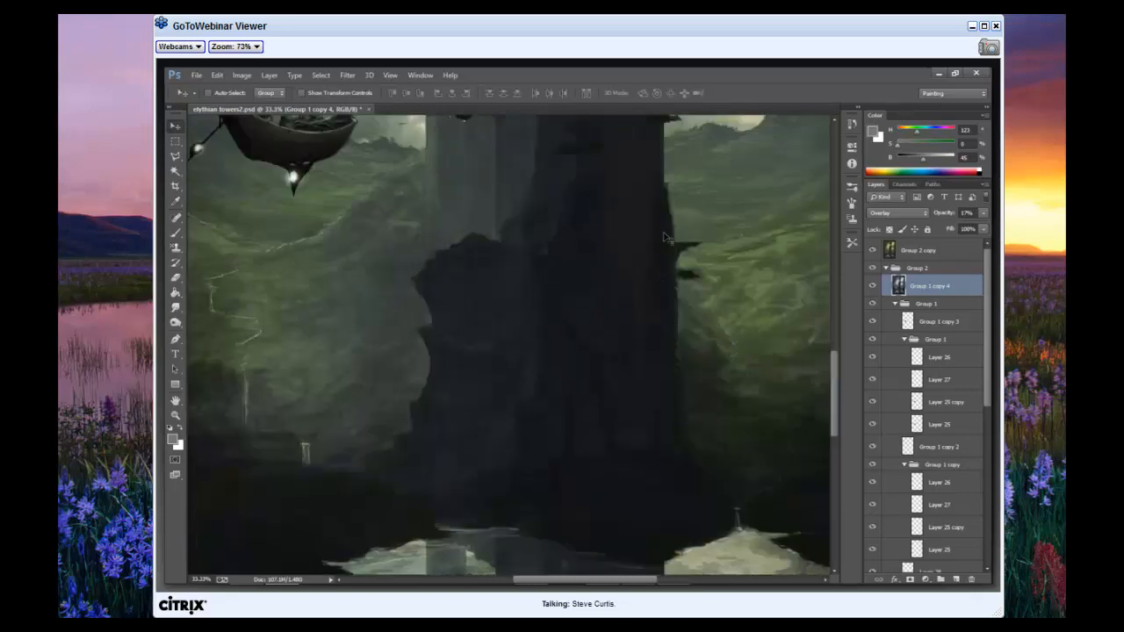
scroll(570, 215, up, 1)
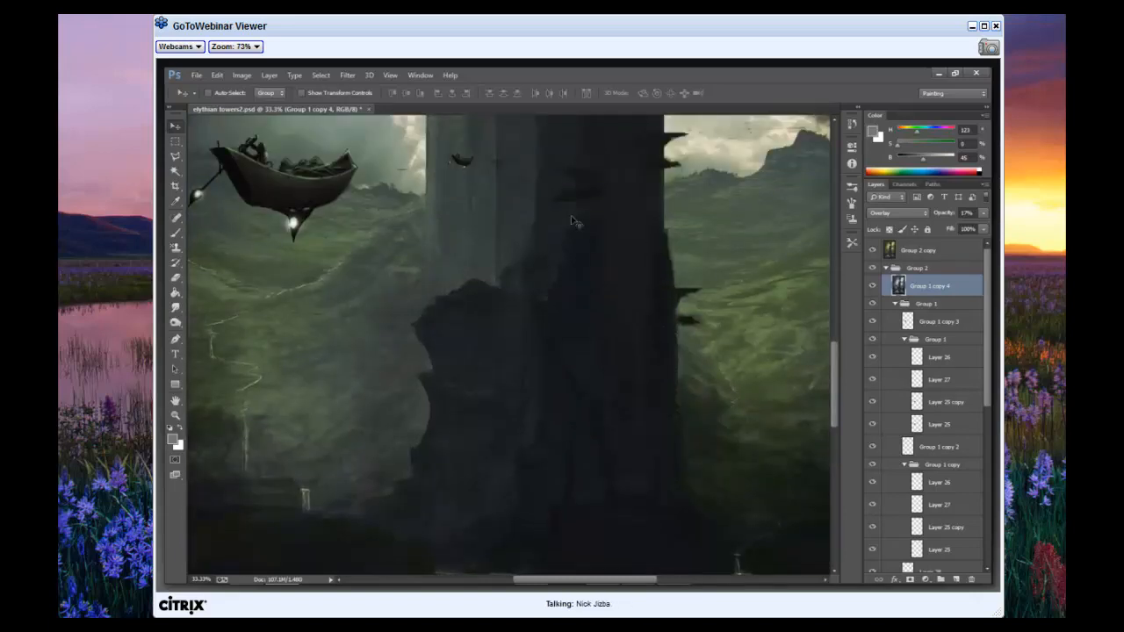
scroll(383, 77, down, 1)
Show the painting at print size, examine the airship and valley around the tower, and fit the whole picture on screen
click(383, 76)
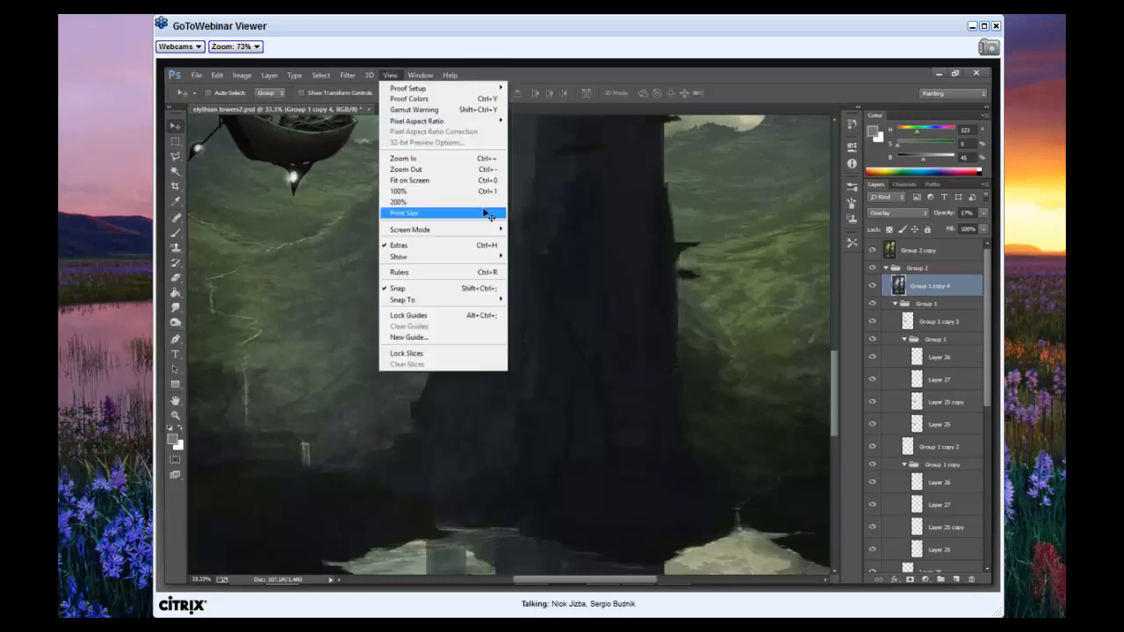
click(488, 214)
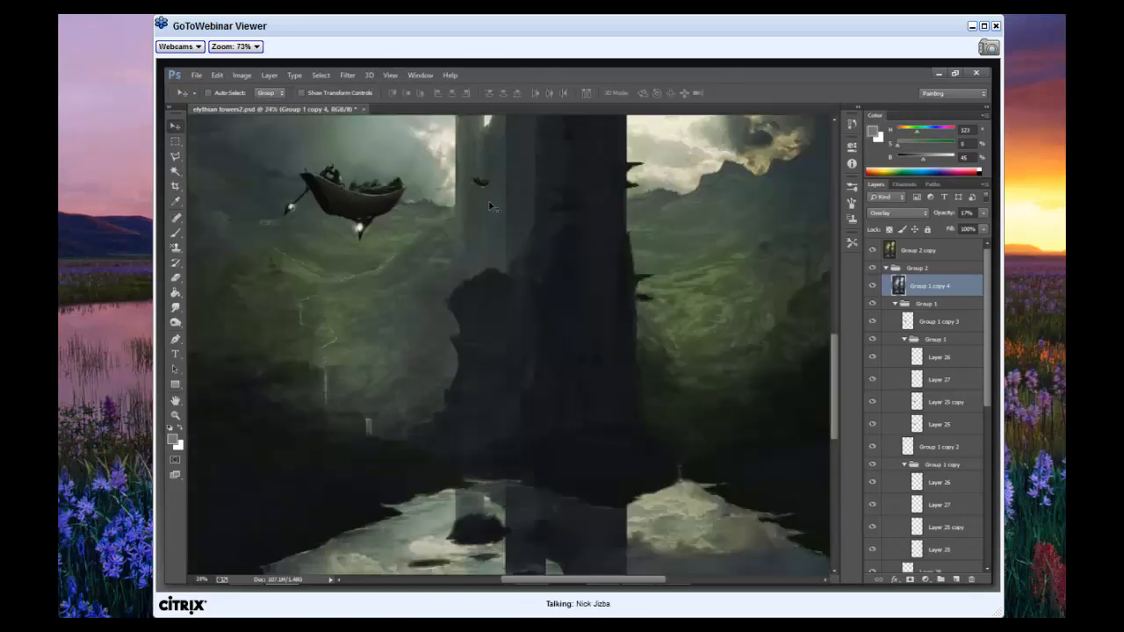
scroll(490, 205, up, 2)
scroll(487, 195, down, 1)
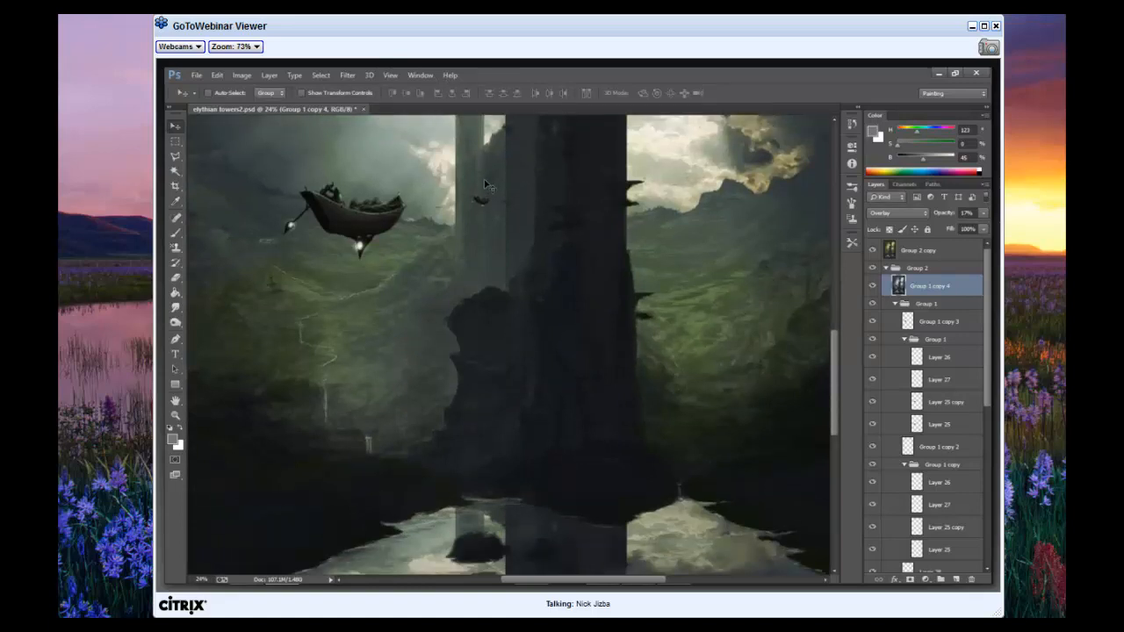
scroll(484, 212, up, 1)
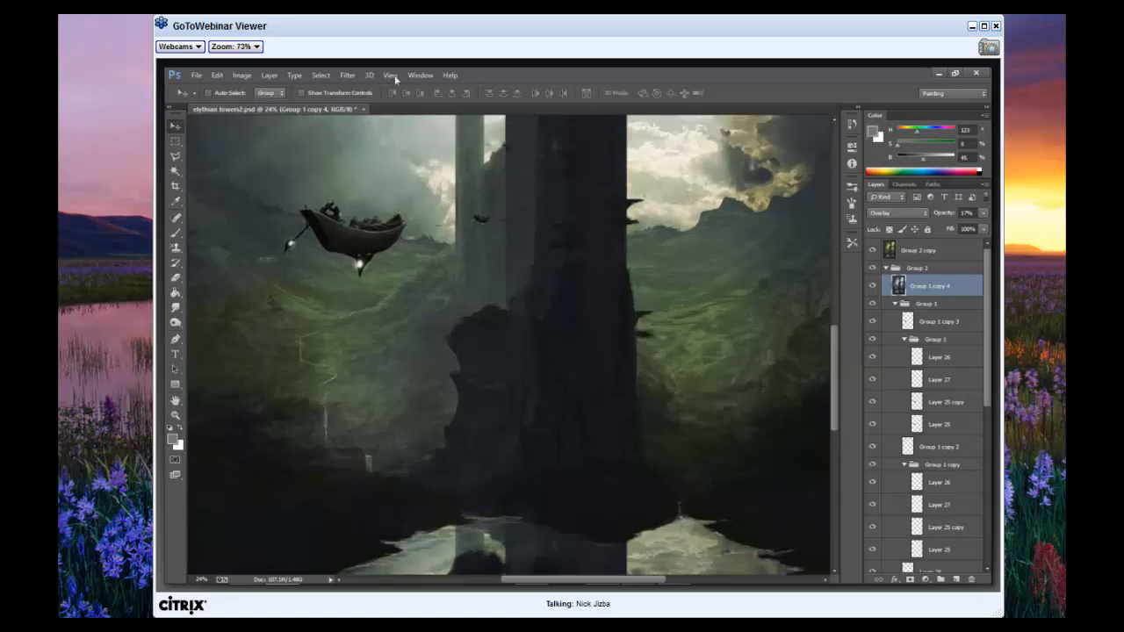
scroll(429, 204, up, 2)
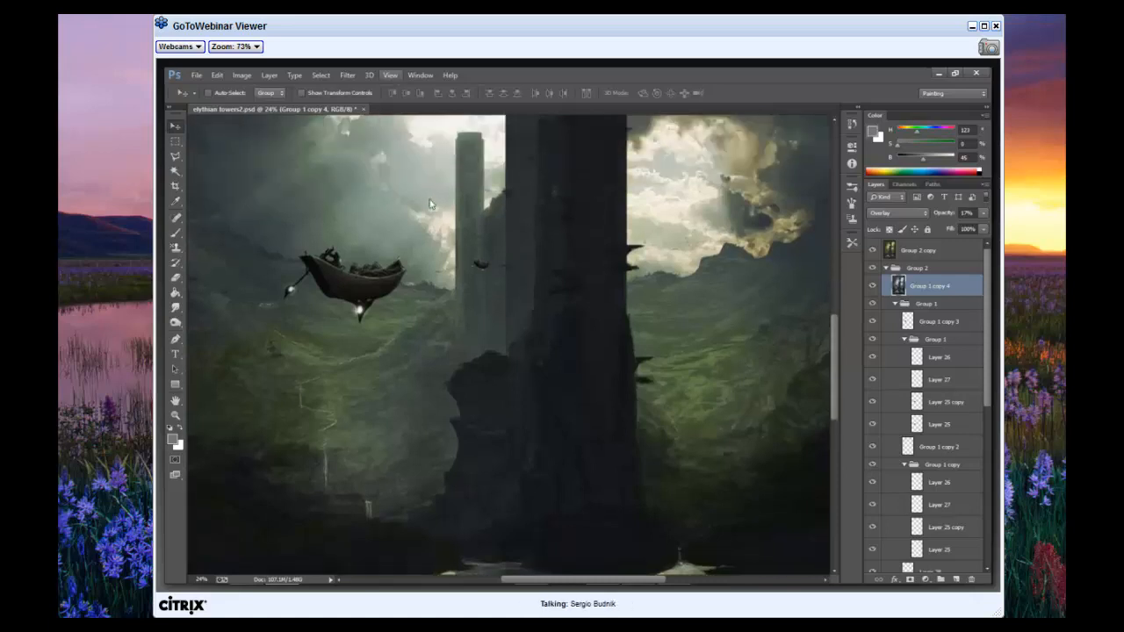
click(426, 181)
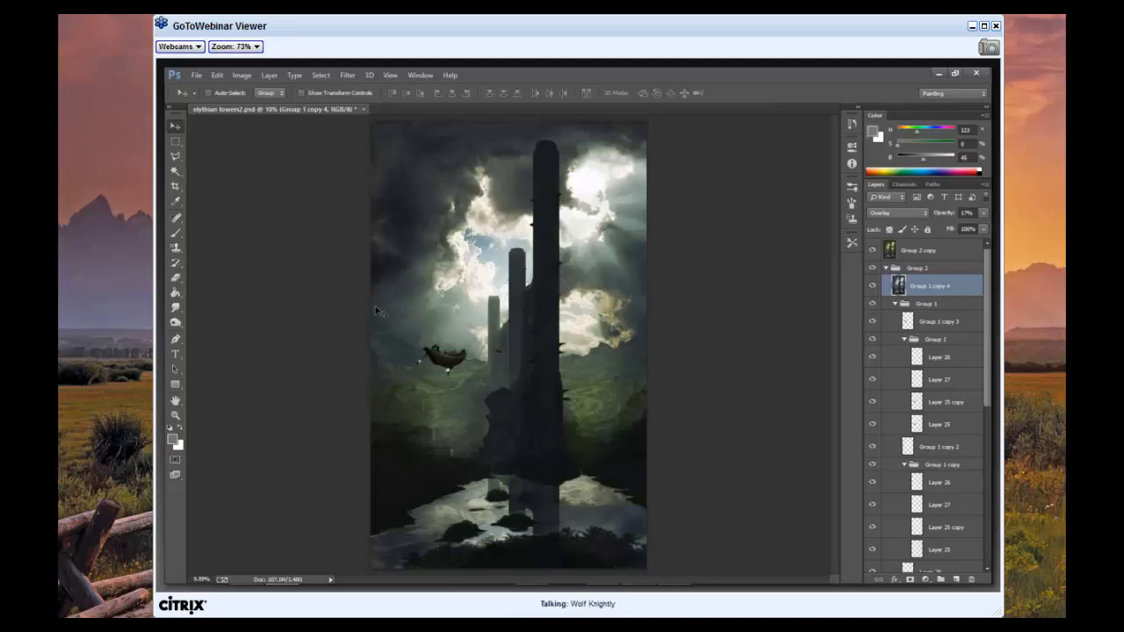
mouse_move(630, 580)
click(390, 74)
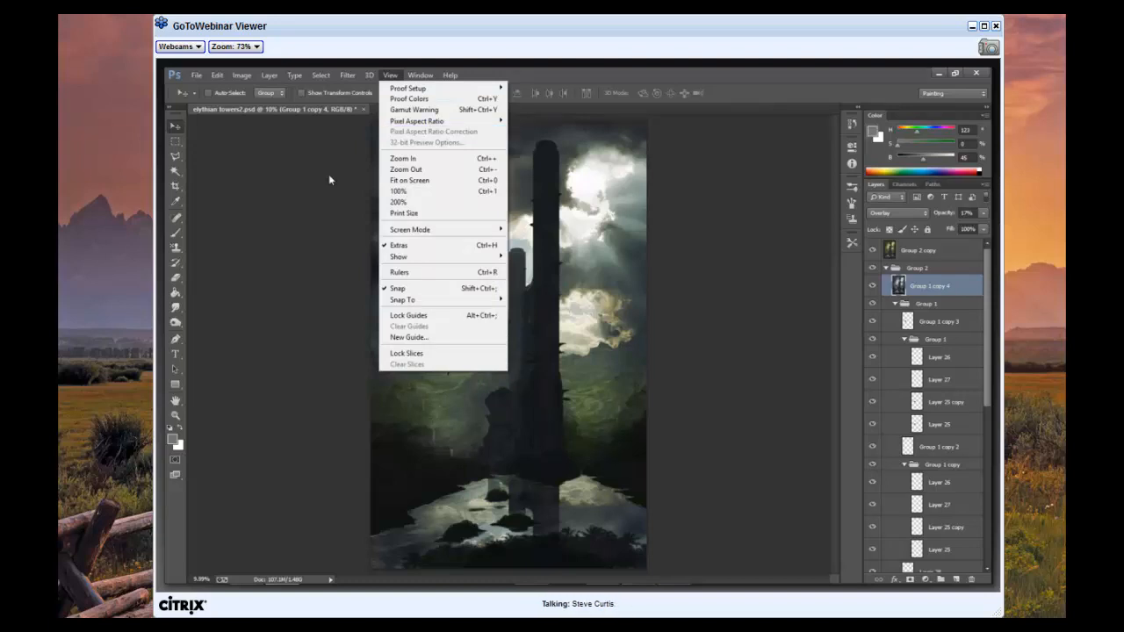
click(316, 130)
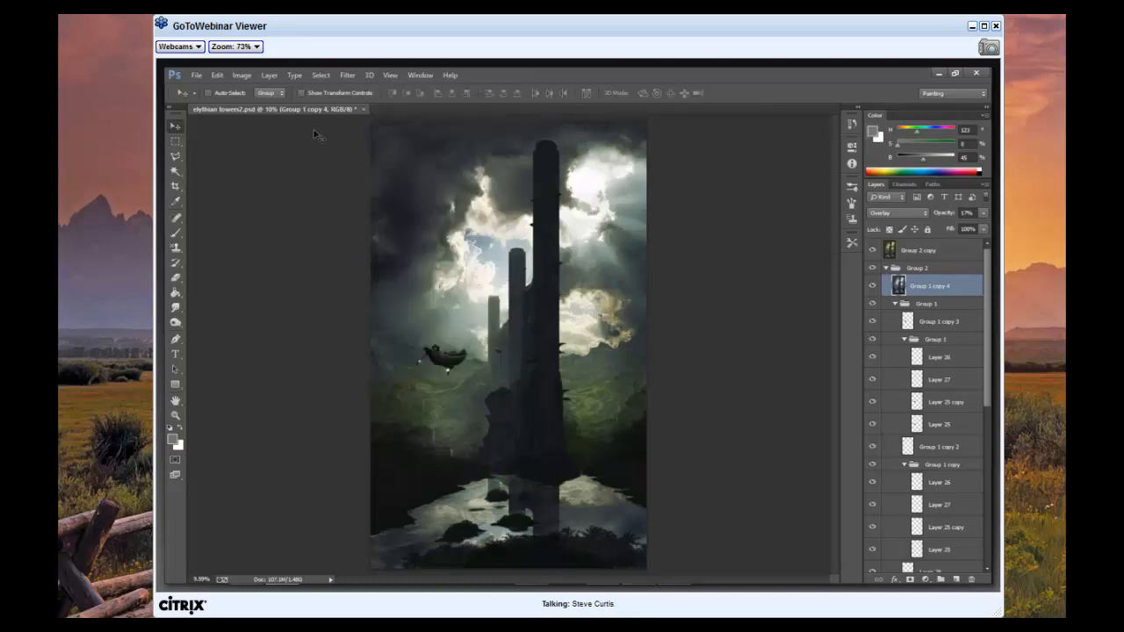
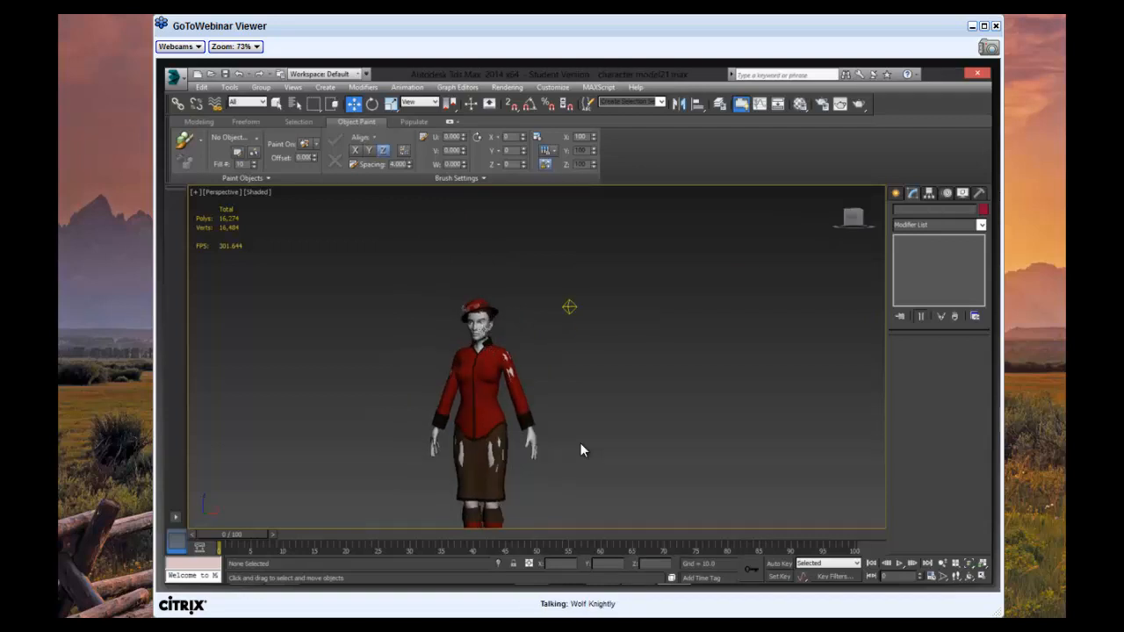
Turn on MeshSmooth for the character mesh Plane003, deselect it, and examine the red jacket and the full figure from the front
click(900, 240)
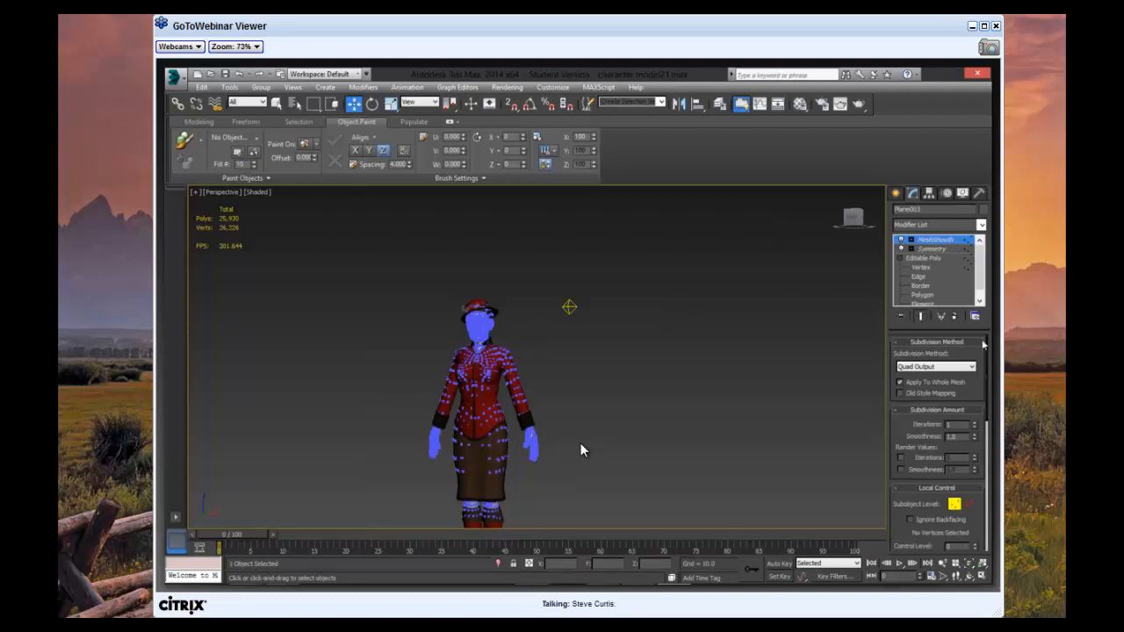
click(580, 450)
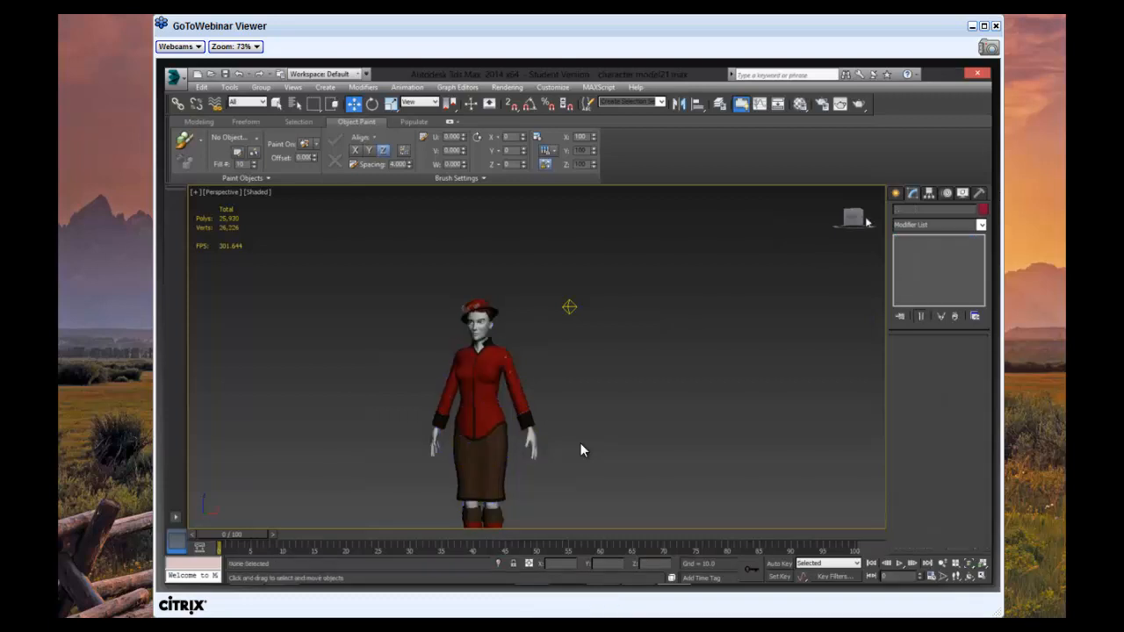
alt+middle_drag(580, 443, 558, 431)
scroll(558, 431, up, 2)
scroll(558, 428, up, 3)
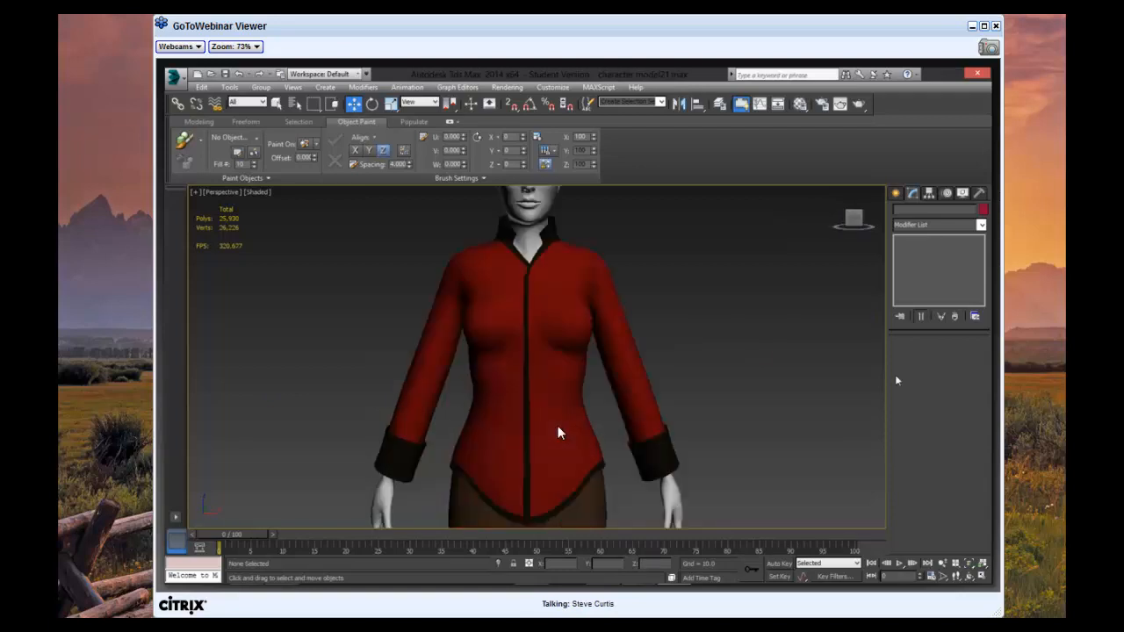
click(556, 424)
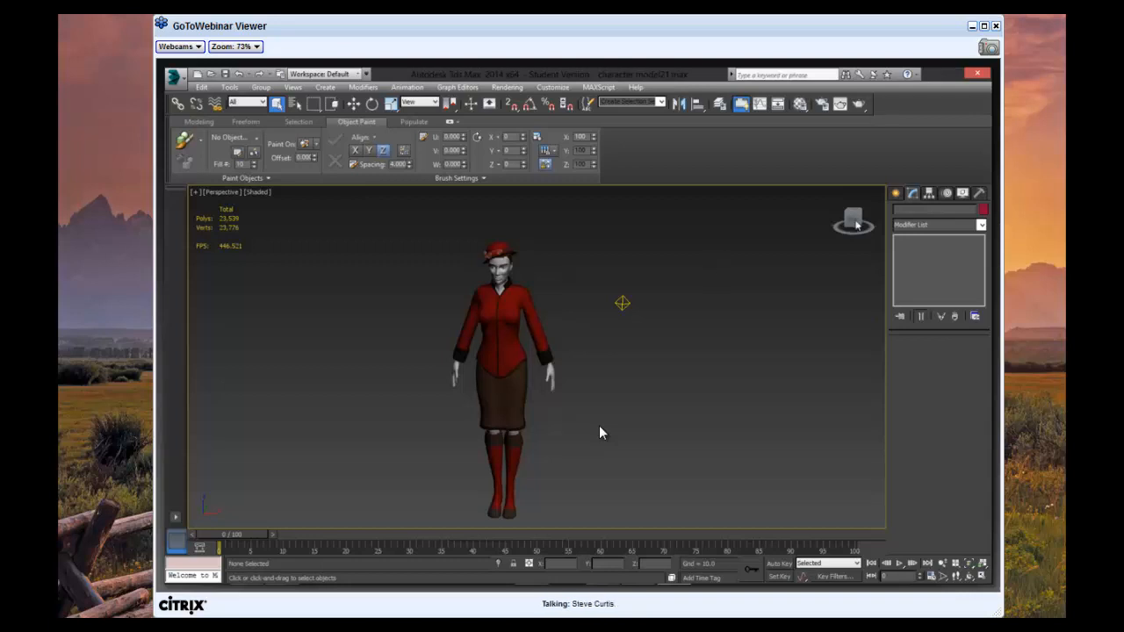
click(854, 220)
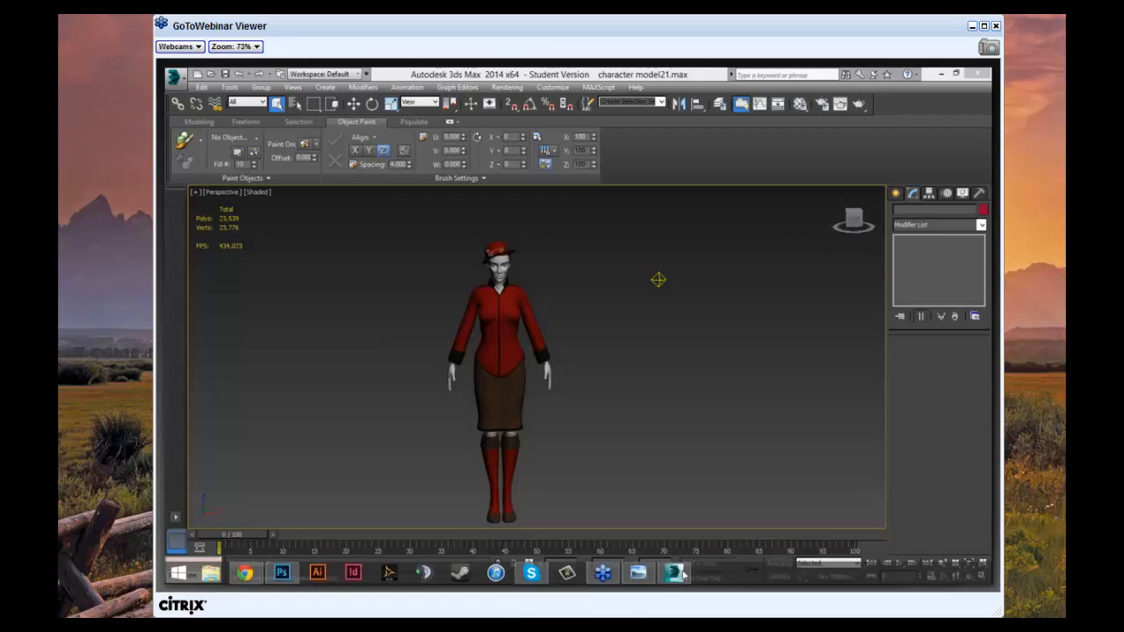
Close 3ds Max with the character model, and close the painting elythian towers2.psd in Photoshop without saving changes
click(682, 577)
right_click(684, 577)
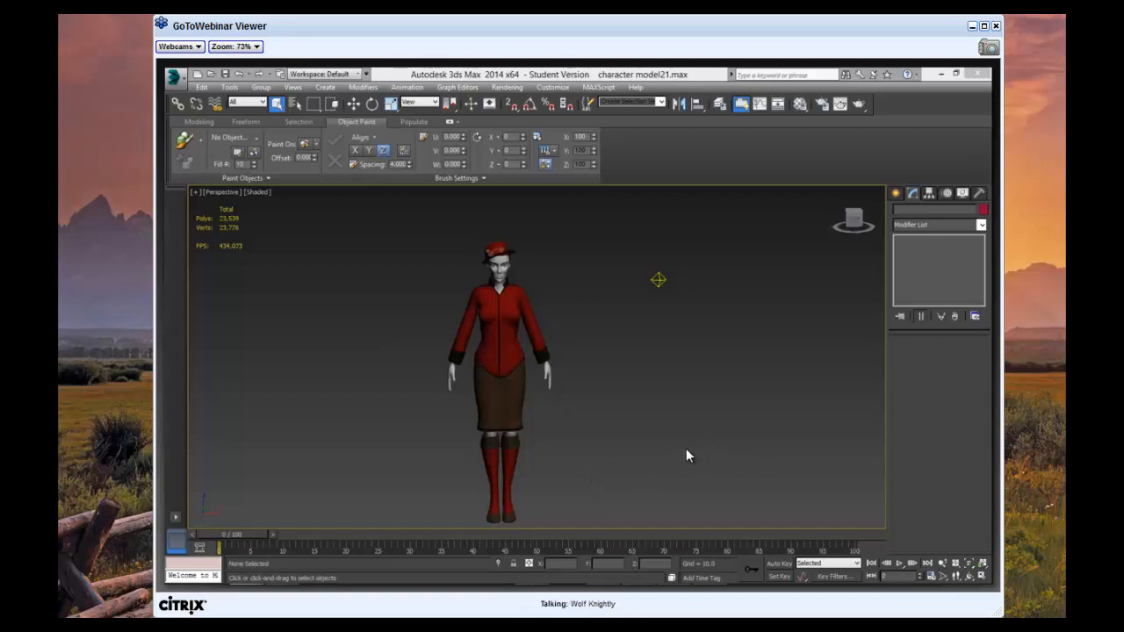
click(985, 74)
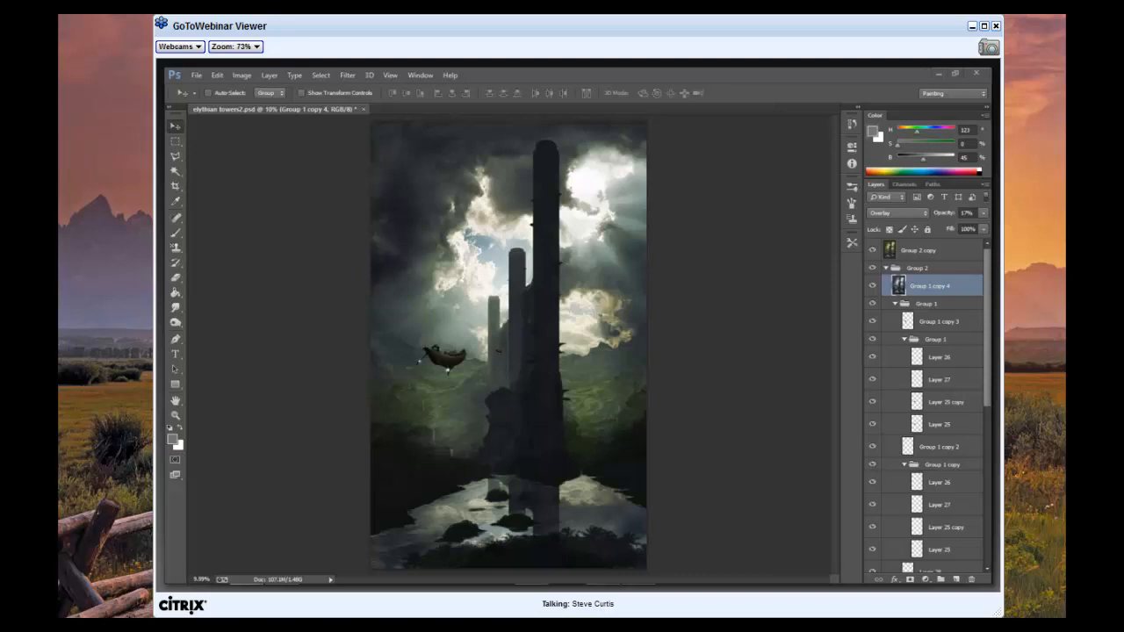
click(364, 109)
click(570, 271)
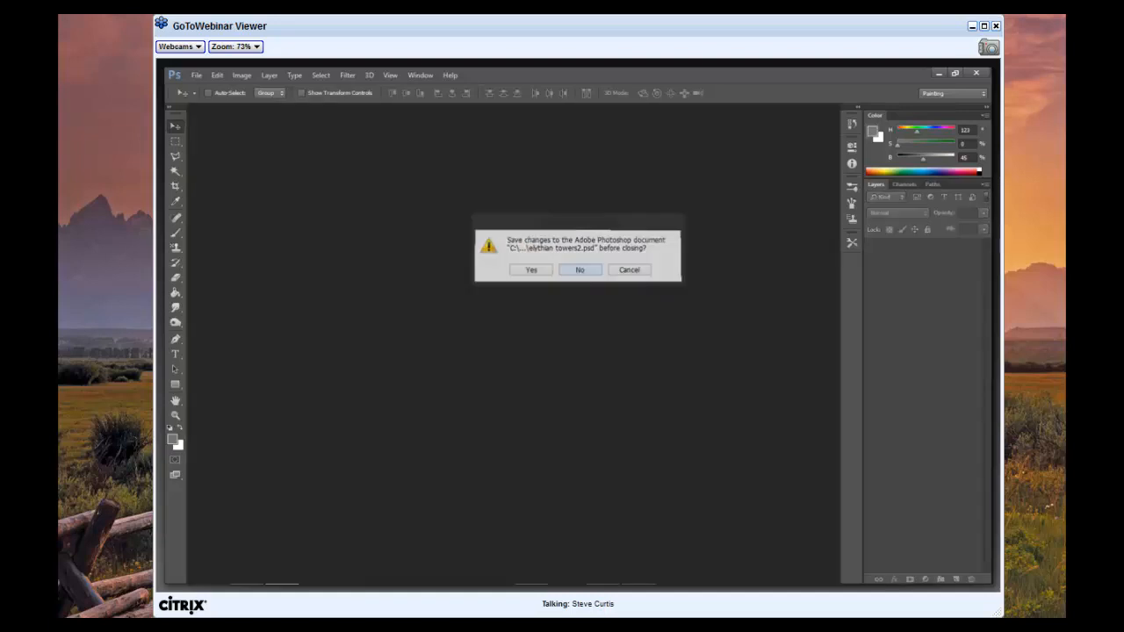